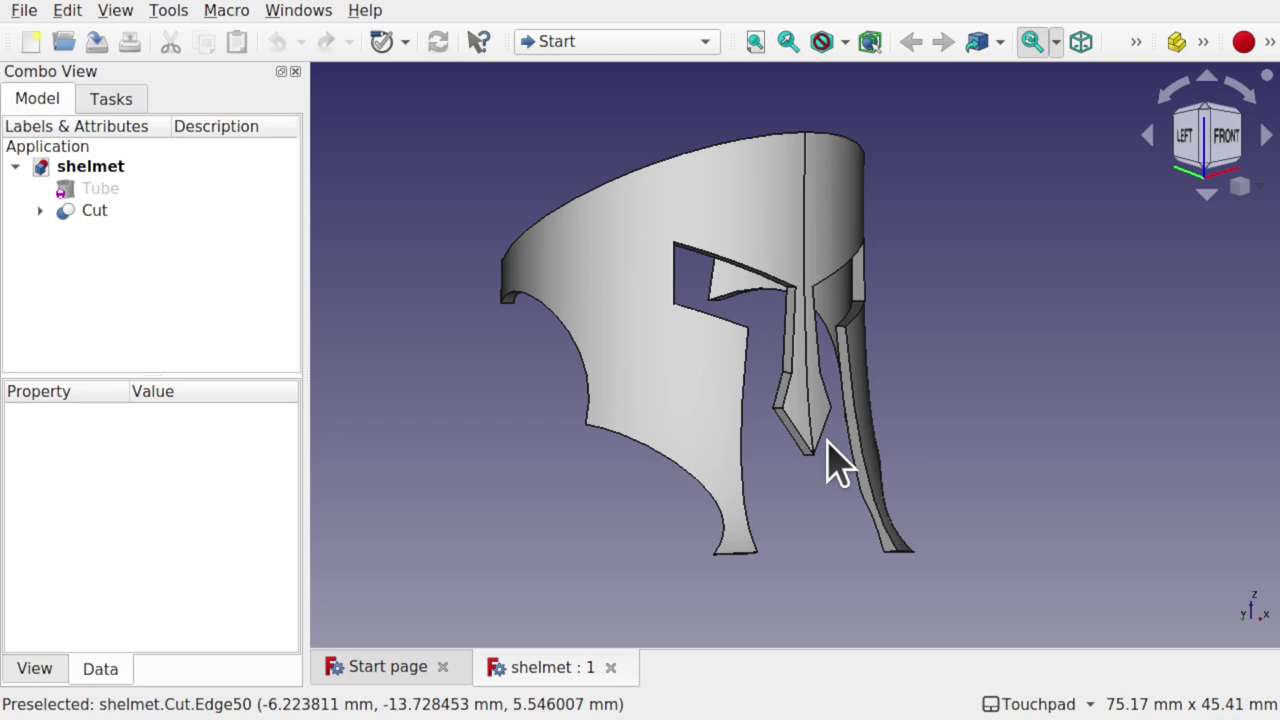
Orbit the finished helmet shell to view it from the left side
alt+drag(828, 462, 917, 469)
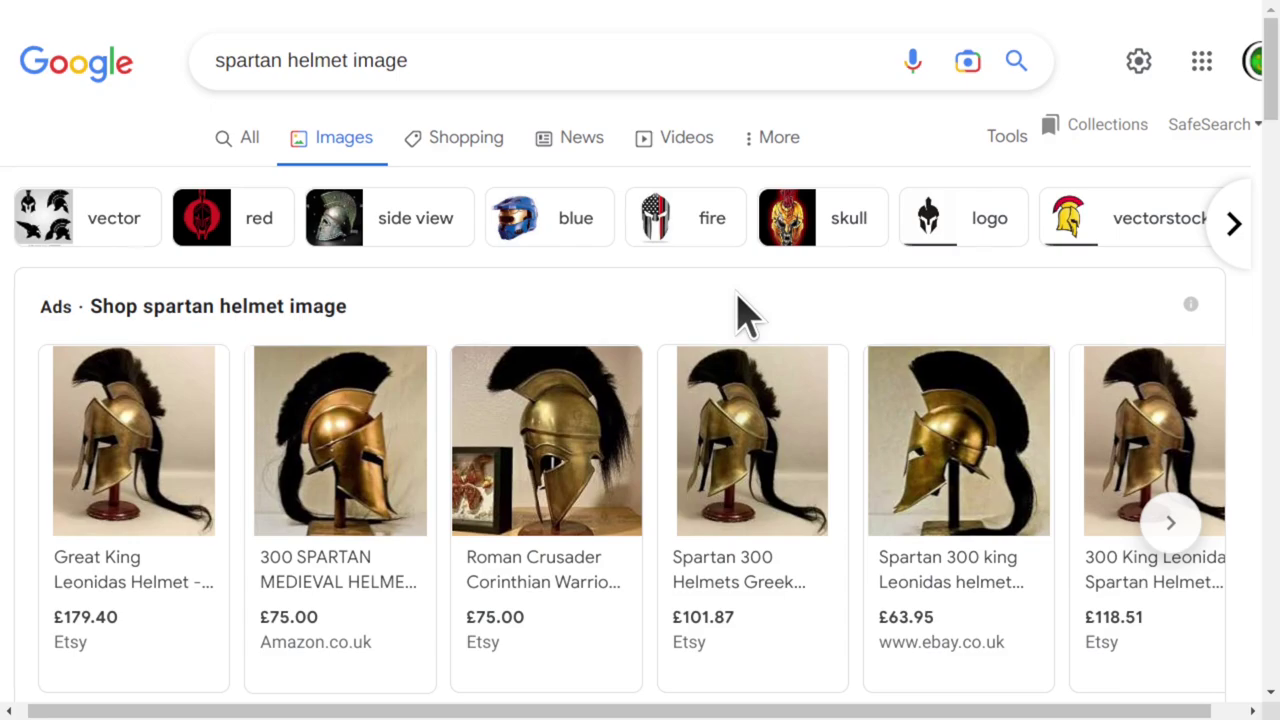
scroll(745, 315, down, 15)
scroll(745, 315, up, 15)
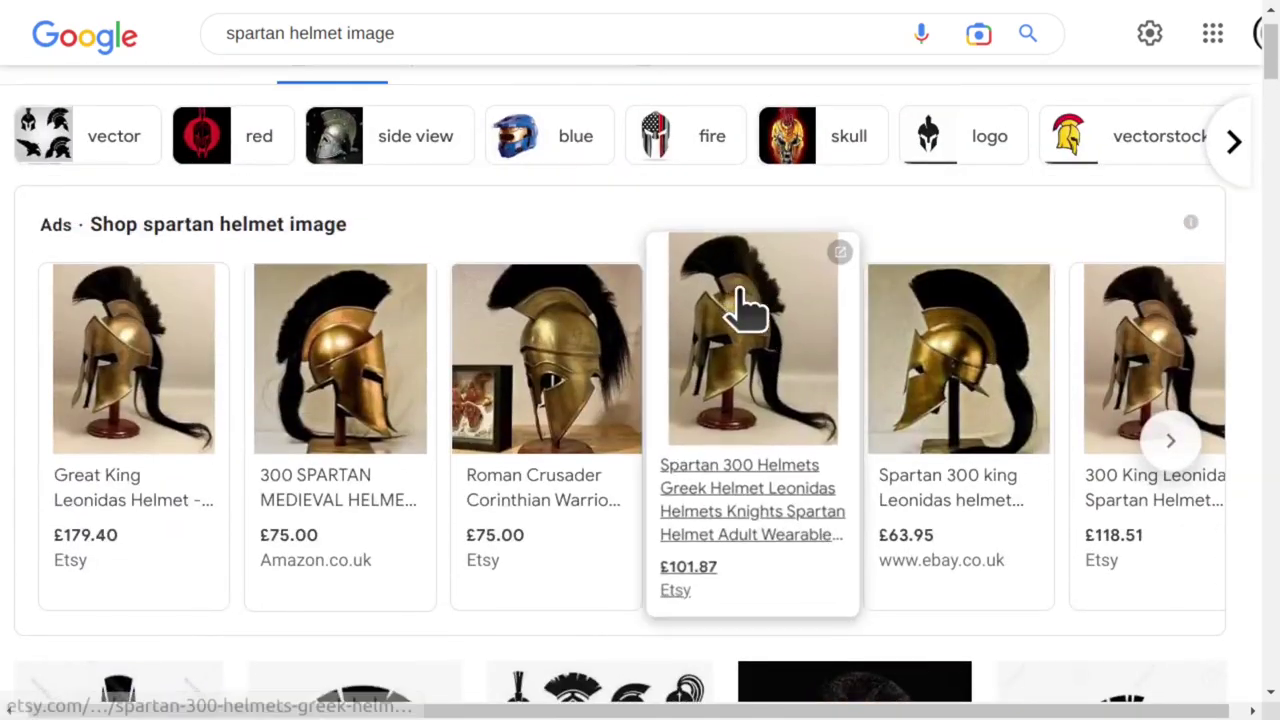
scroll(745, 312, down, 5)
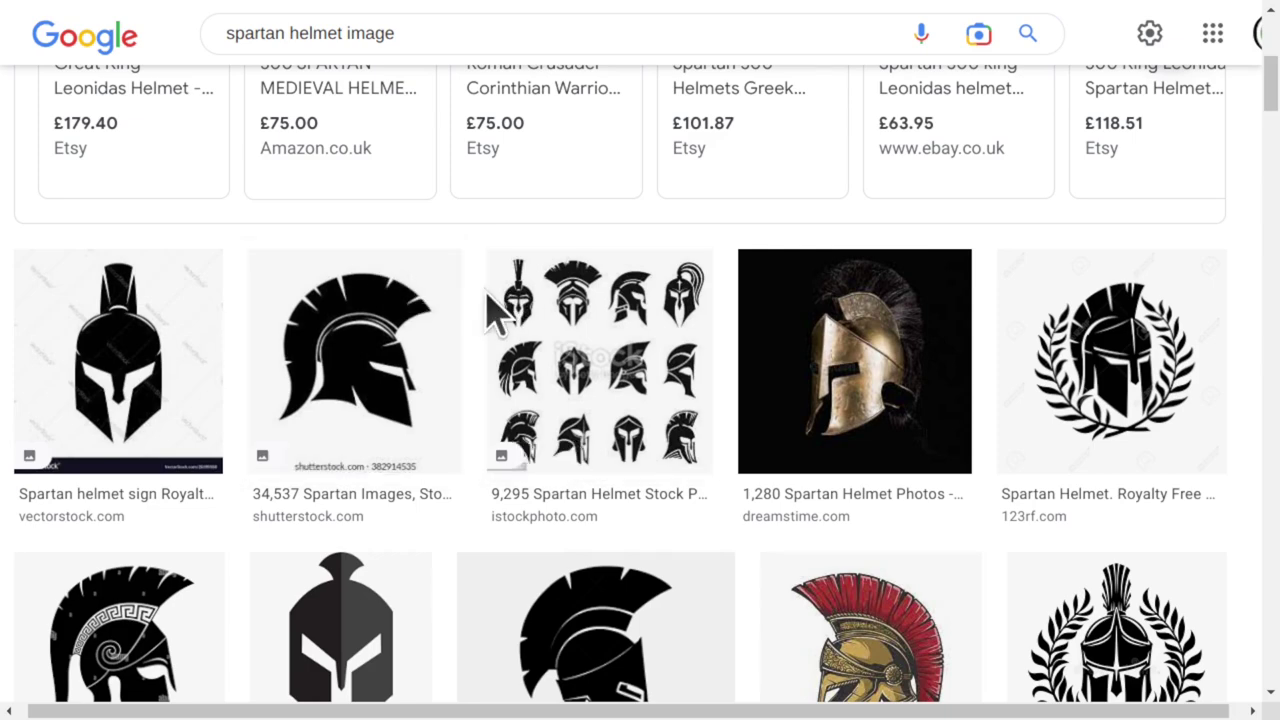
scroll(490, 310, up, 1)
scroll(490, 310, up, 5)
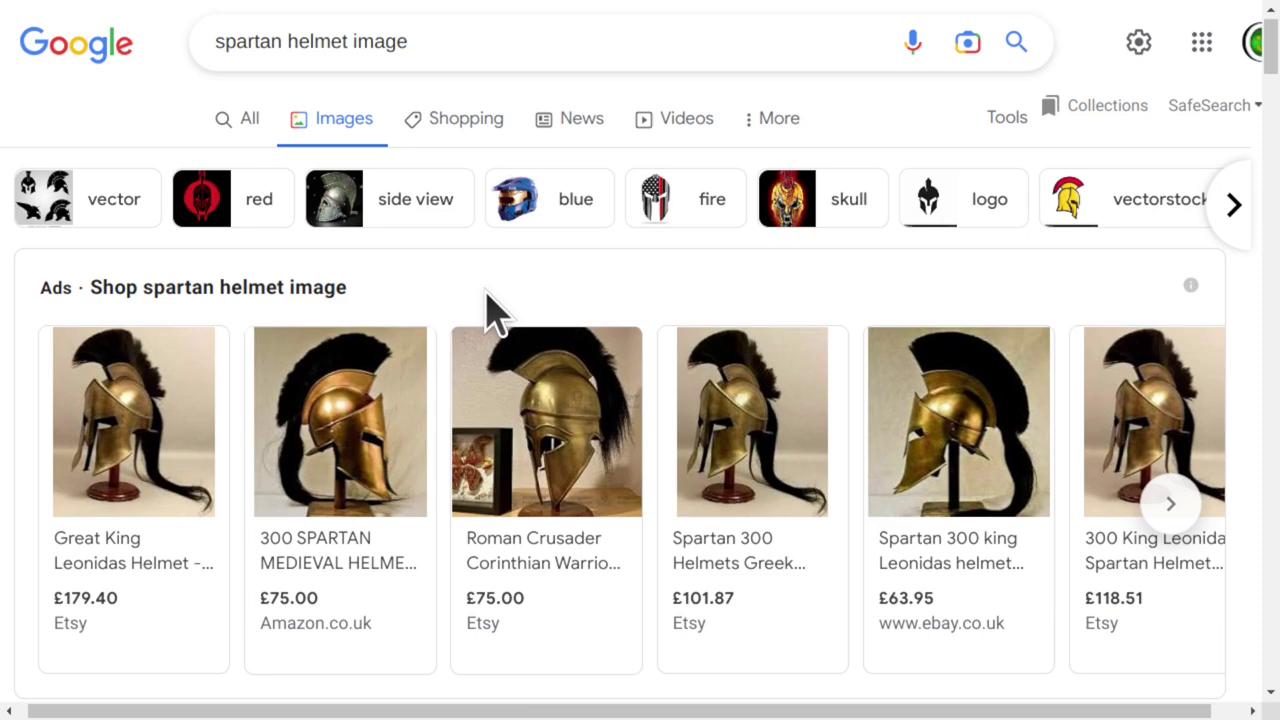
mouse_move(363, 529)
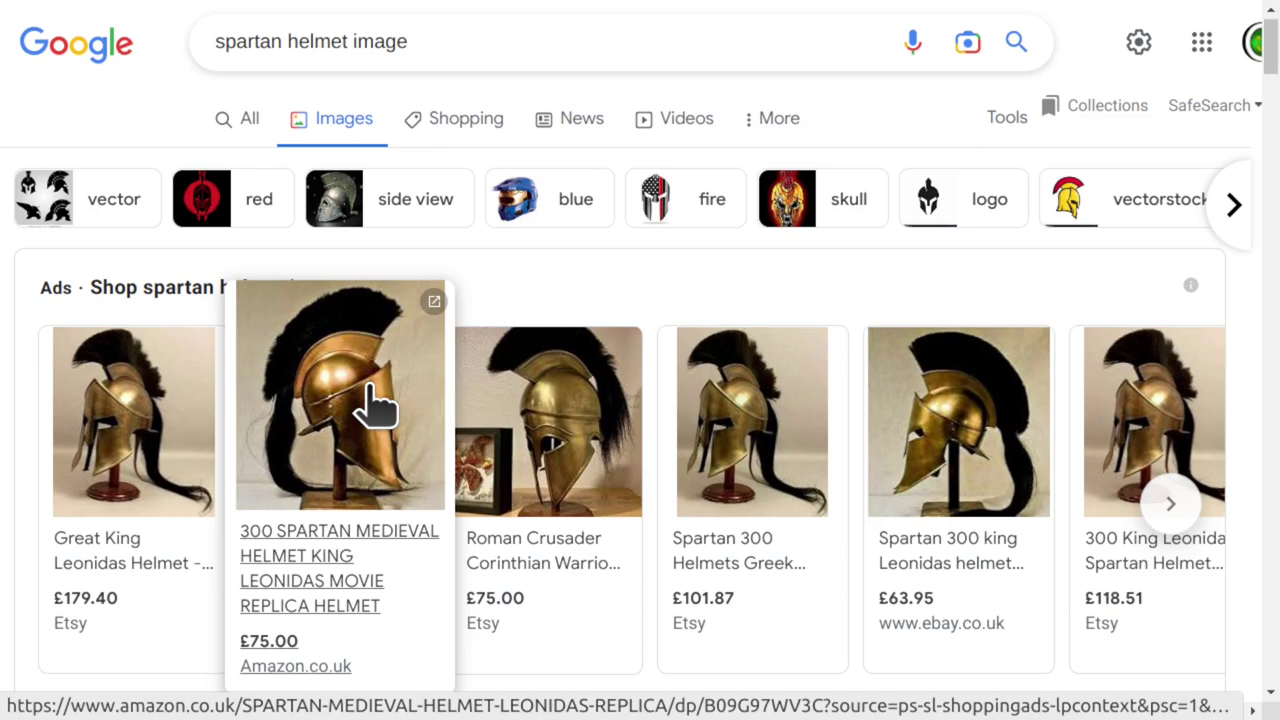
scroll(375, 405, down, 5)
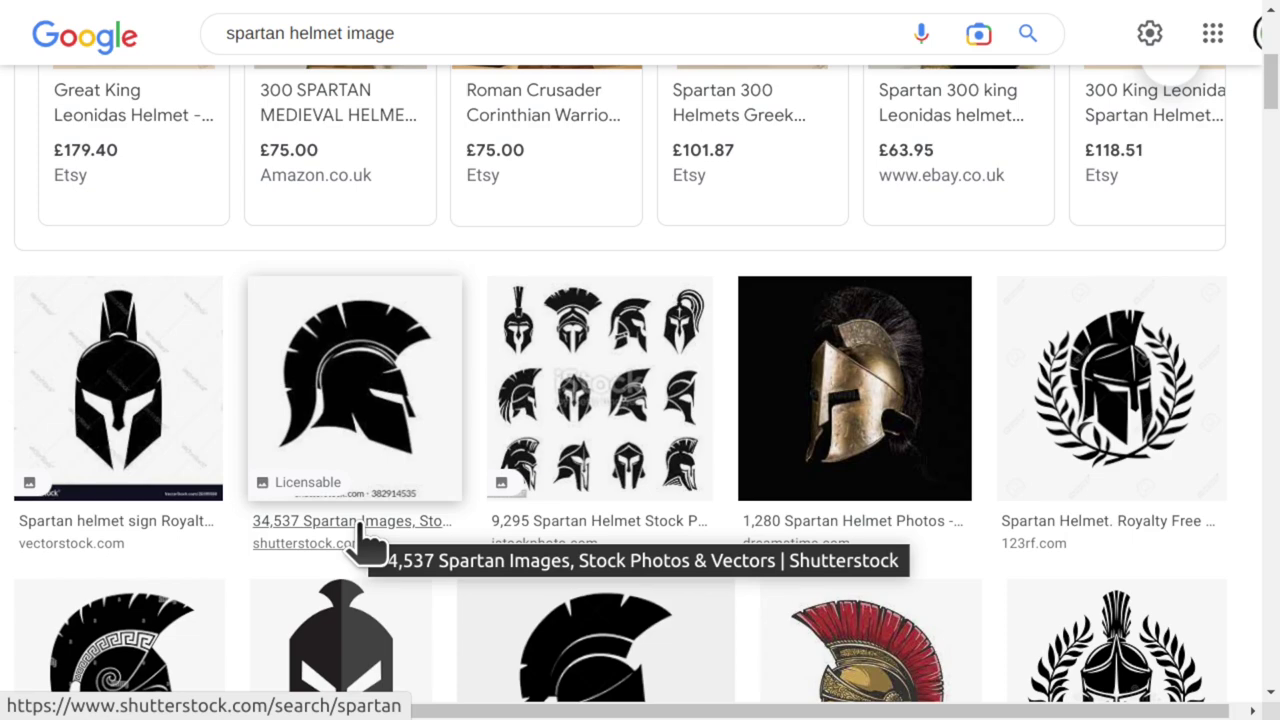
scroll(362, 545, down, 3)
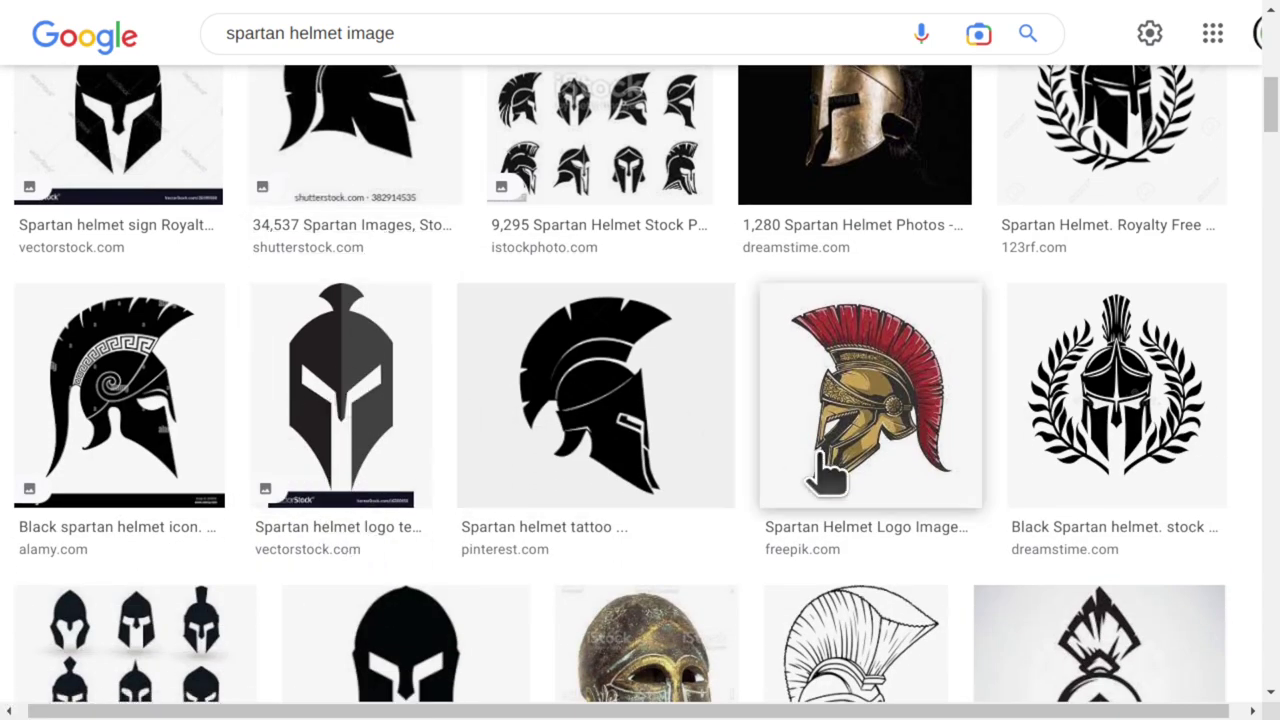
scroll(826, 476, down, 4)
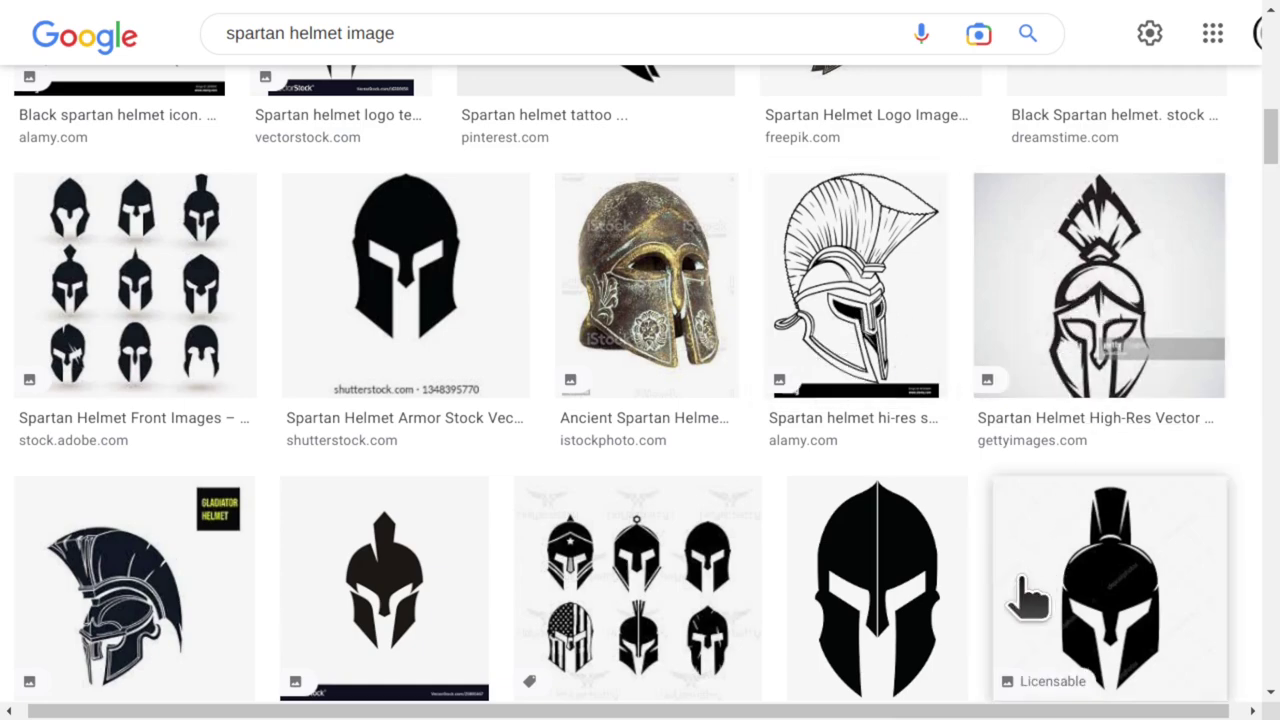
scroll(706, 546, down, 6)
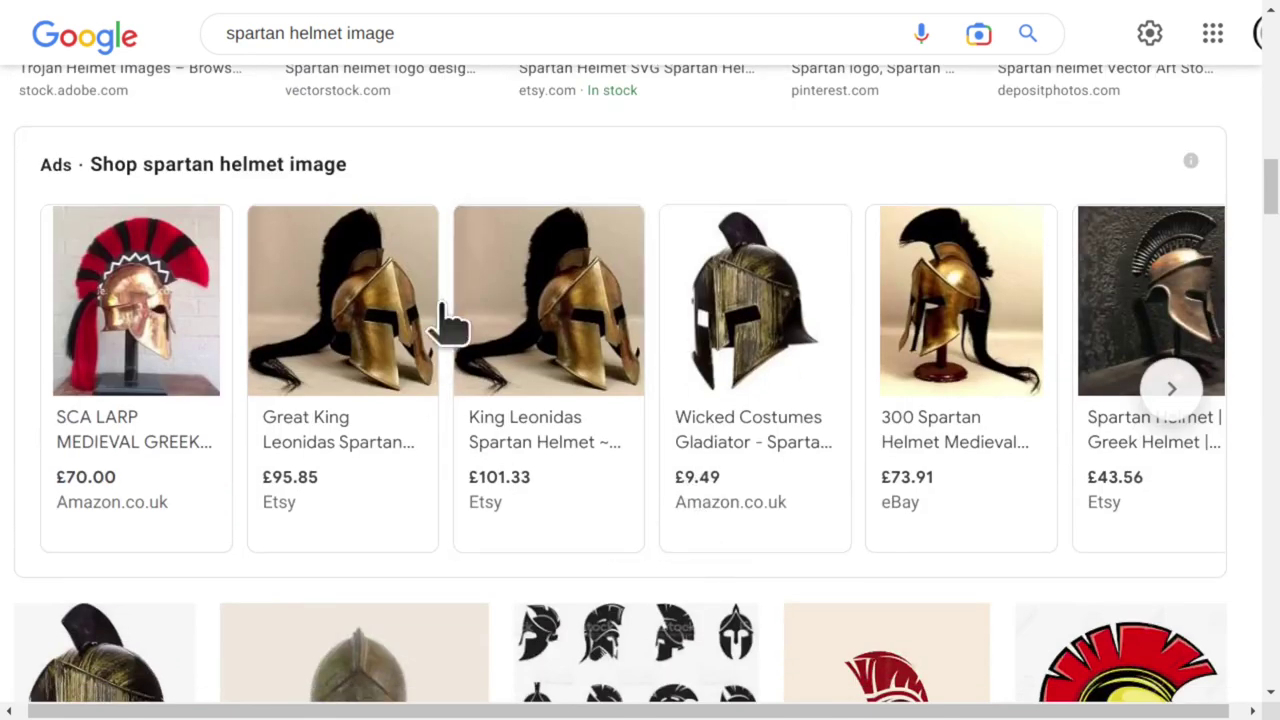
mouse_move(757, 522)
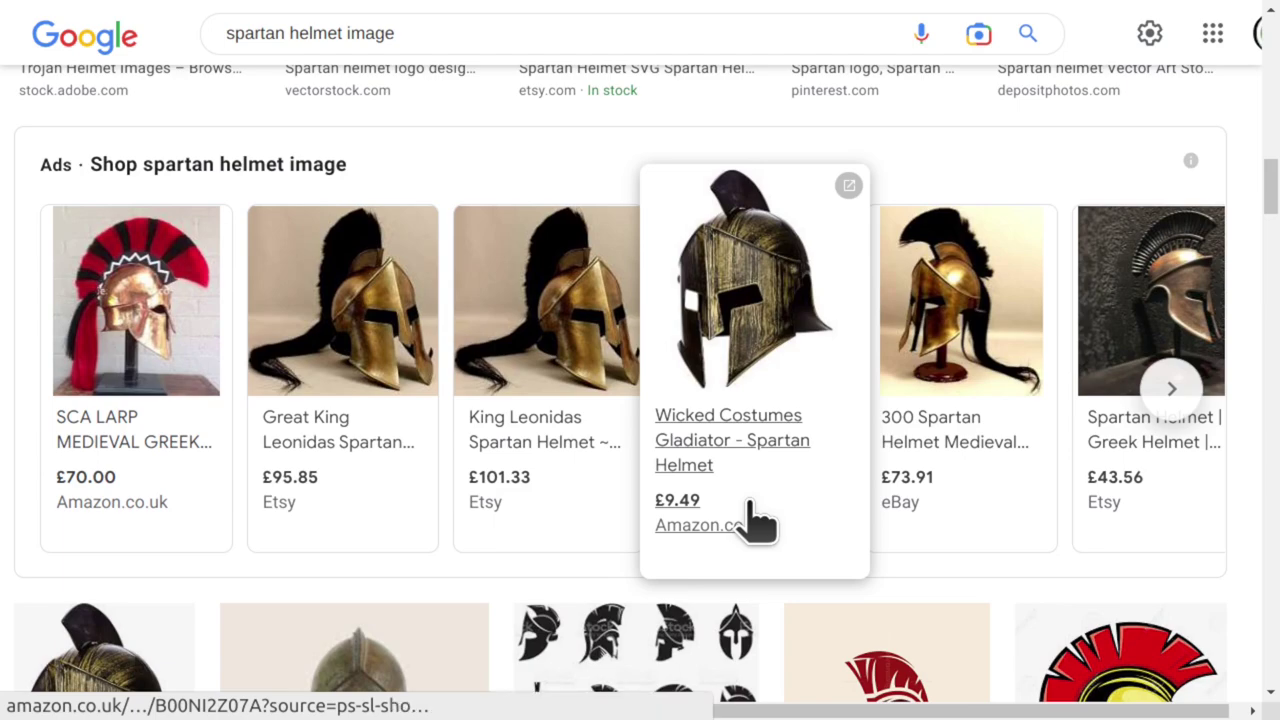
scroll(757, 522, up, 4)
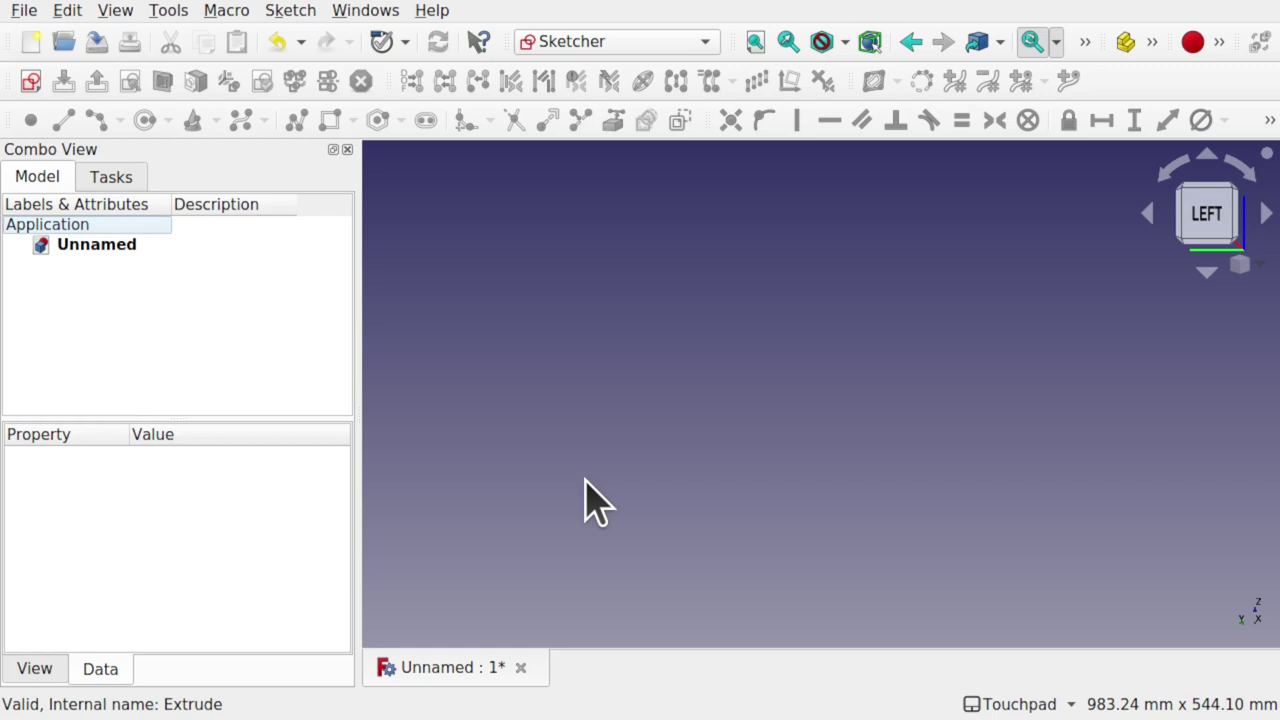
In the Part workbench, start a tube with 14 mm outer radius, 10 mm inner radius, 25 mm height
click(553, 42)
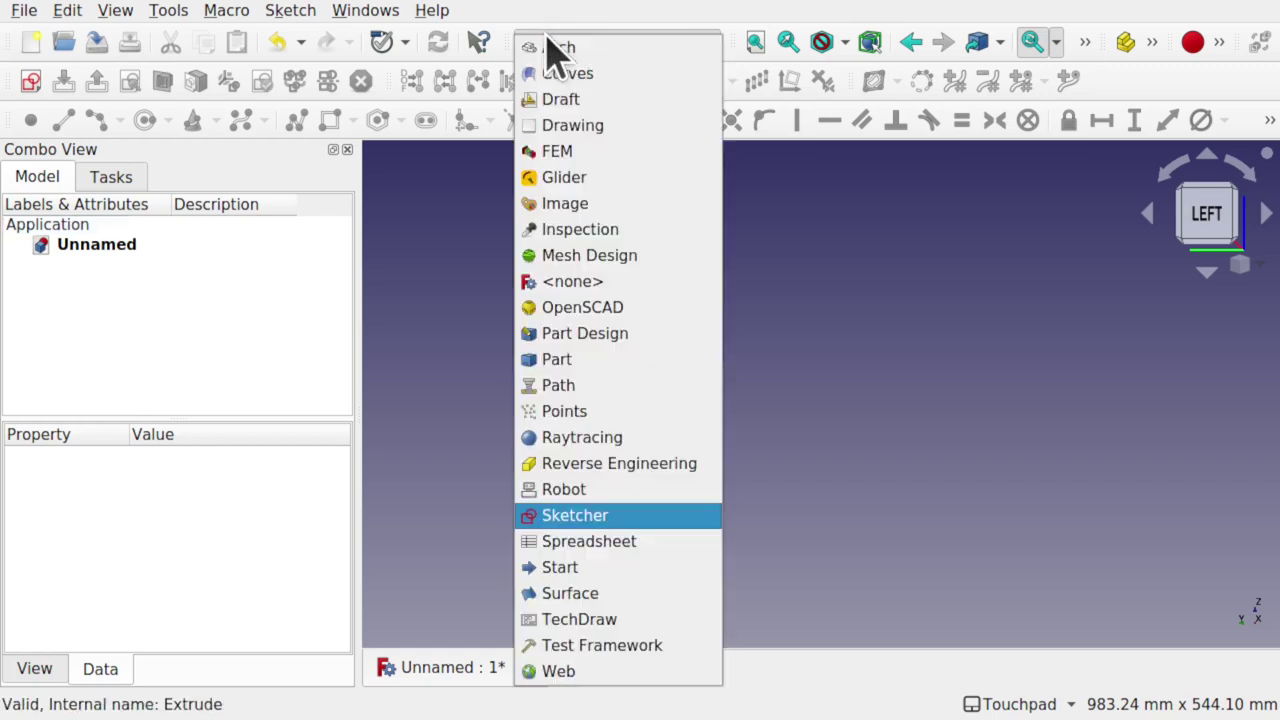
click(570, 360)
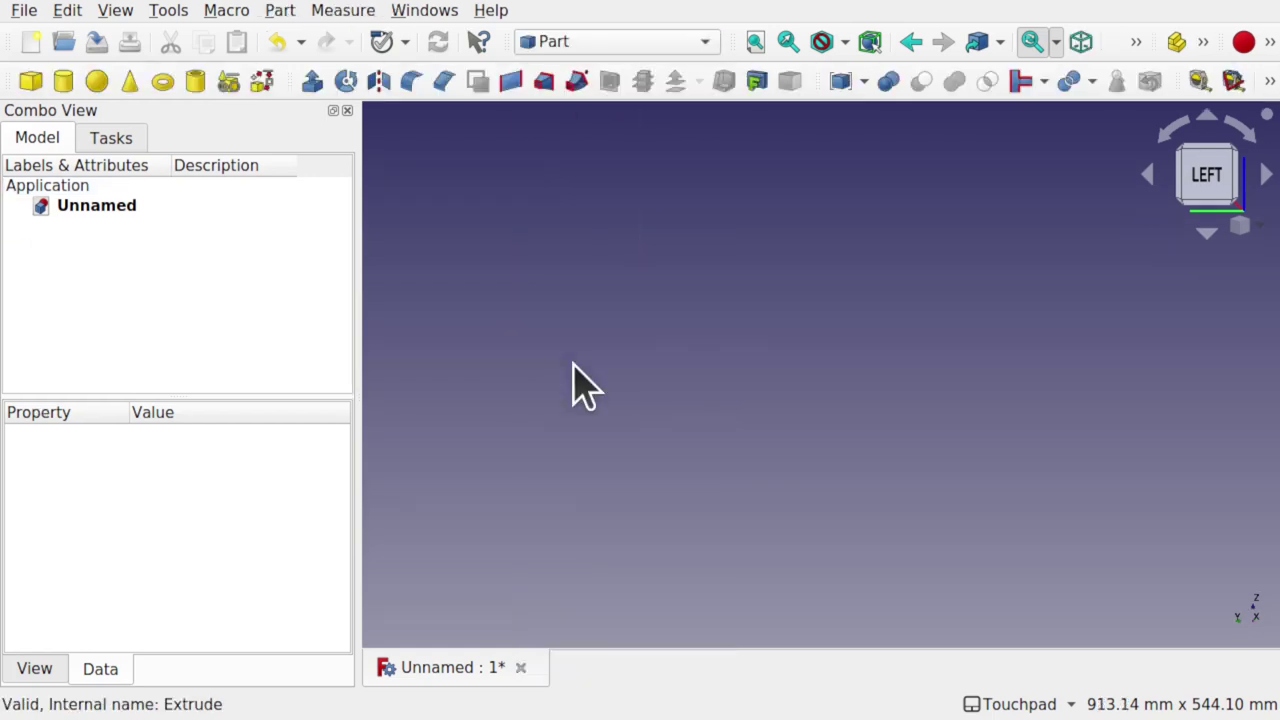
click(201, 88)
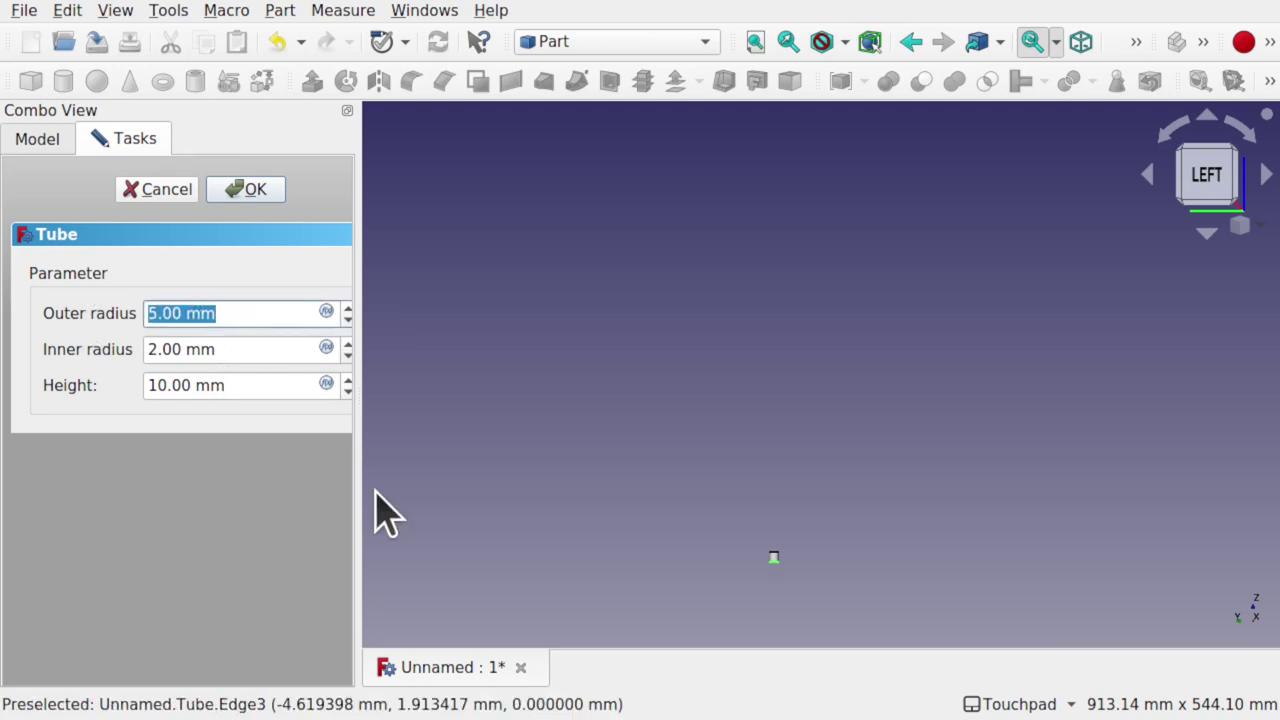
text(14)
click(258, 362)
drag(229, 346, 103, 343)
text(10)
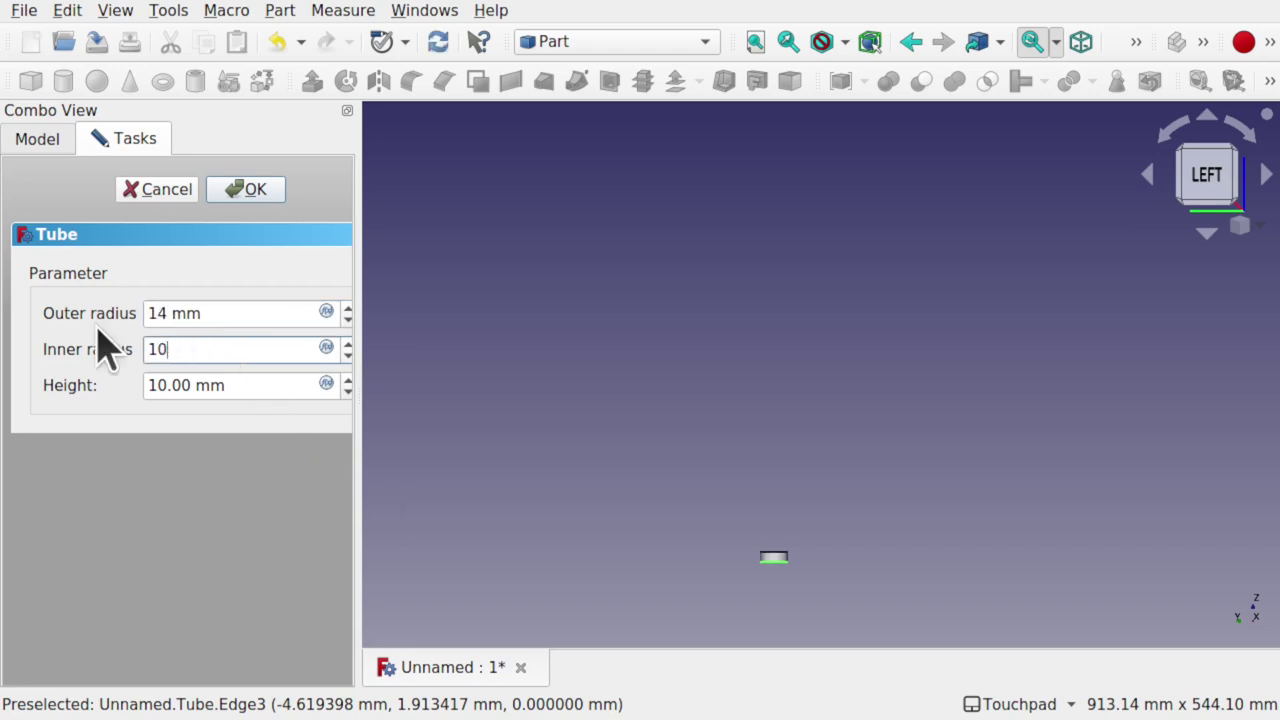
click(243, 384)
drag(243, 384, 112, 402)
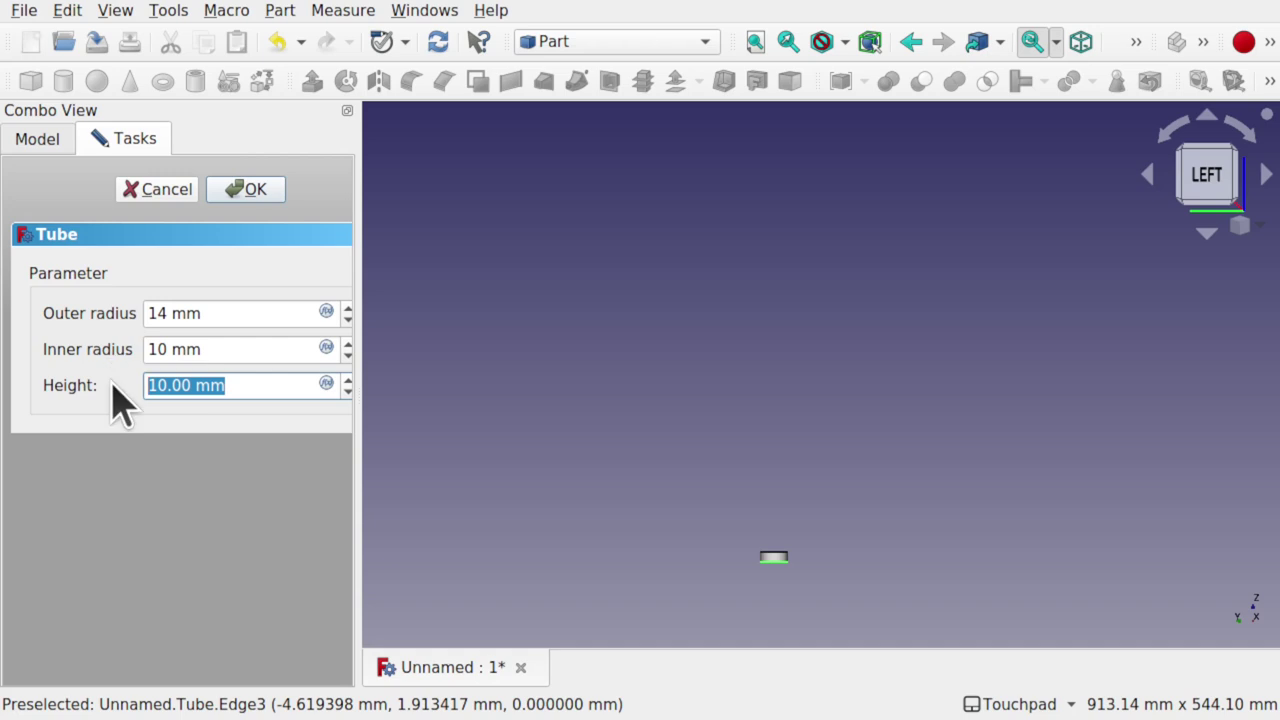
text(25)
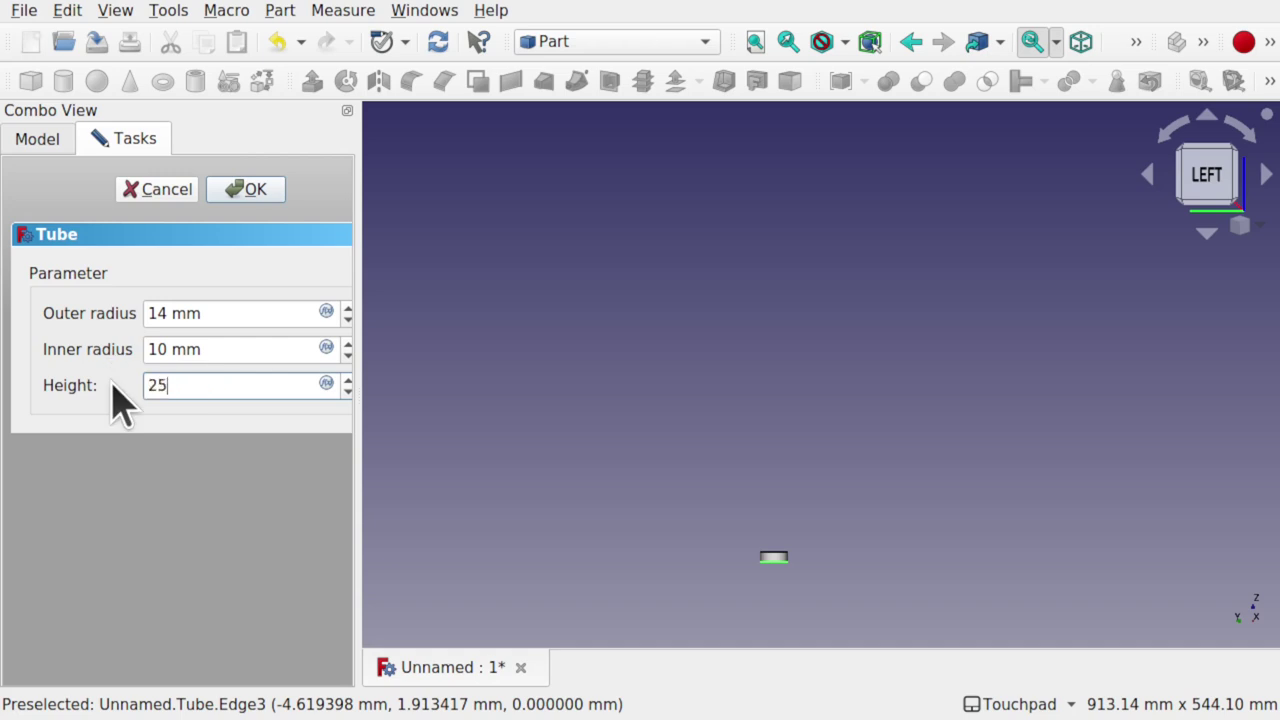
click(520, 443)
Thin the tube wall by raising the inner radius to 12.5 mm, then create the tube
scroll(789, 567, up, 7)
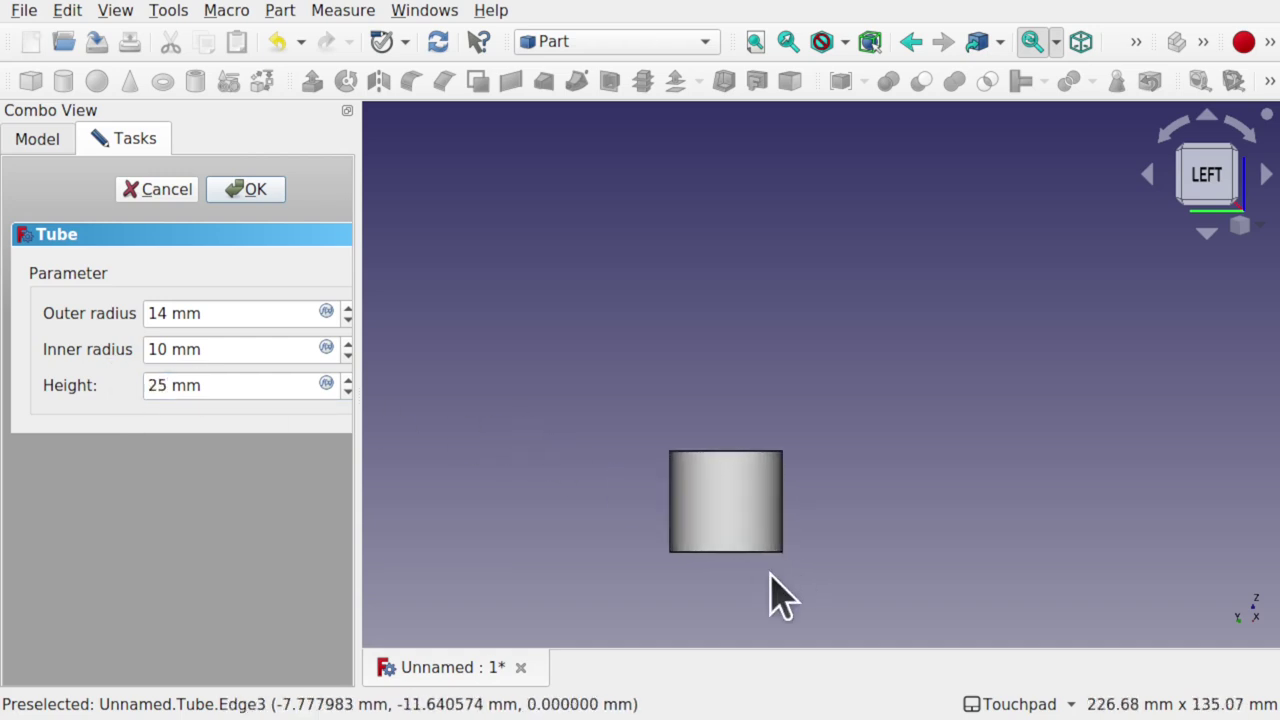
shift+drag(774, 543, 849, 491)
scroll(849, 491, up, 3)
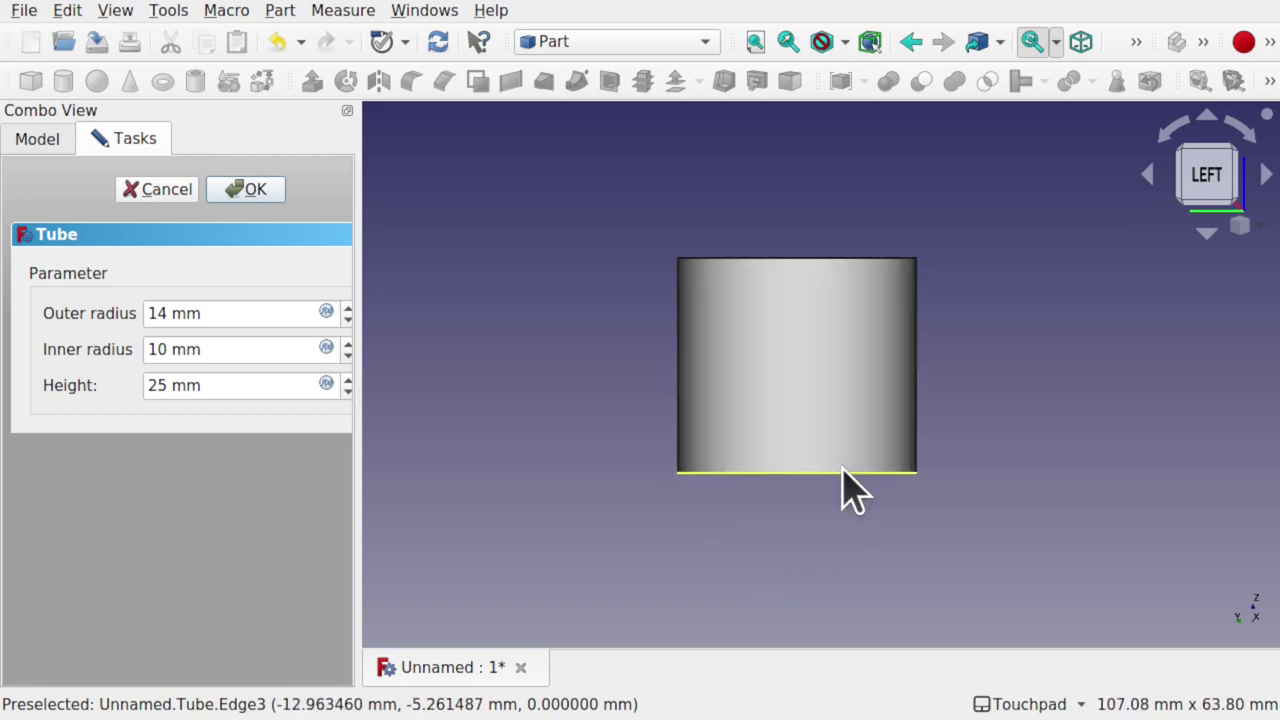
alt+drag(851, 343, 491, 471)
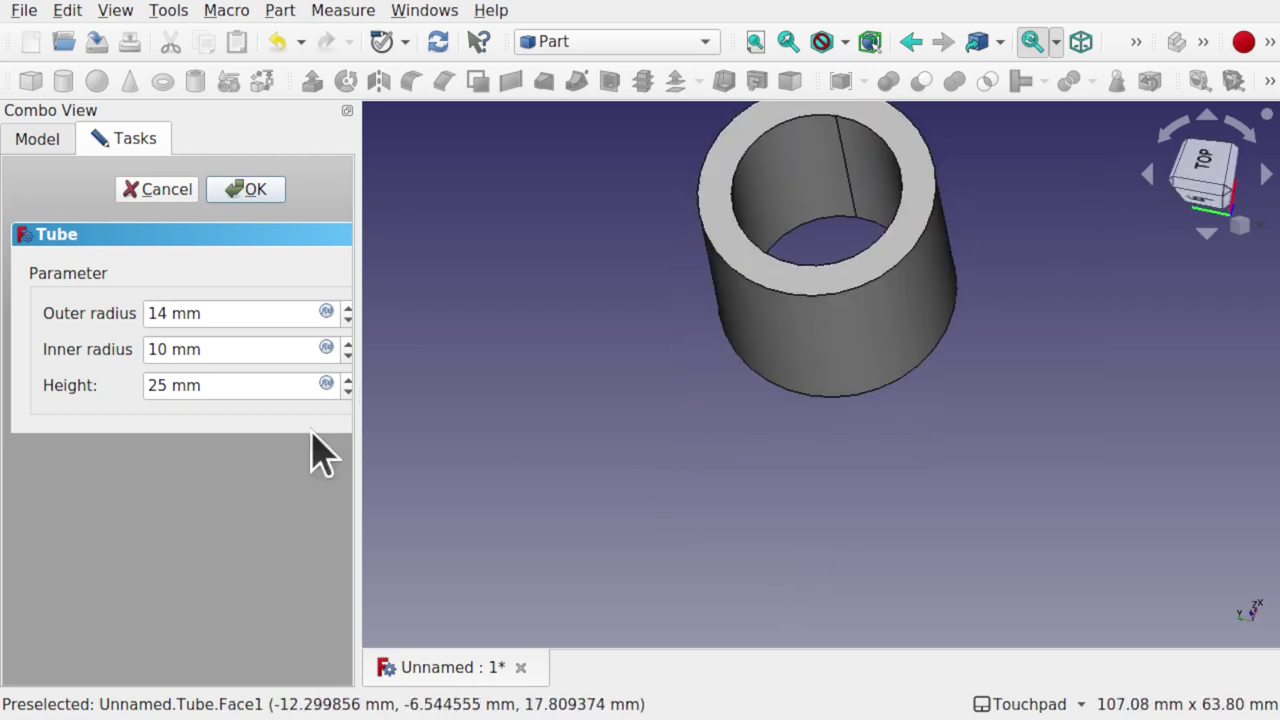
click(228, 350)
drag(228, 350, 105, 355)
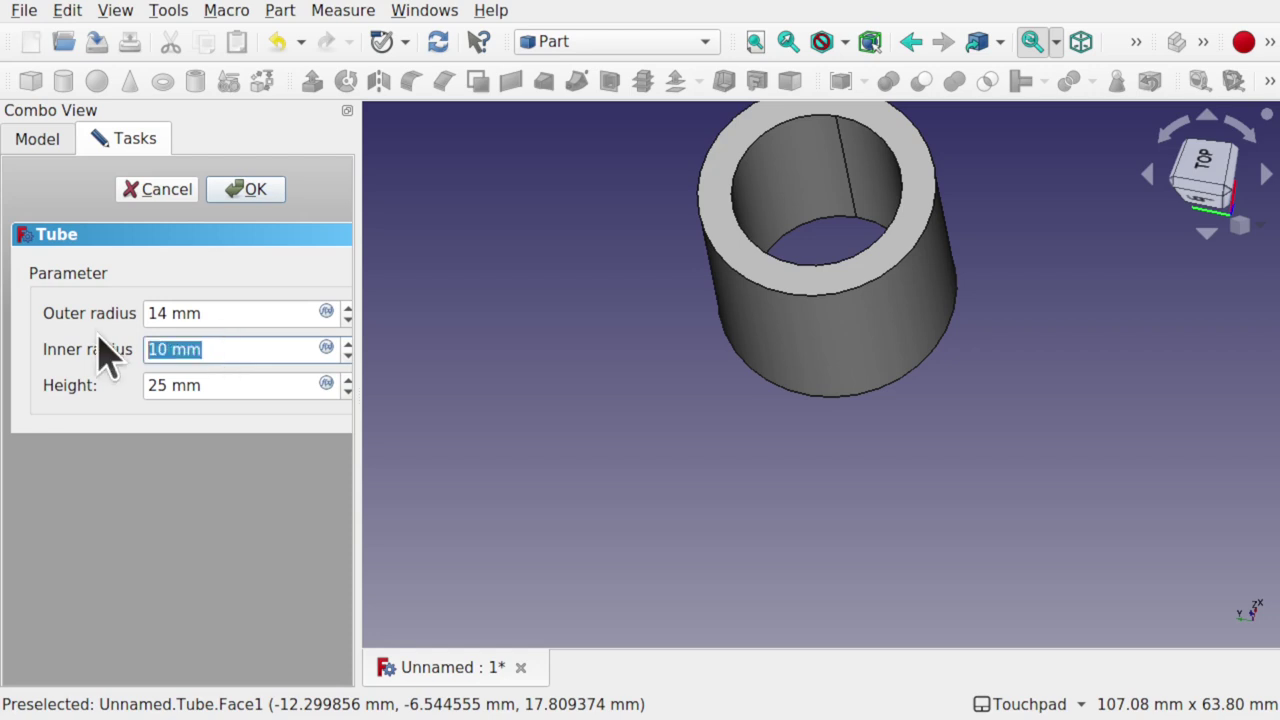
text(12)
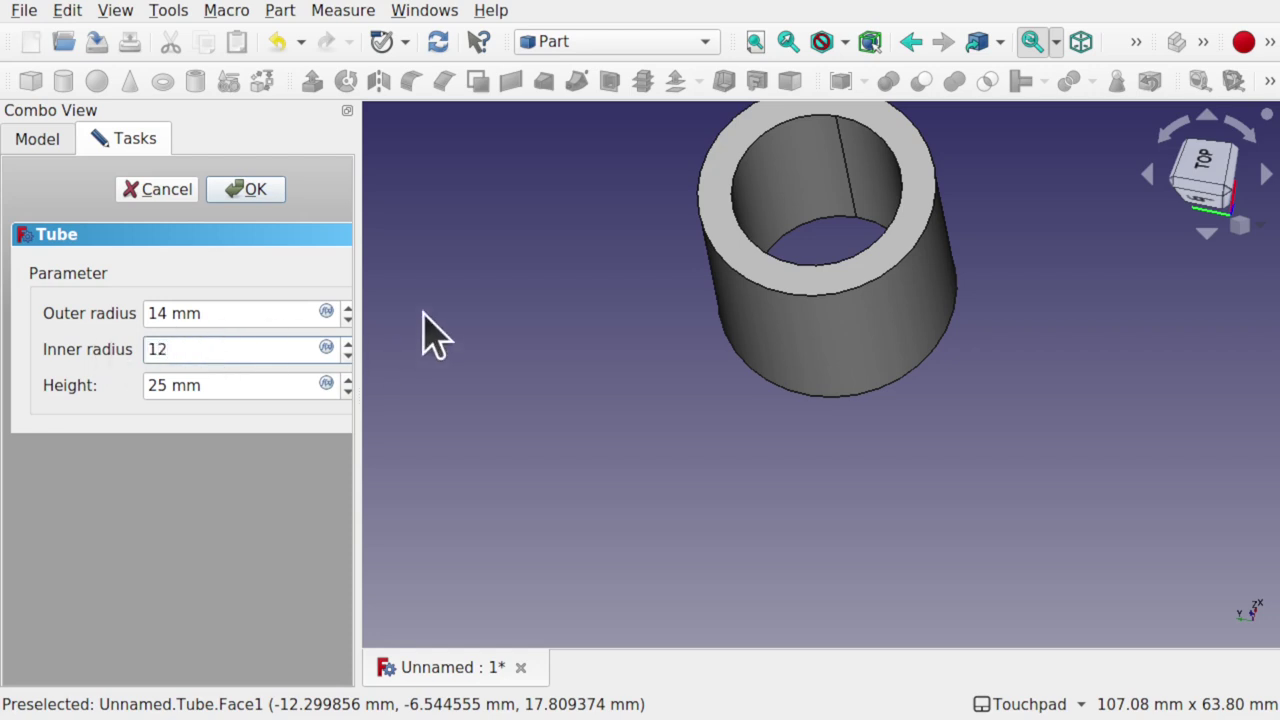
click(666, 386)
alt+drag(766, 349, 806, 357)
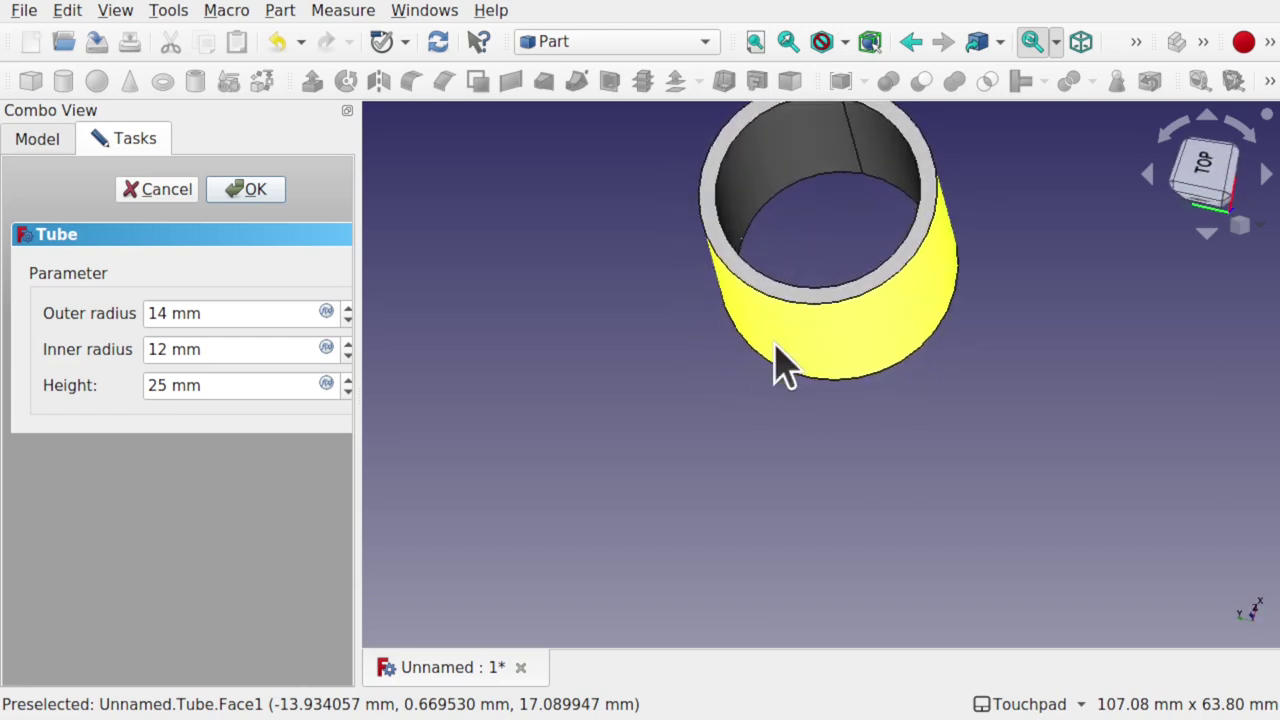
drag(234, 351, 100, 370)
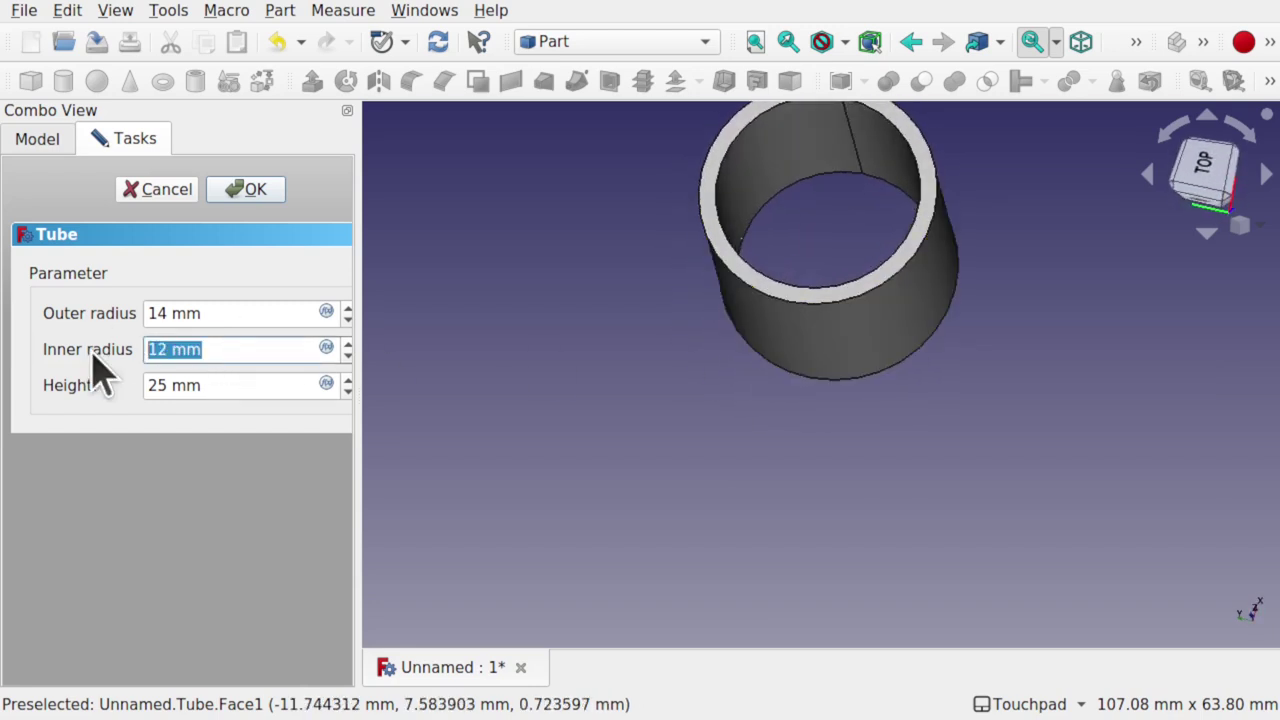
text(12.5)
alt+drag(754, 414, 800, 249)
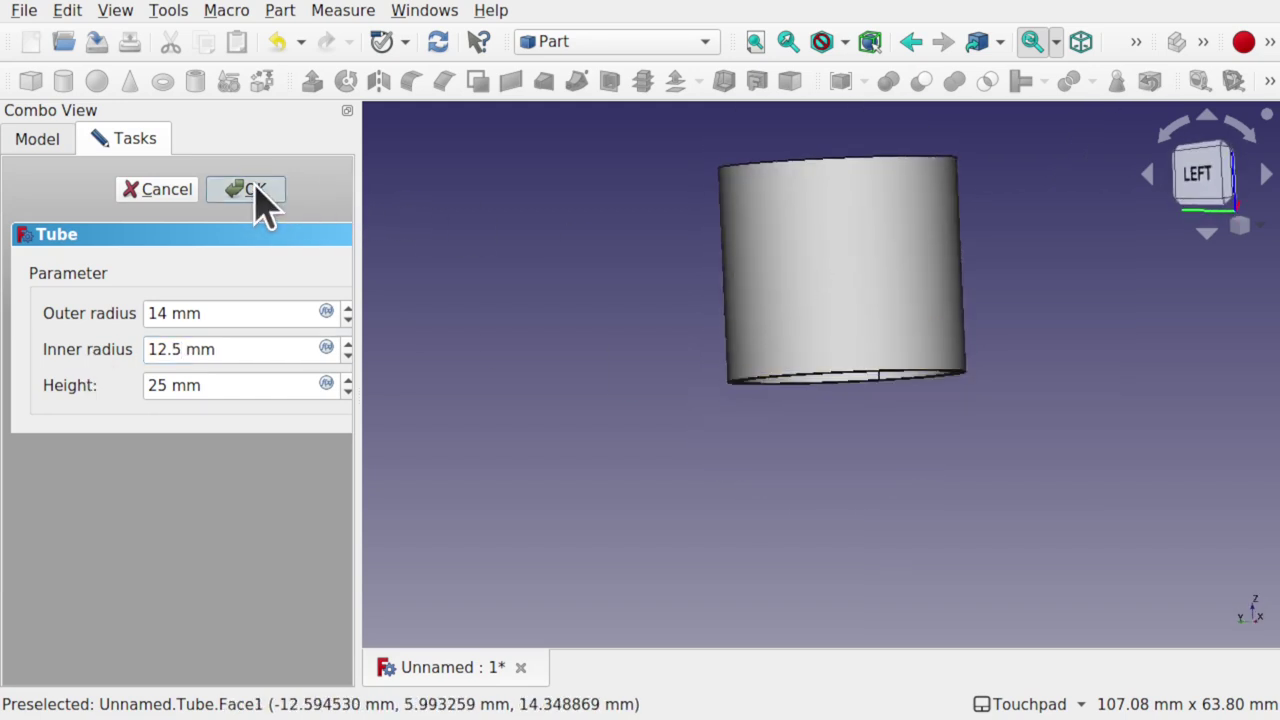
click(258, 195)
Change the Tube's Height property to 30 mm while looking from the left view
alt+drag(423, 229, 953, 337)
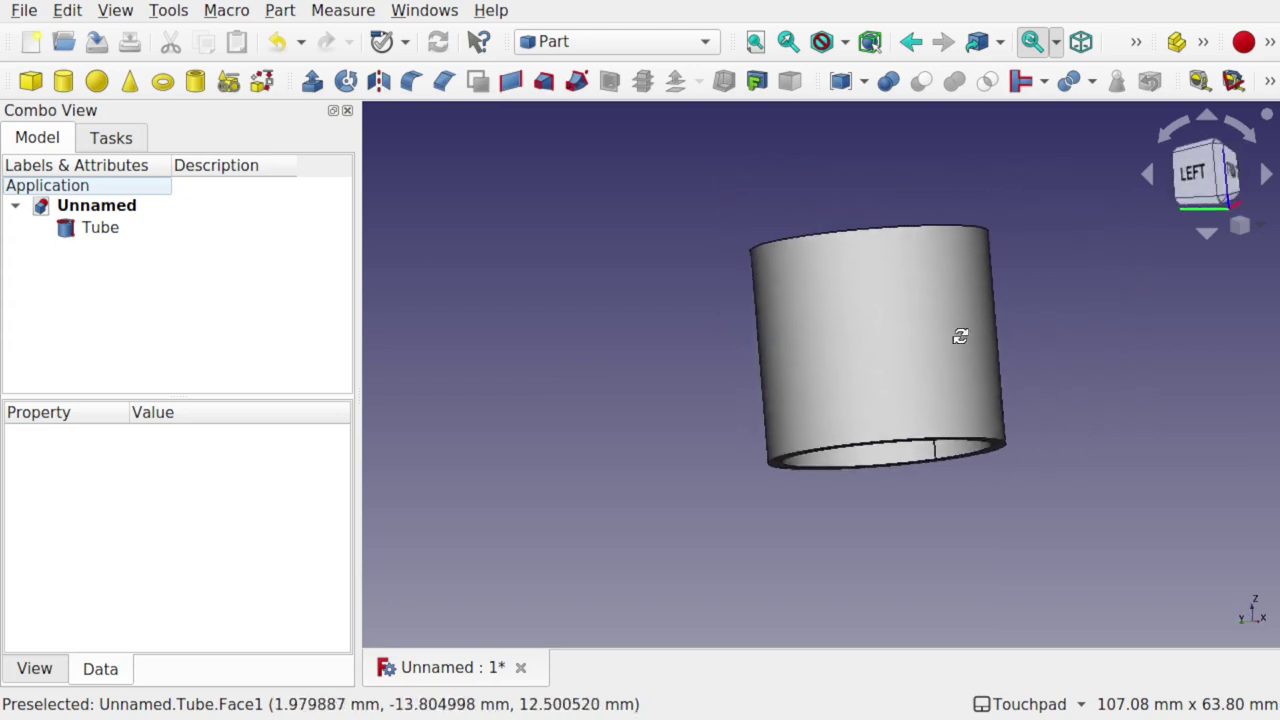
key(6)
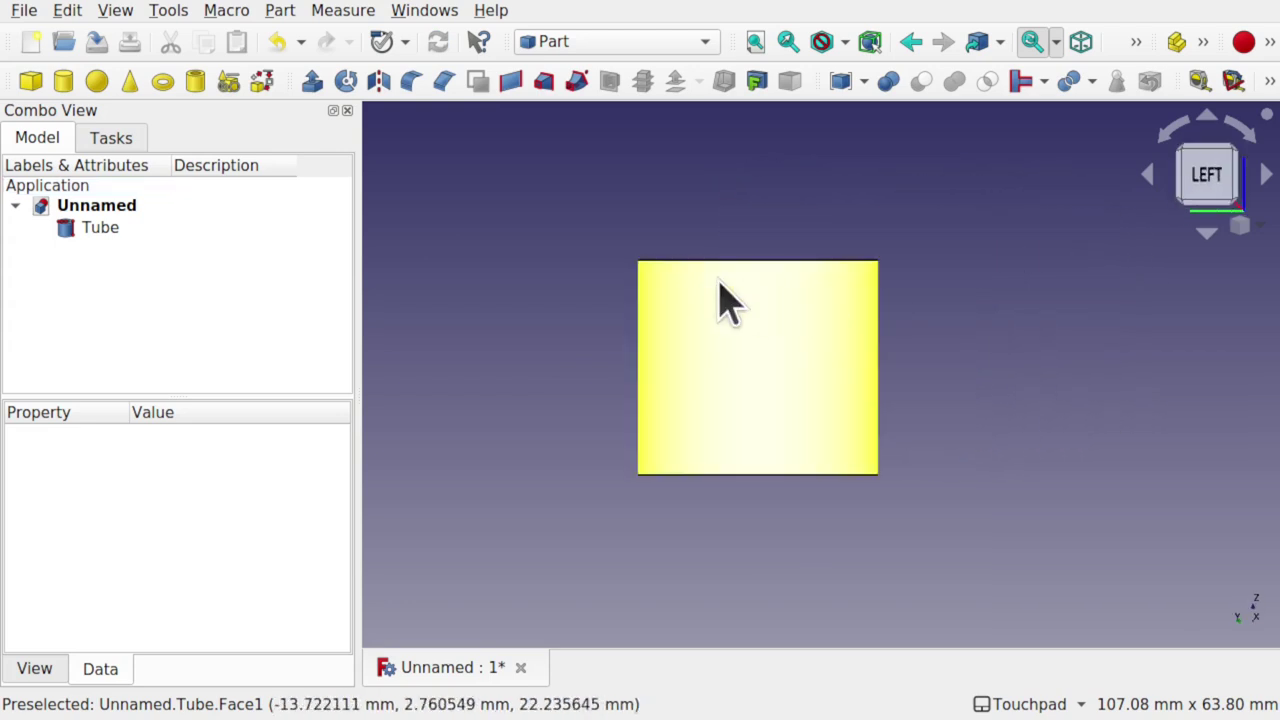
click(100, 228)
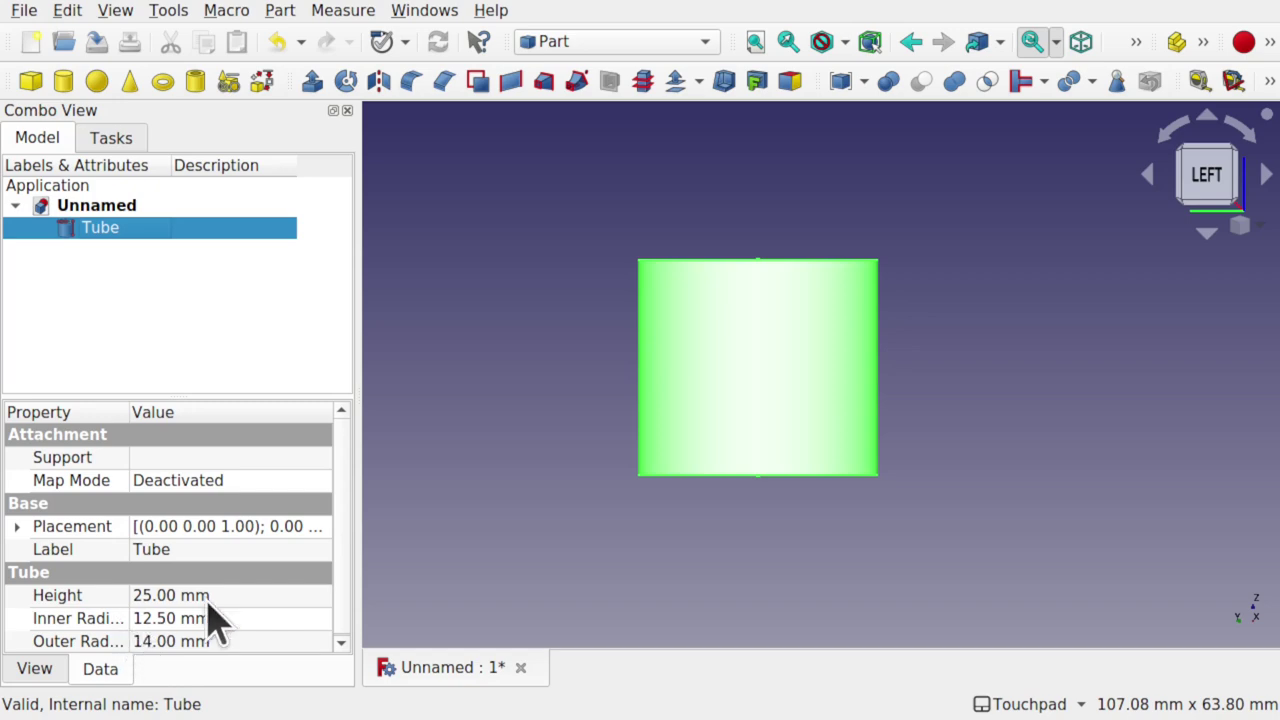
click(175, 598)
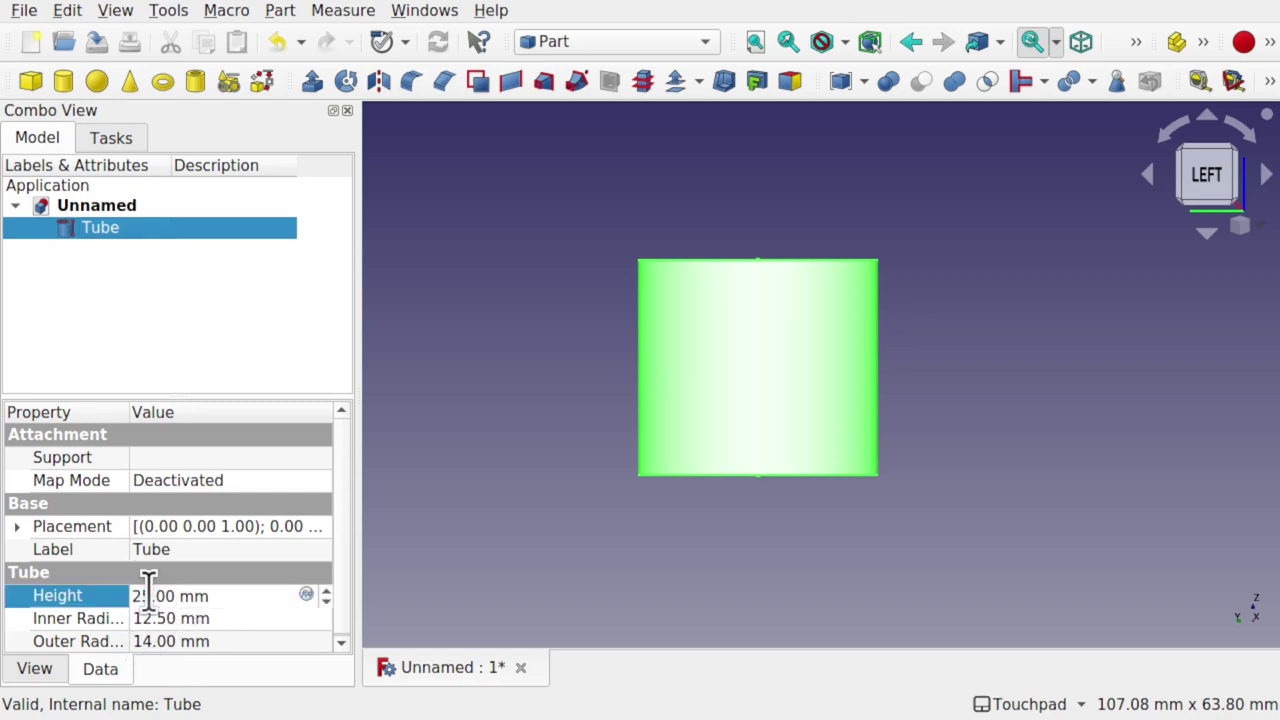
double_click(148, 596)
text(30)
key(Return)
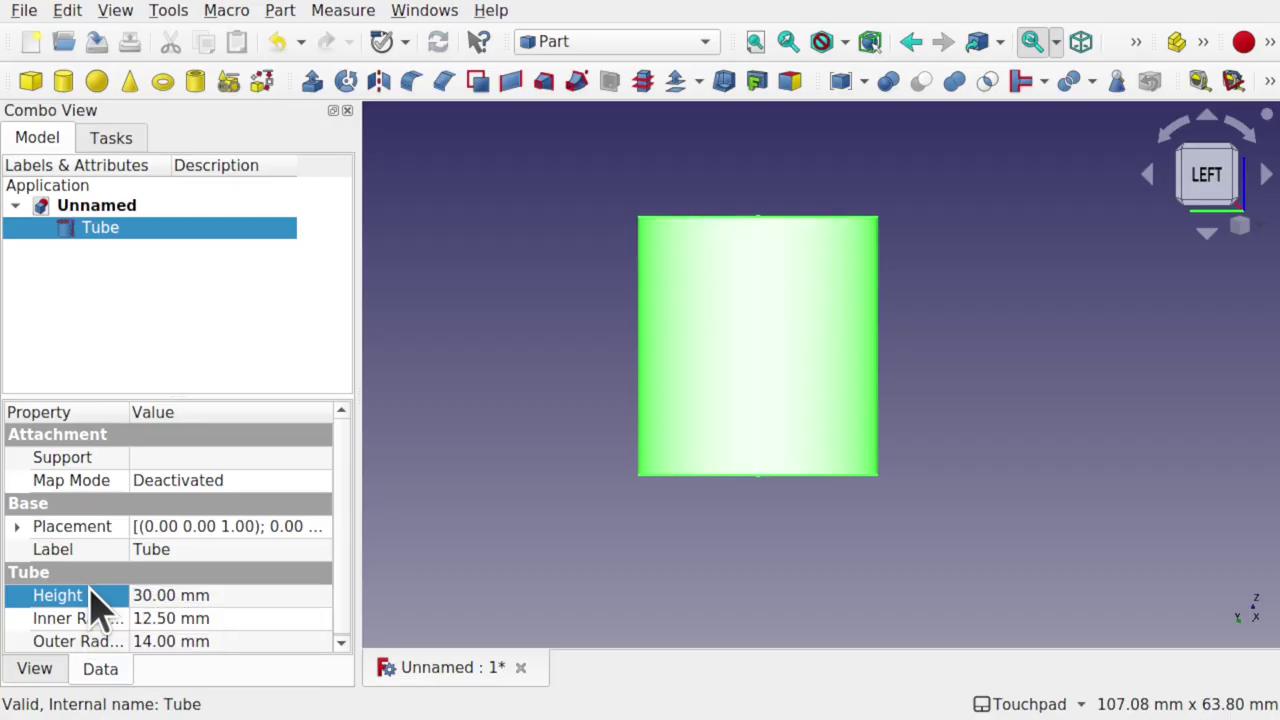
click(983, 372)
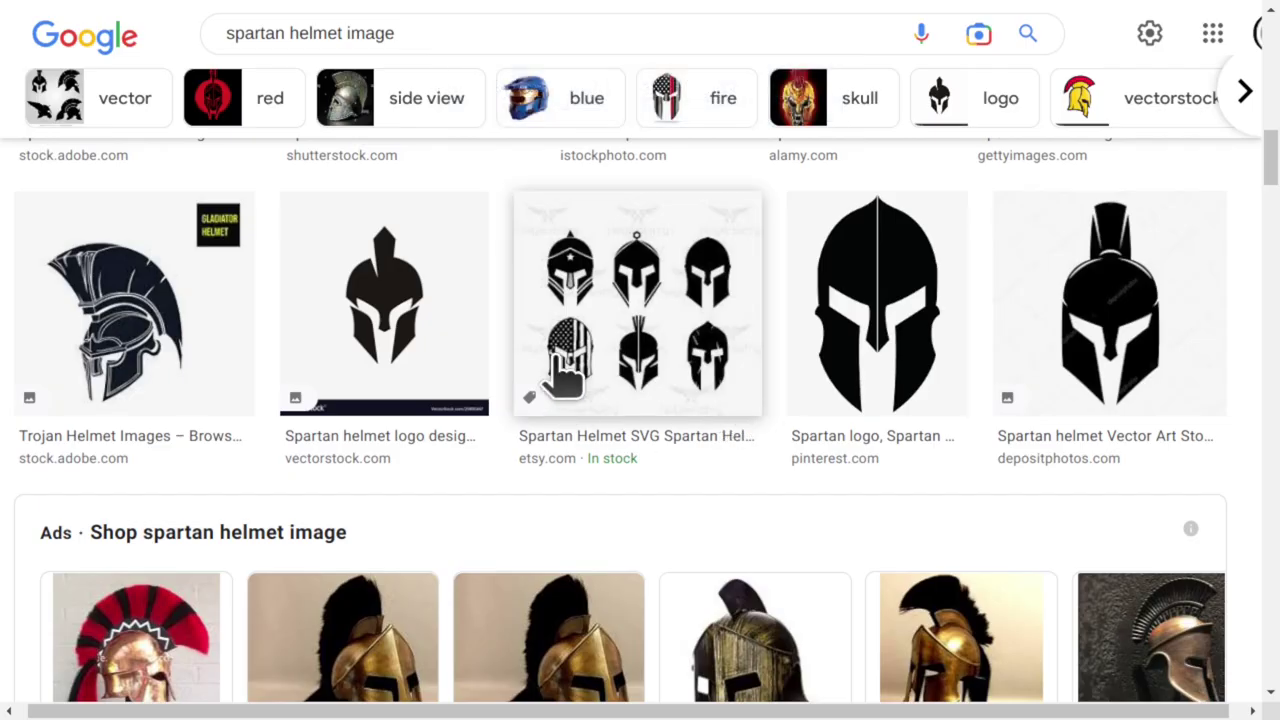
scroll(563, 371, up, 2)
scroll(563, 372, up, 1)
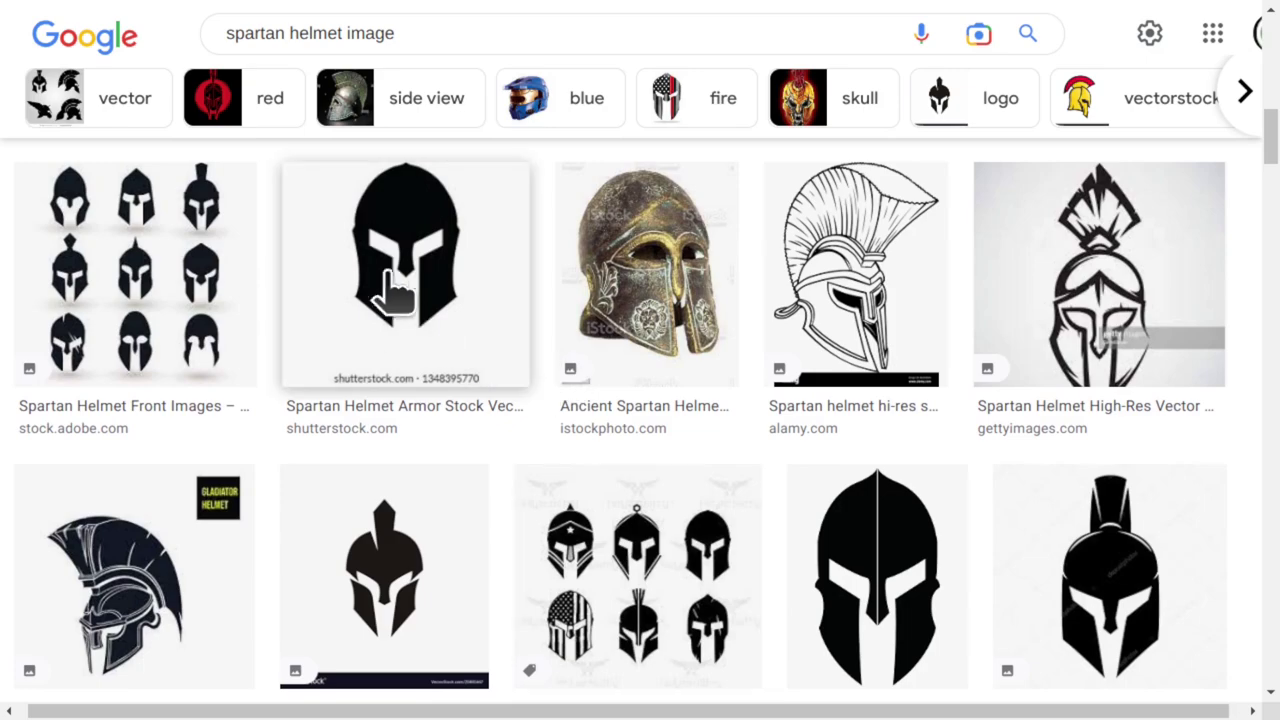
scroll(497, 337, up, 5)
scroll(500, 337, up, 1)
scroll(500, 337, down, 2)
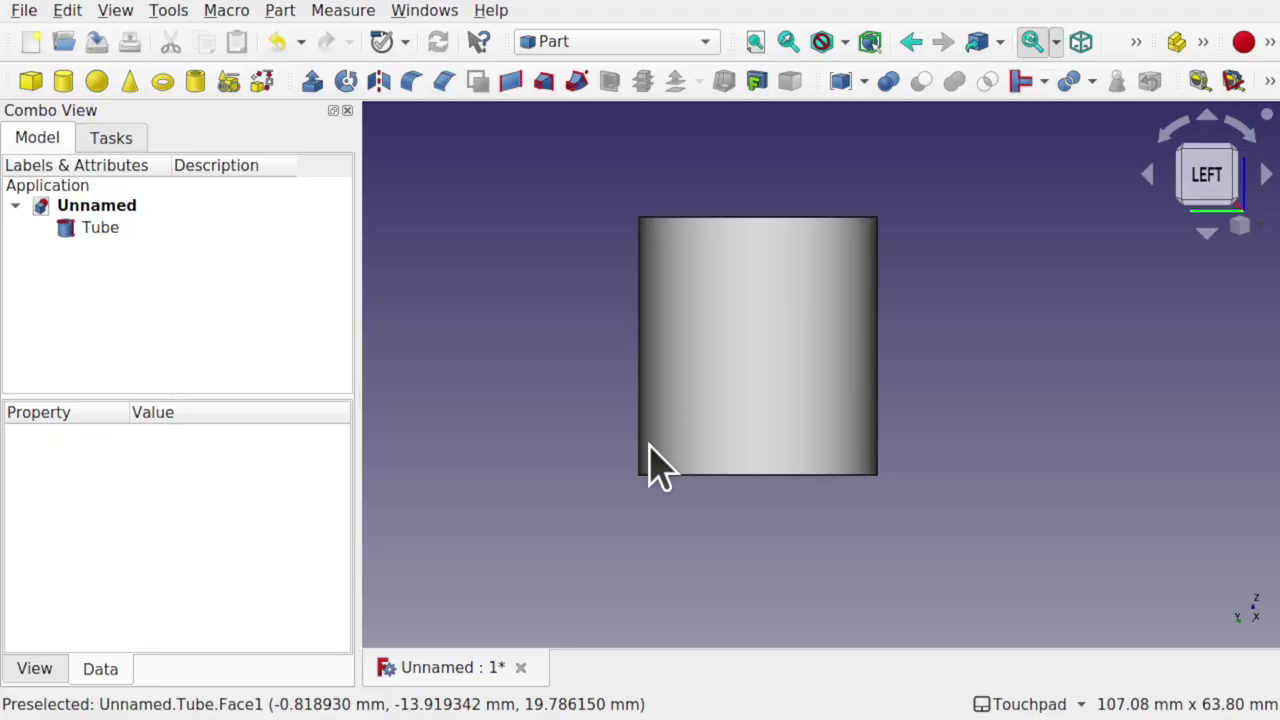
Create a new Sketcher sketch on the YZ plane and turn on View section
click(570, 45)
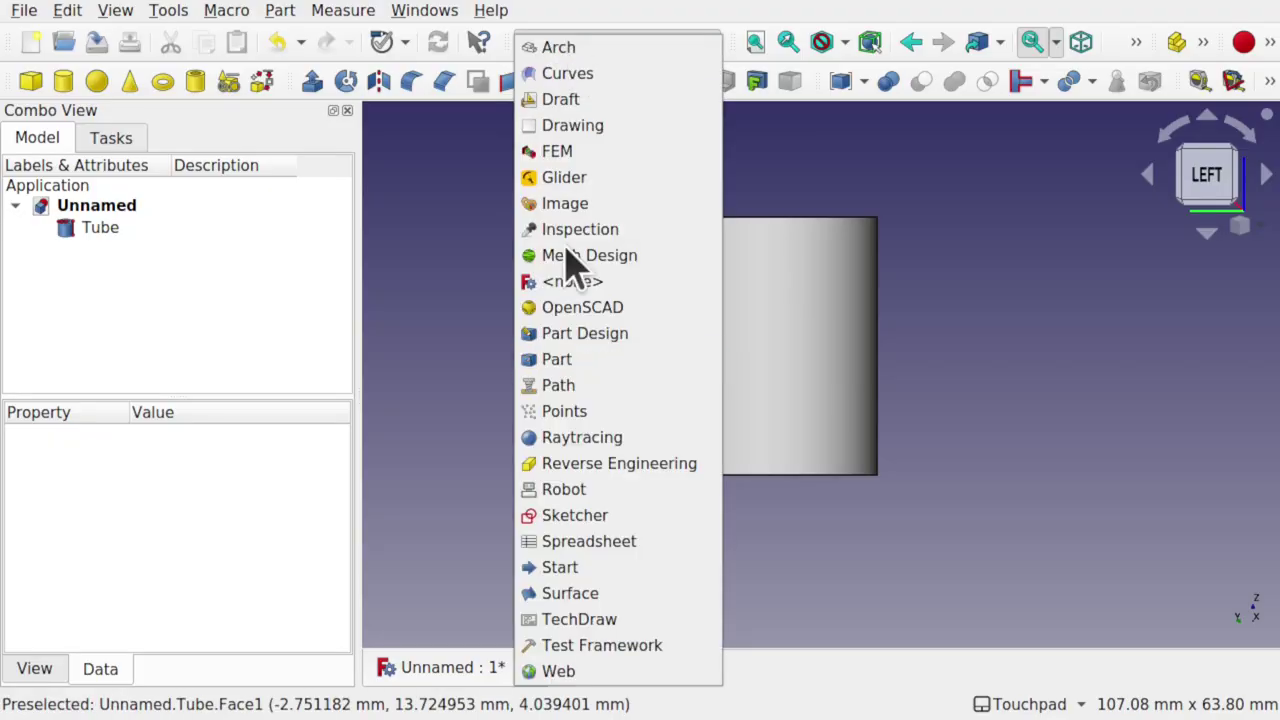
click(622, 514)
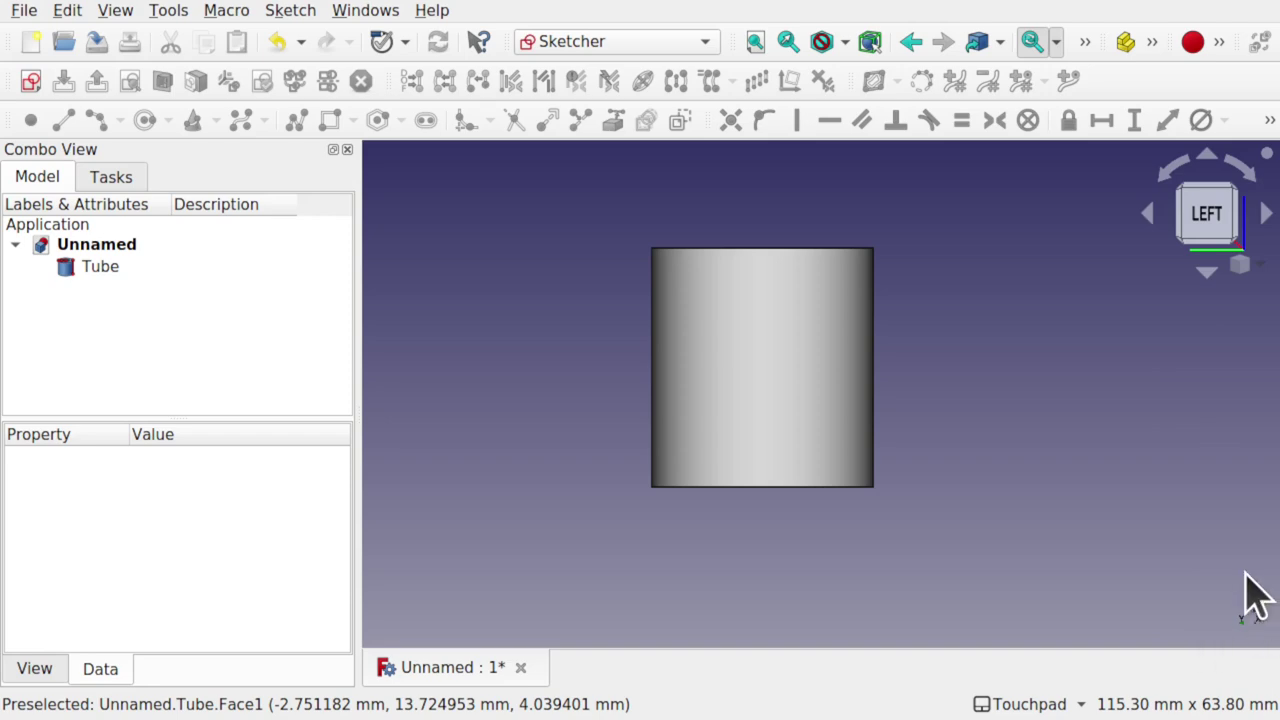
click(30, 82)
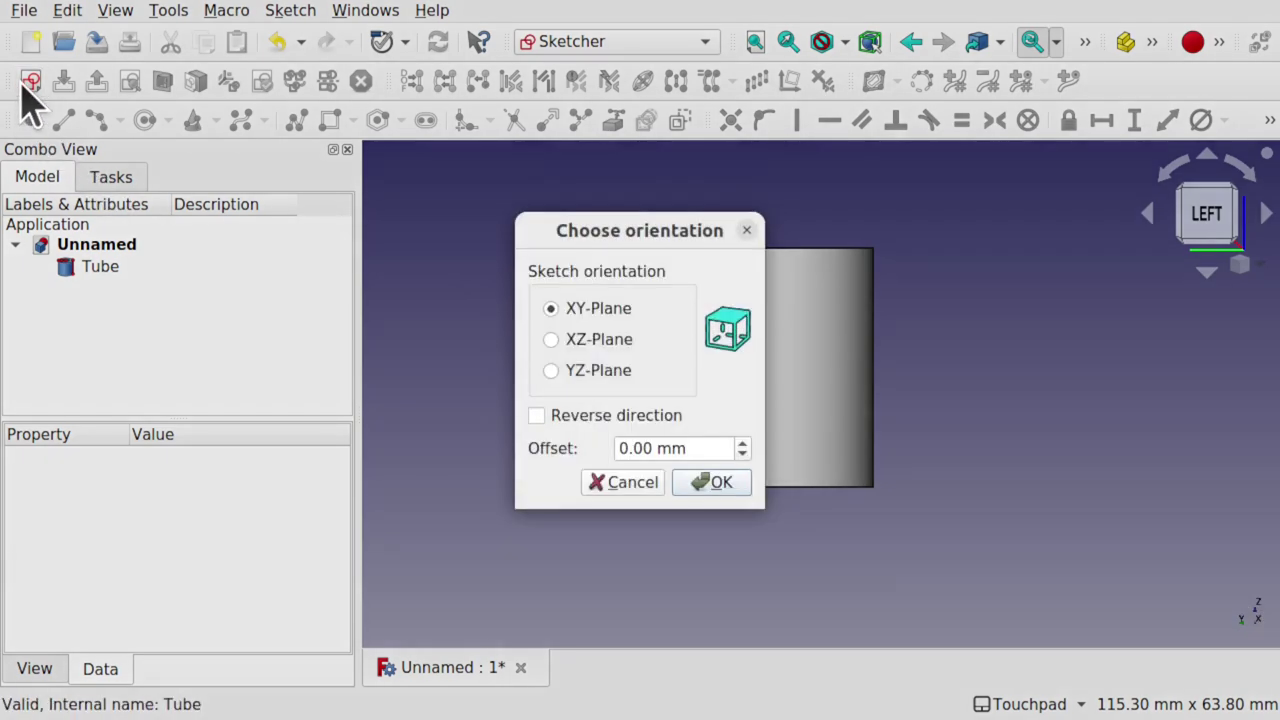
click(586, 378)
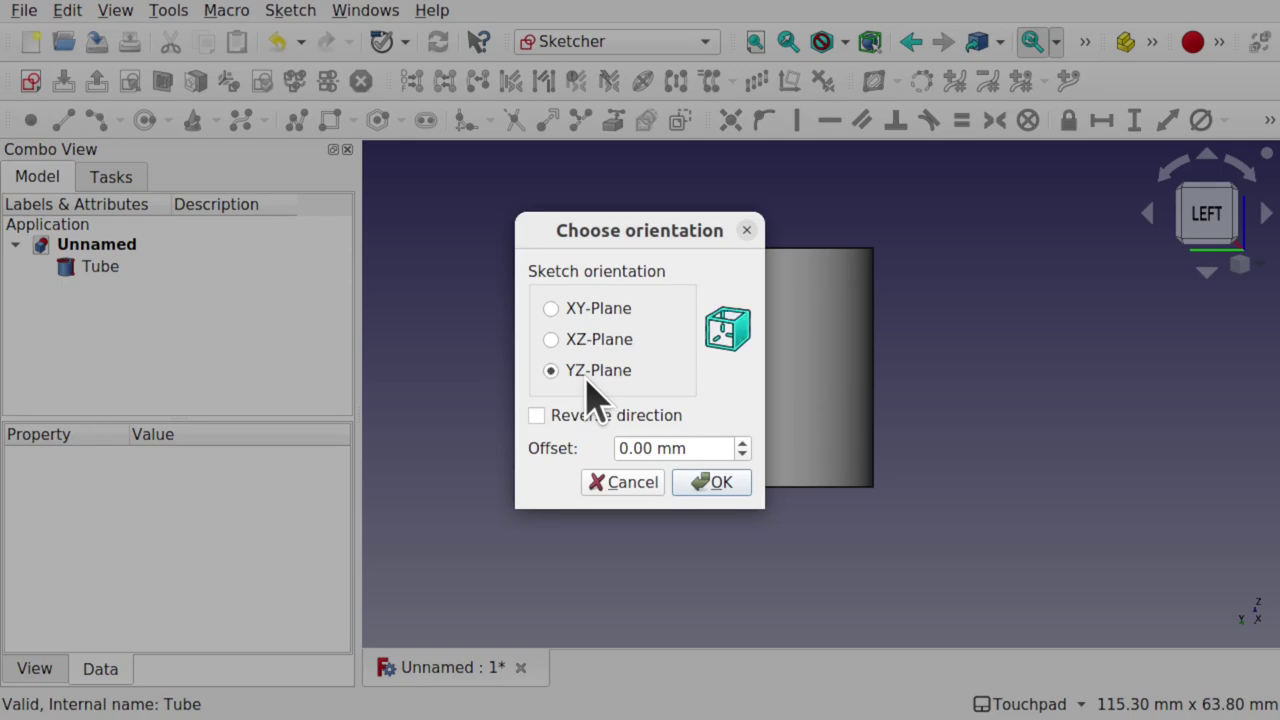
click(726, 484)
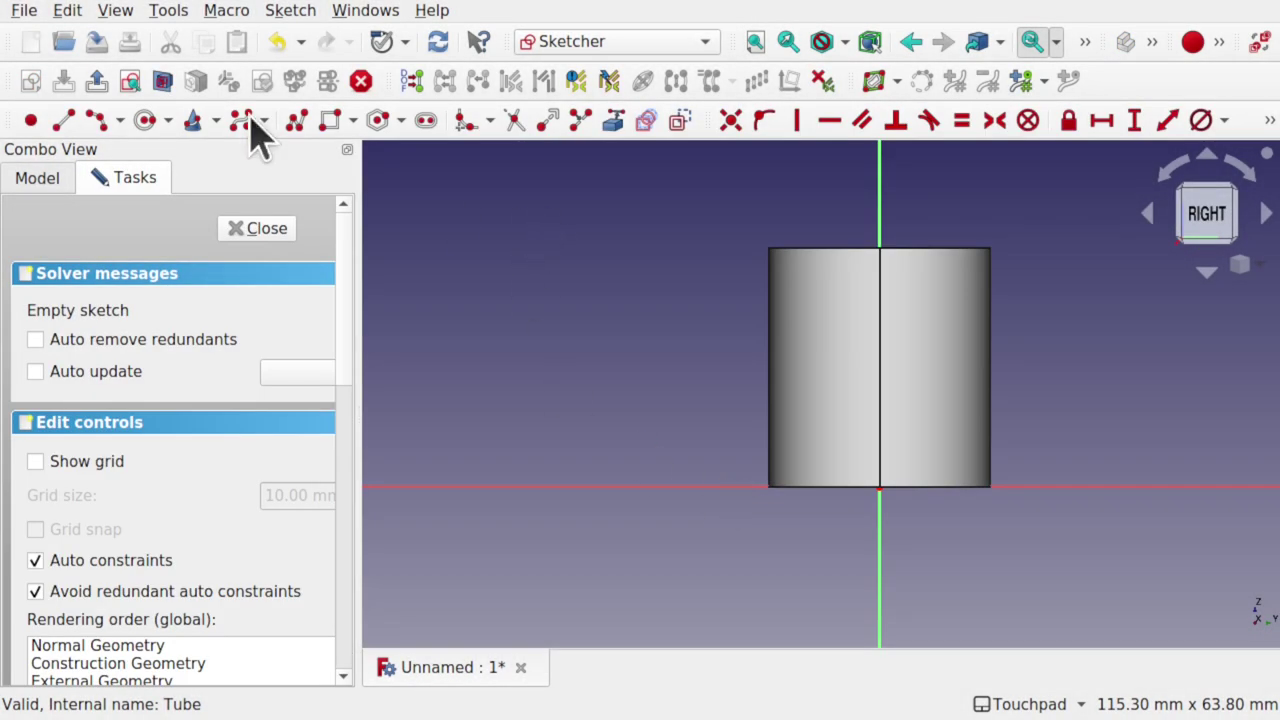
click(290, 14)
click(350, 152)
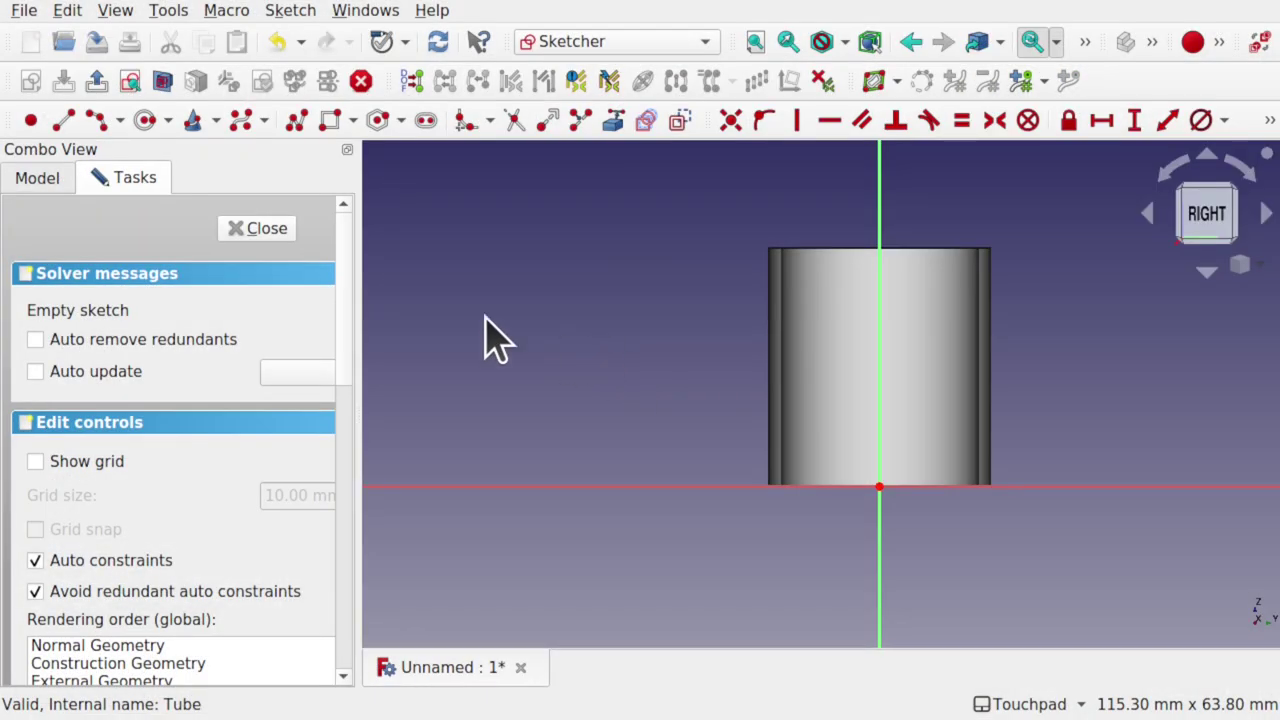
Draw a closed four-corner polyline across the tube, adjusting corners so the left edge is vertical
click(296, 120)
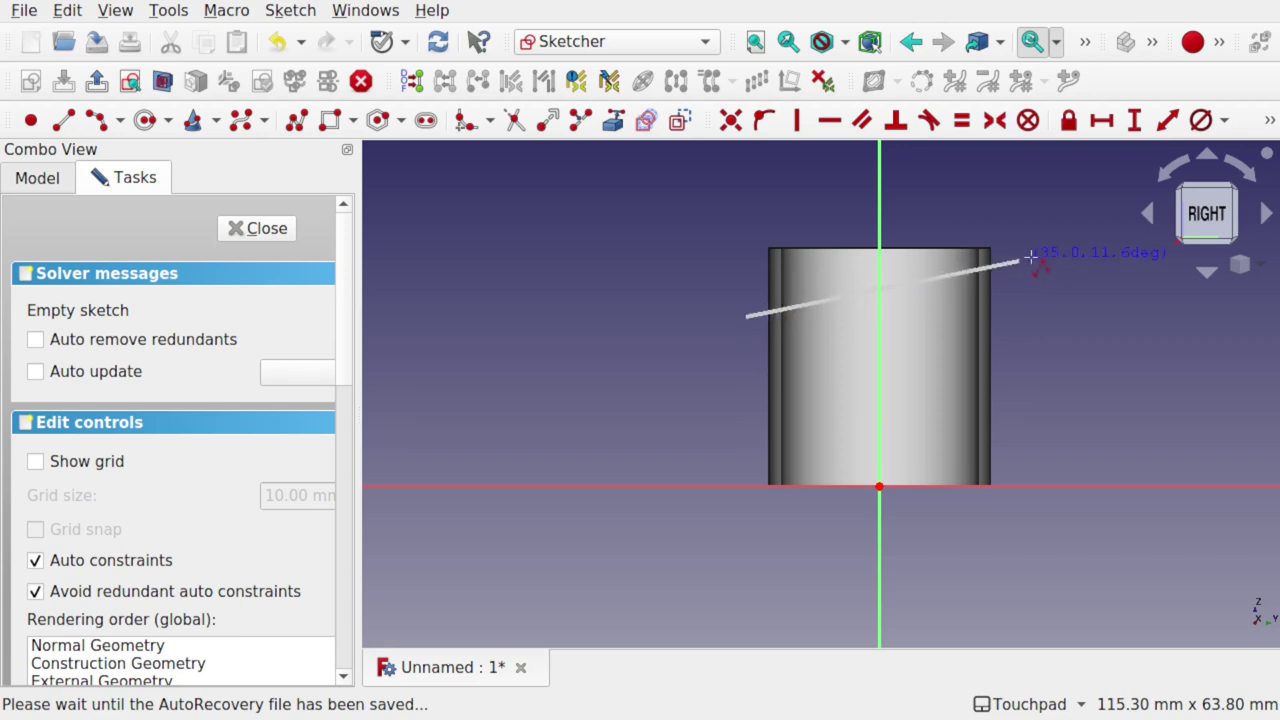
click(1001, 273)
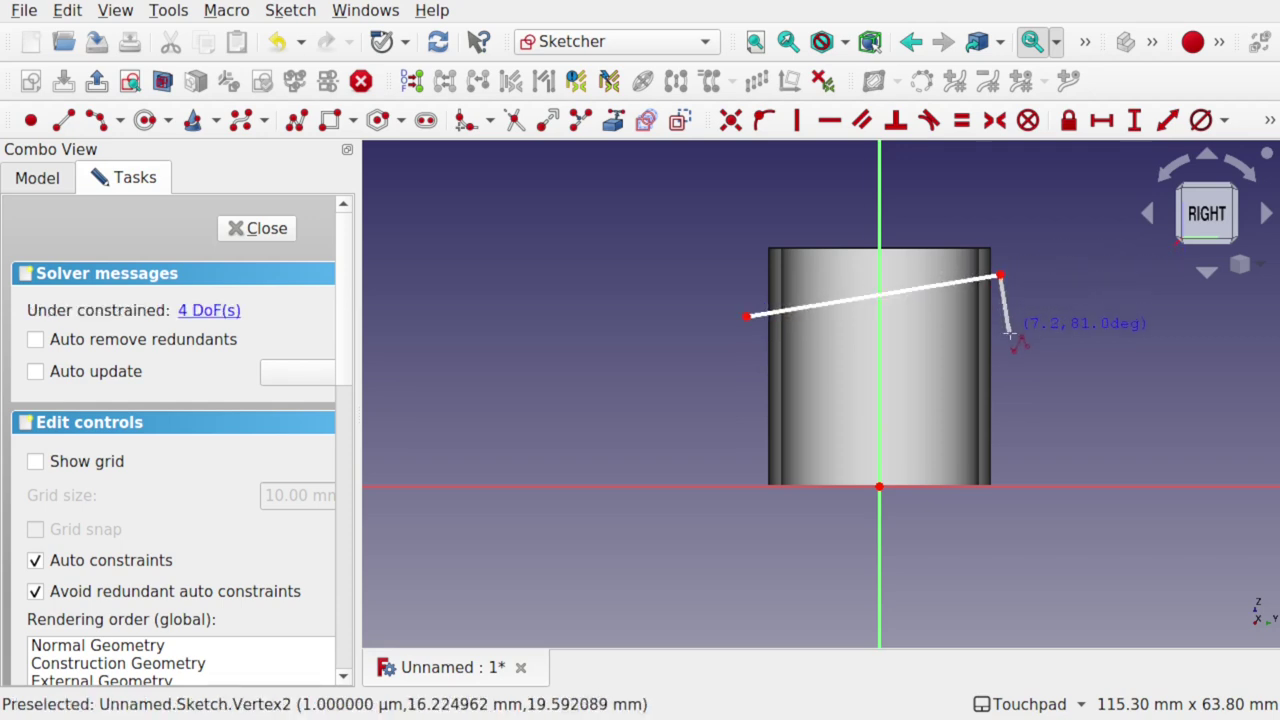
click(1012, 357)
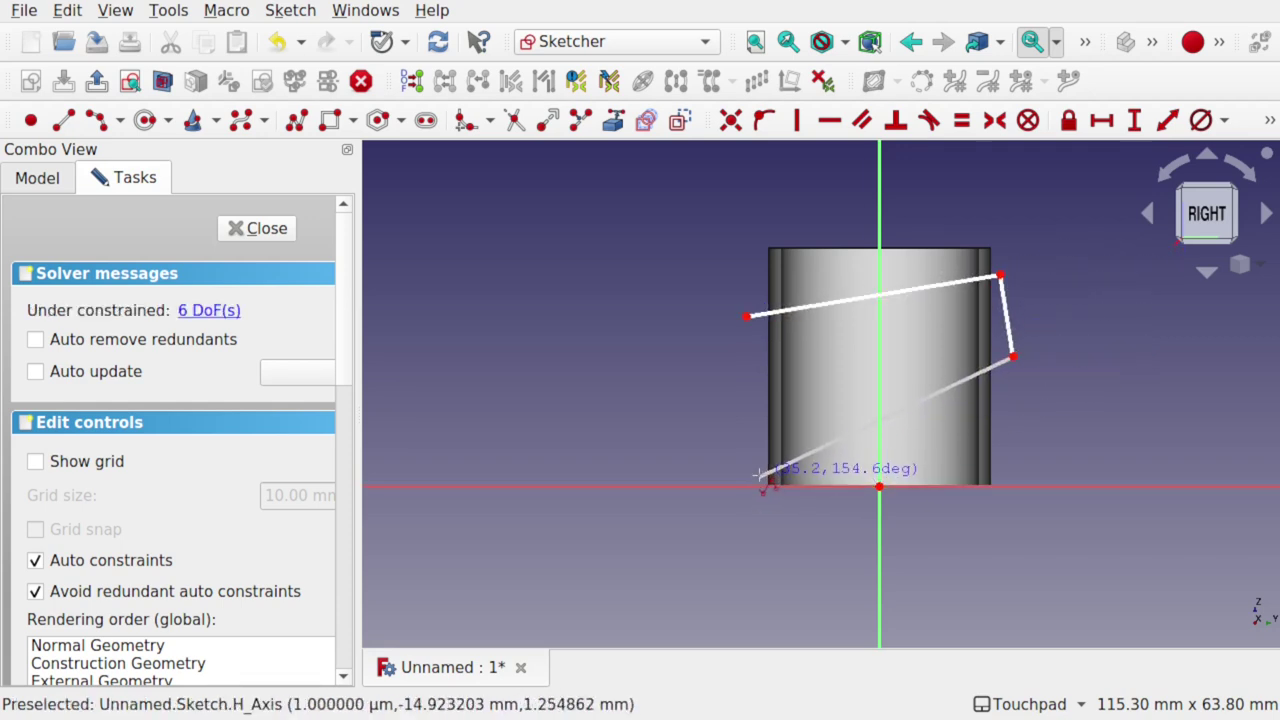
click(756, 480)
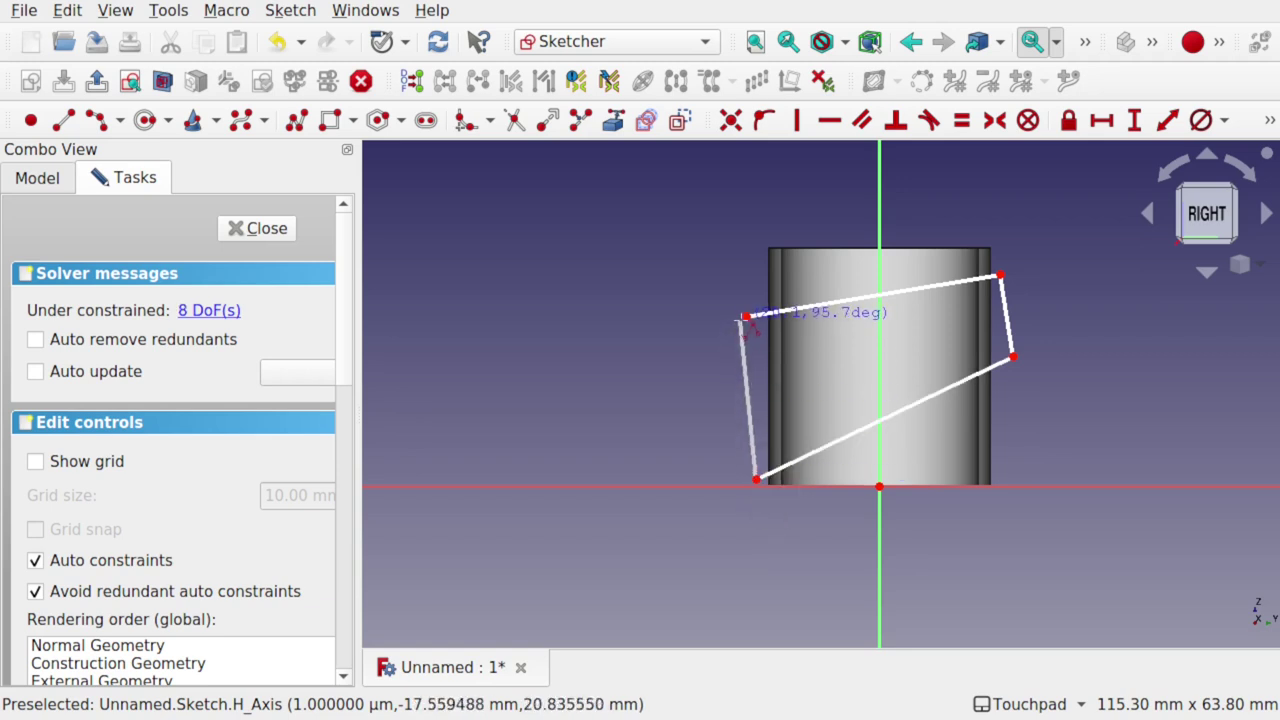
click(746, 317)
drag(748, 320, 762, 262)
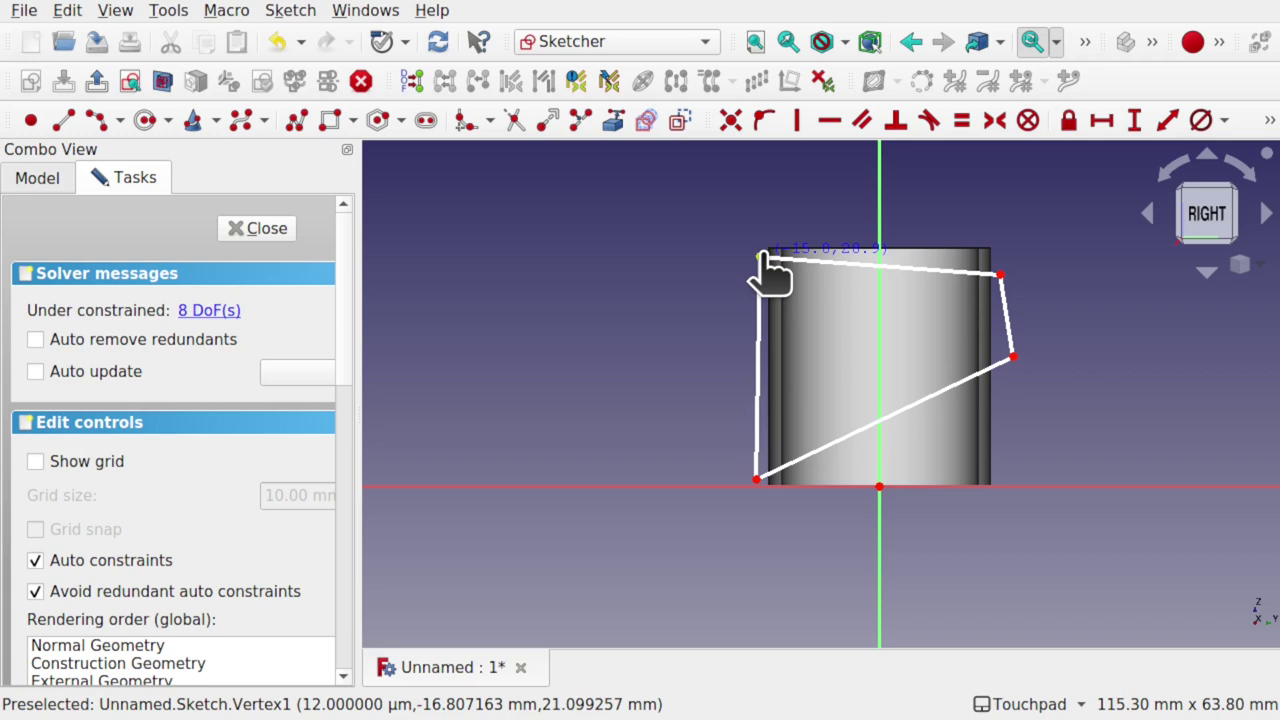
mouse_move(757, 482)
mouse_down()
mouse_move(764, 508)
mouse_move(762, 487)
mouse_up()
drag(1010, 357, 1000, 328)
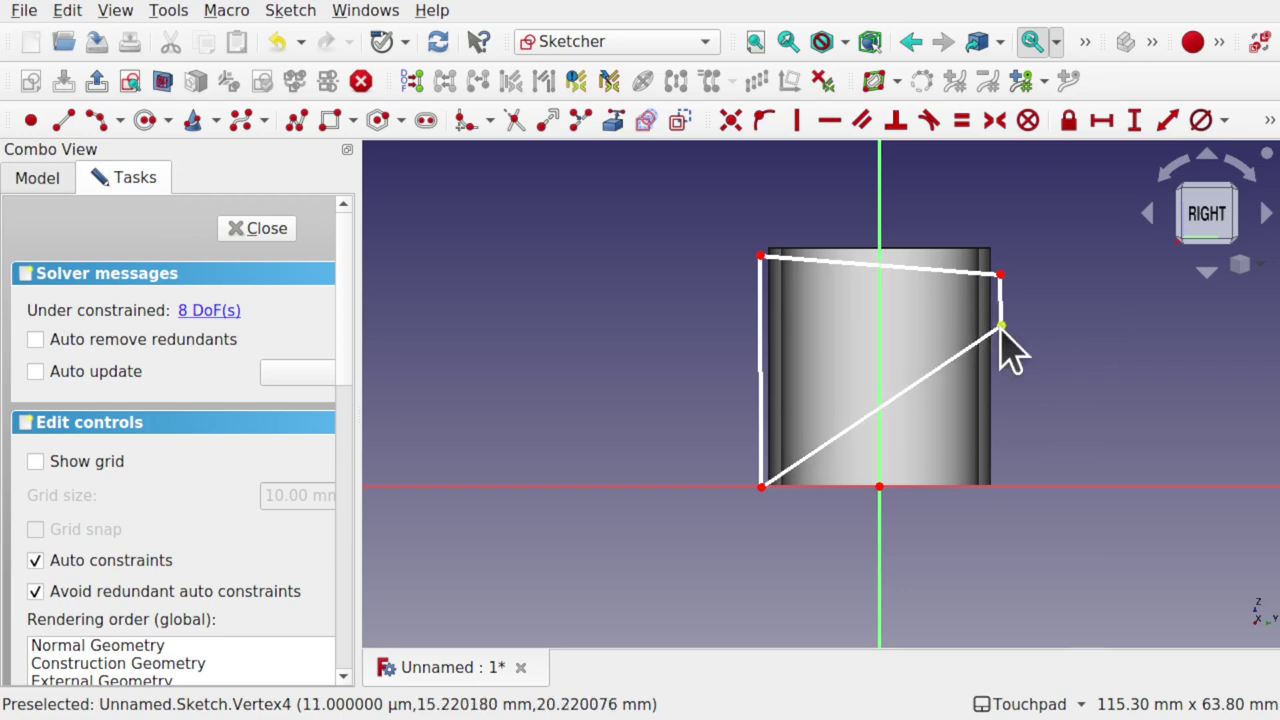
Close the sketch and extrude it symmetrically in the Part workbench into a solid block
click(263, 228)
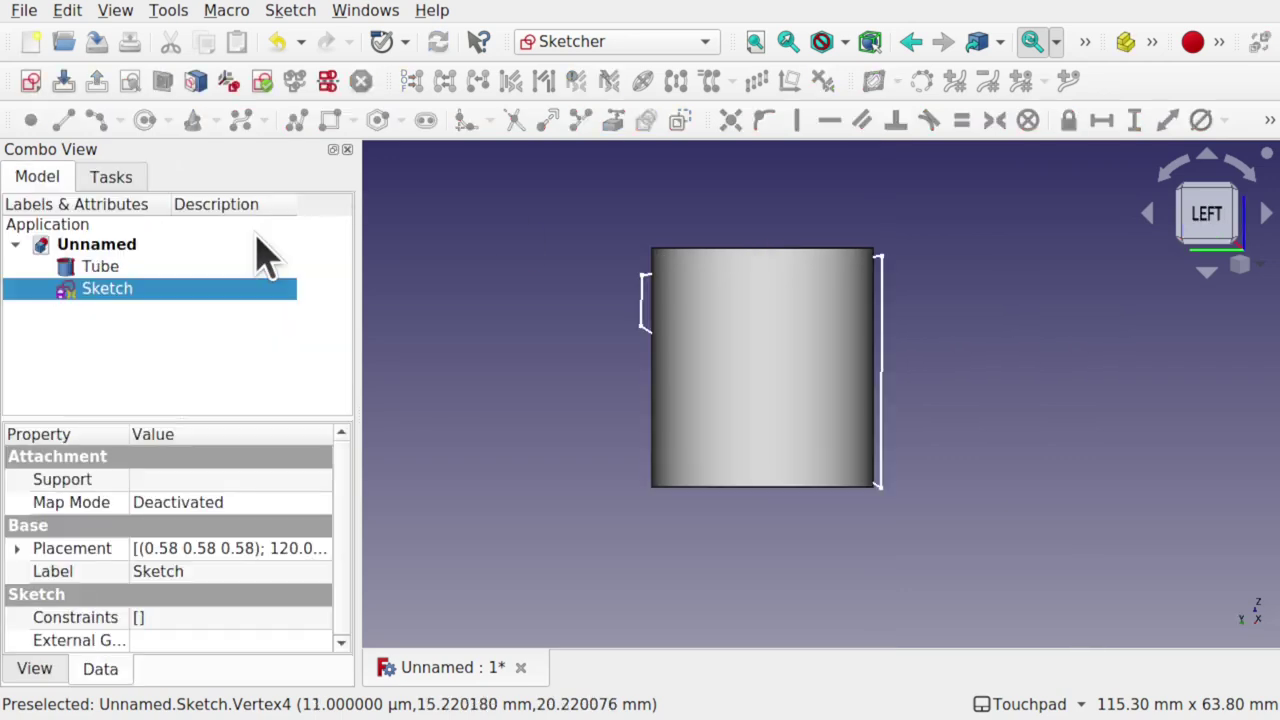
click(591, 52)
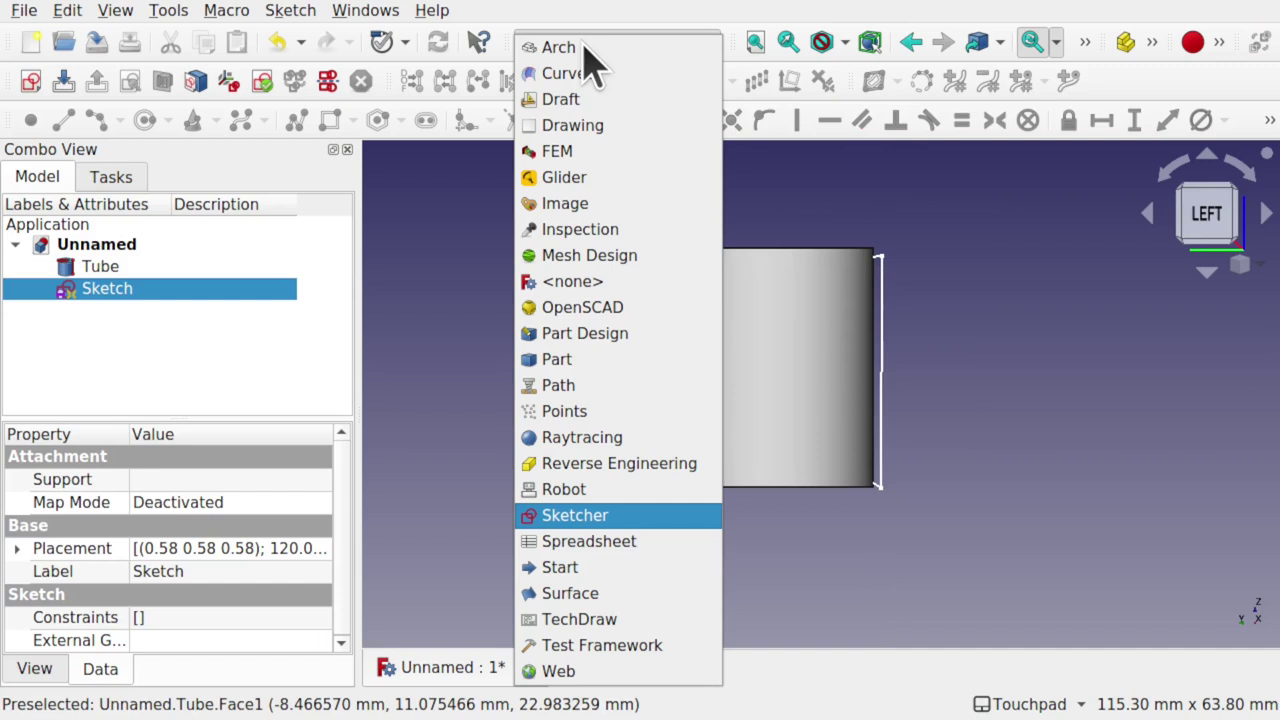
click(590, 331)
mouse_move(929, 406)
mouse_down()
mouse_move(737, 391)
mouse_move(925, 350)
mouse_move(789, 429)
mouse_move(883, 494)
mouse_move(880, 403)
mouse_move(811, 423)
mouse_up()
click(529, 380)
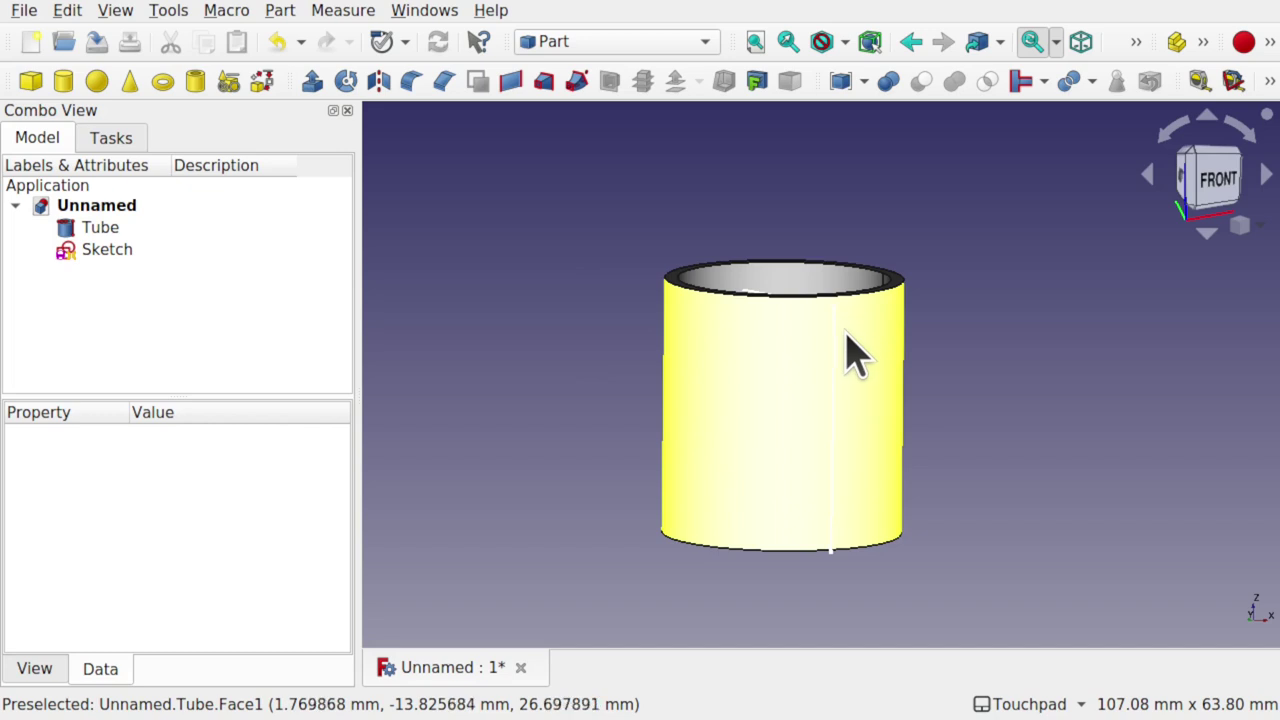
click(107, 249)
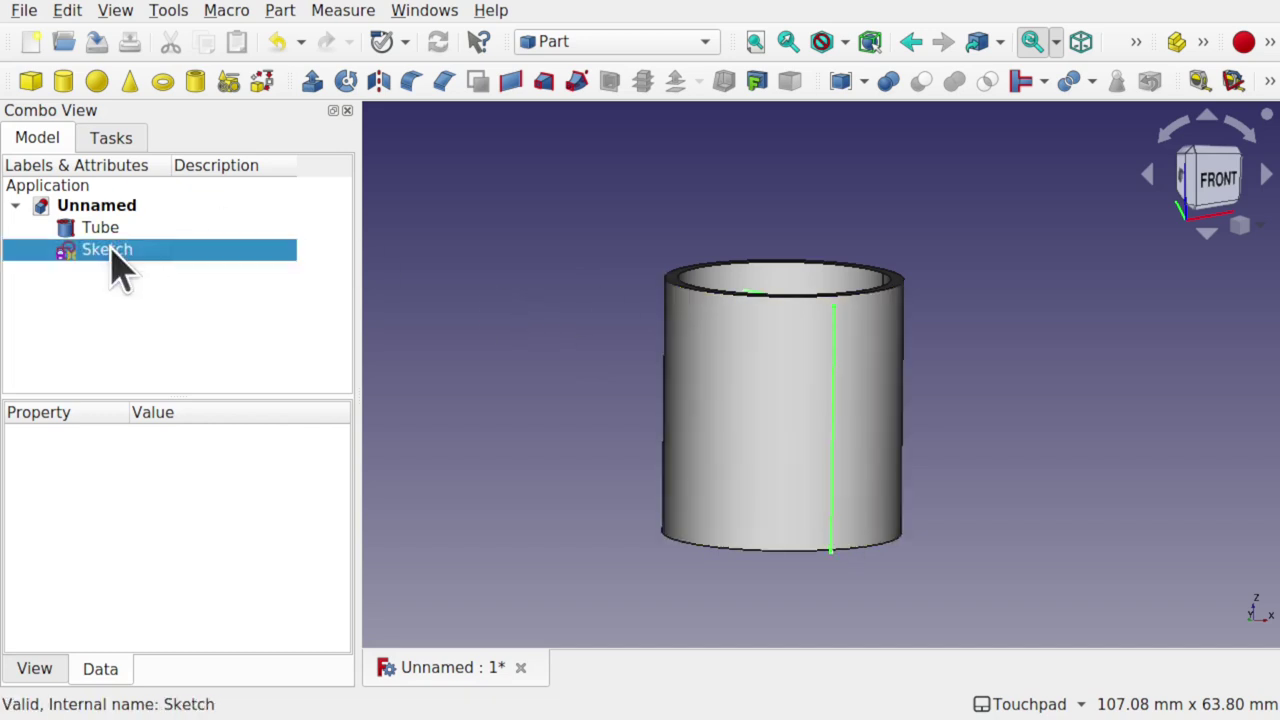
click(312, 82)
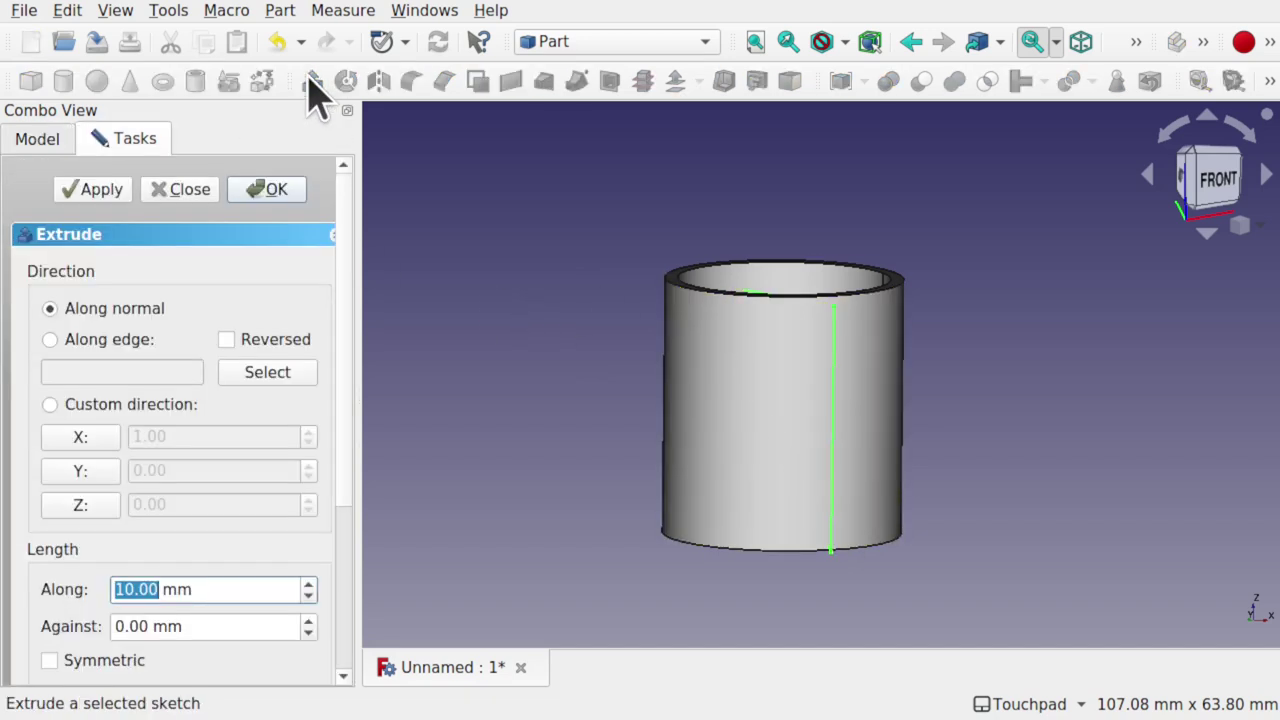
click(93, 664)
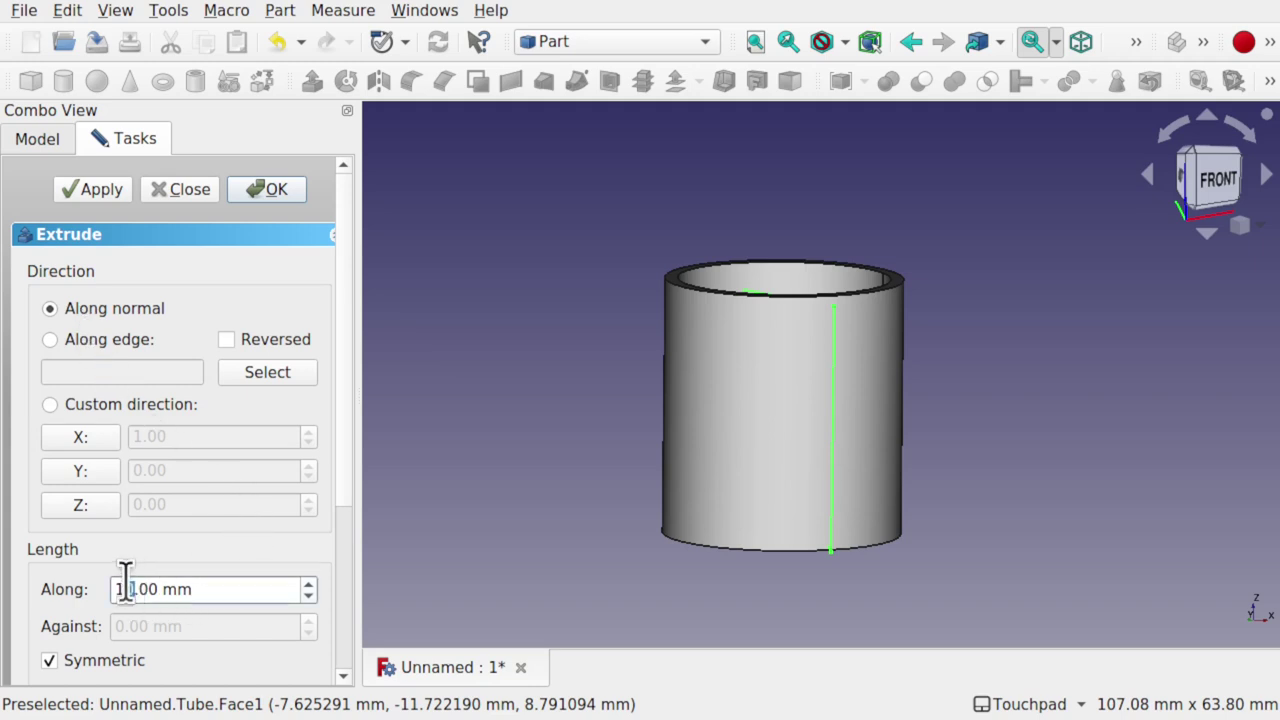
key(Return)
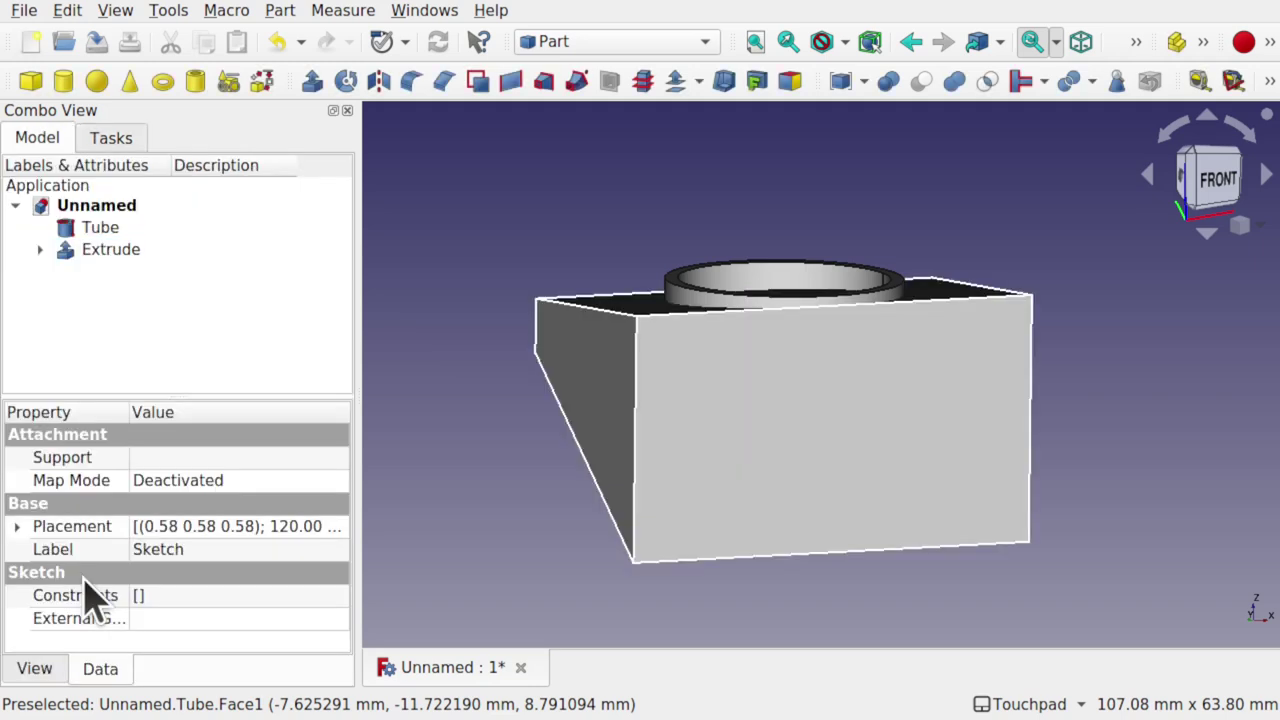
From an angled view, select both the Tube and the Extrude block
shift+drag(515, 520, 672, 370)
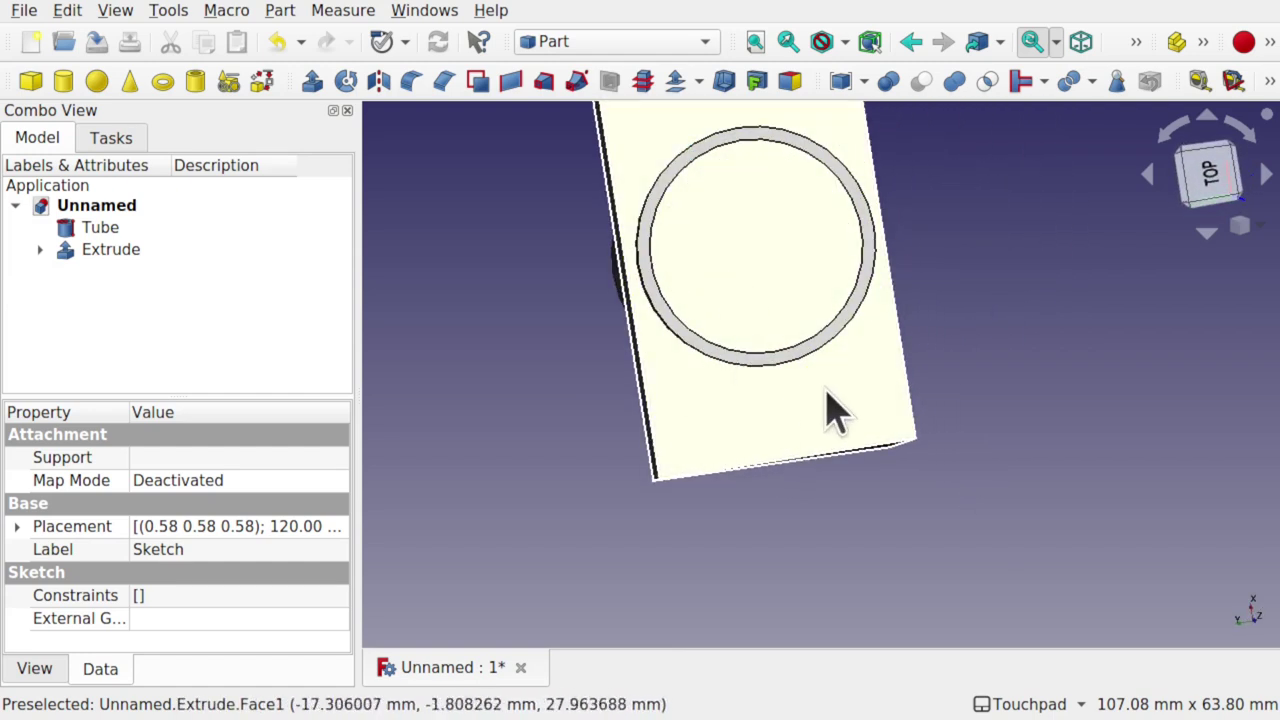
shift+drag(843, 371, 775, 210)
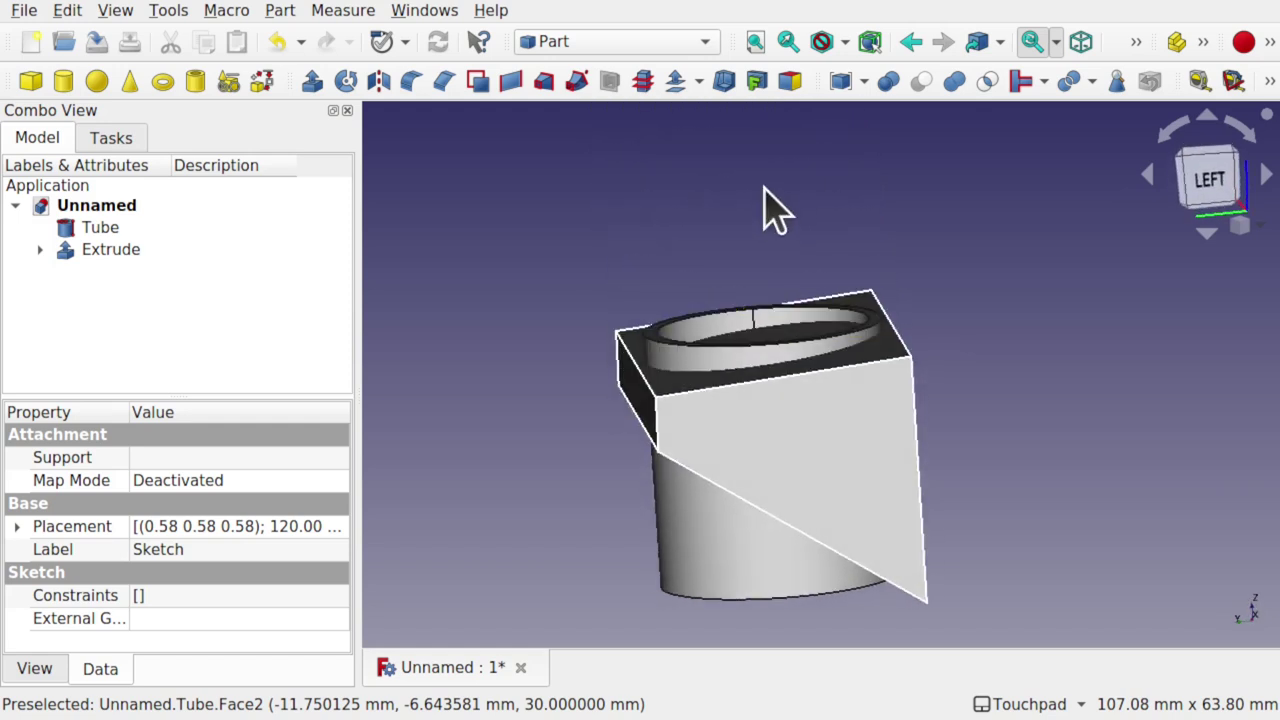
click(720, 568)
ctrl+click(803, 496)
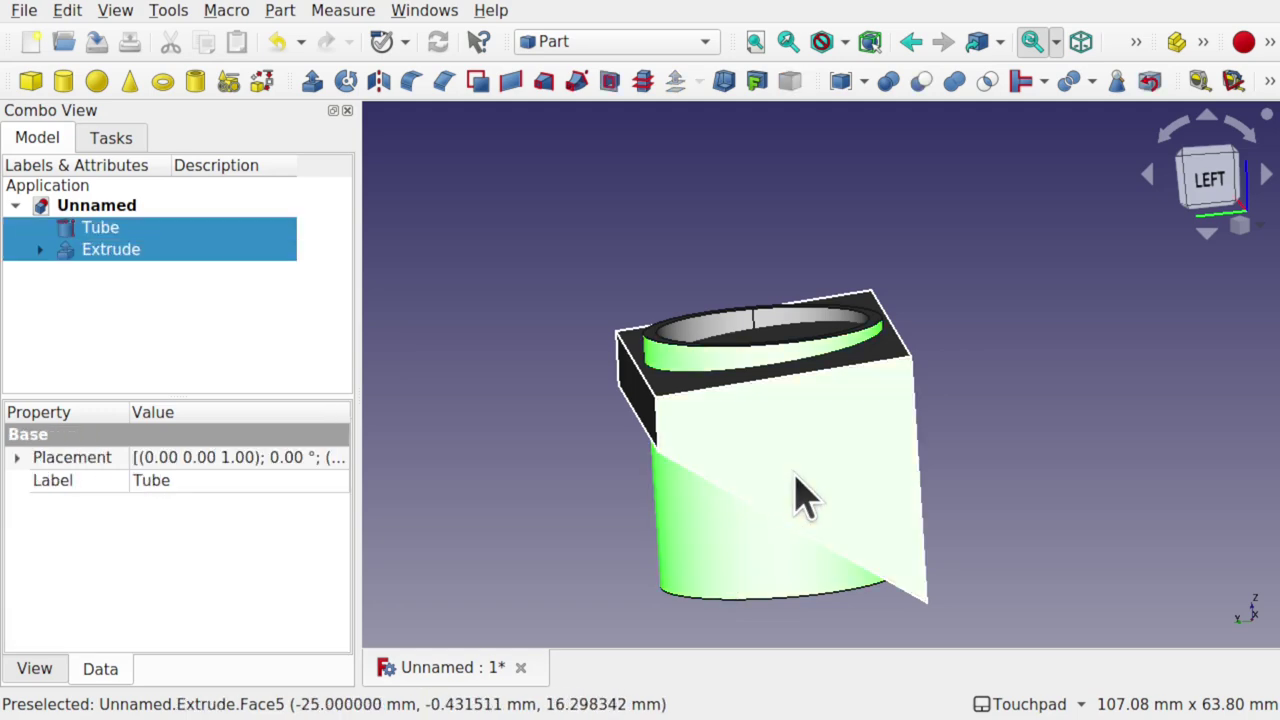
Intersect the Tube with the Extrude block into a Common shell and select it
click(280, 12)
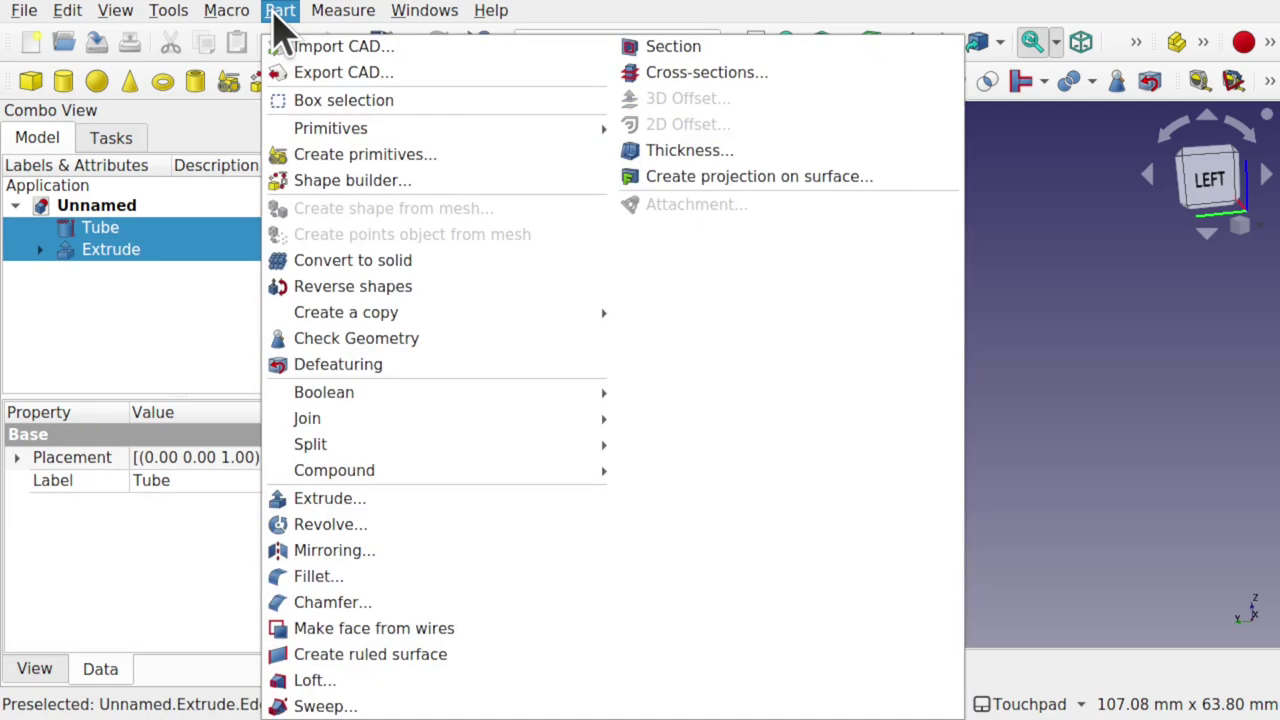
mouse_move(445, 392)
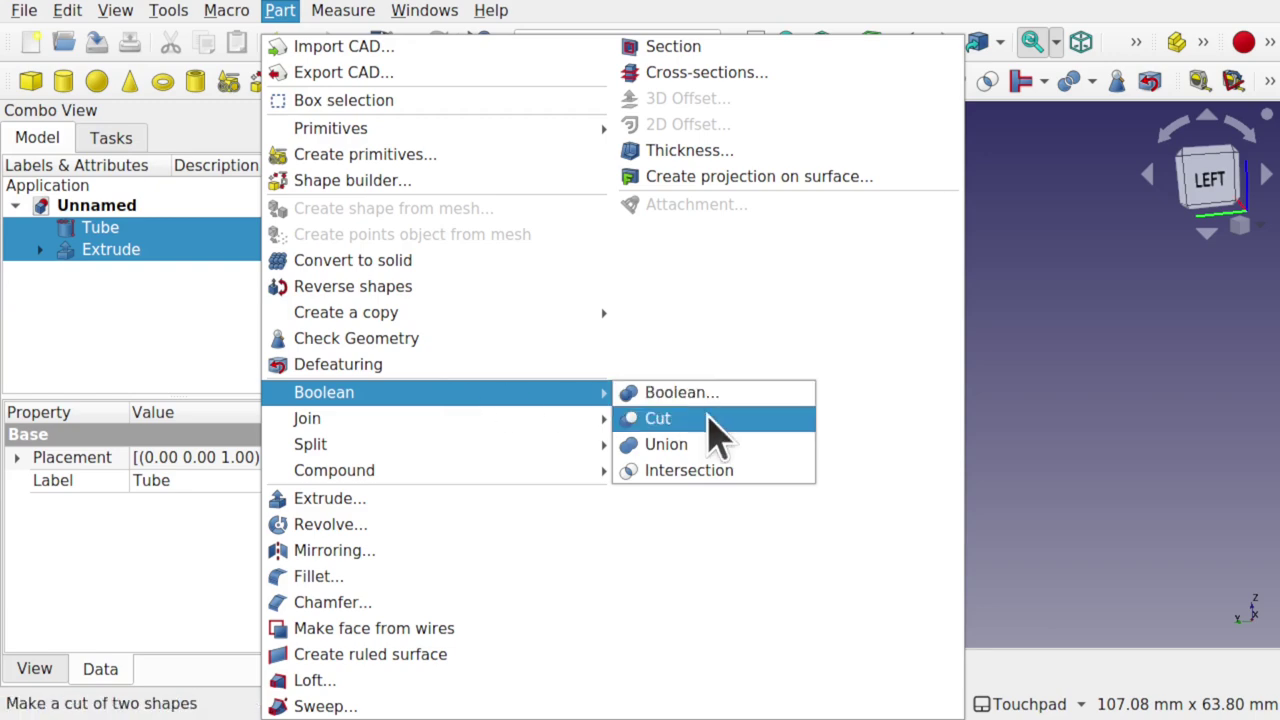
click(690, 470)
alt+drag(886, 400, 800, 406)
alt+drag(634, 380, 757, 366)
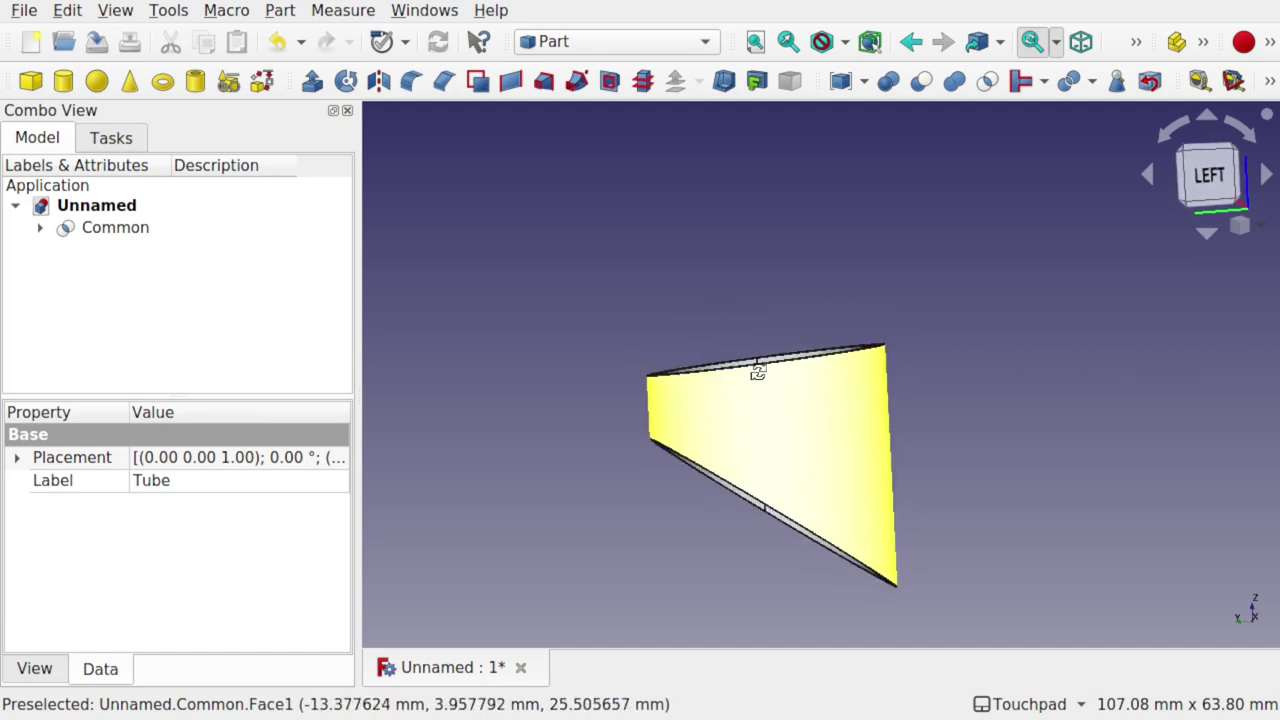
click(1211, 172)
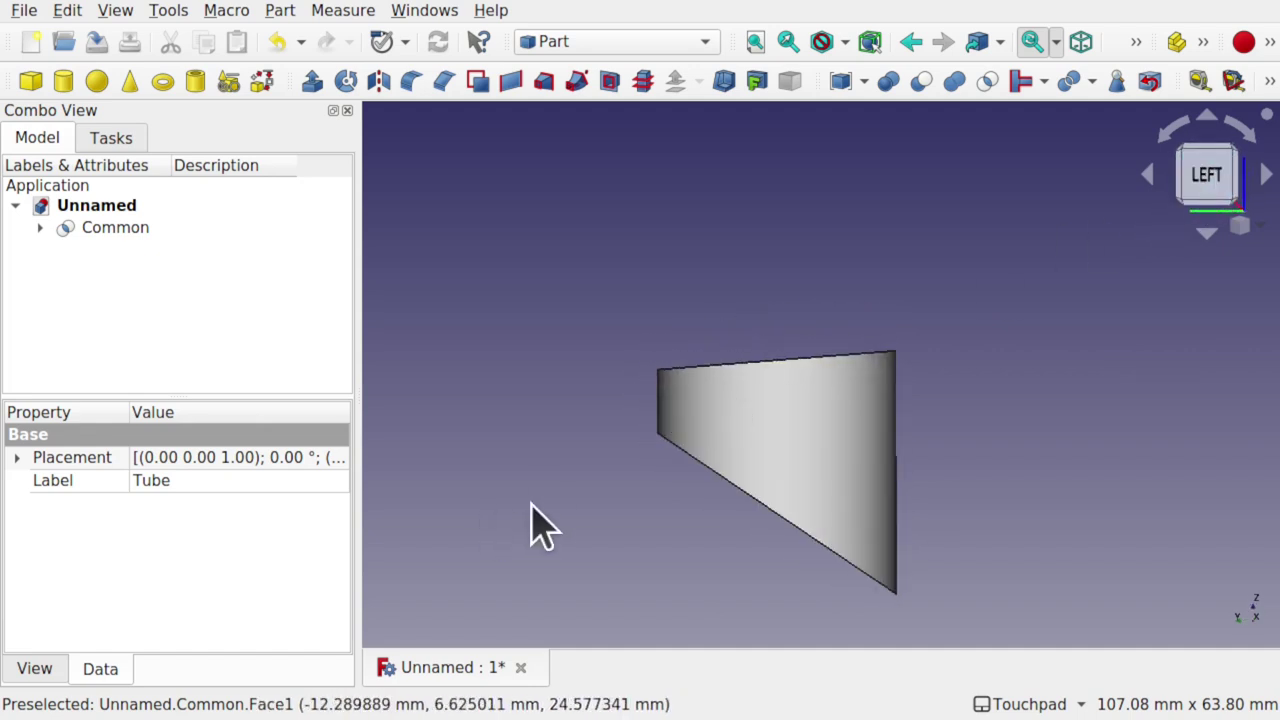
alt+drag(726, 423, 723, 423)
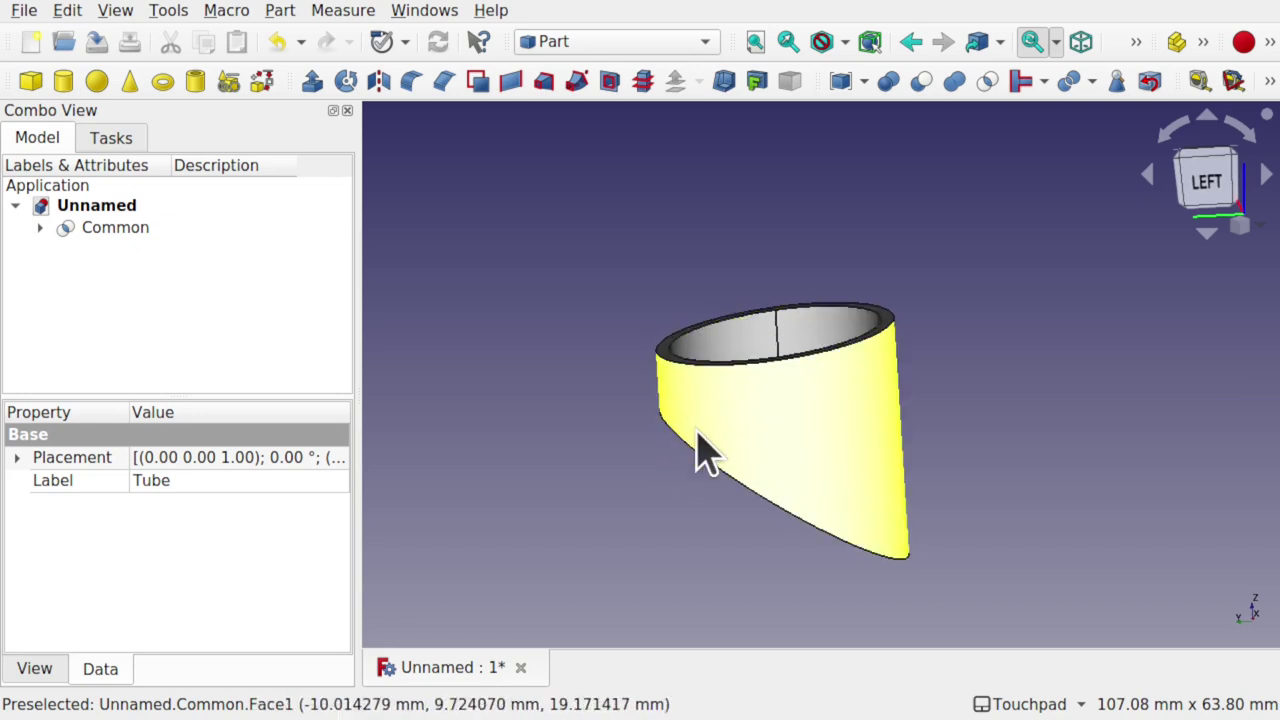
click(27, 229)
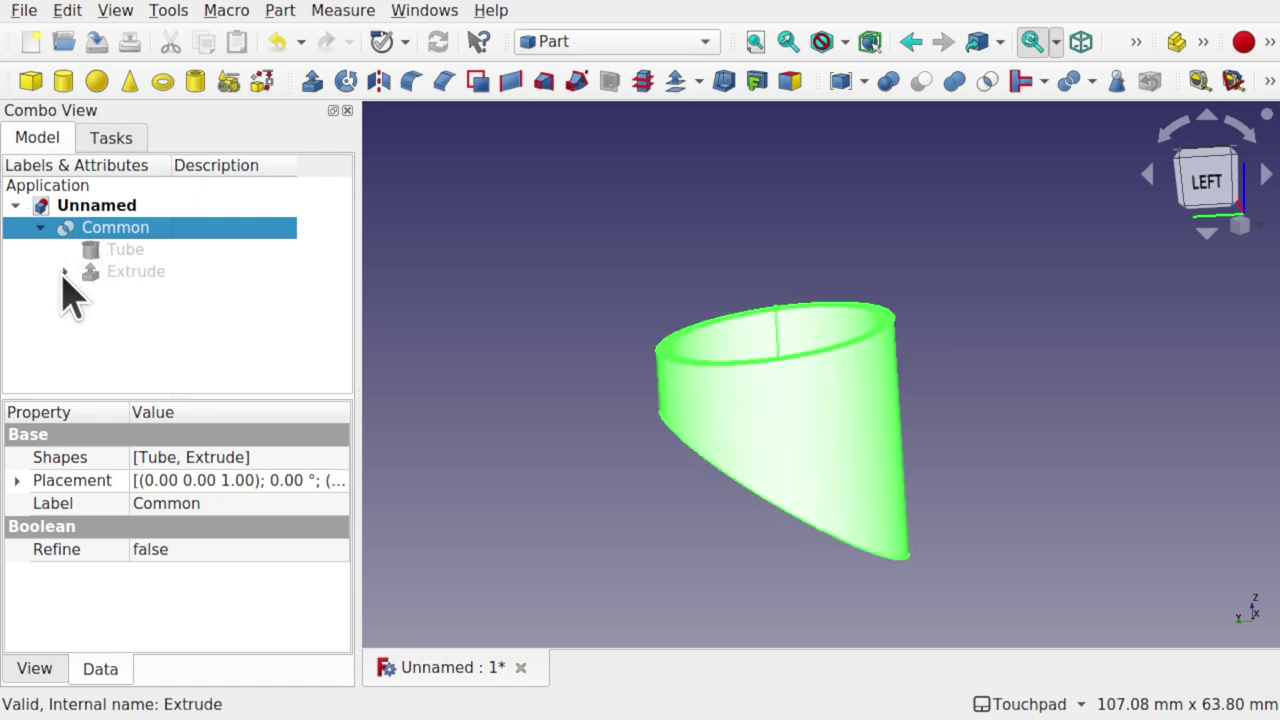
double_click(140, 294)
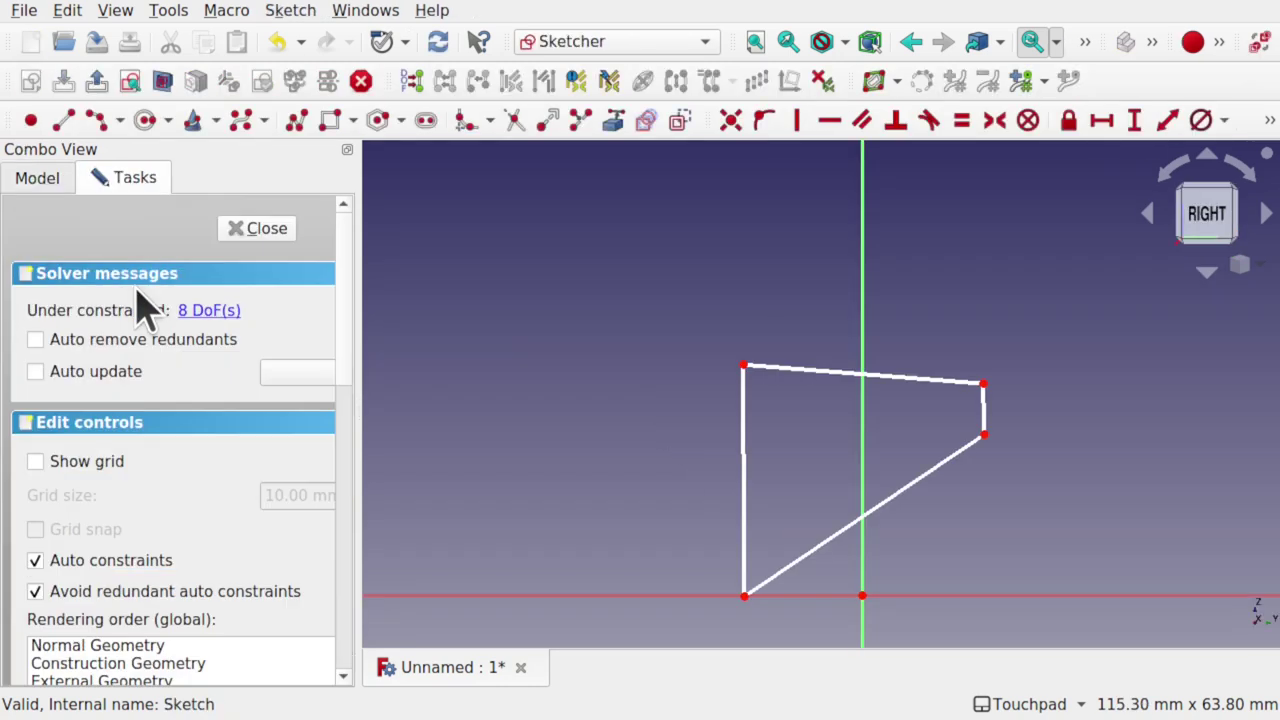
click(40, 184)
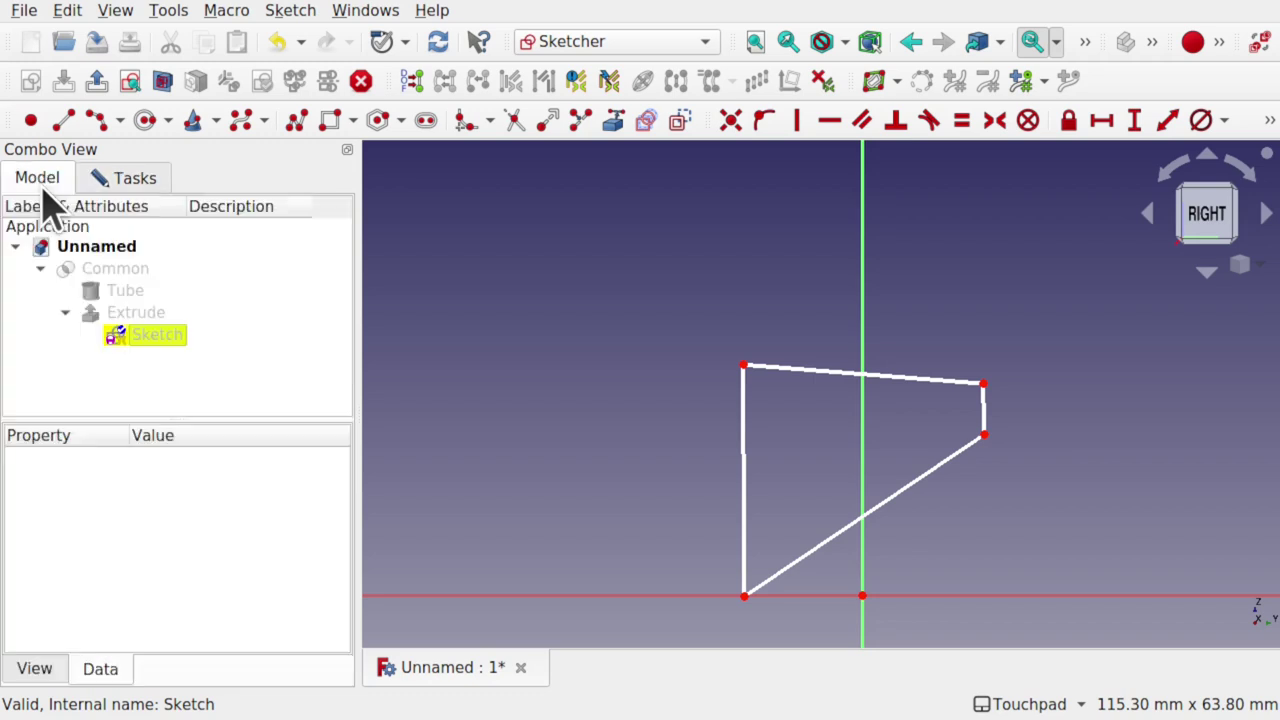
click(140, 292)
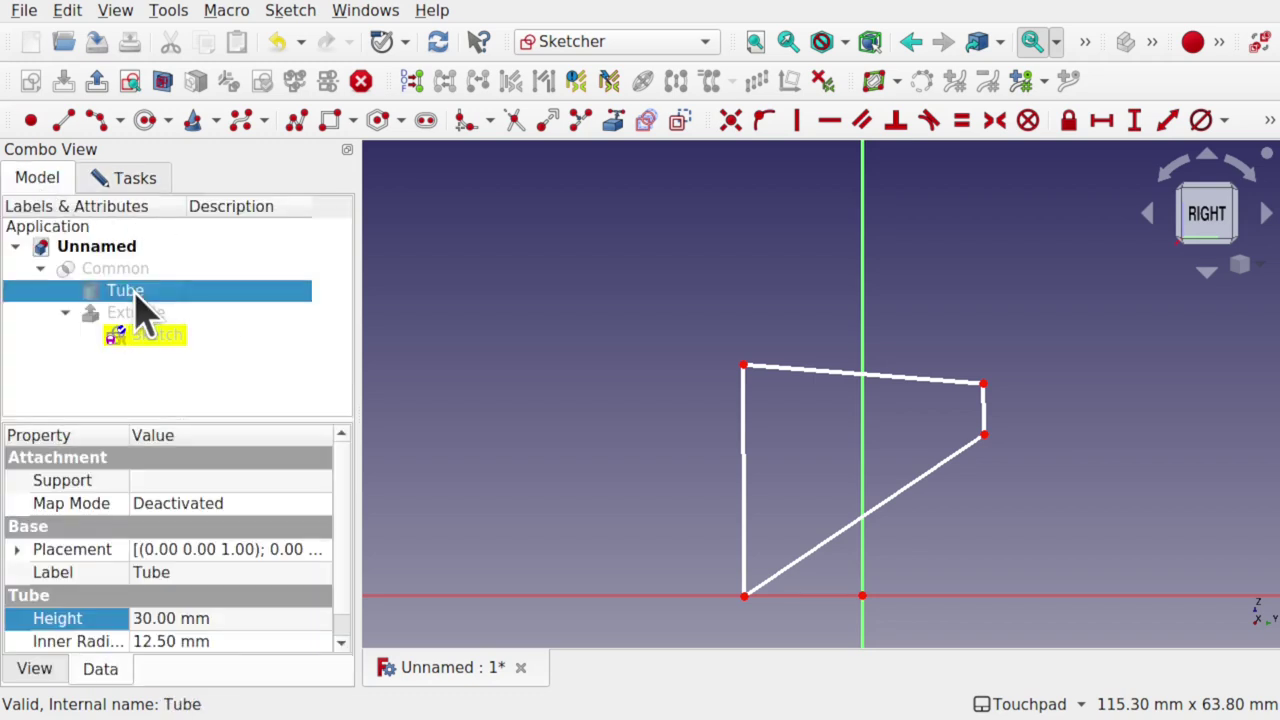
key(space)
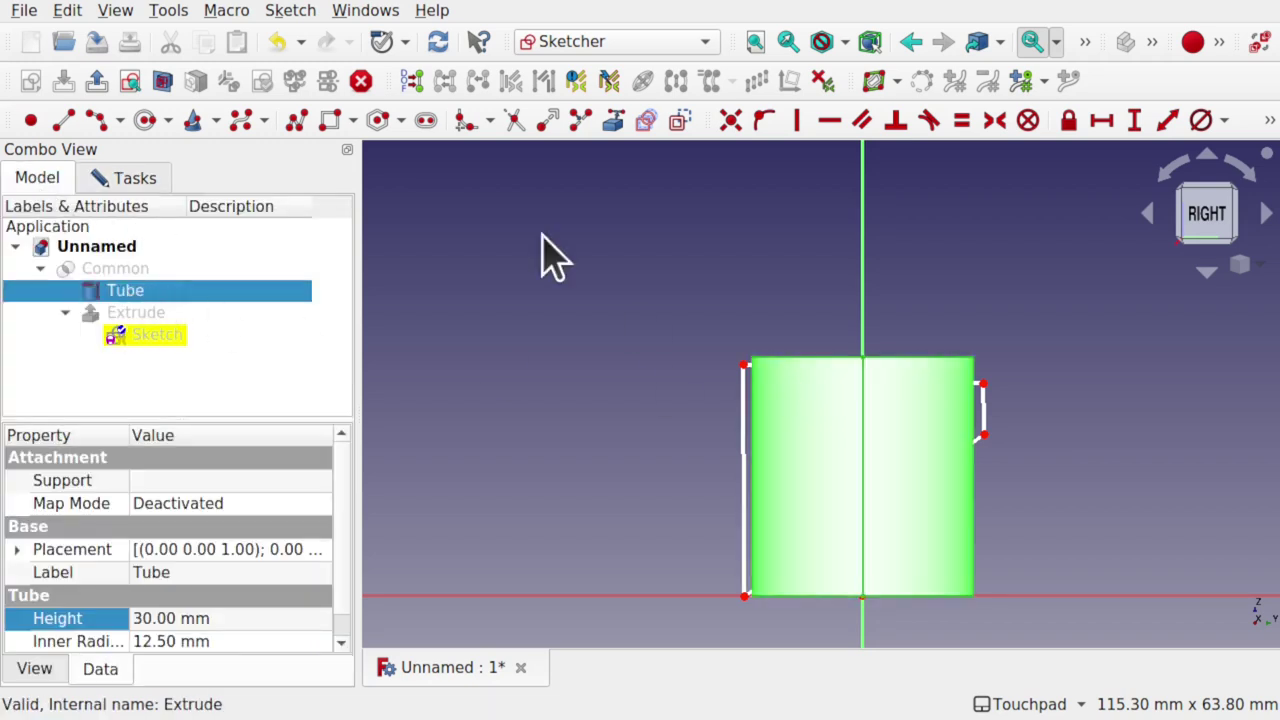
click(163, 82)
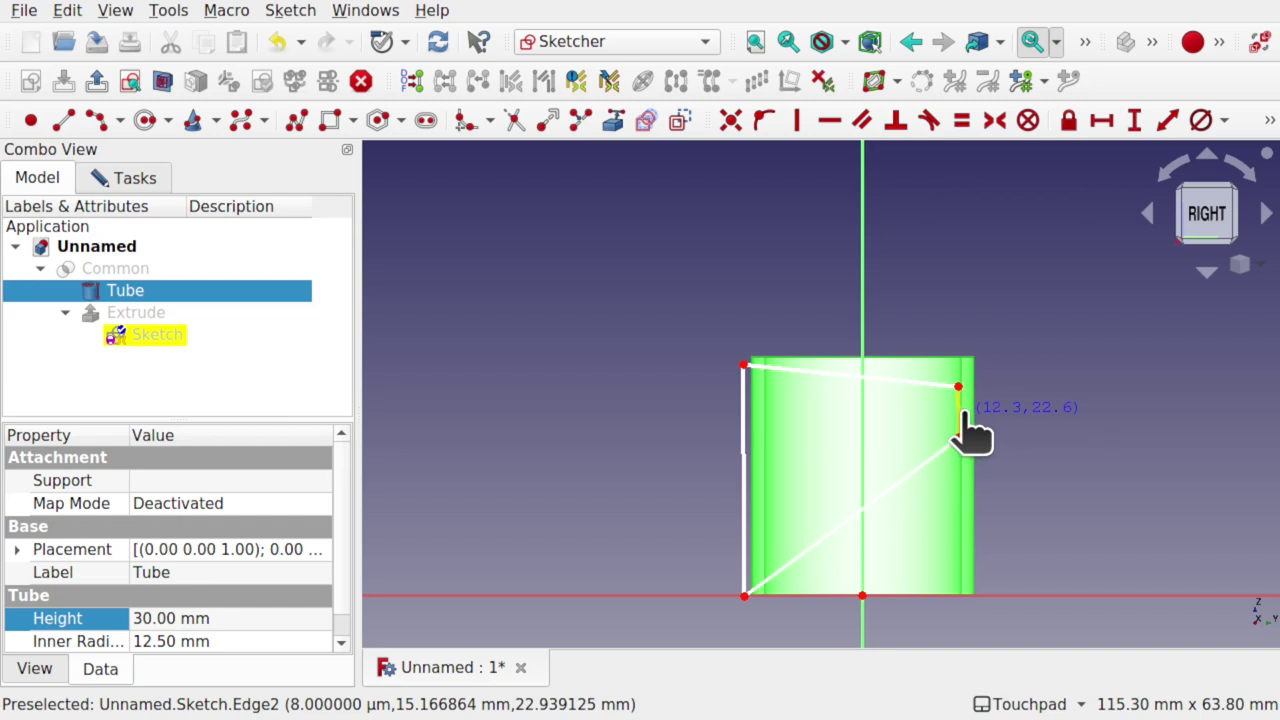
middle_drag(995, 420, 985, 460)
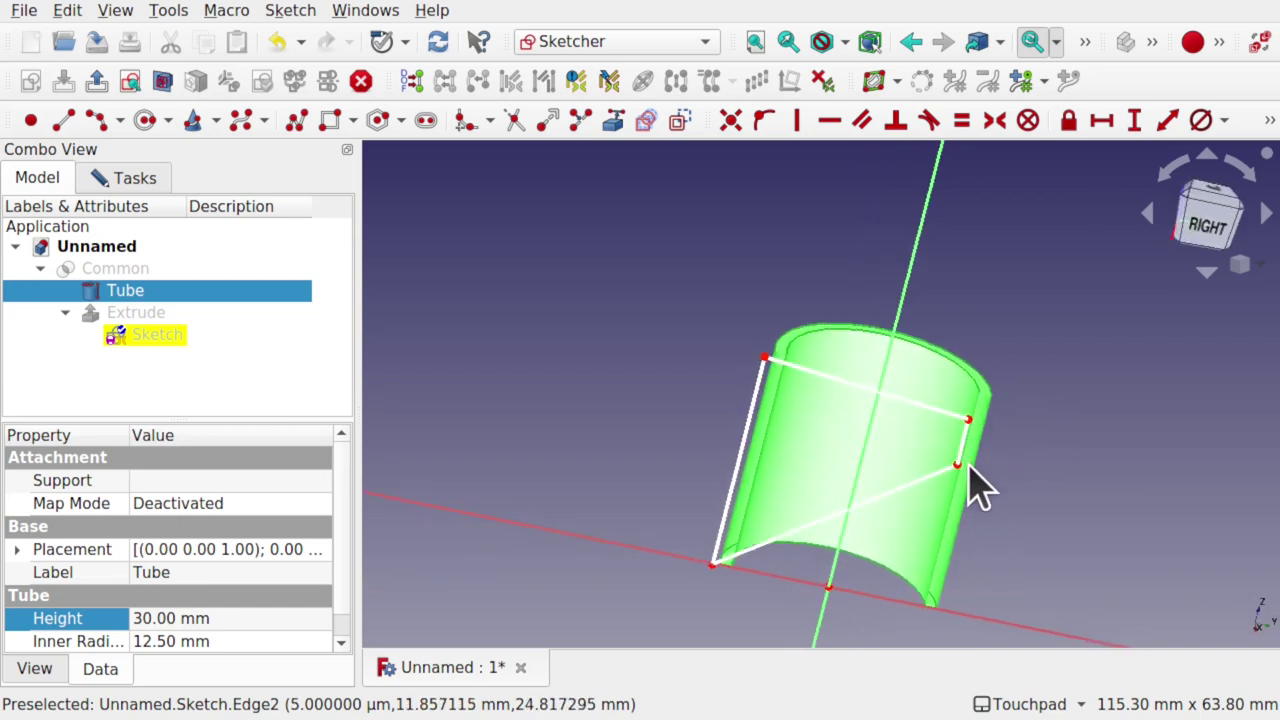
middle_drag(838, 522, 1022, 300)
click(135, 178)
click(245, 226)
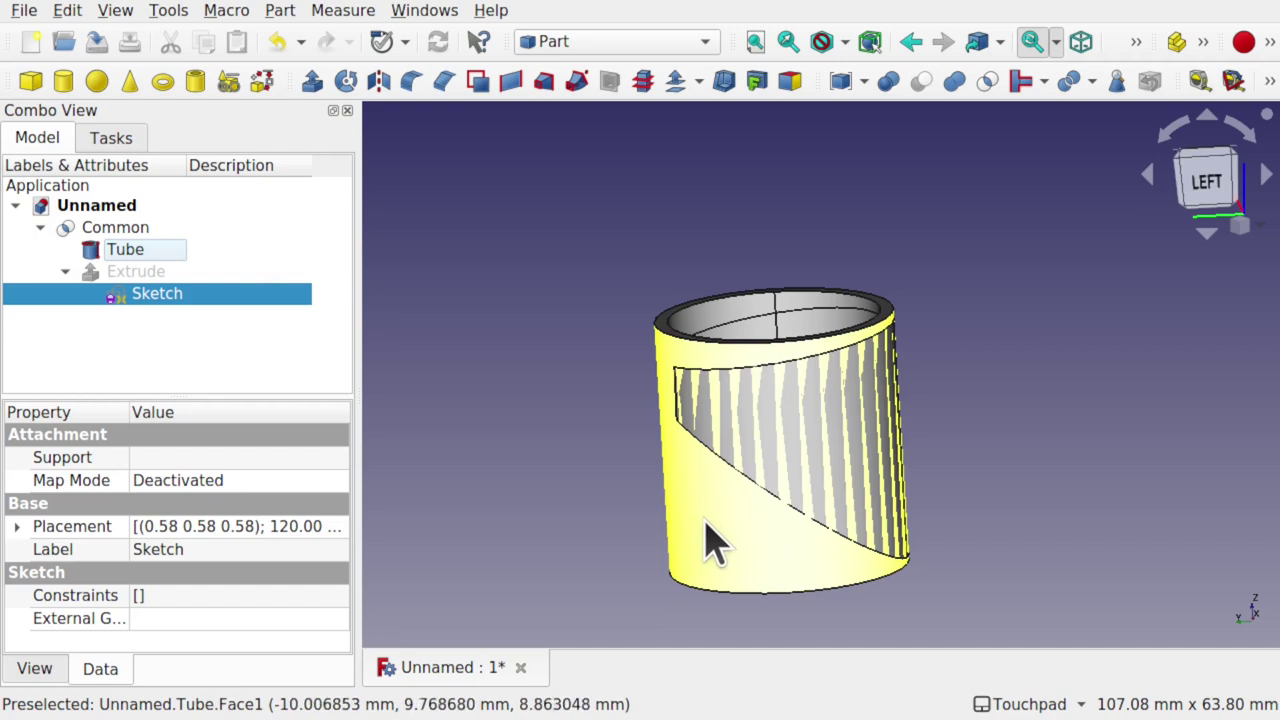
Hide the Tube and nudge the profile sketch's right edge slightly inward
click(723, 551)
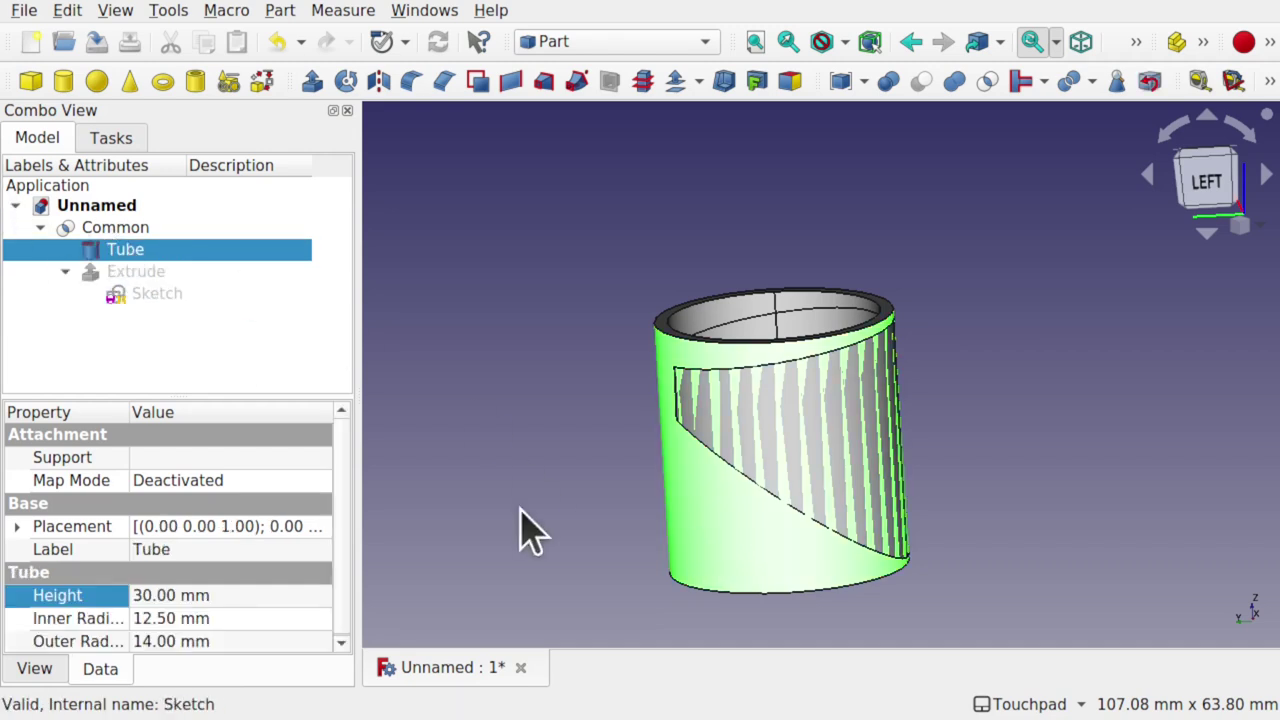
key(space)
mouse_move(737, 486)
middle_down()
mouse_move(991, 451)
mouse_move(640, 485)
mouse_move(657, 557)
mouse_move(663, 471)
mouse_move(607, 374)
mouse_move(674, 391)
middle_up()
click(180, 294)
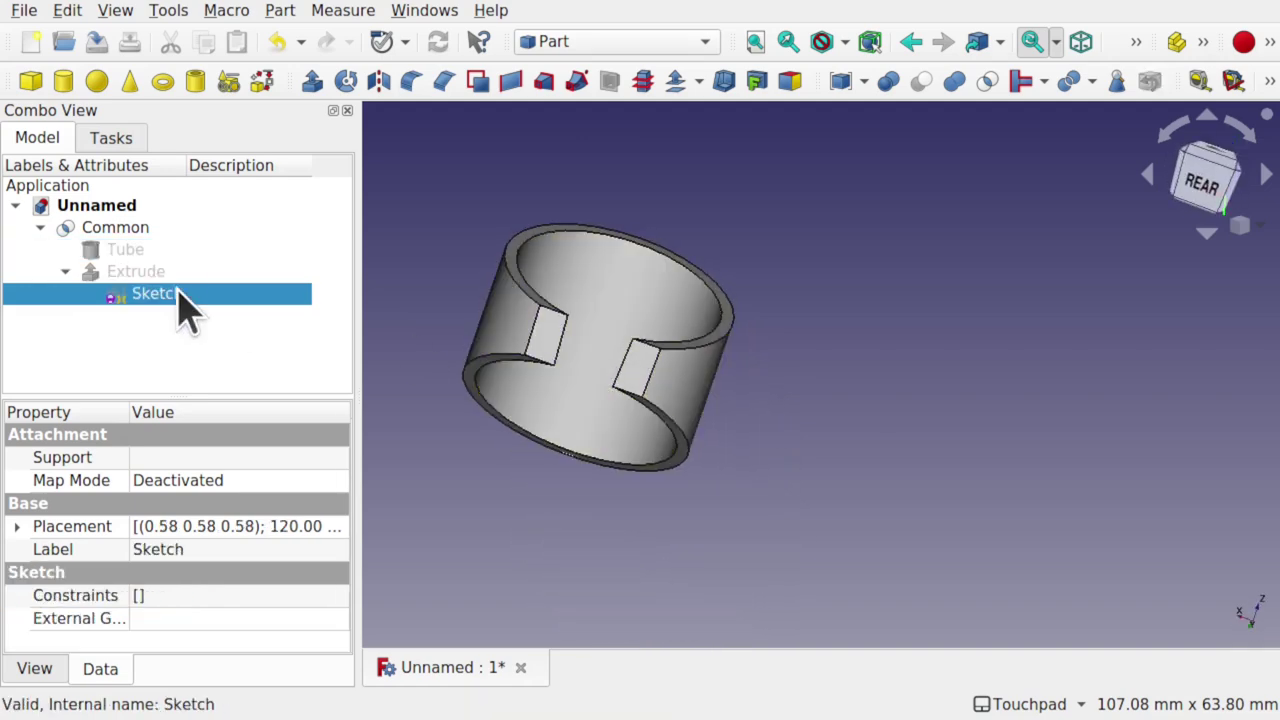
double_click(178, 294)
drag(835, 428, 822, 425)
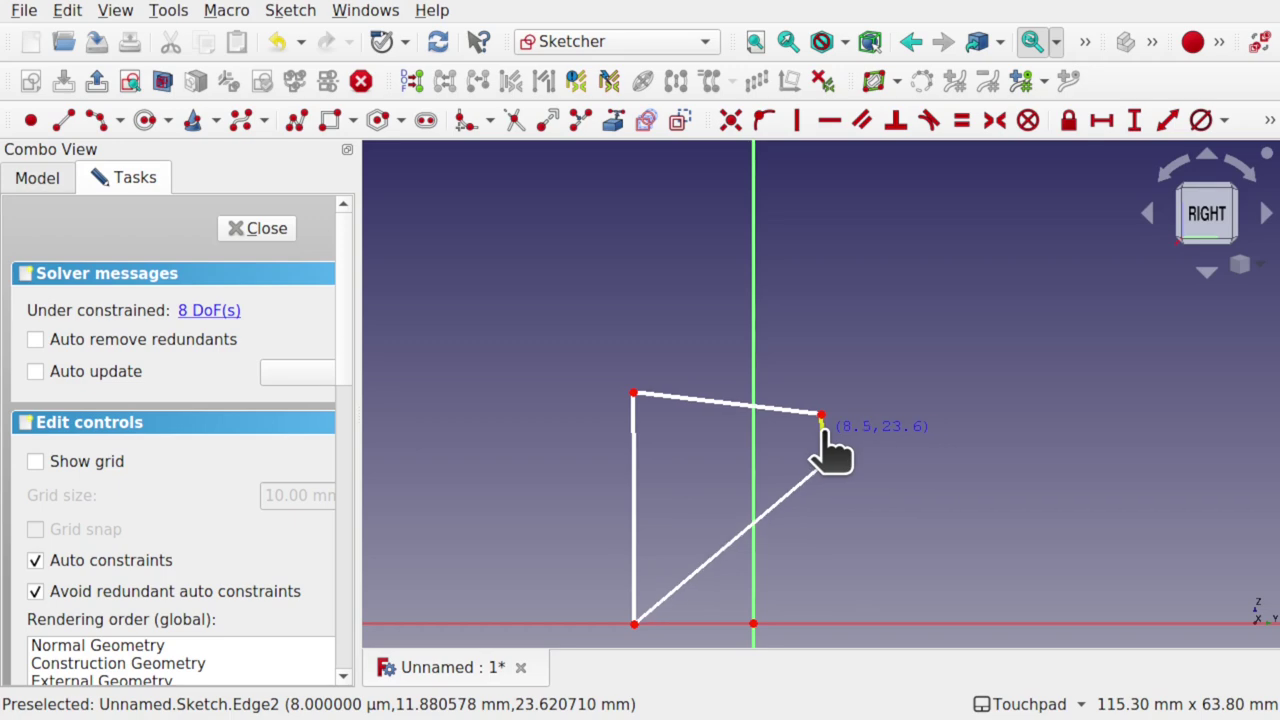
click(258, 228)
Set the Tube's inner radius to 13 mm and select the Sketch
mouse_move(731, 409)
middle_down()
mouse_move(457, 349)
mouse_move(695, 362)
mouse_move(523, 357)
mouse_move(609, 440)
mouse_move(487, 330)
middle_up()
click(487, 330)
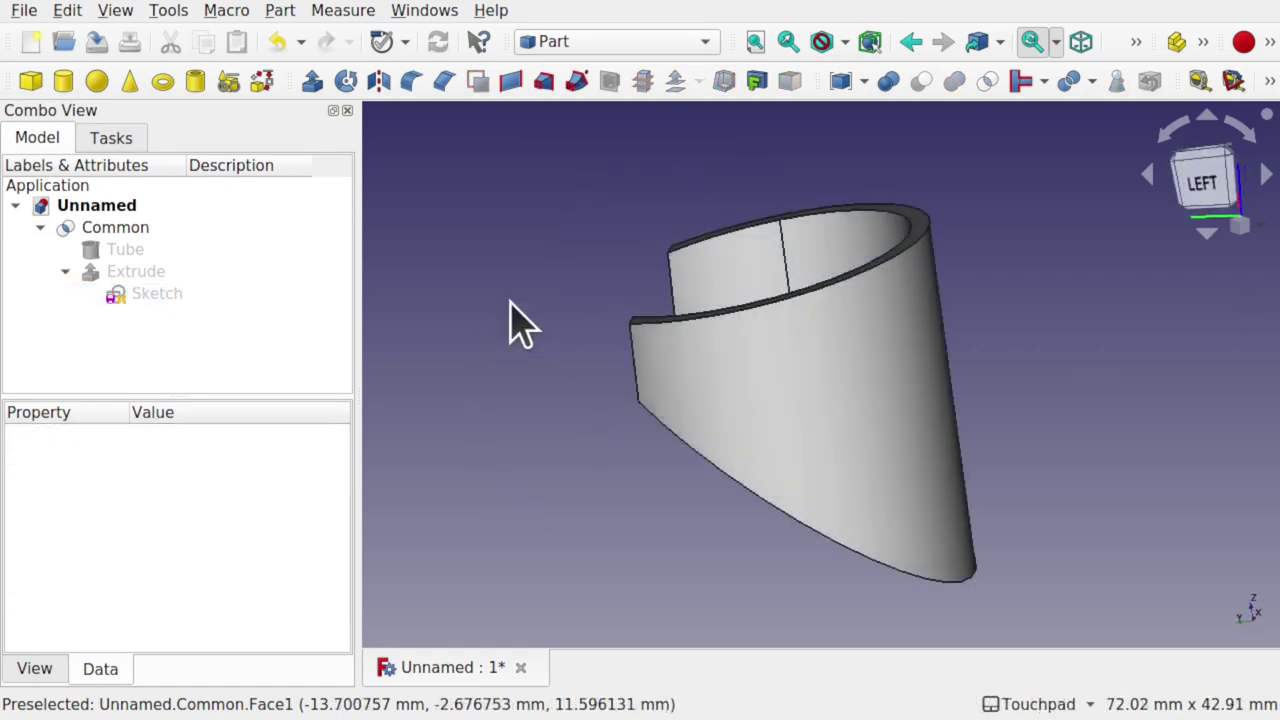
click(137, 252)
click(172, 620)
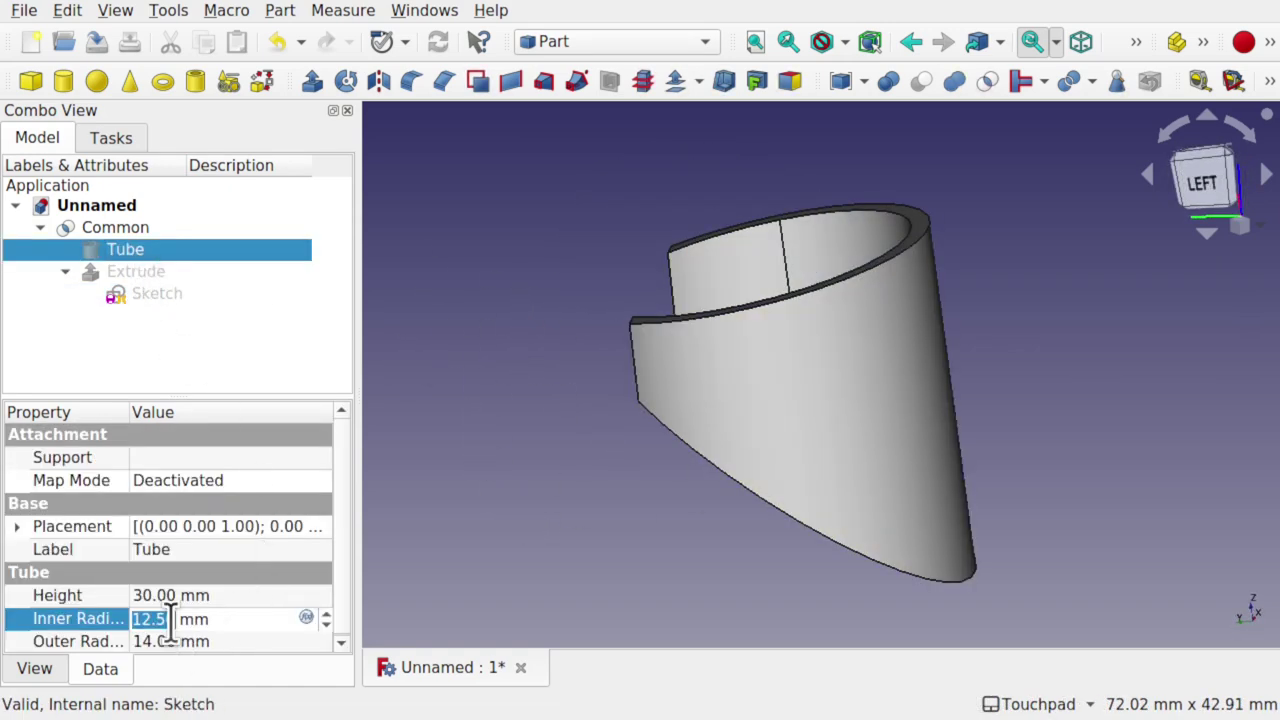
middle_drag(806, 337, 780, 335)
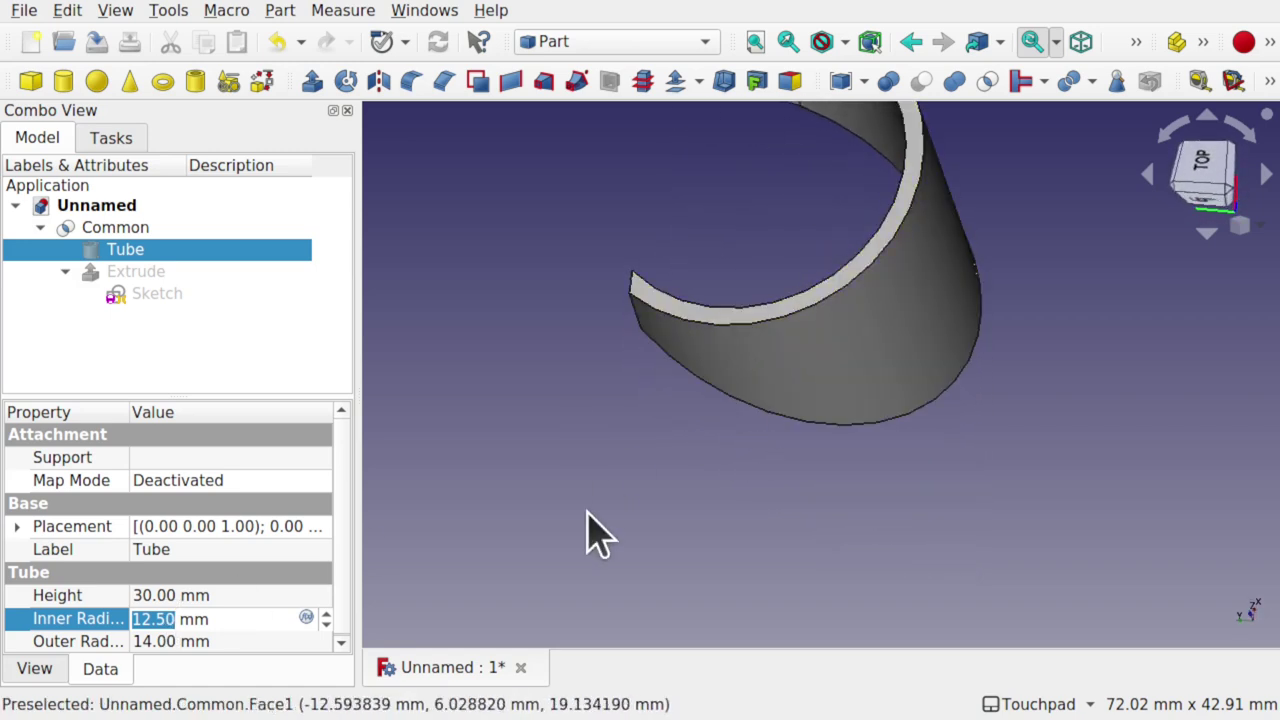
text(13)
key(Return)
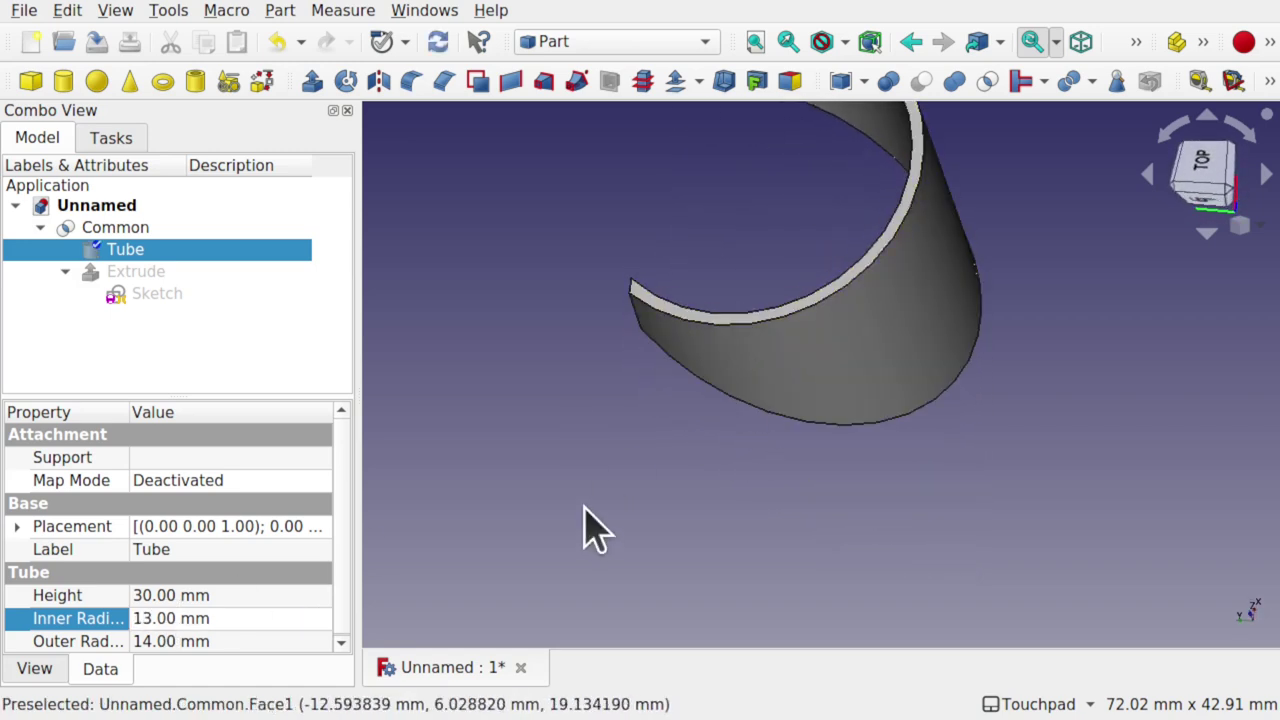
drag(893, 360, 943, 254)
click(155, 296)
Reopen the sketch with the Tube visible in section, then return to the Spartan helmet image results
double_click(155, 296)
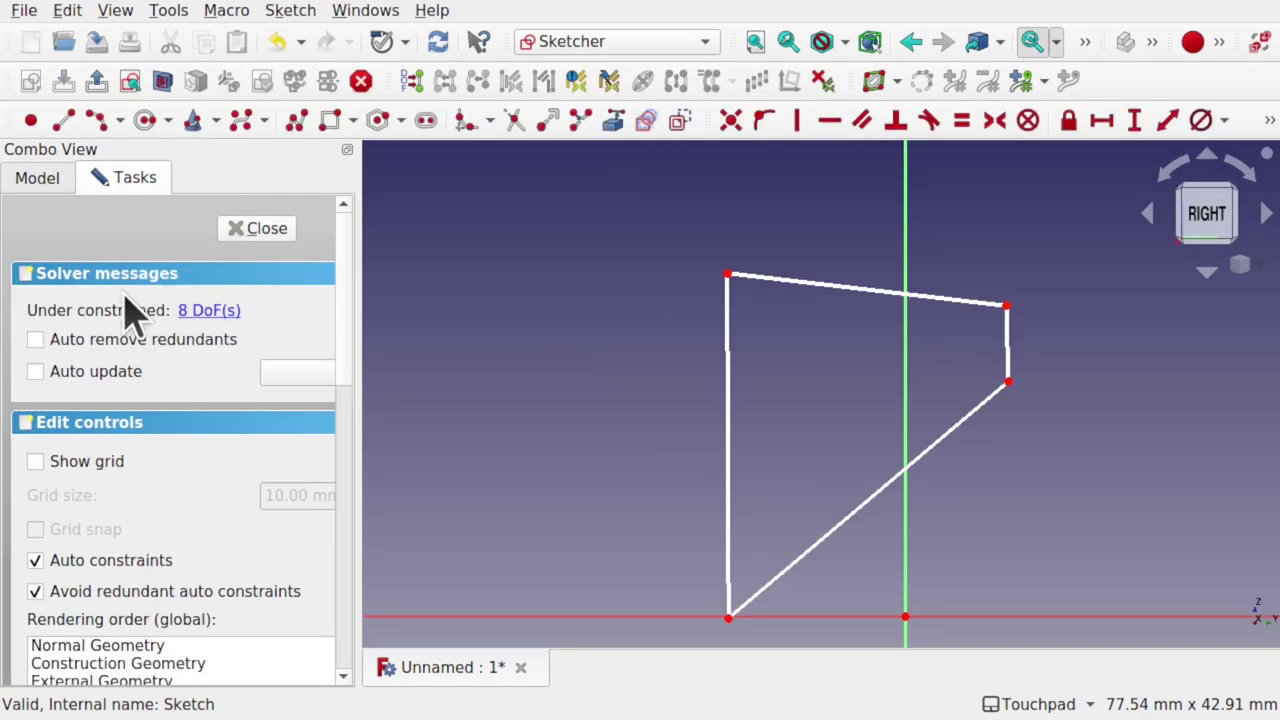
click(37, 182)
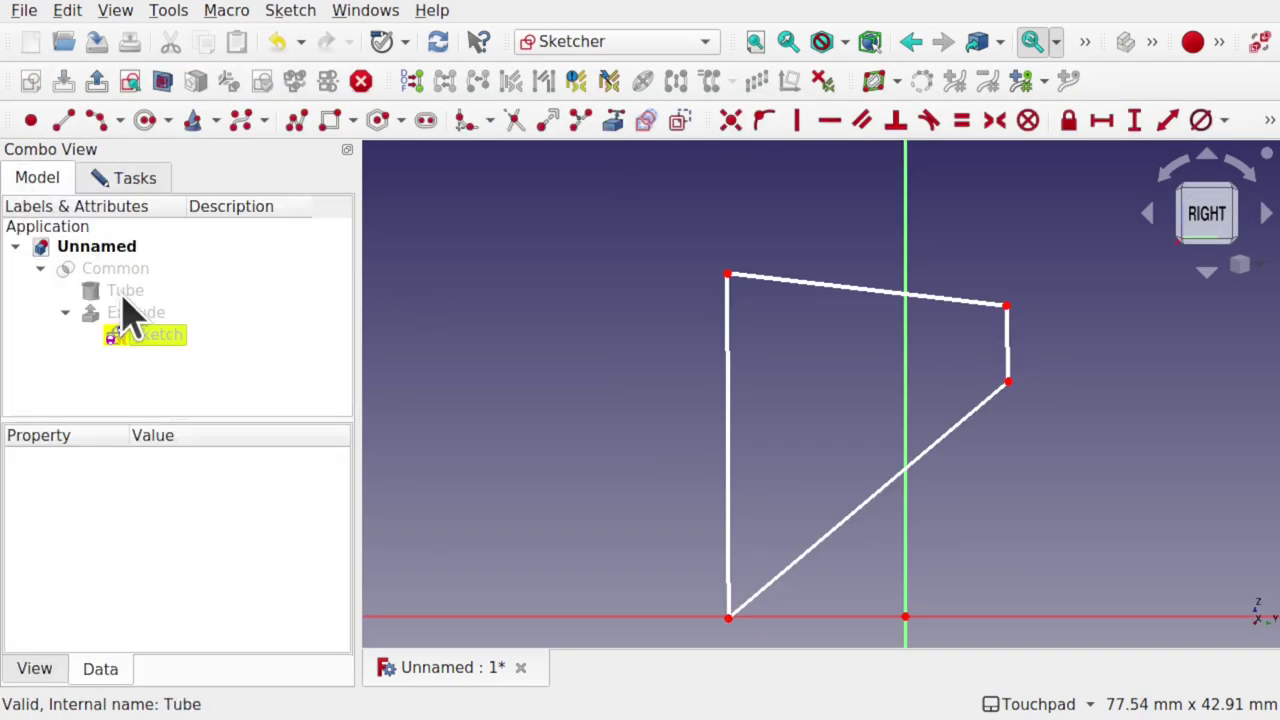
click(122, 293)
key(space)
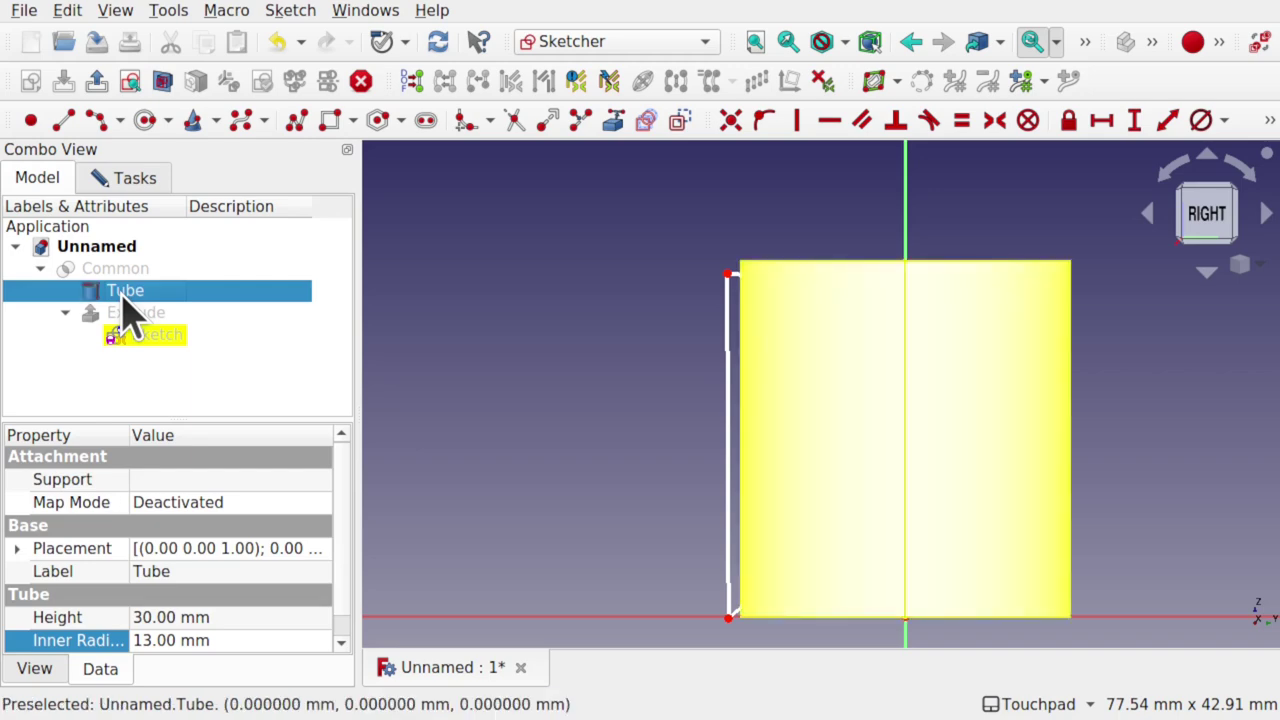
click(163, 84)
click(1155, 410)
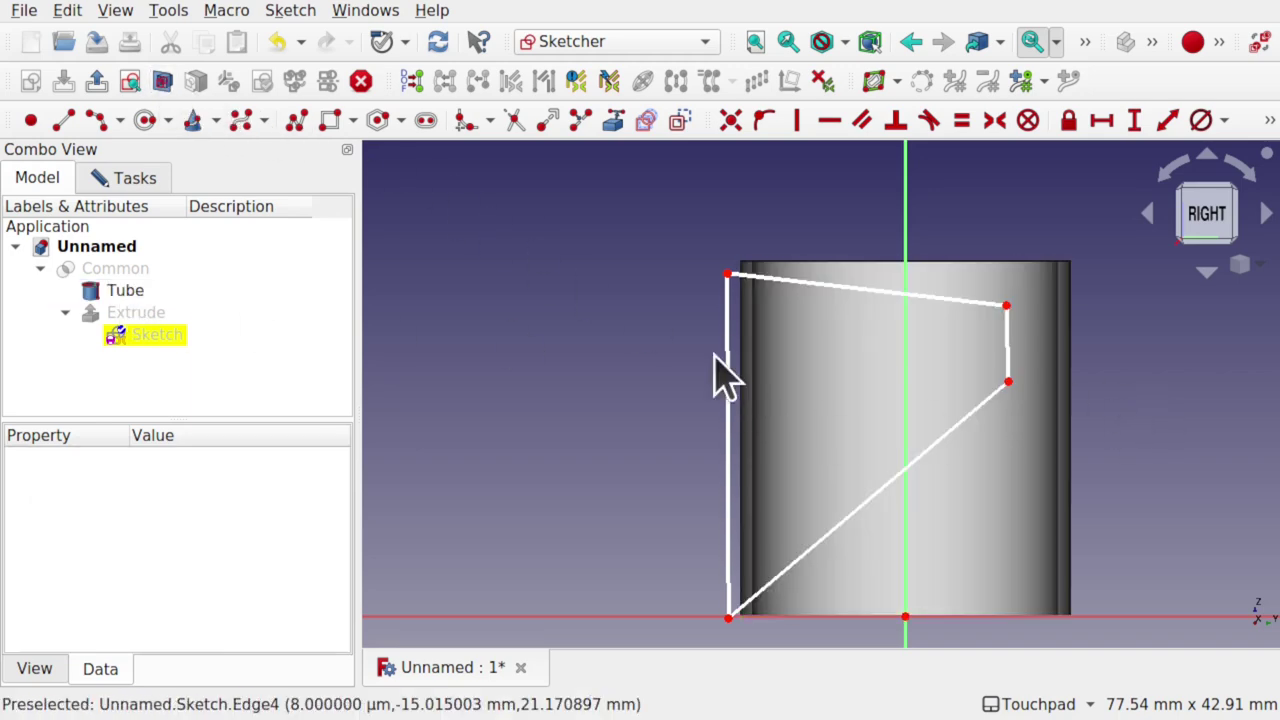
key(alt+Tab)
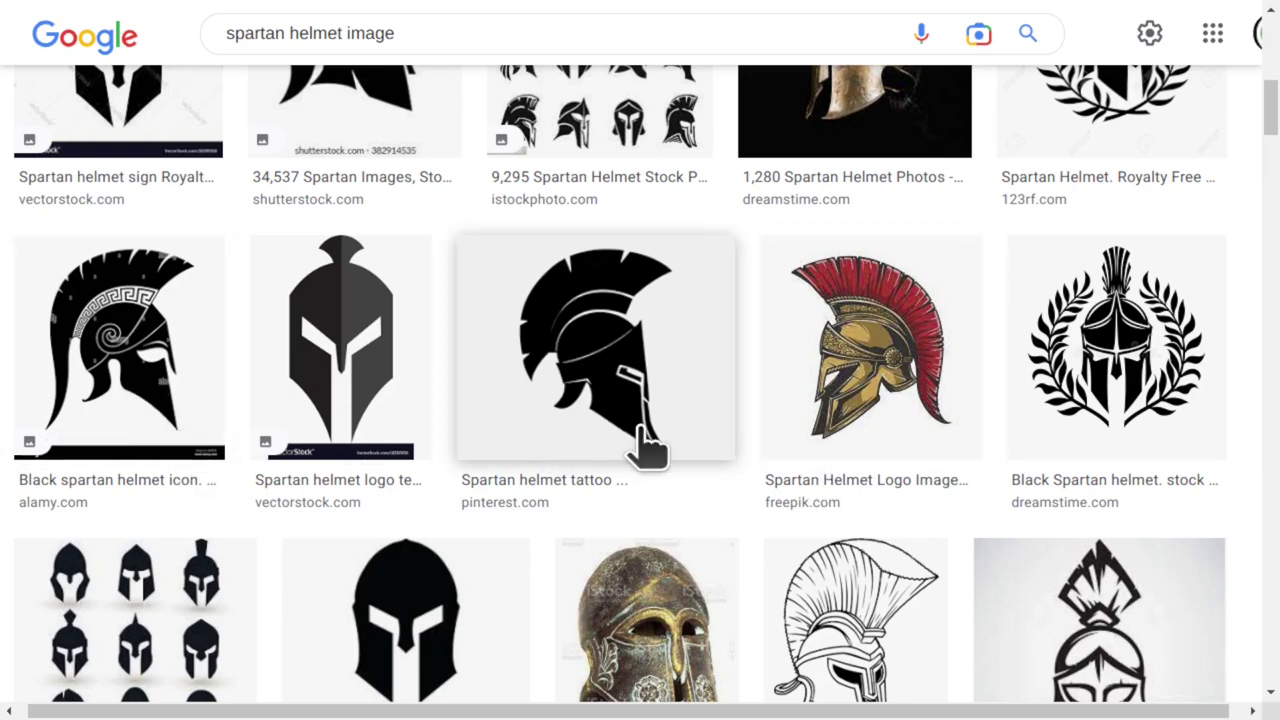
Browse Spartan helmet images and the bronze replica helmet ads priced £63.95–£179.40
scroll(677, 294, up, 10)
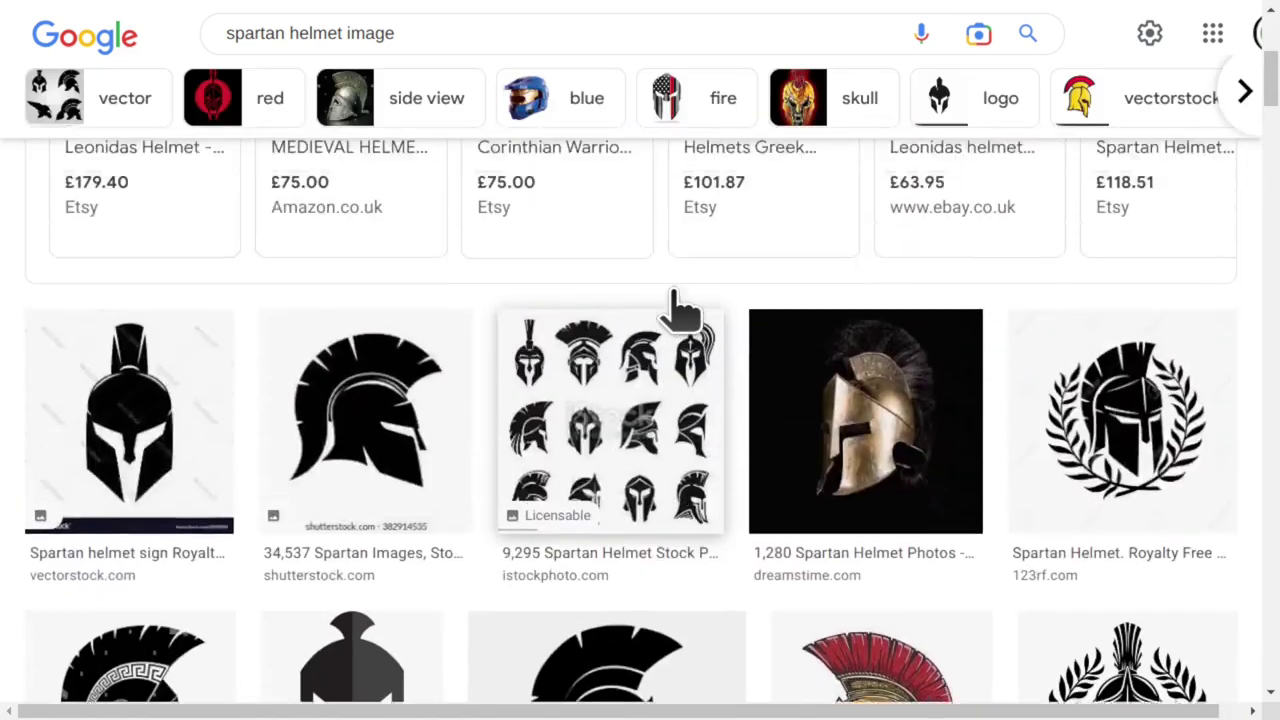
scroll(677, 314, down, 1)
scroll(677, 318, down, 1)
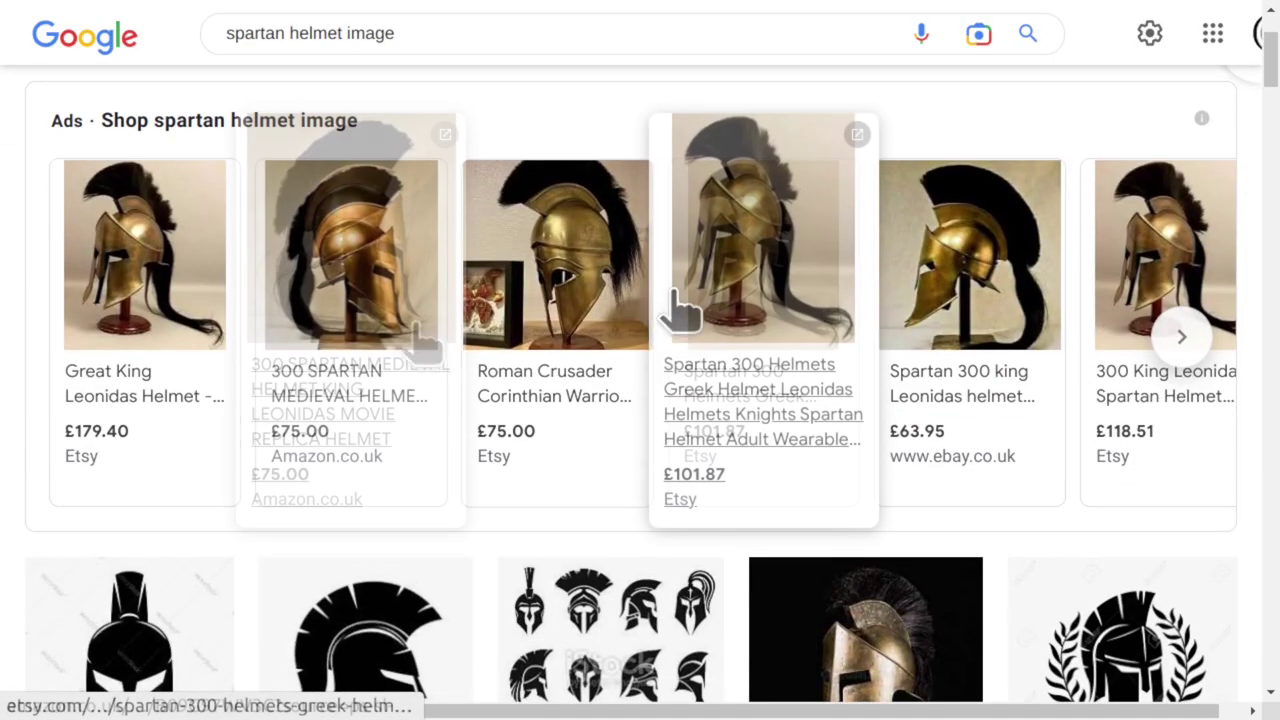
mouse_move(397, 343)
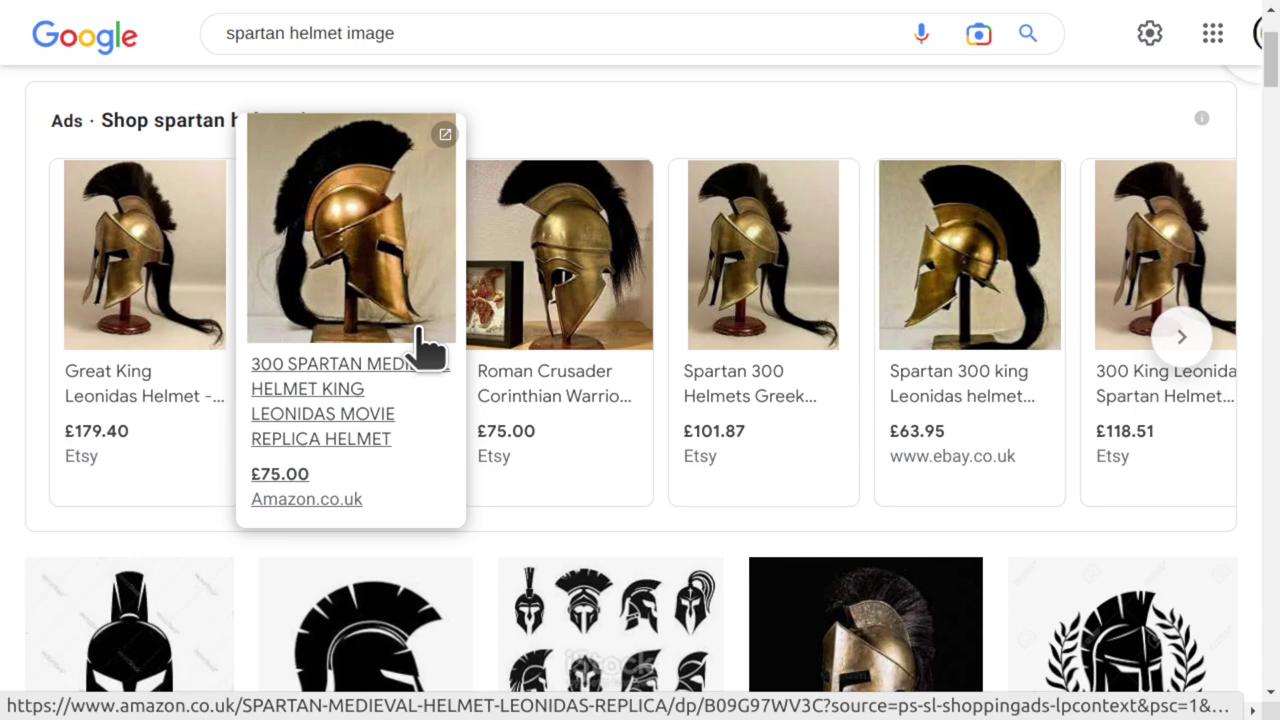
mouse_move(795, 245)
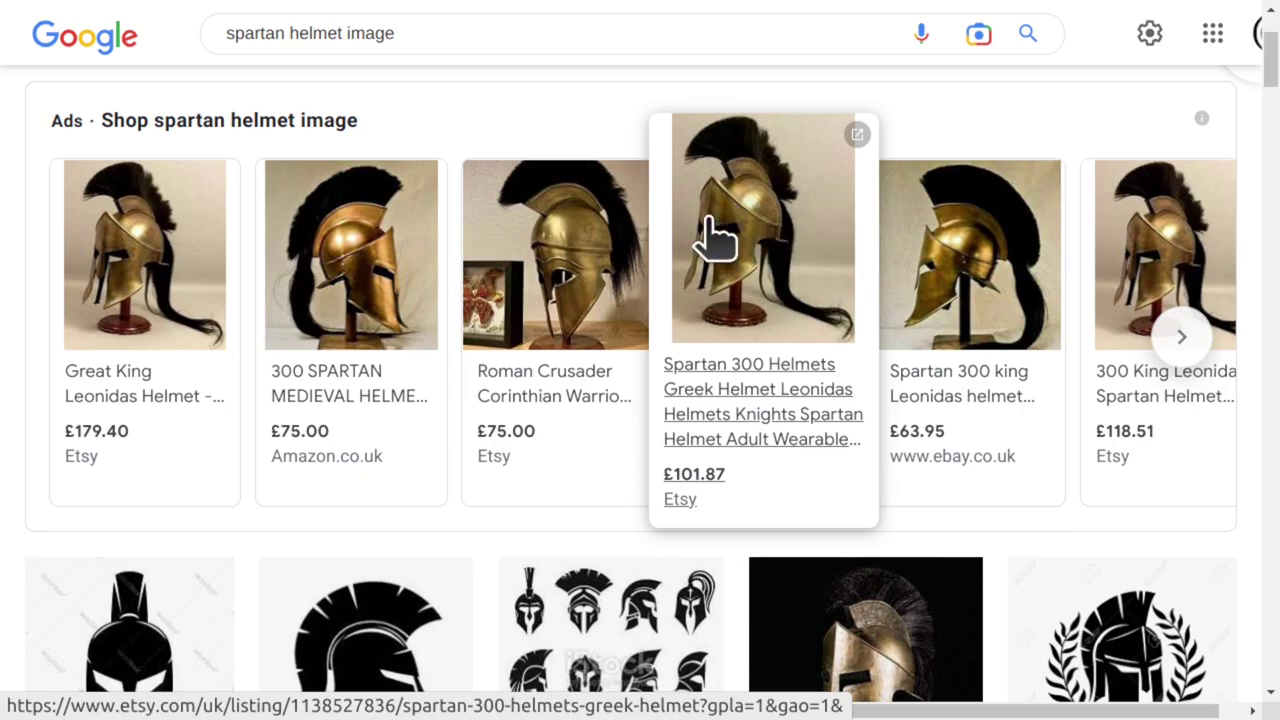
mouse_move(578, 394)
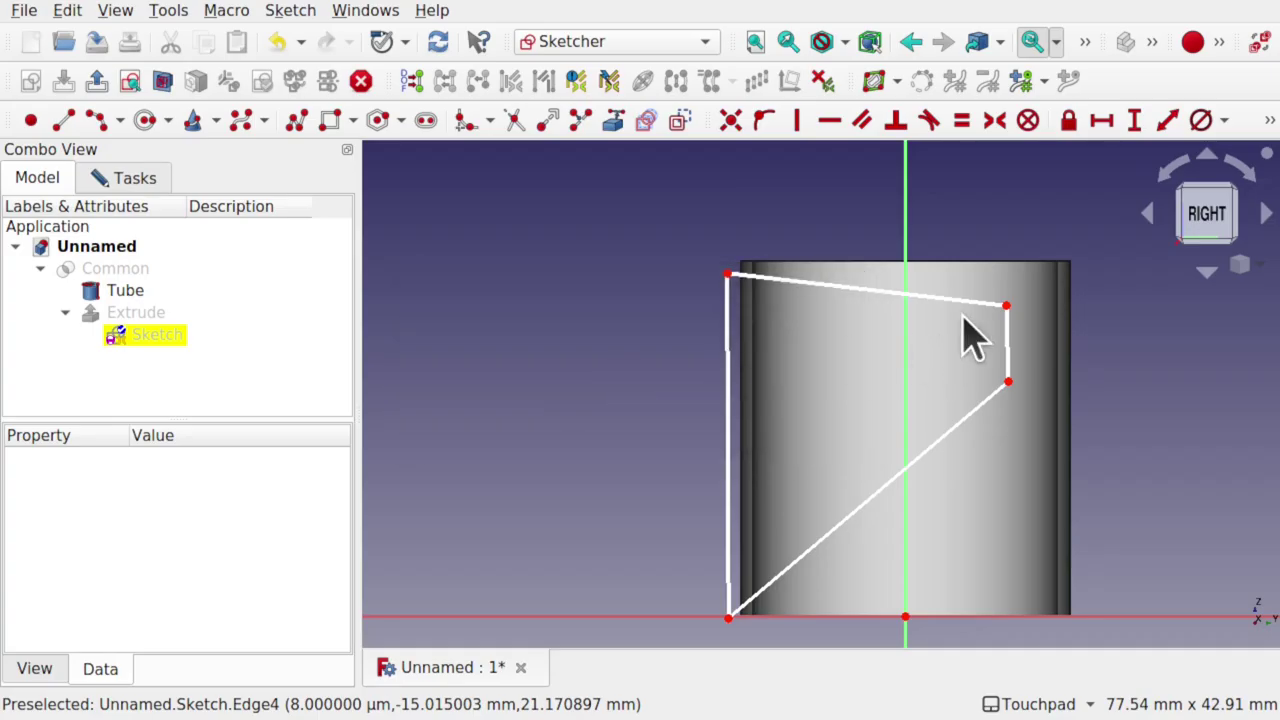
Reposition the profile's right-hand corners, split the lower slanted edge and delete its short piece
mouse_move(1008, 381)
mouse_down()
mouse_move(1014, 458)
mouse_move(1000, 442)
mouse_up()
mouse_move(1006, 306)
mouse_down()
mouse_move(1000, 397)
mouse_move(1000, 368)
mouse_move(999, 383)
mouse_up()
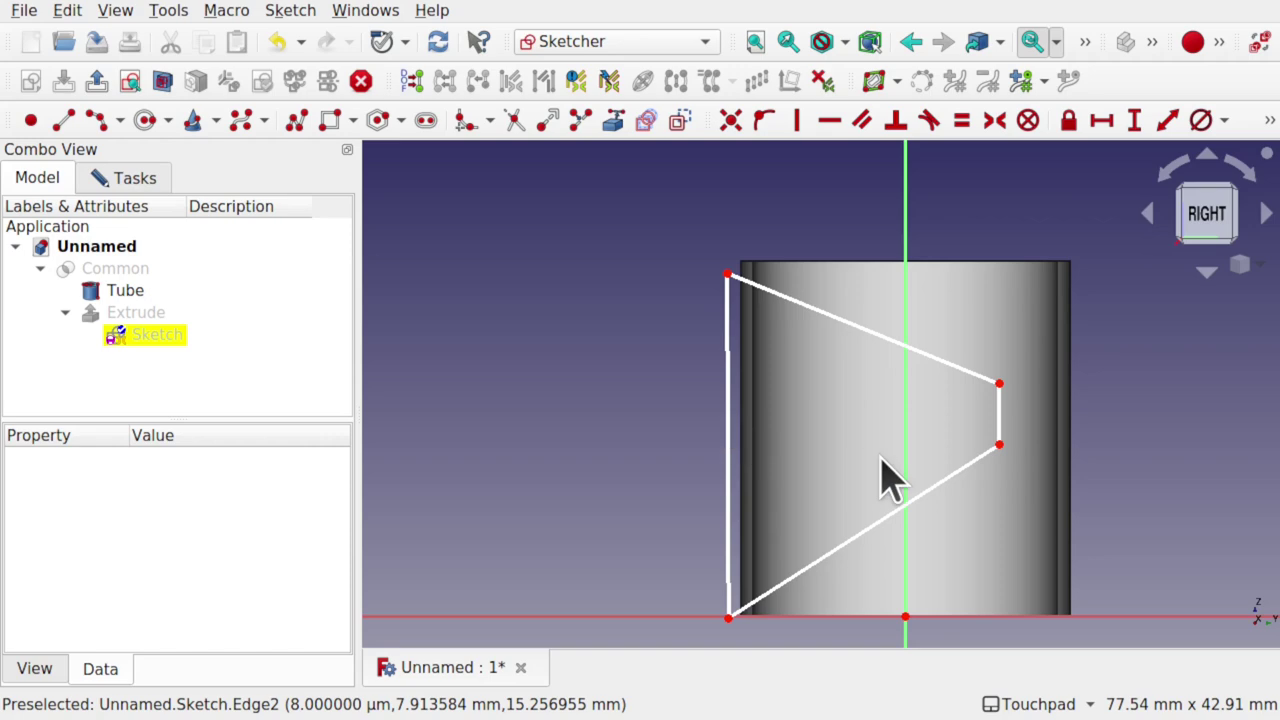
click(288, 12)
mouse_move(415, 334)
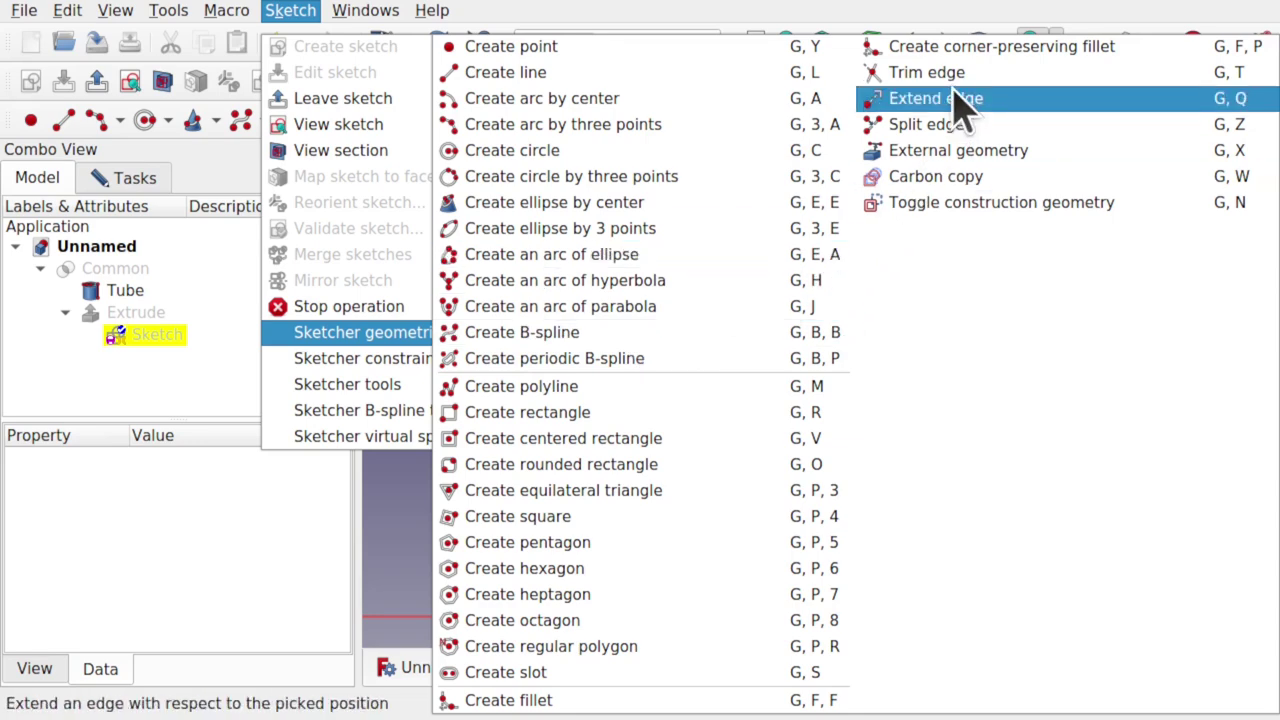
click(957, 123)
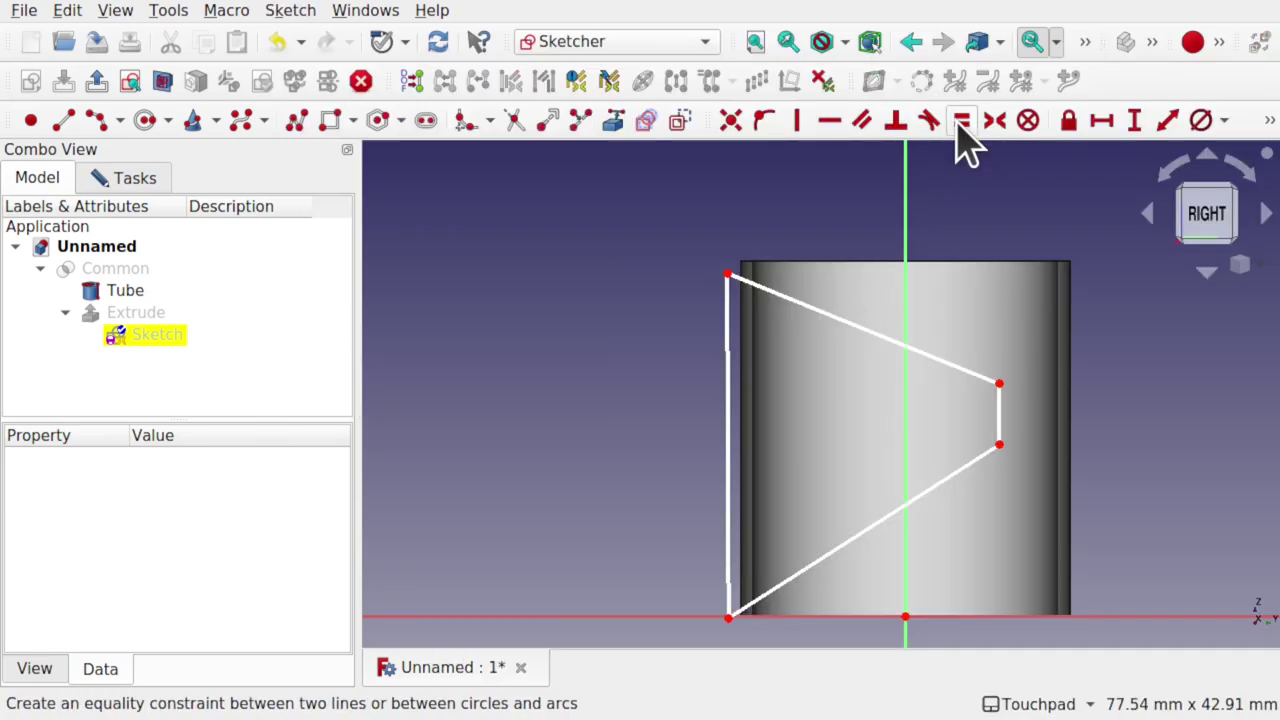
click(959, 474)
key(Delete)
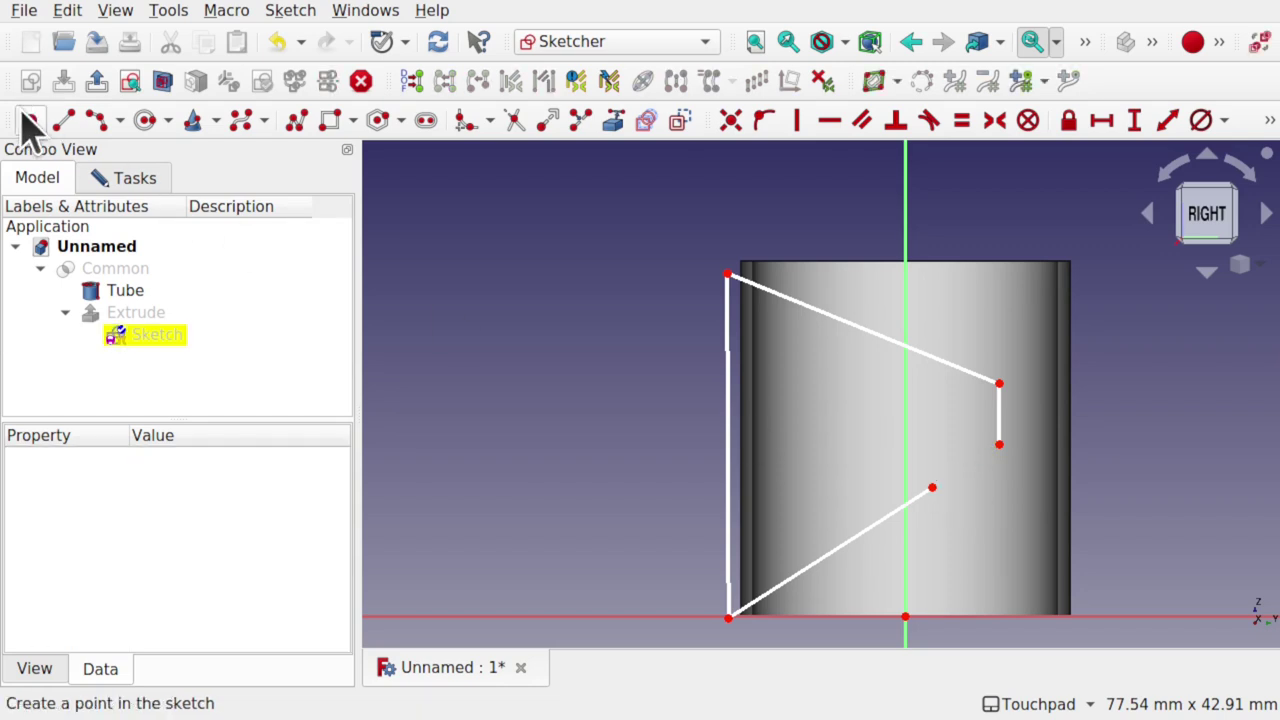
Draw an end-points-and-rim arc linking the diagonal to the short vertical line, shape it, and close
click(119, 121)
click(128, 175)
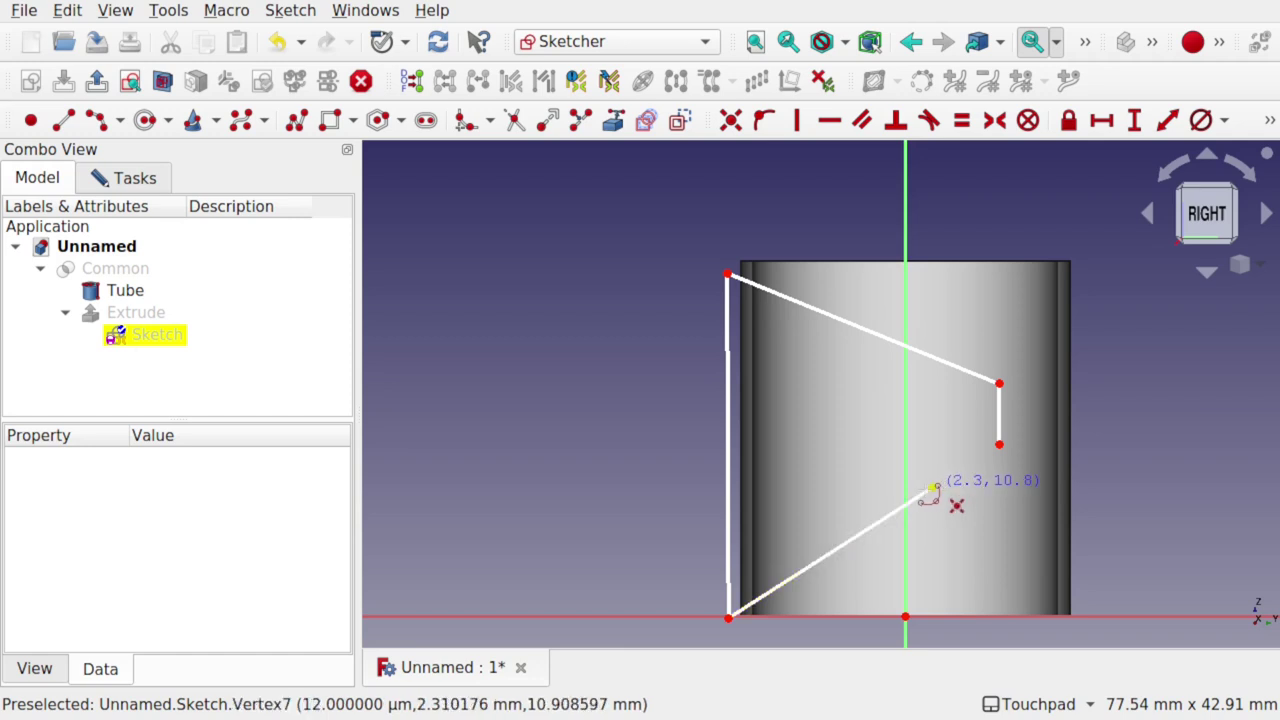
click(104, 186)
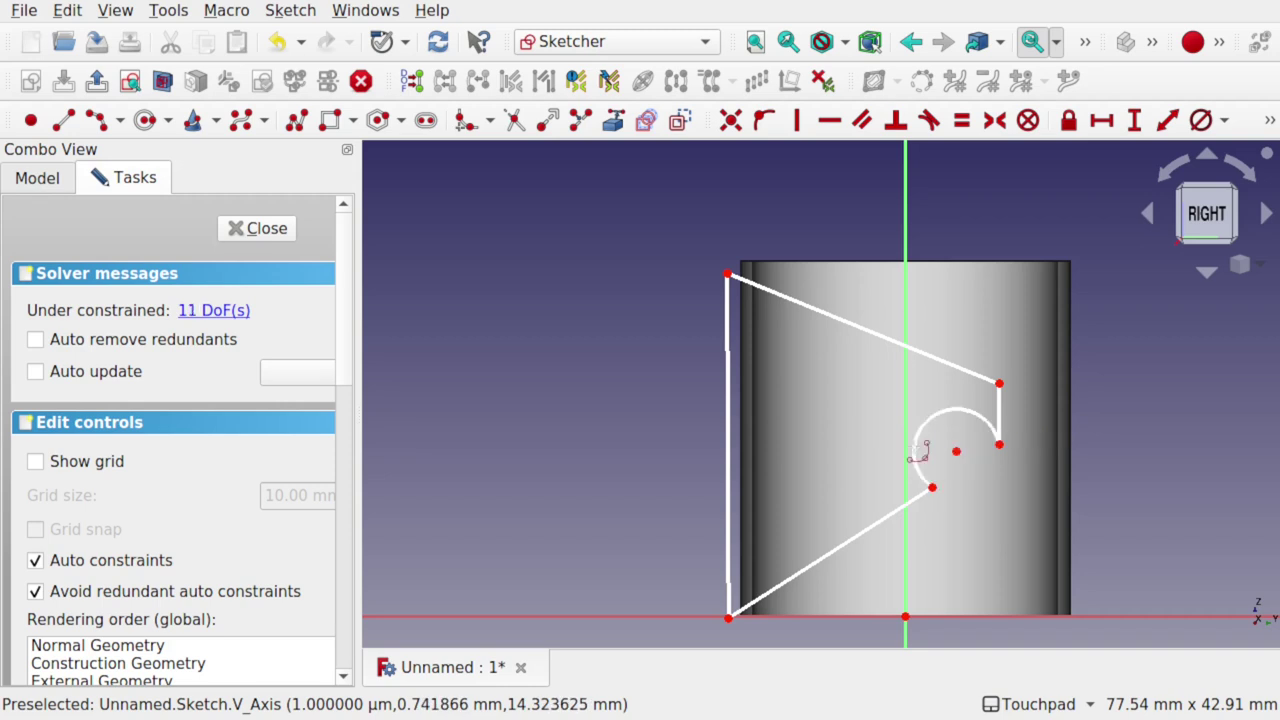
click(932, 487)
drag(931, 489, 857, 548)
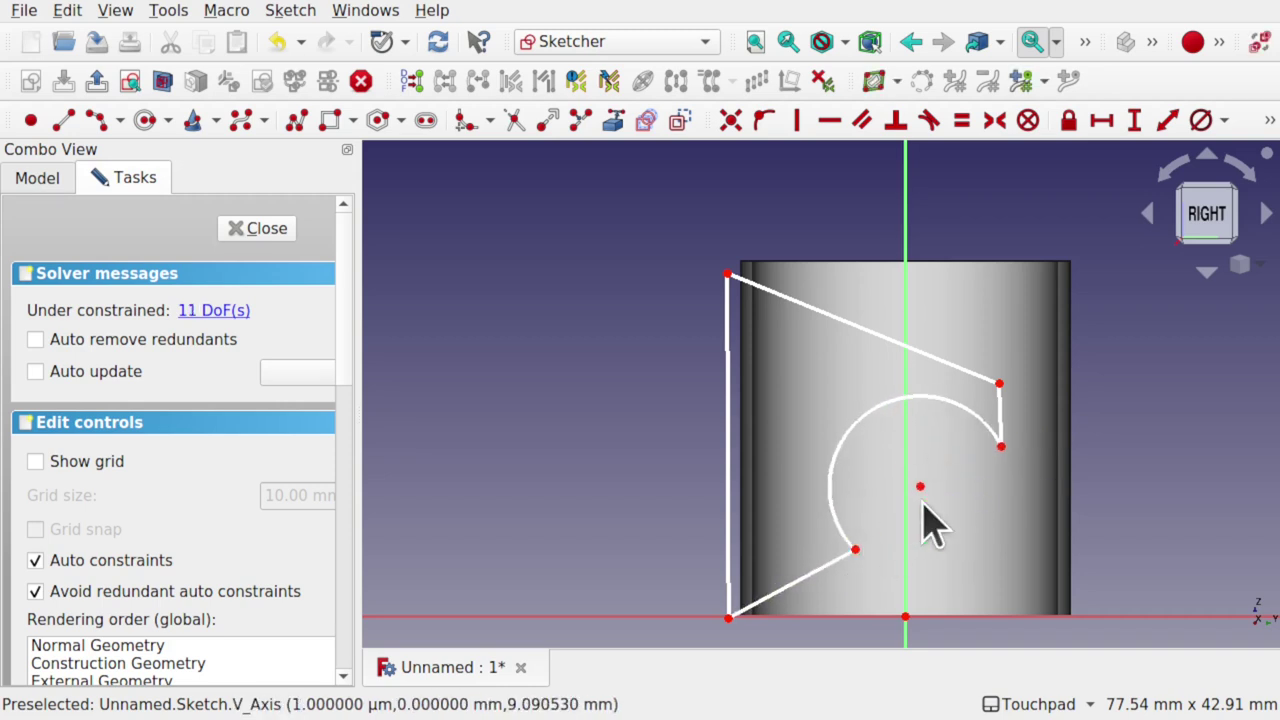
drag(921, 487, 953, 520)
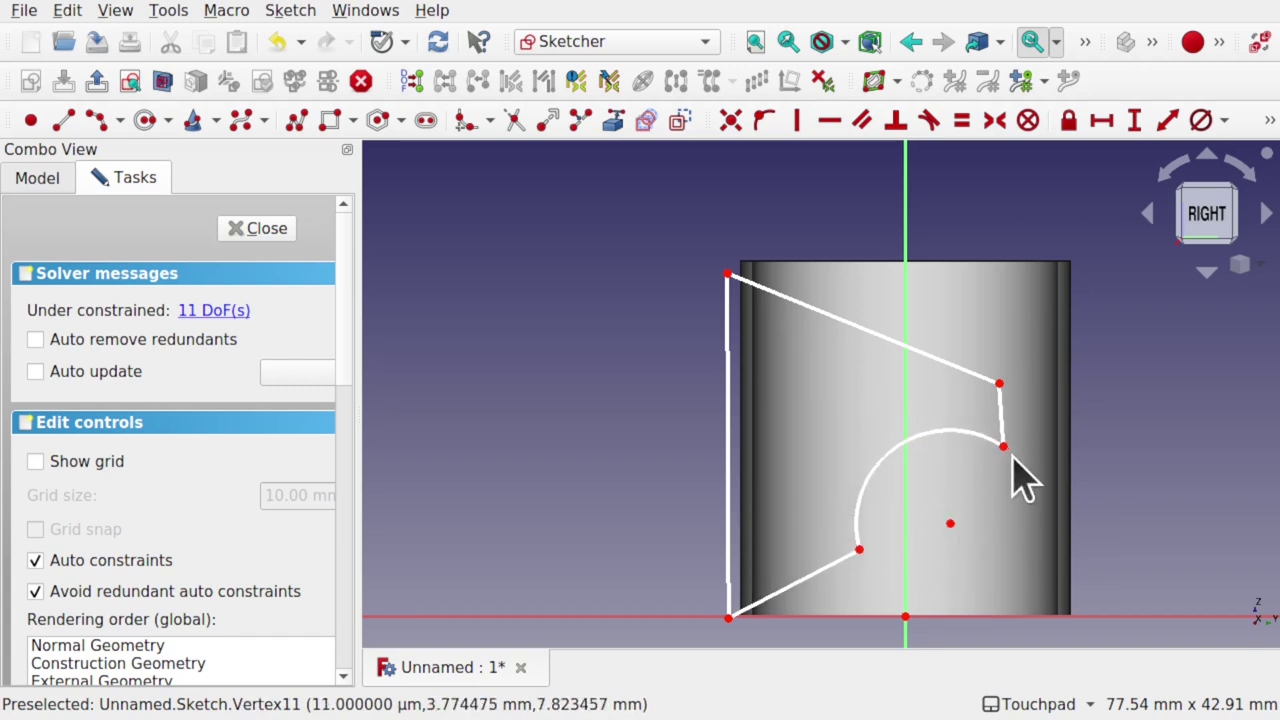
drag(1002, 449, 1001, 433)
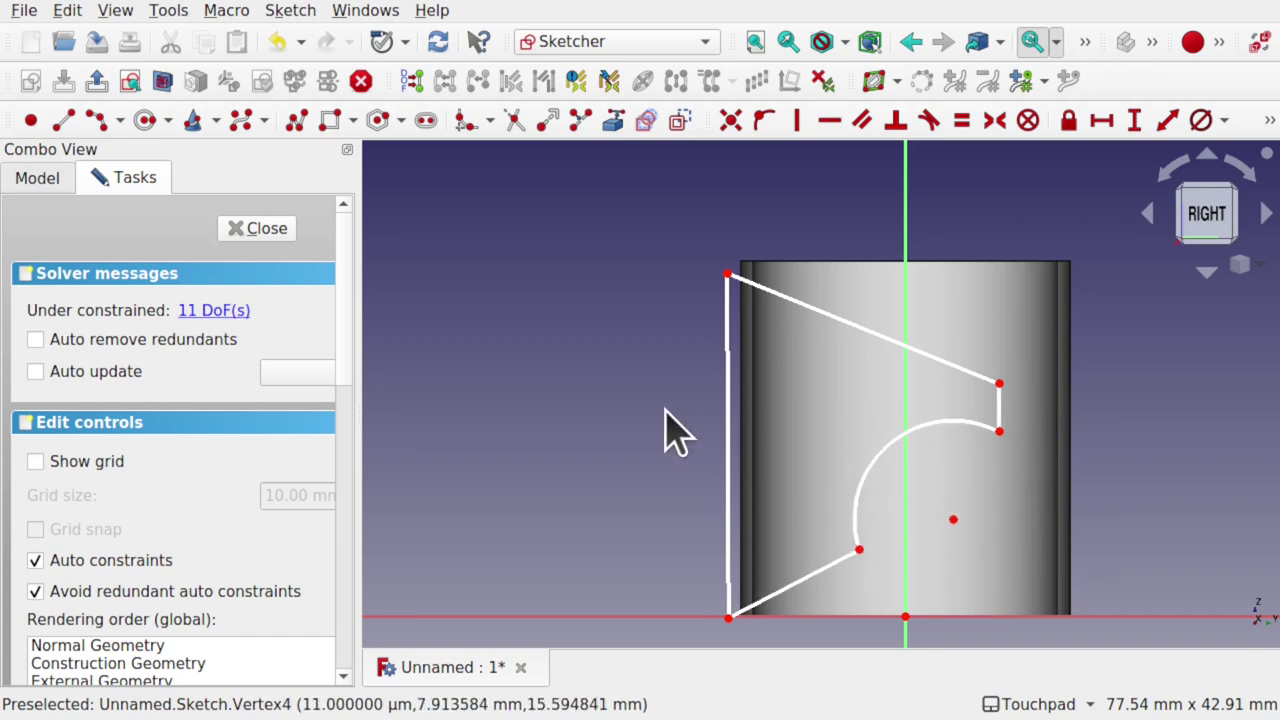
click(262, 229)
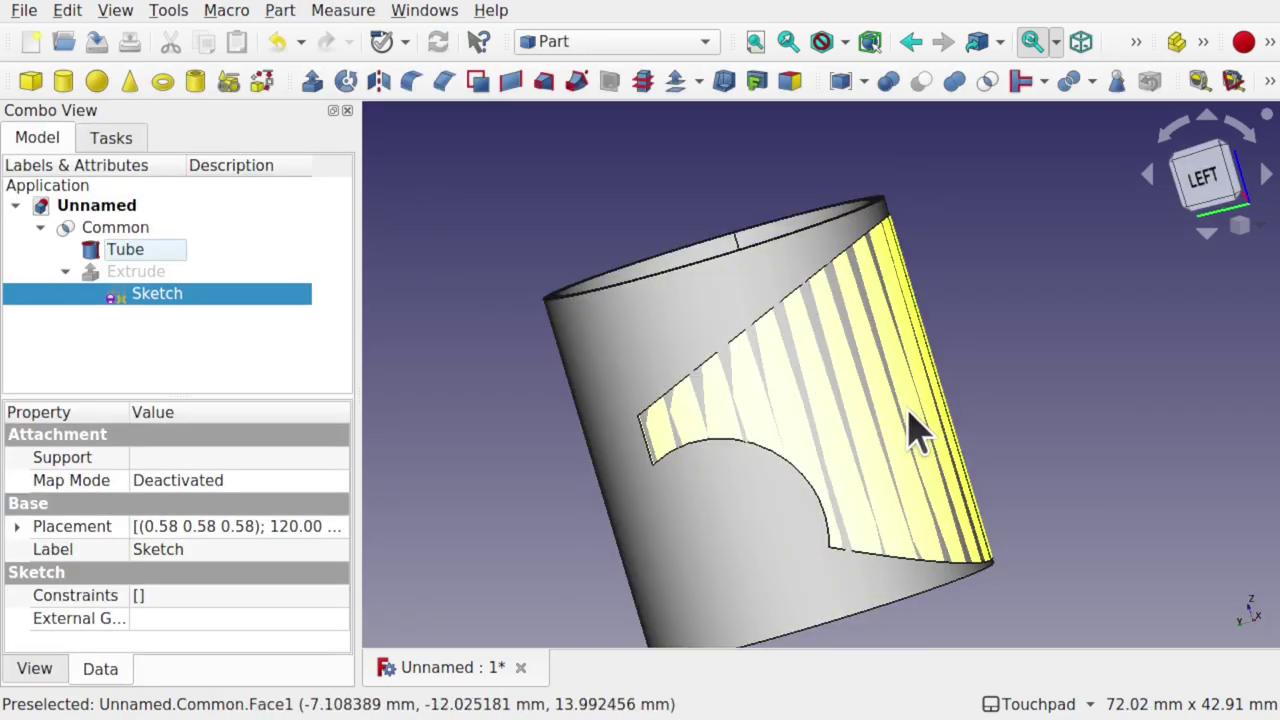
Hide the Tube and raise its Height property from 30 mm to 35 mm
click(722, 527)
key(space)
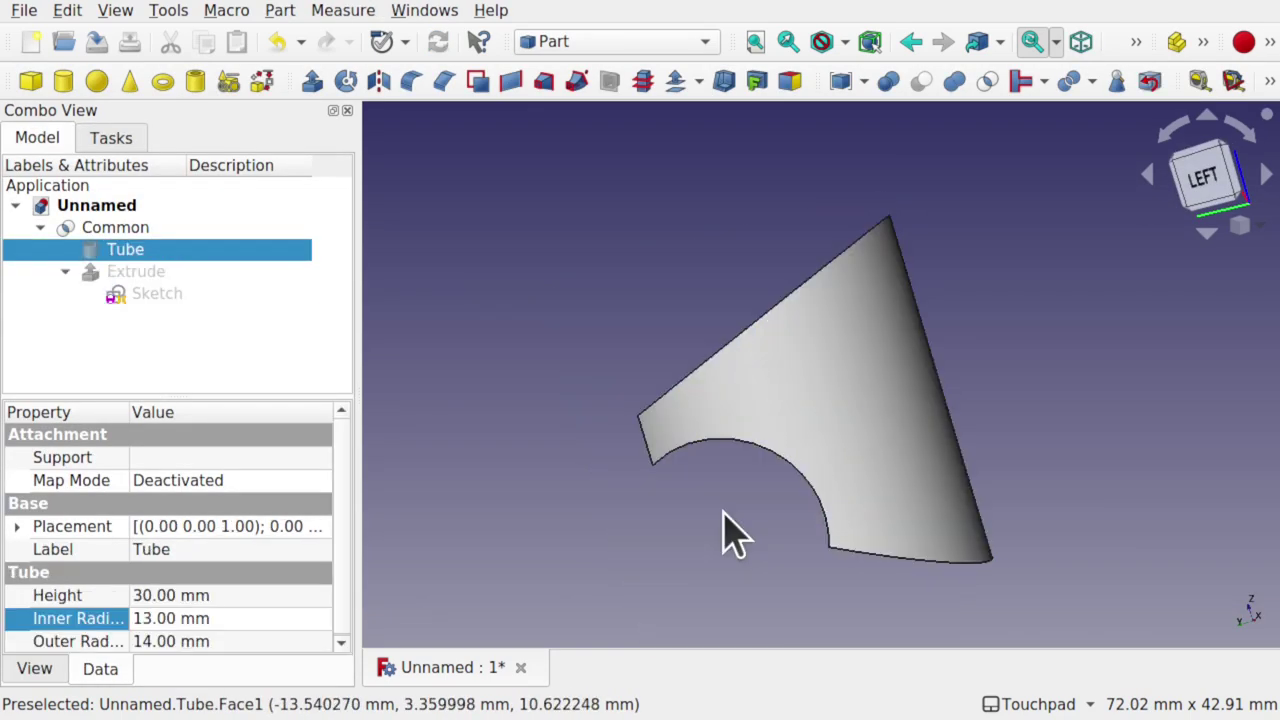
alt+drag(1006, 471, 929, 320)
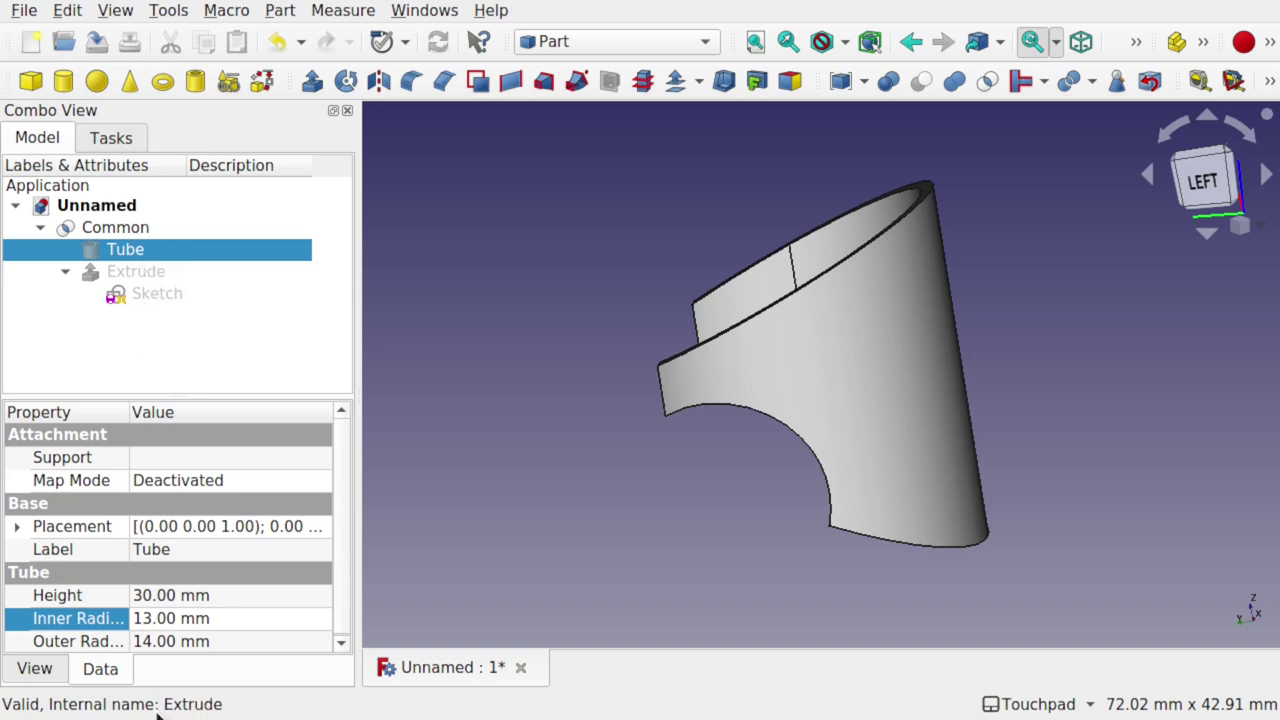
click(204, 592)
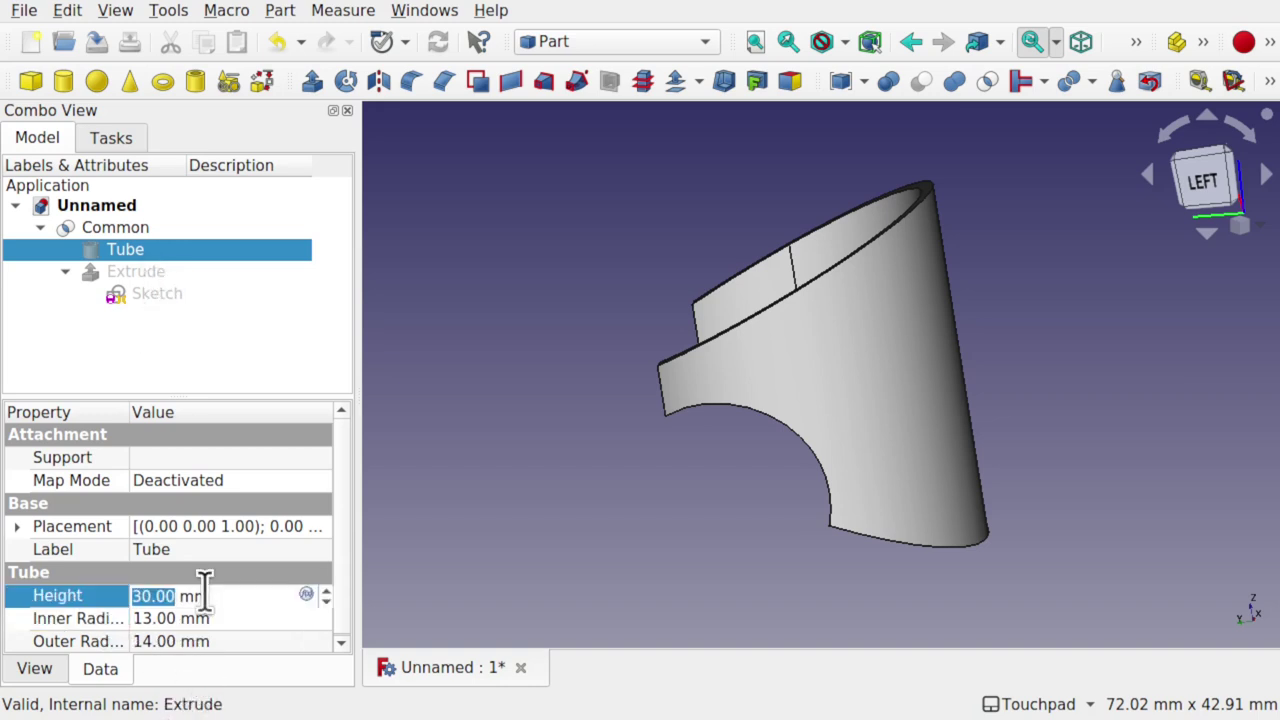
key(Return)
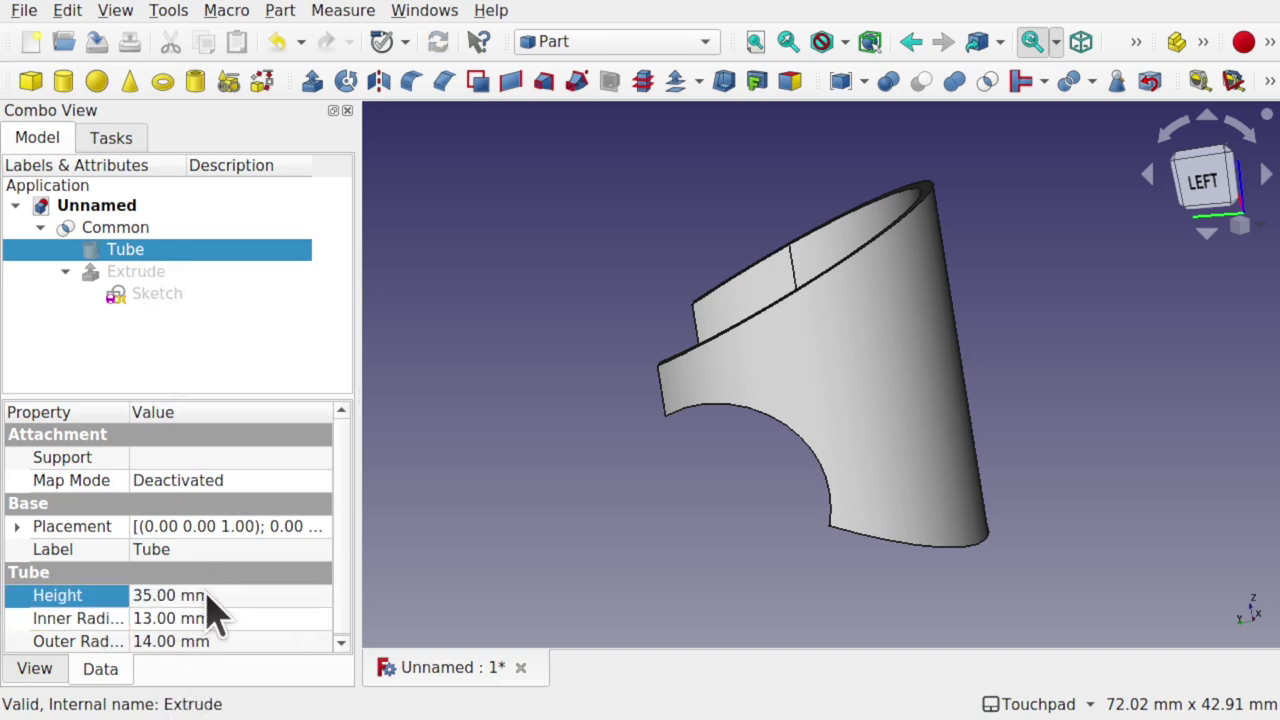
click(583, 484)
Transform the Tube about 3.5 mm down along Z, then reopen the face-opening sketch
double_click(130, 294)
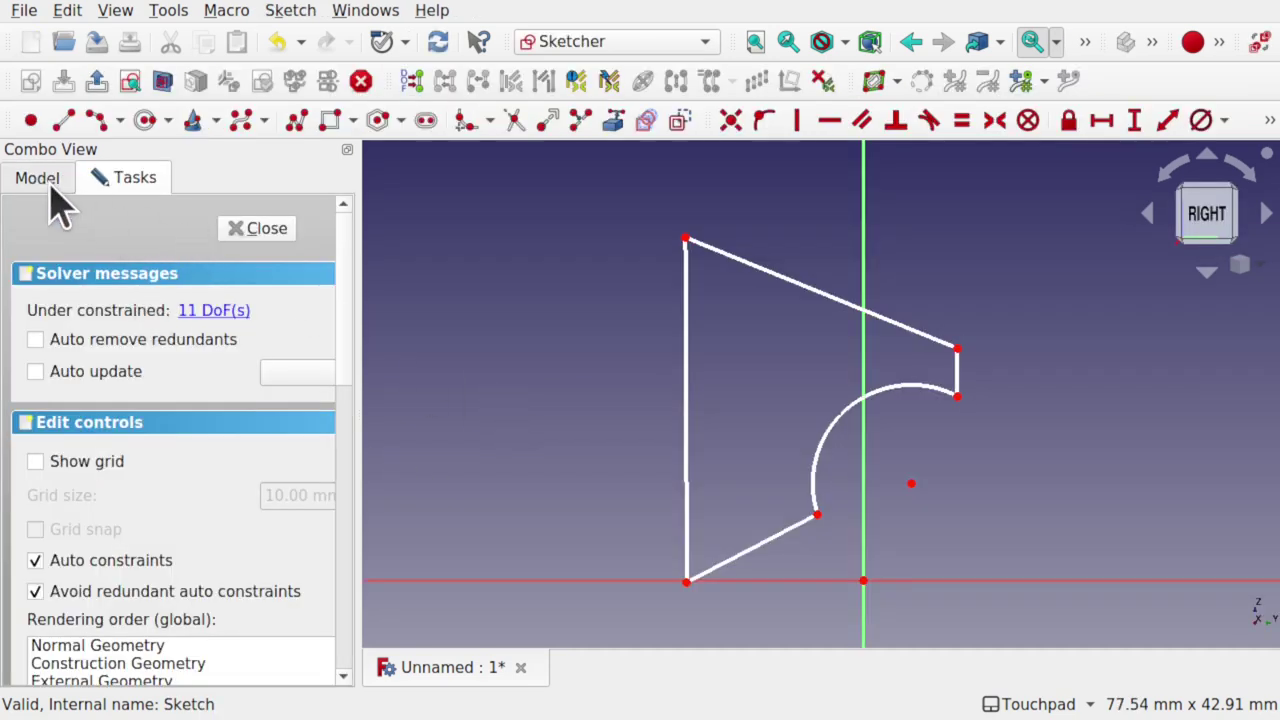
click(38, 178)
click(140, 294)
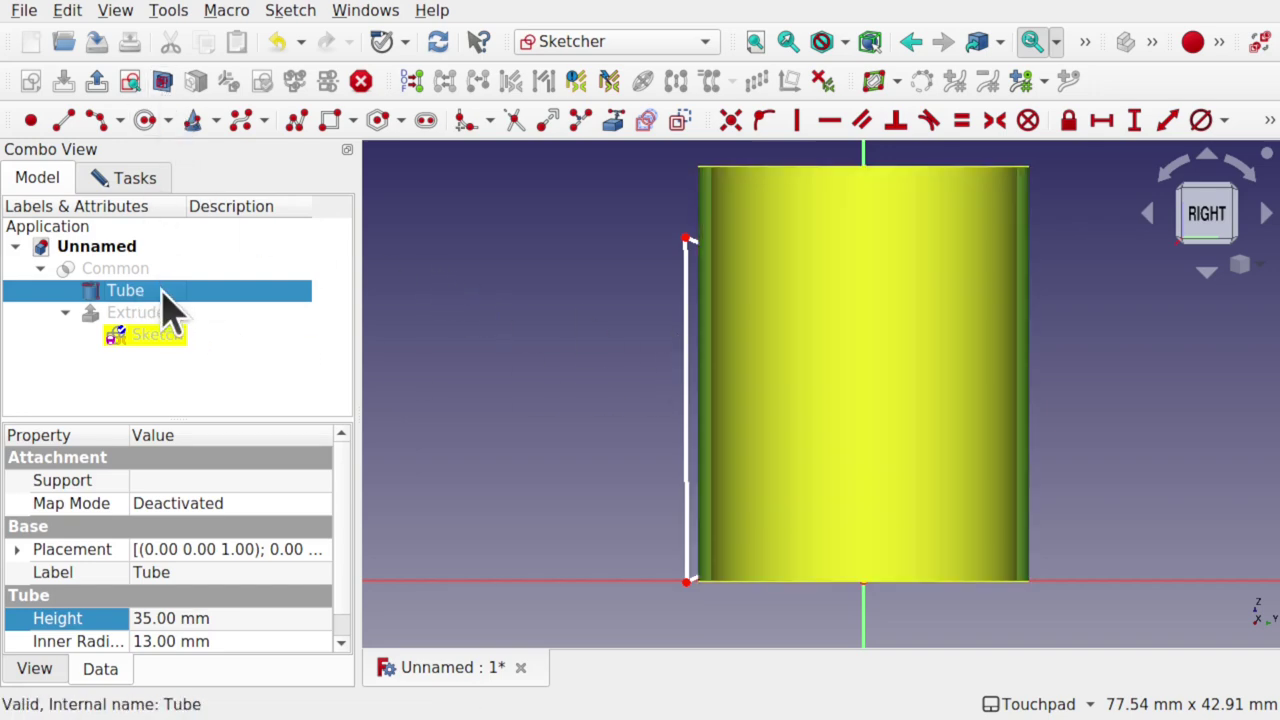
right_click(165, 310)
click(294, 74)
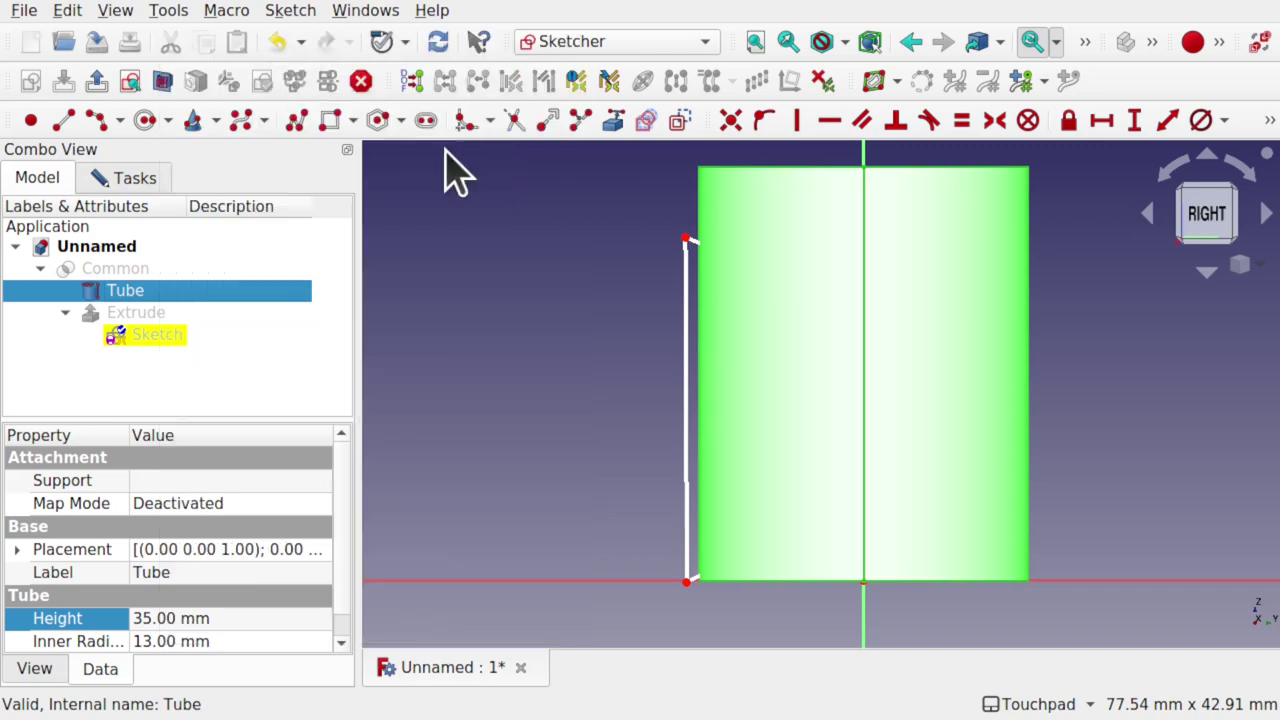
drag(805, 432, 810, 483)
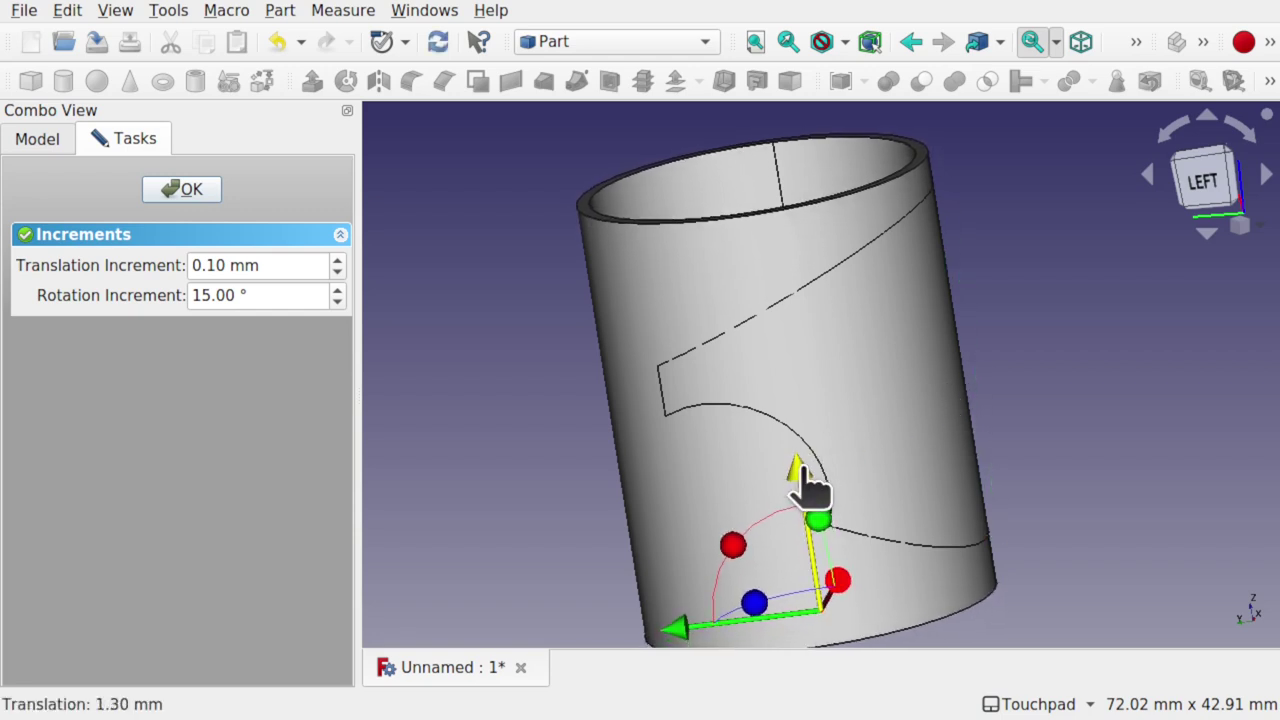
click(190, 190)
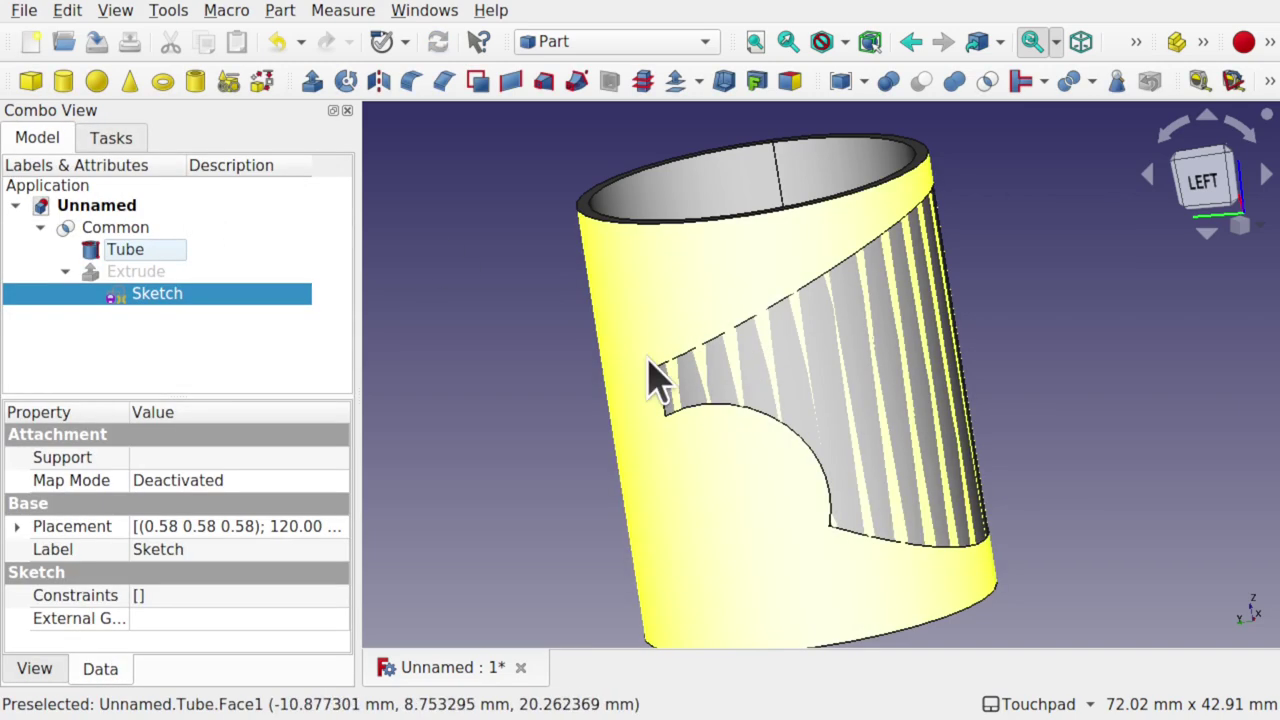
double_click(170, 293)
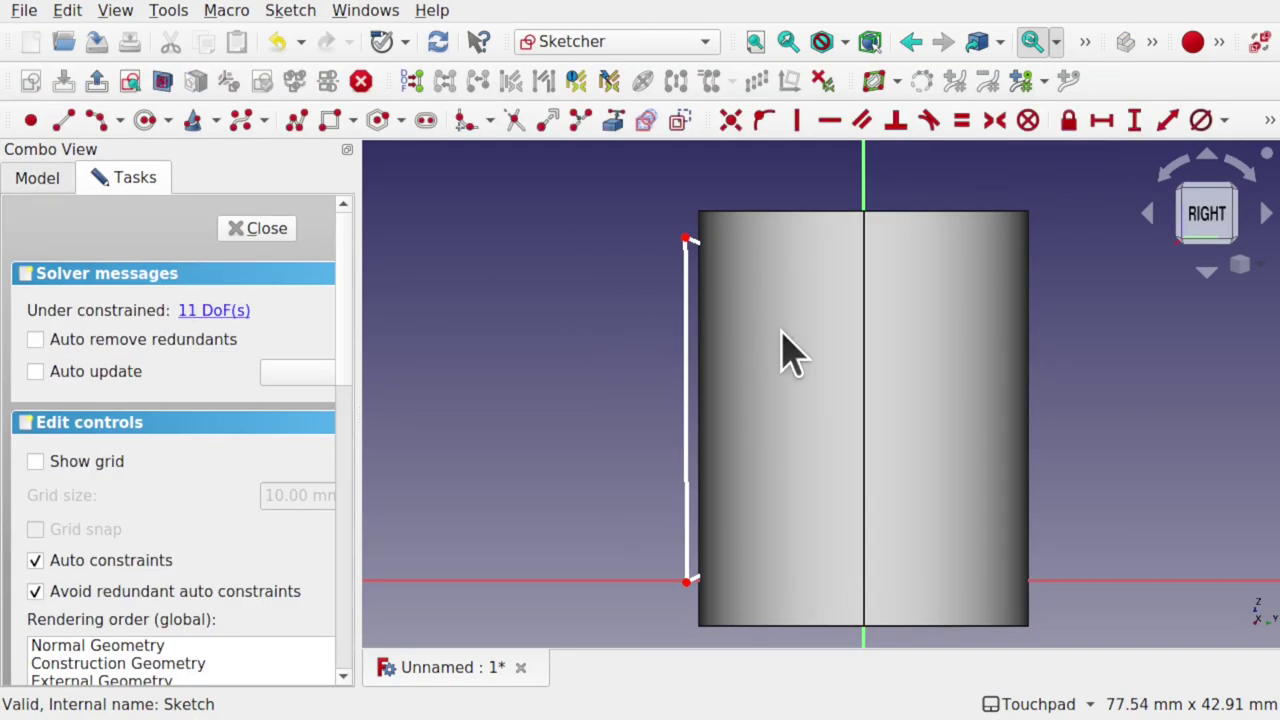
In section view, lower the bottom-left corner and delete the profile's lower diagonal line
click(162, 82)
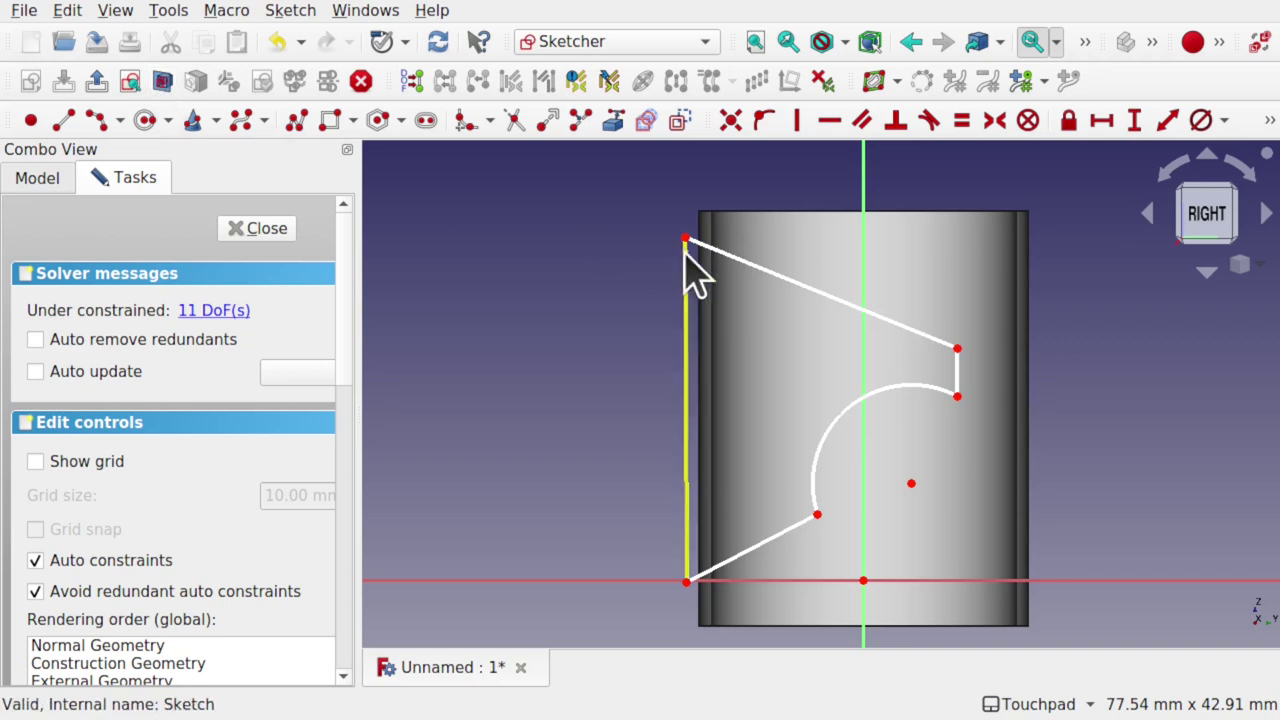
drag(683, 228, 686, 231)
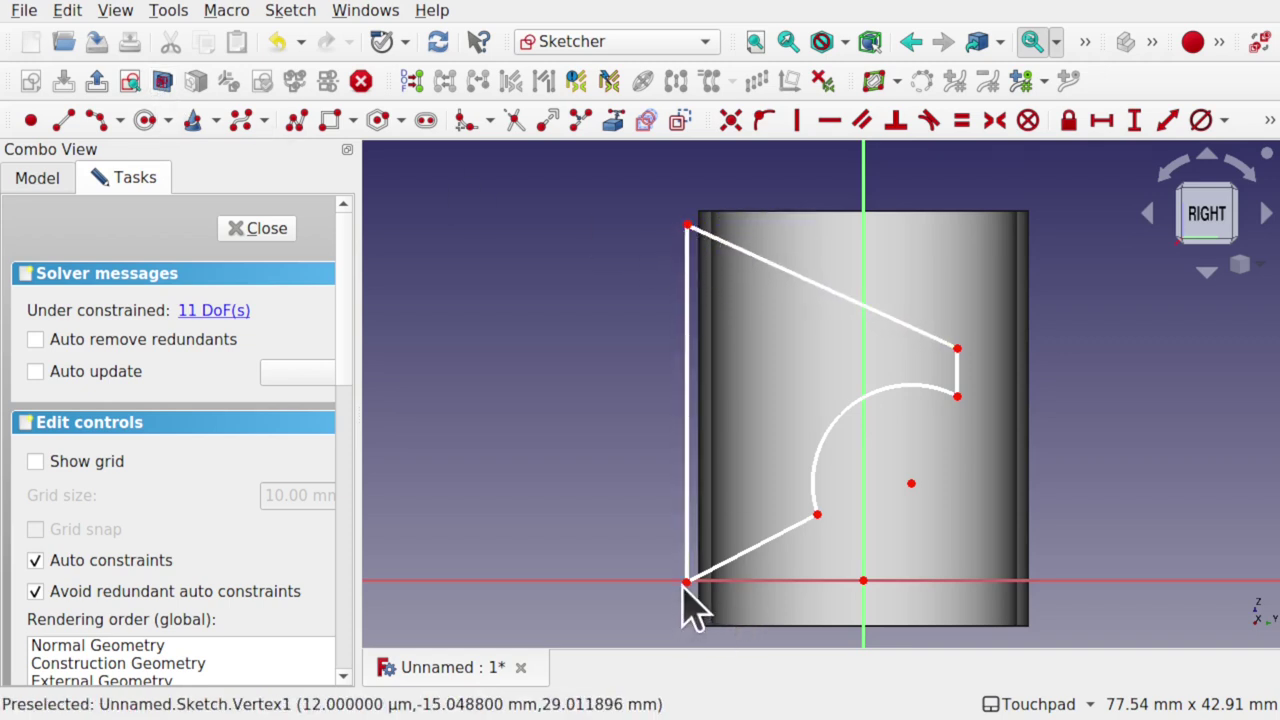
mouse_move(688, 582)
mouse_down()
mouse_move(691, 634)
mouse_move(687, 617)
mouse_up()
click(773, 575)
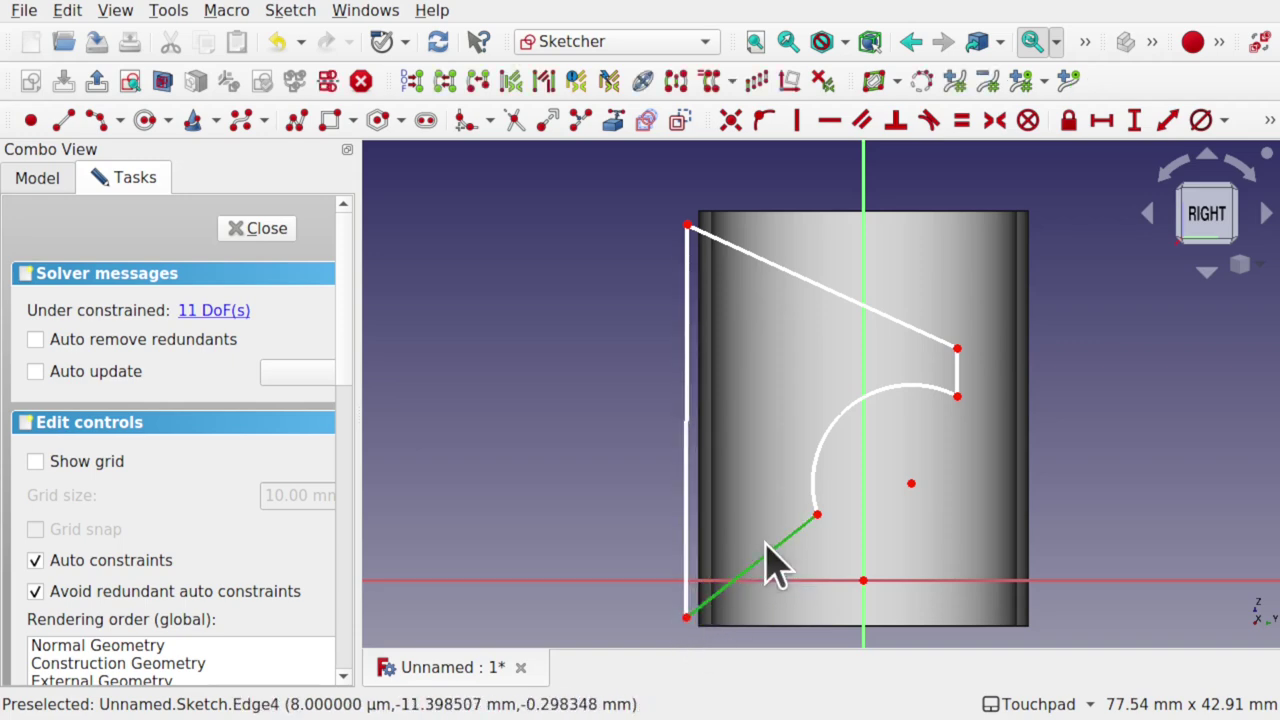
key(Delete)
Draw a centre arc from the bottom-left corner to the existing arc's end and close the sketch
click(109, 127)
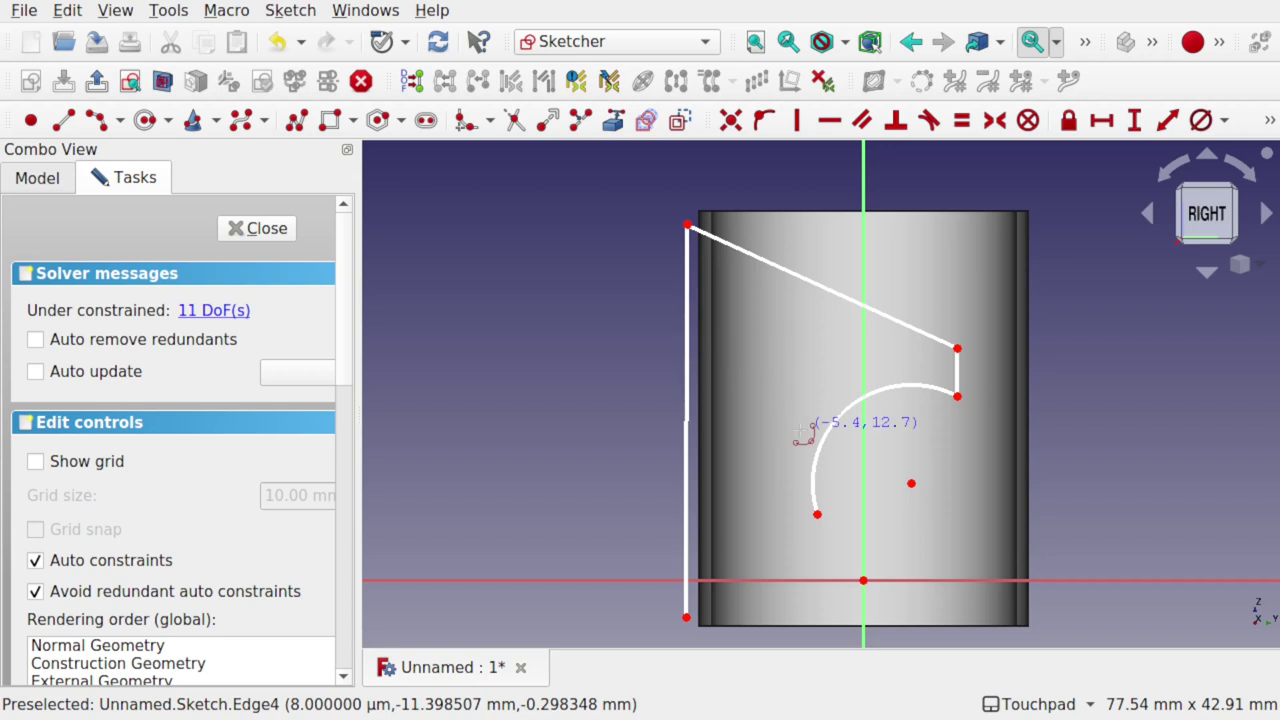
click(817, 513)
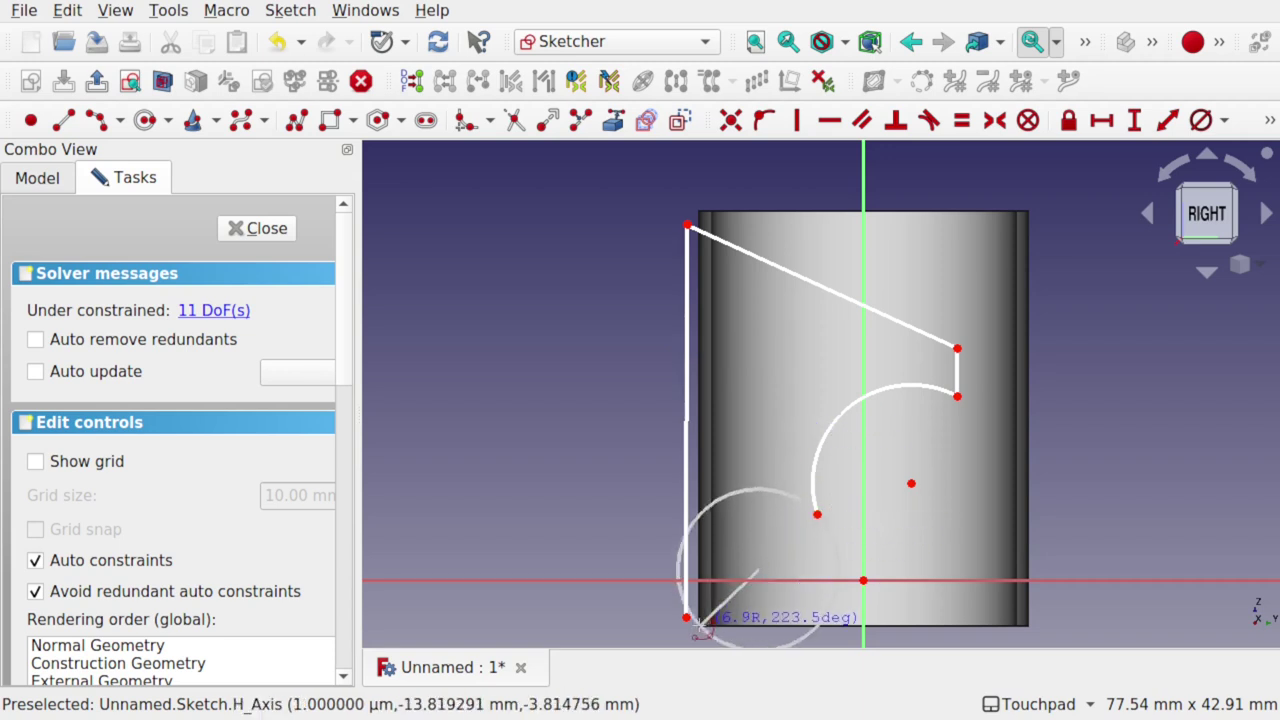
click(686, 617)
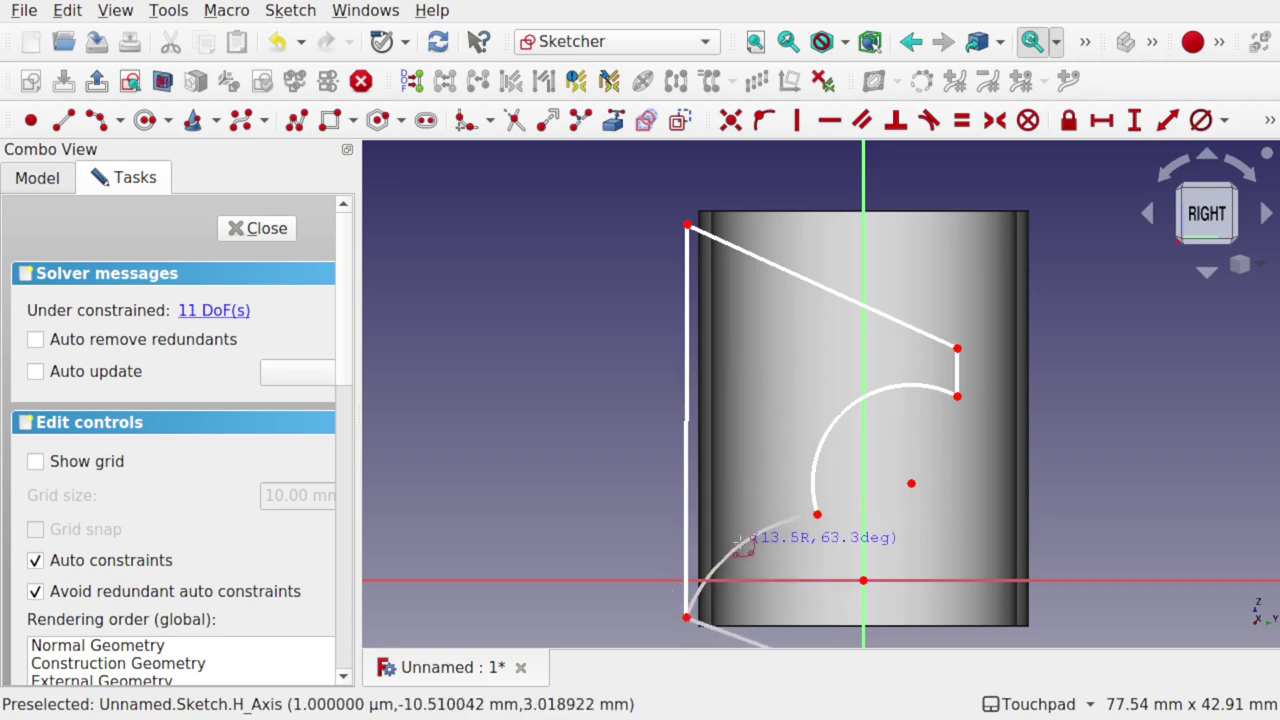
click(743, 540)
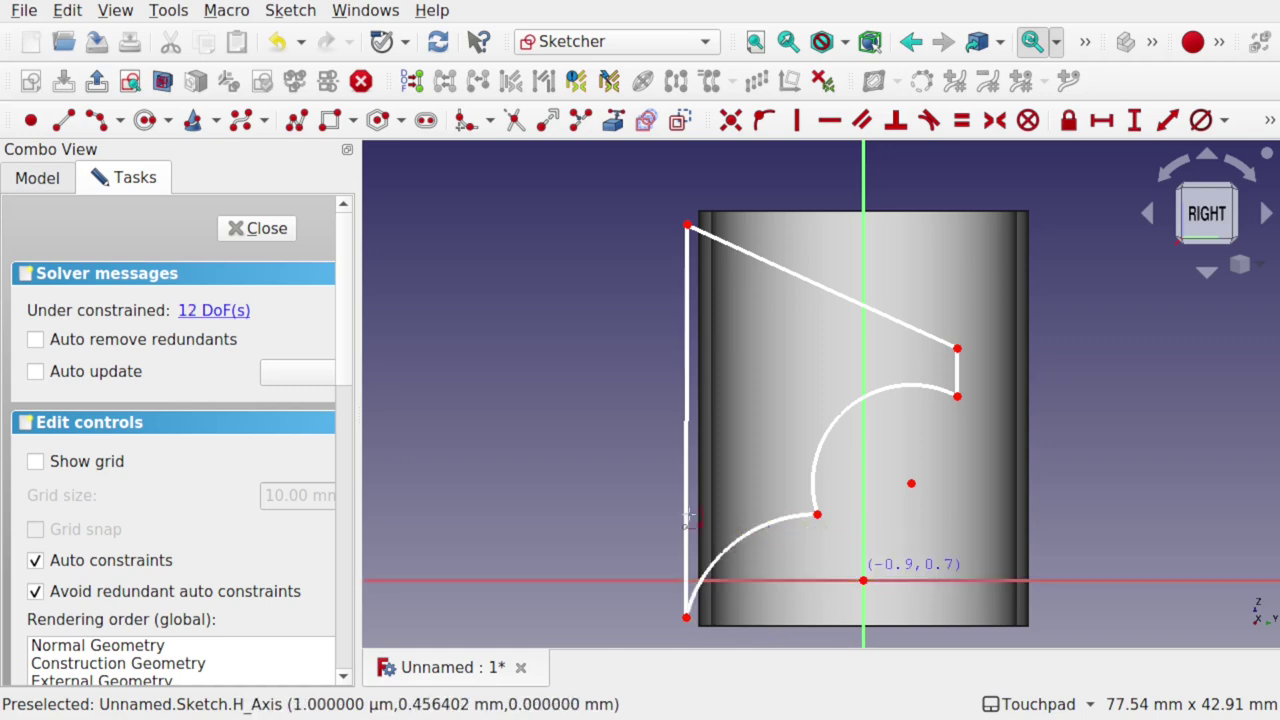
click(240, 229)
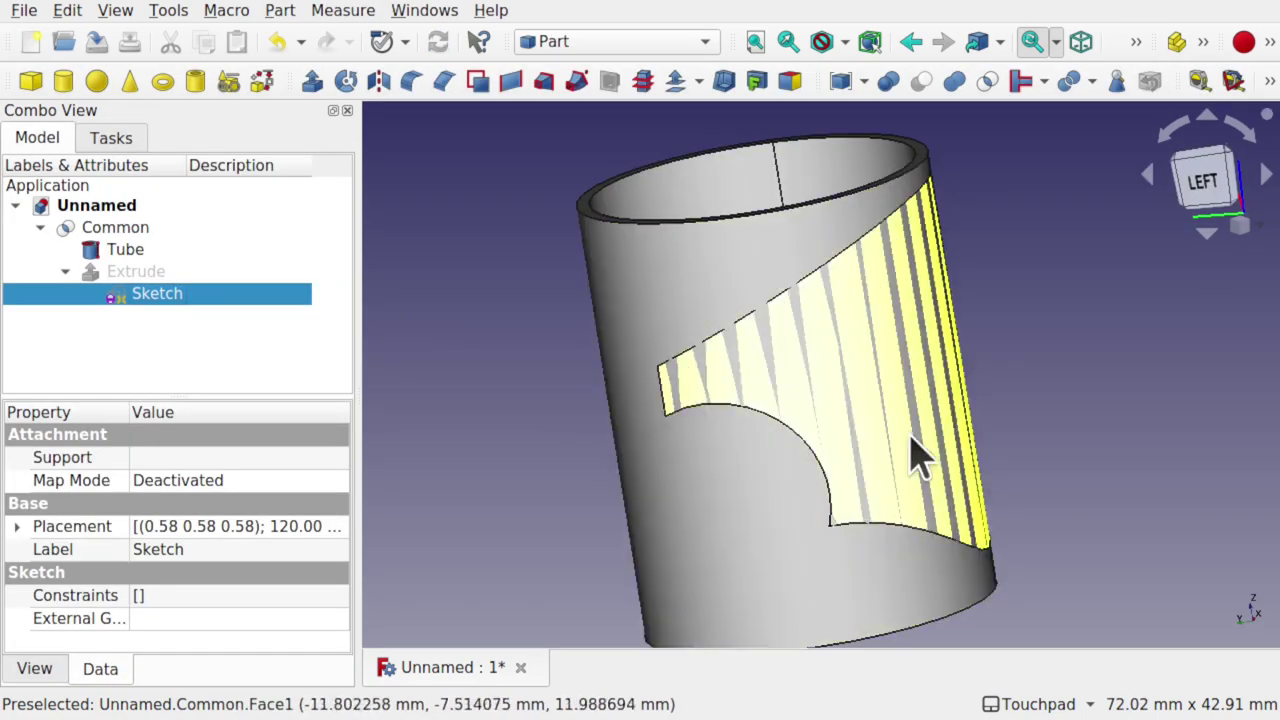
In a sectioned RIGHT view, nudge the profile's bottom-left corner slightly right and close the sketch
mouse_move(914, 443)
alt+mouse_down()
mouse_move(778, 423)
mouse_move(686, 429)
mouse_move(920, 460)
mouse_move(906, 434)
mouse_move(878, 440)
alt+mouse_up()
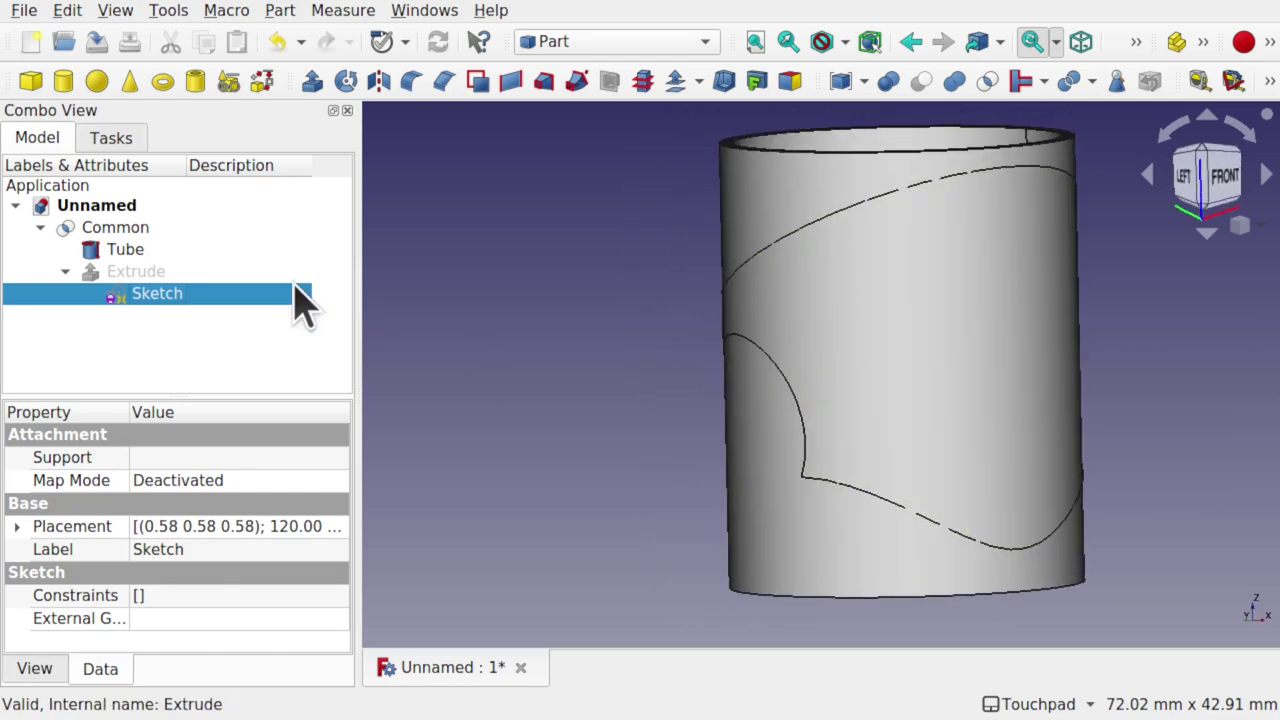
double_click(160, 294)
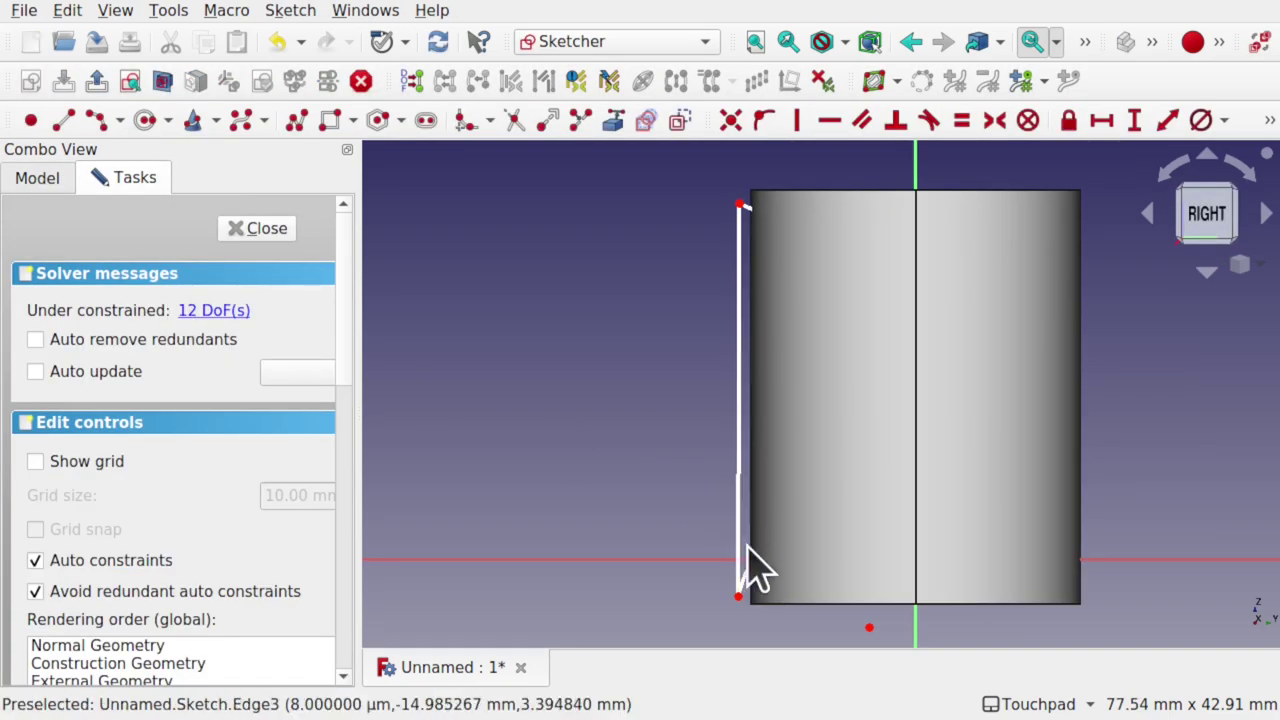
mouse_move(777, 586)
alt+mouse_down()
mouse_move(851, 483)
mouse_move(1063, 486)
mouse_move(971, 517)
mouse_move(812, 515)
alt+mouse_up()
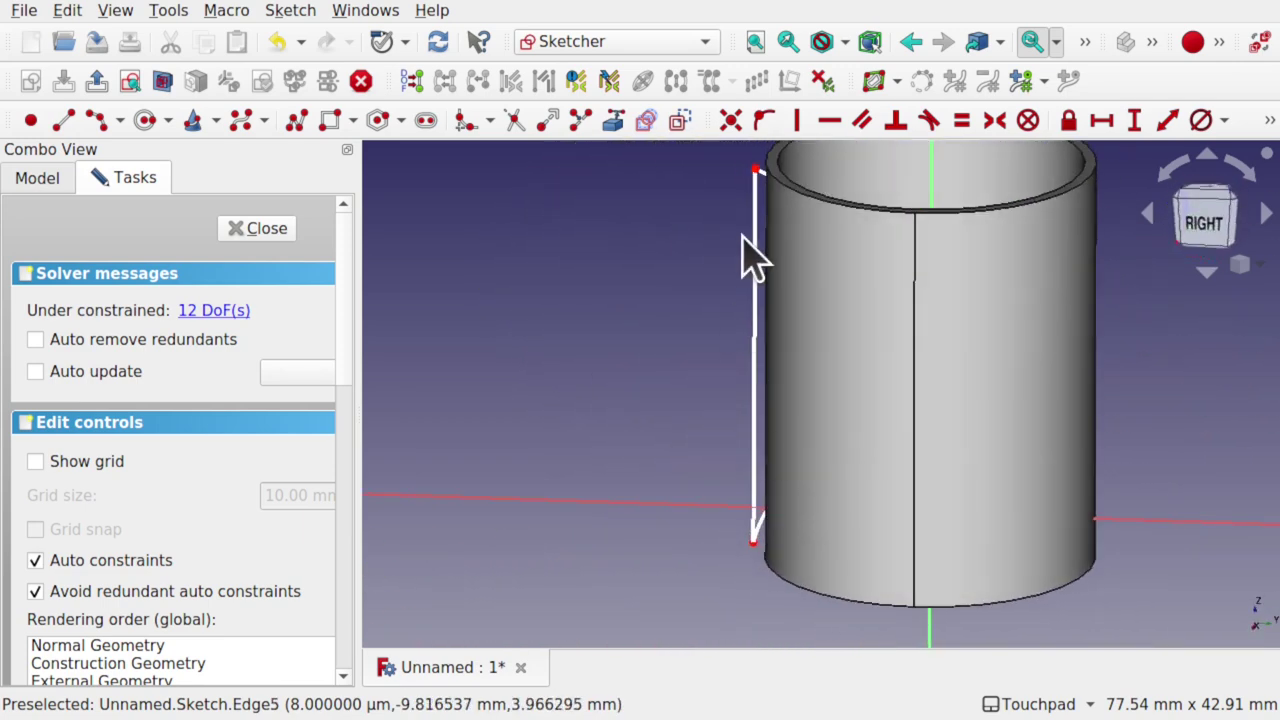
click(163, 80)
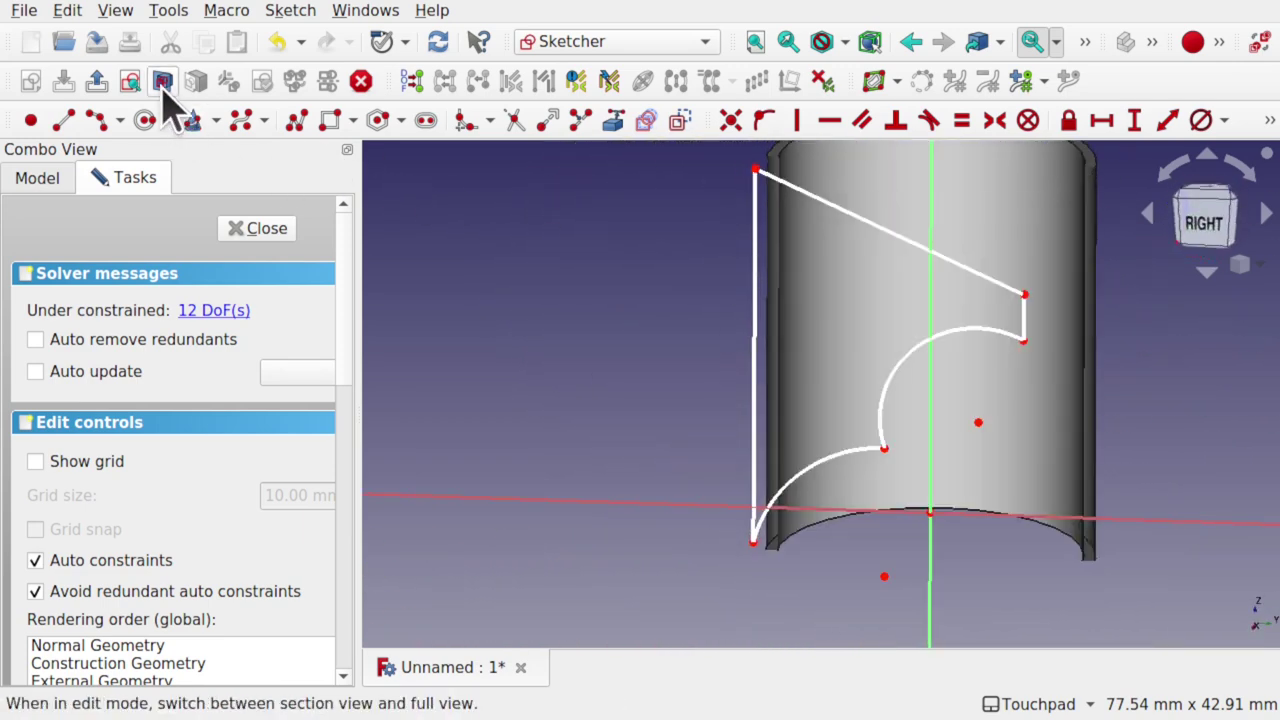
click(1213, 224)
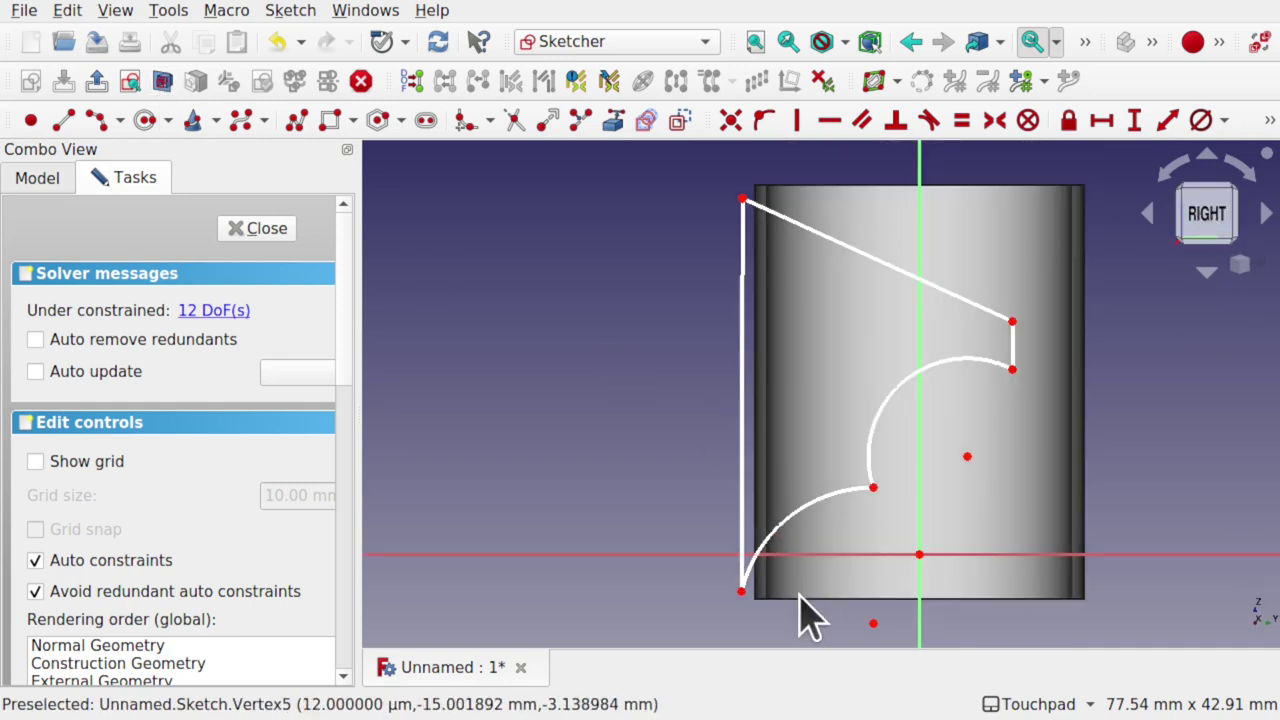
drag(741, 592, 753, 592)
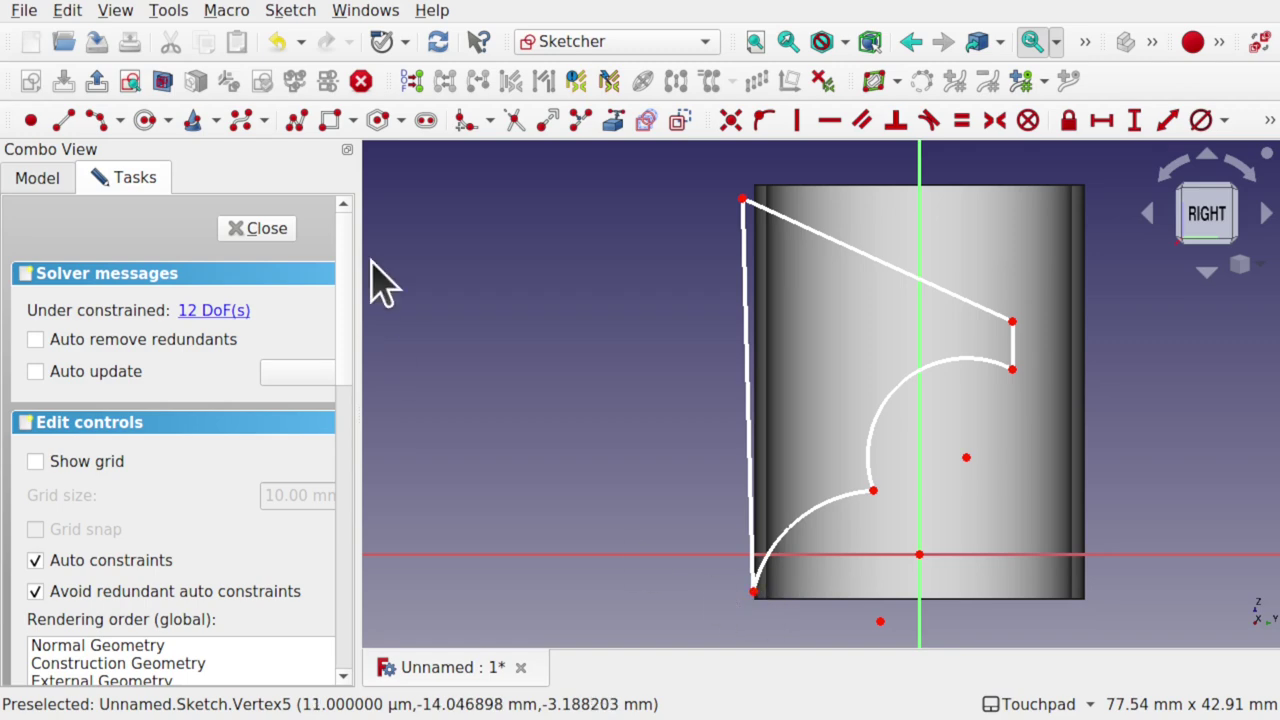
click(257, 230)
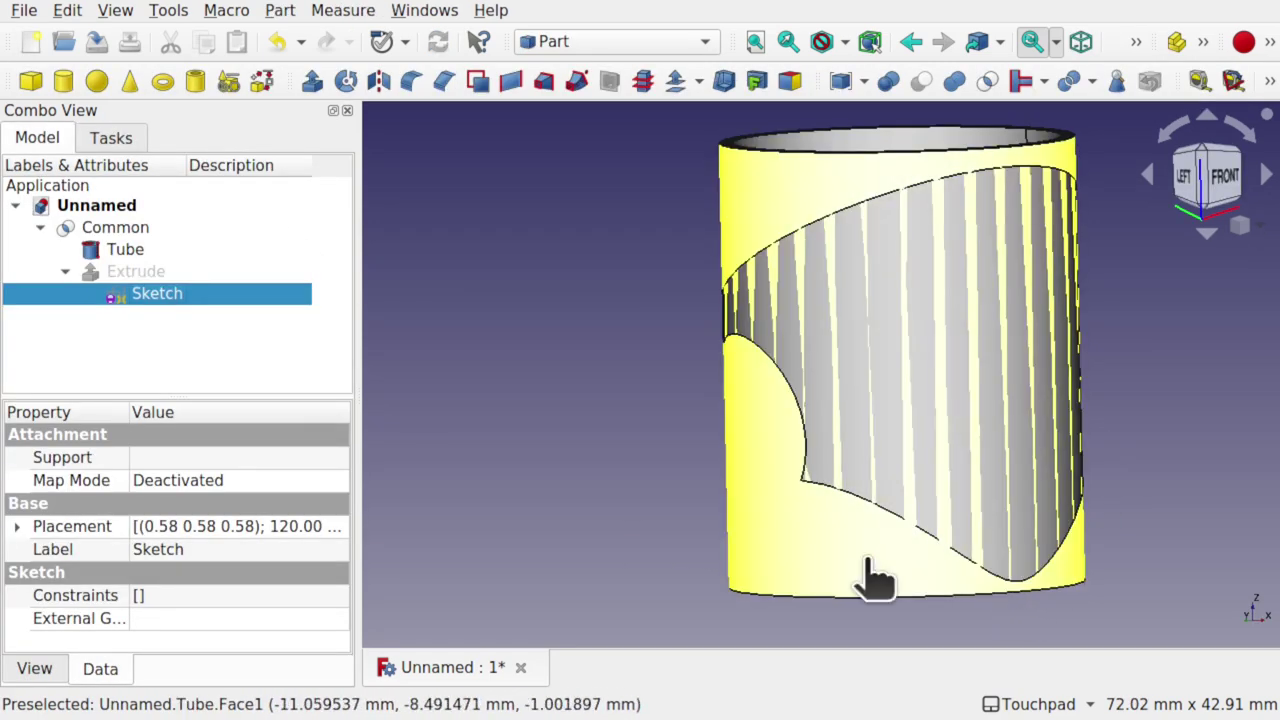
Hide the Tube and inspect the curved Common shell from rear-left and left sides
click(870, 580)
key(space)
middle_drag(980, 557, 1120, 417)
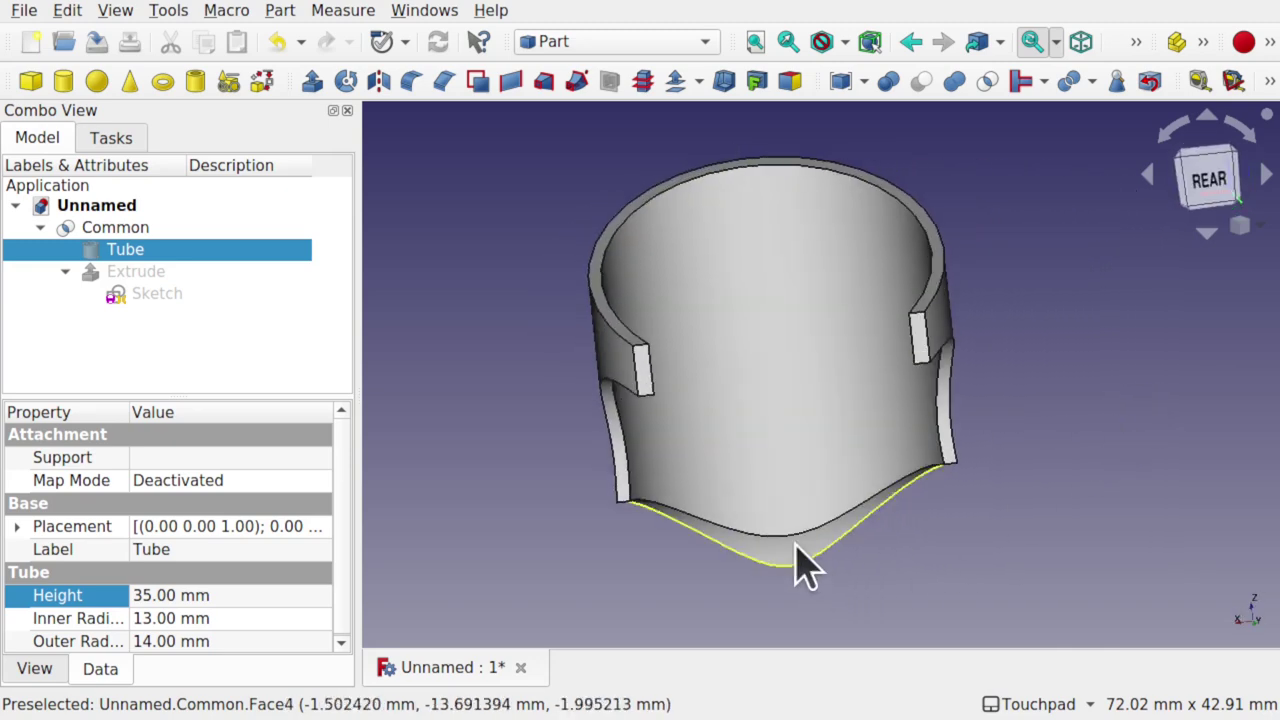
middle_drag(909, 394, 686, 337)
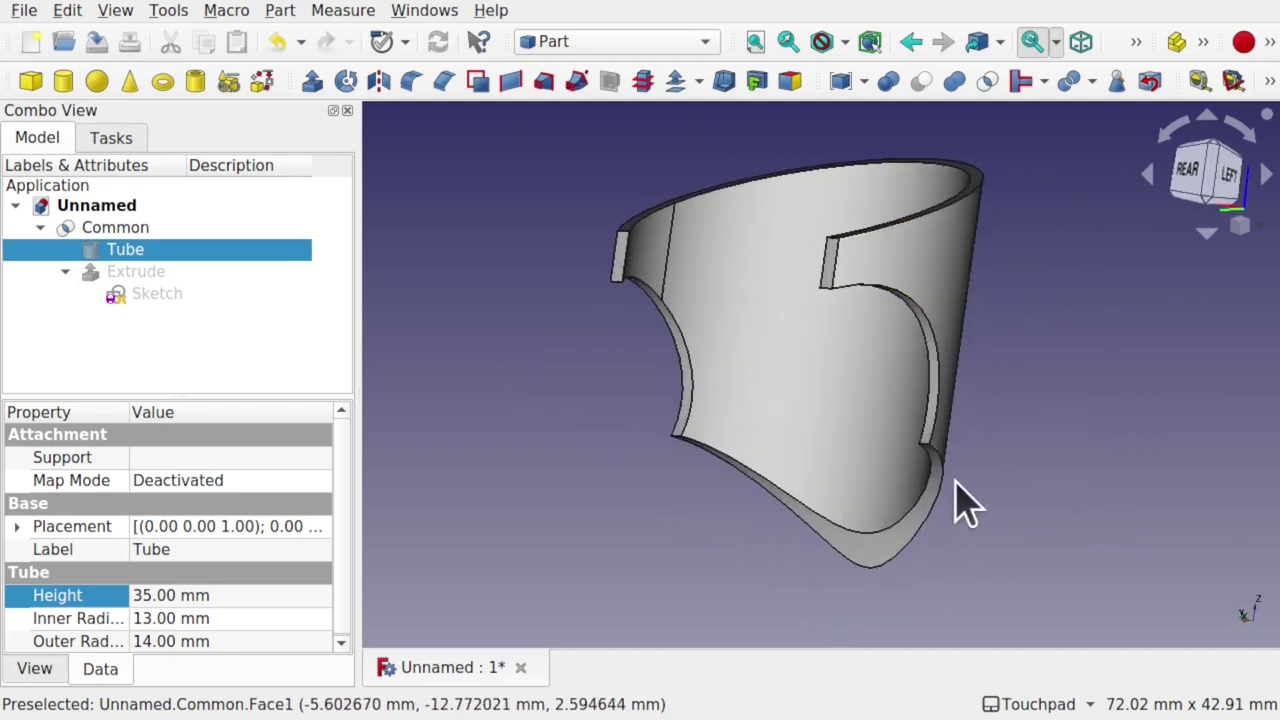
middle_drag(963, 383, 760, 385)
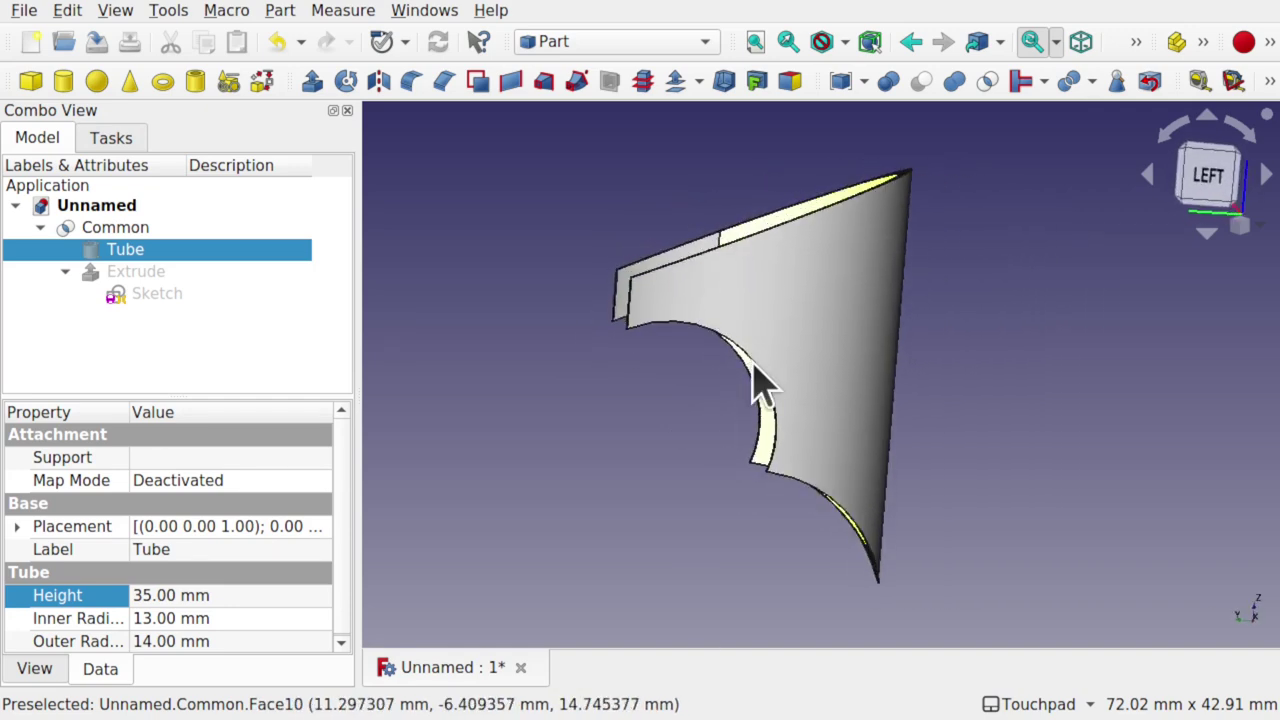
double_click(164, 298)
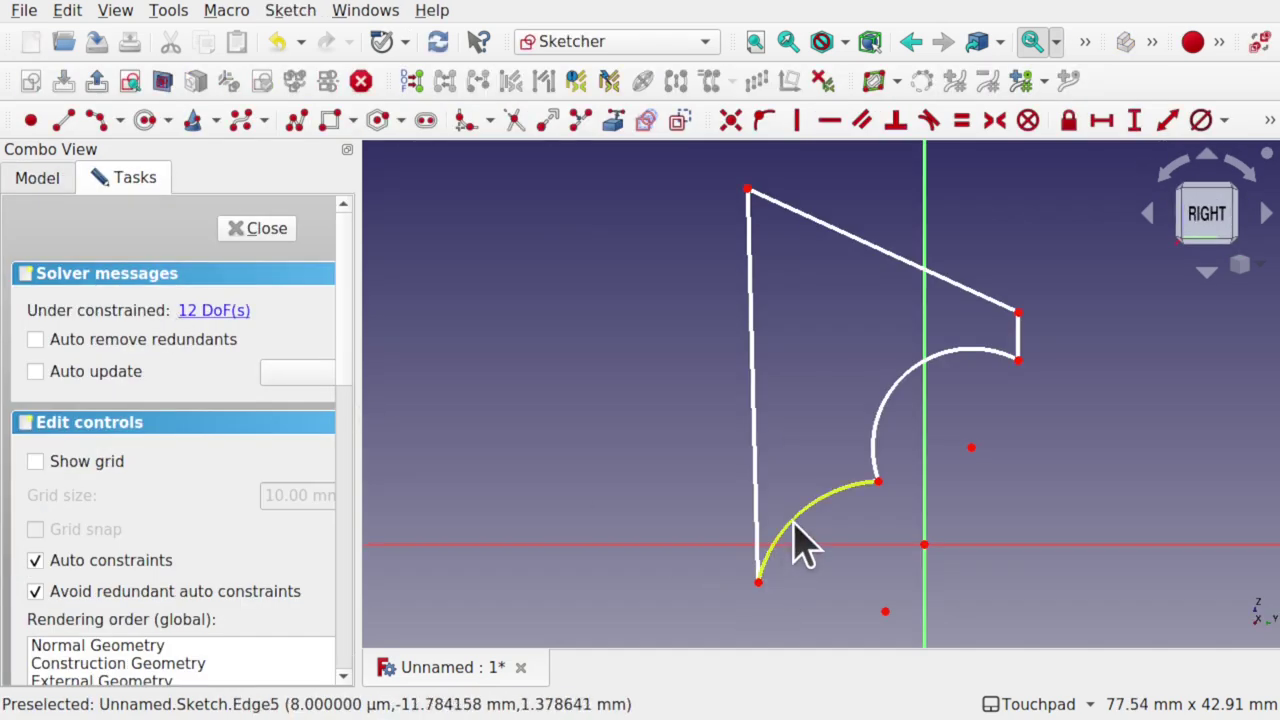
Pull the lower arc vertex left and add a short line joining the vertical edge to the arc
click(759, 584)
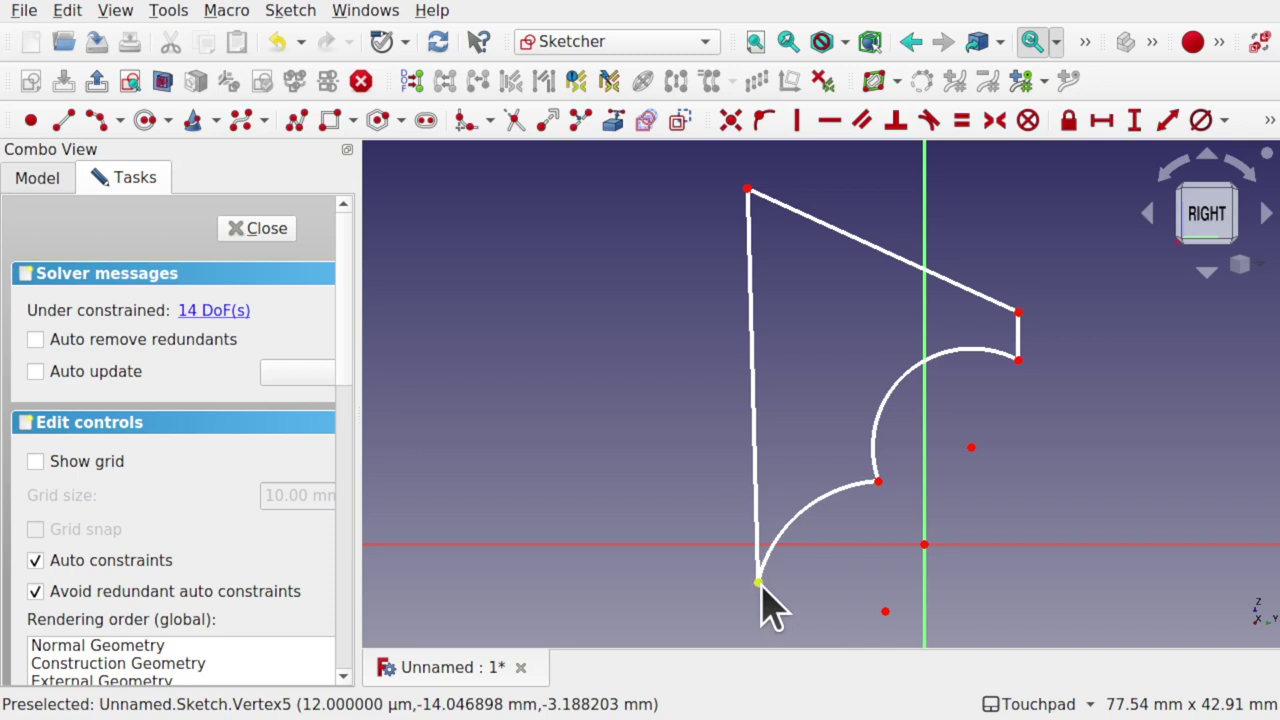
drag(762, 584, 752, 584)
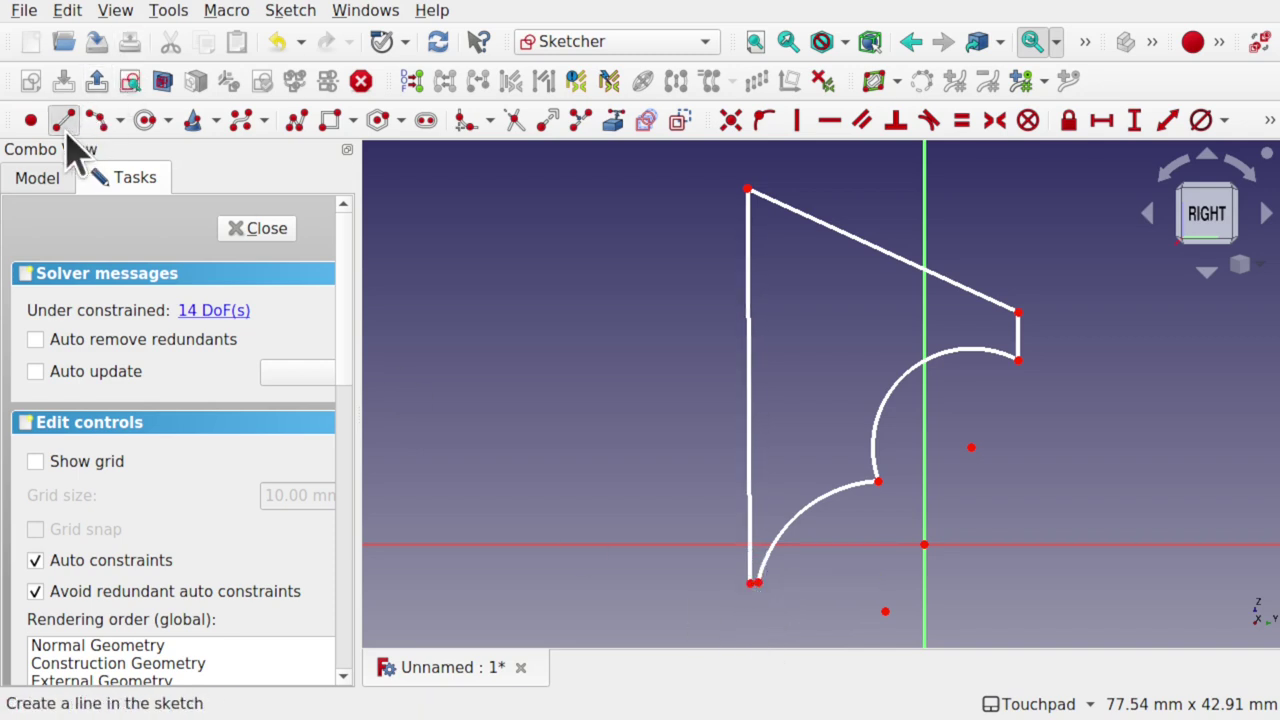
click(63, 120)
click(752, 584)
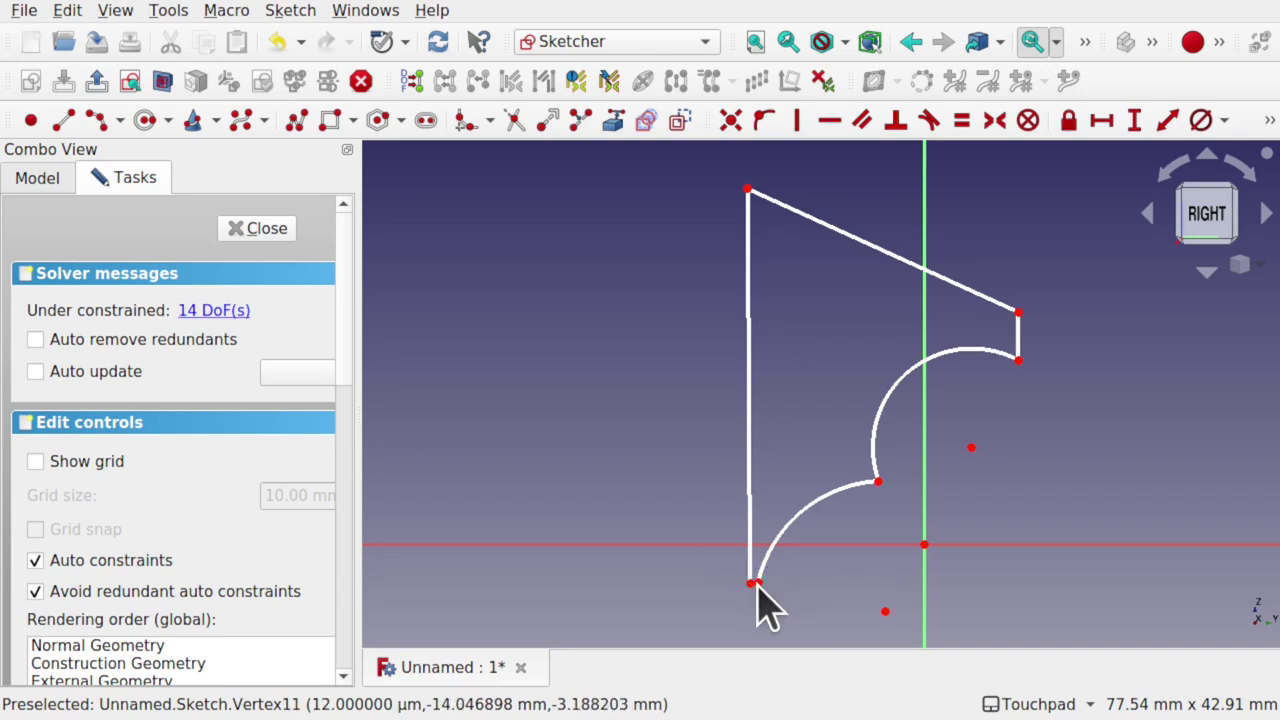
drag(754, 588, 741, 584)
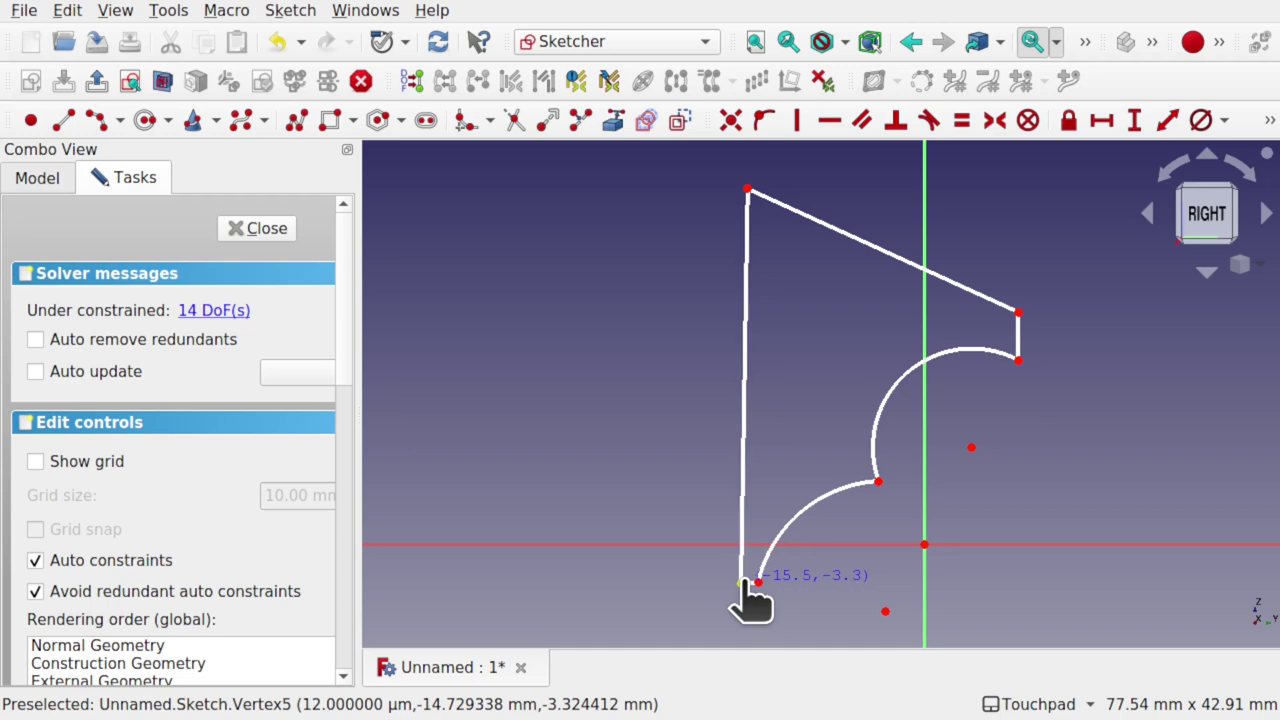
click(252, 226)
mouse_move(846, 508)
alt+mouse_down()
mouse_move(956, 436)
mouse_move(949, 449)
alt+mouse_up()
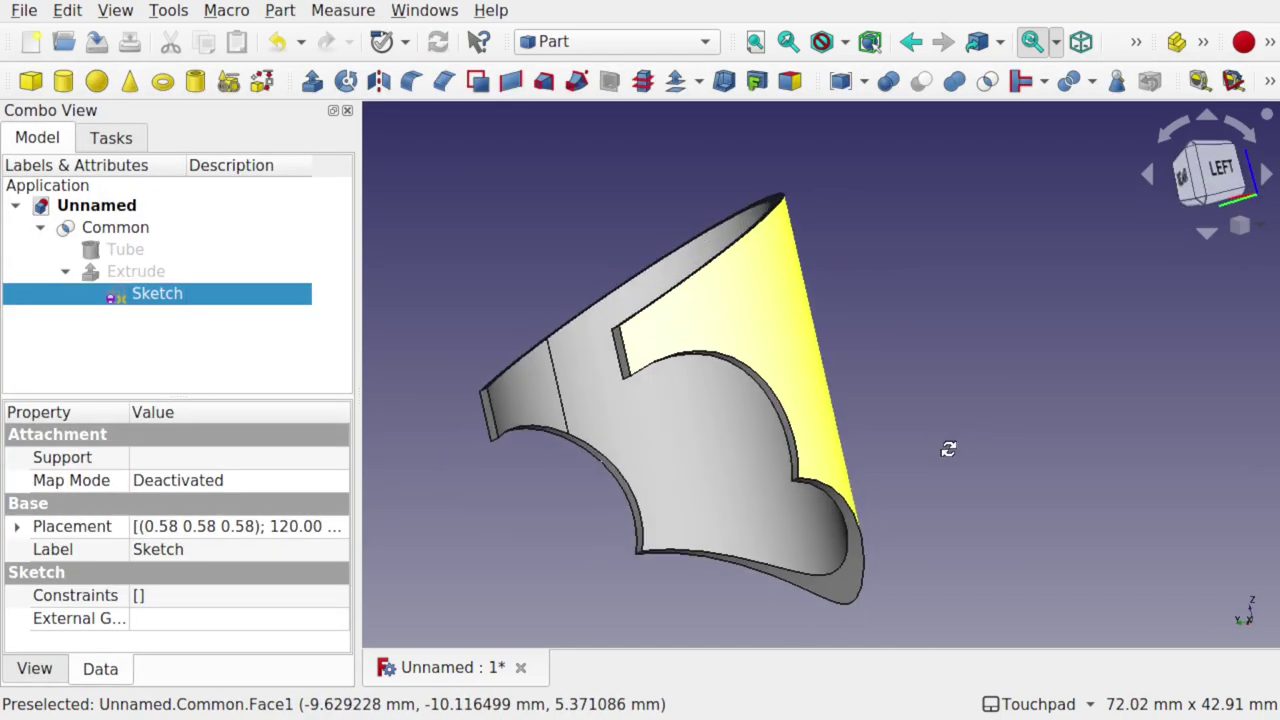
Select the Tube and Sketch, check the cut face, and reopen the sketch in Sketcher
click(127, 252)
mouse_move(806, 491)
alt+mouse_down()
mouse_move(808, 394)
mouse_move(791, 446)
mouse_move(713, 371)
mouse_move(703, 343)
alt+mouse_up()
click(118, 293)
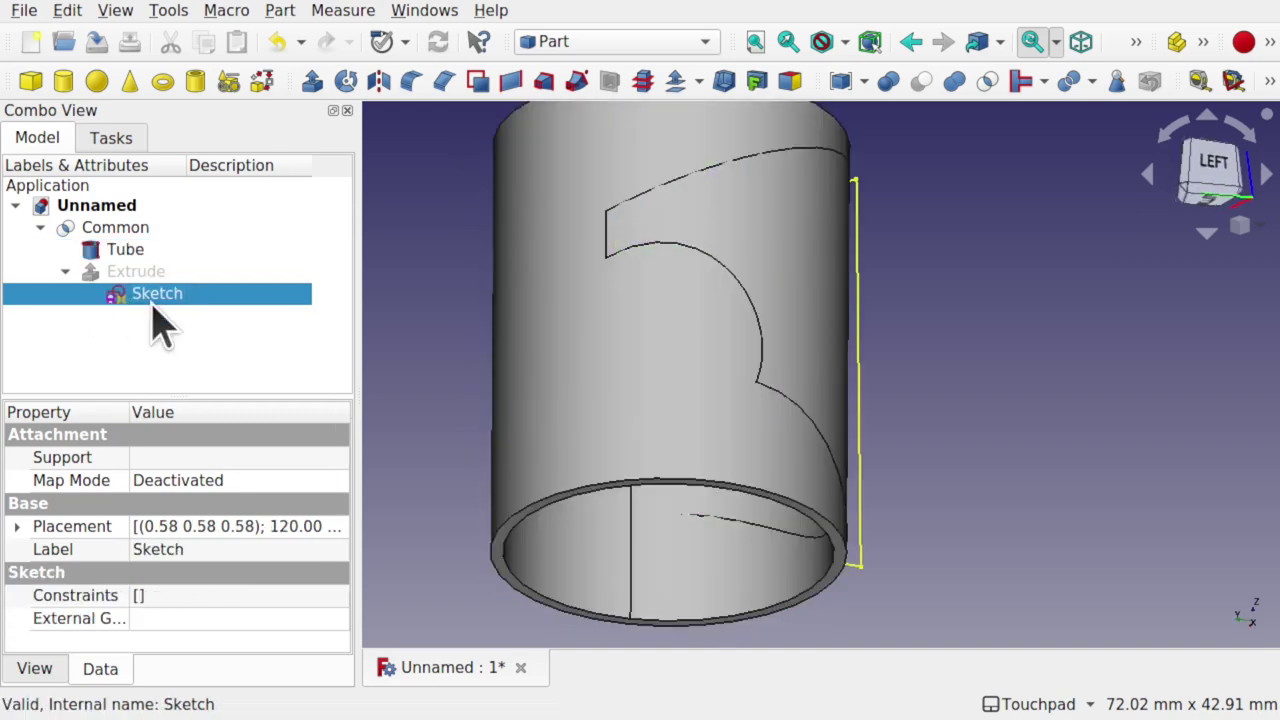
alt+drag(820, 409, 737, 423)
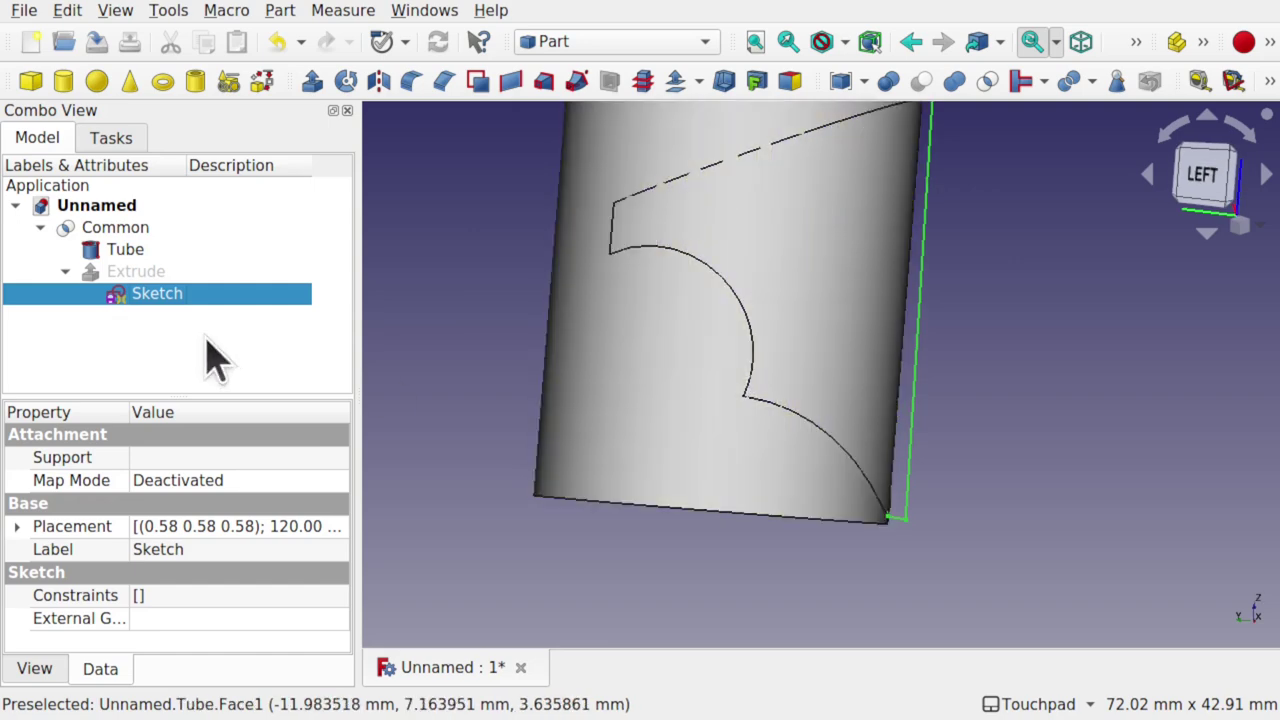
double_click(157, 293)
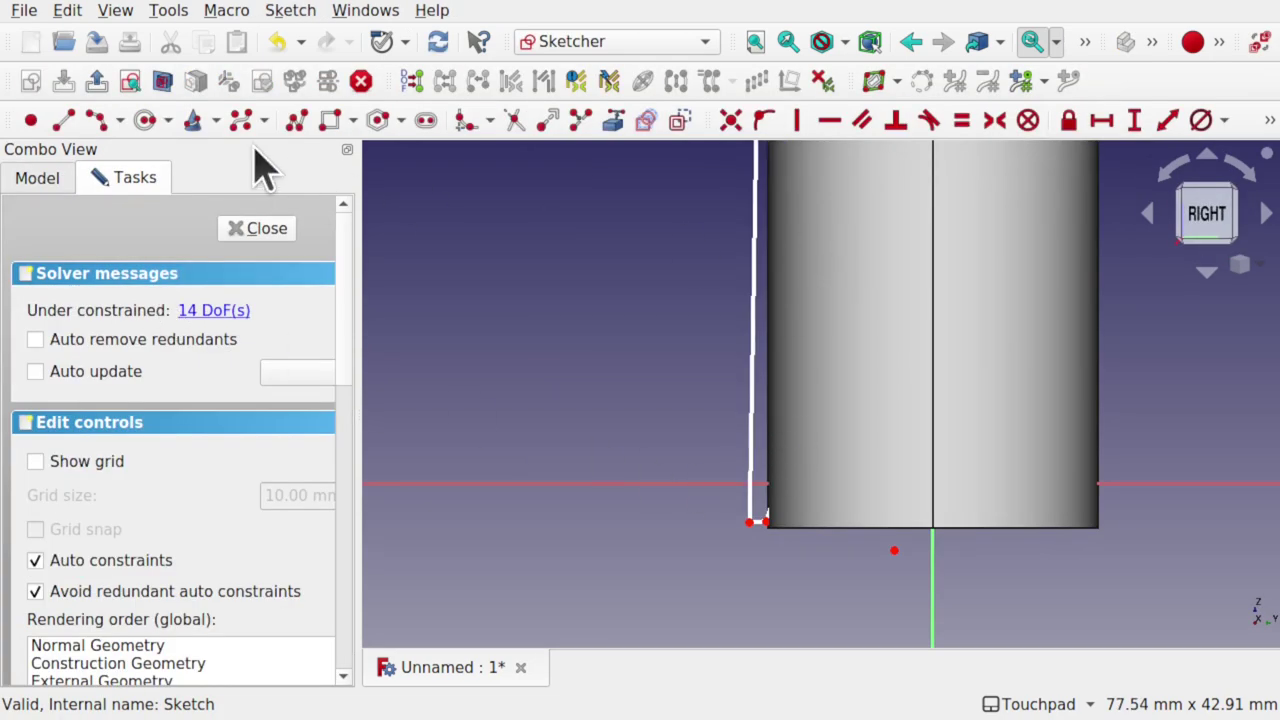
In section view, drag the arc vertices so the short bottom edge lies horizontal against the arc
click(162, 82)
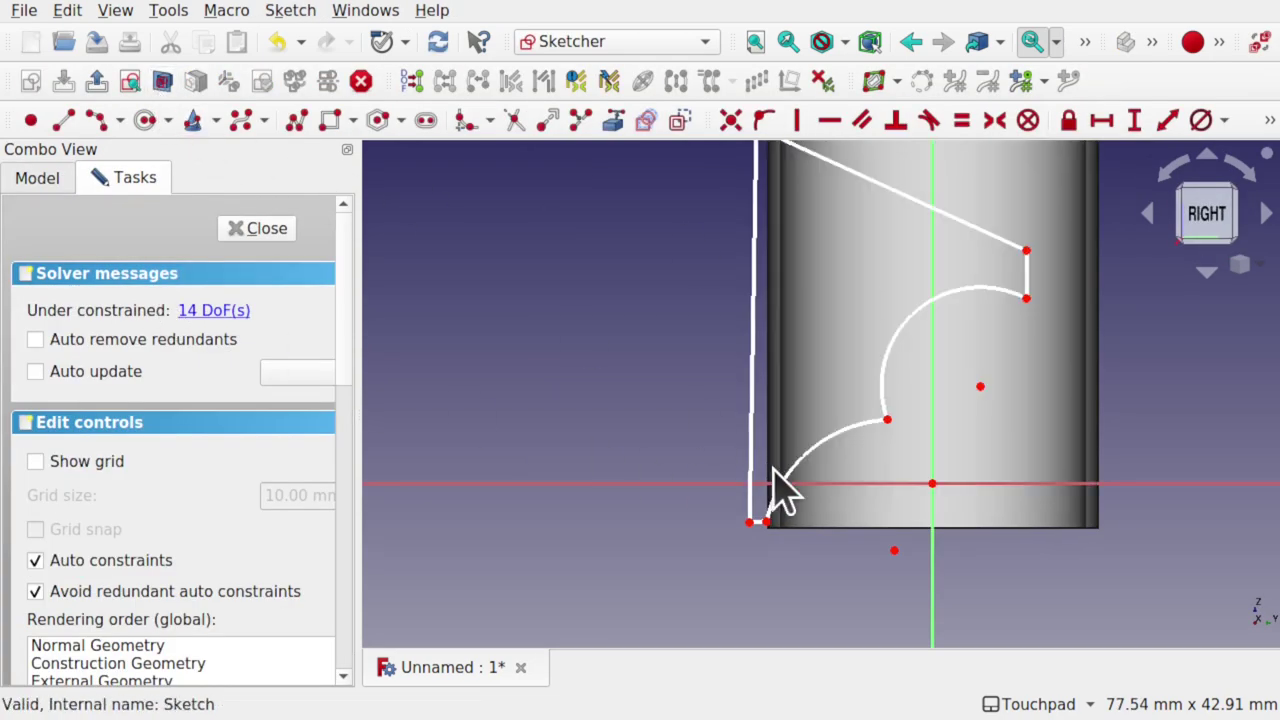
mouse_move(766, 522)
mouse_down()
mouse_move(780, 521)
mouse_move(762, 524)
mouse_up()
scroll(765, 531, up, 5)
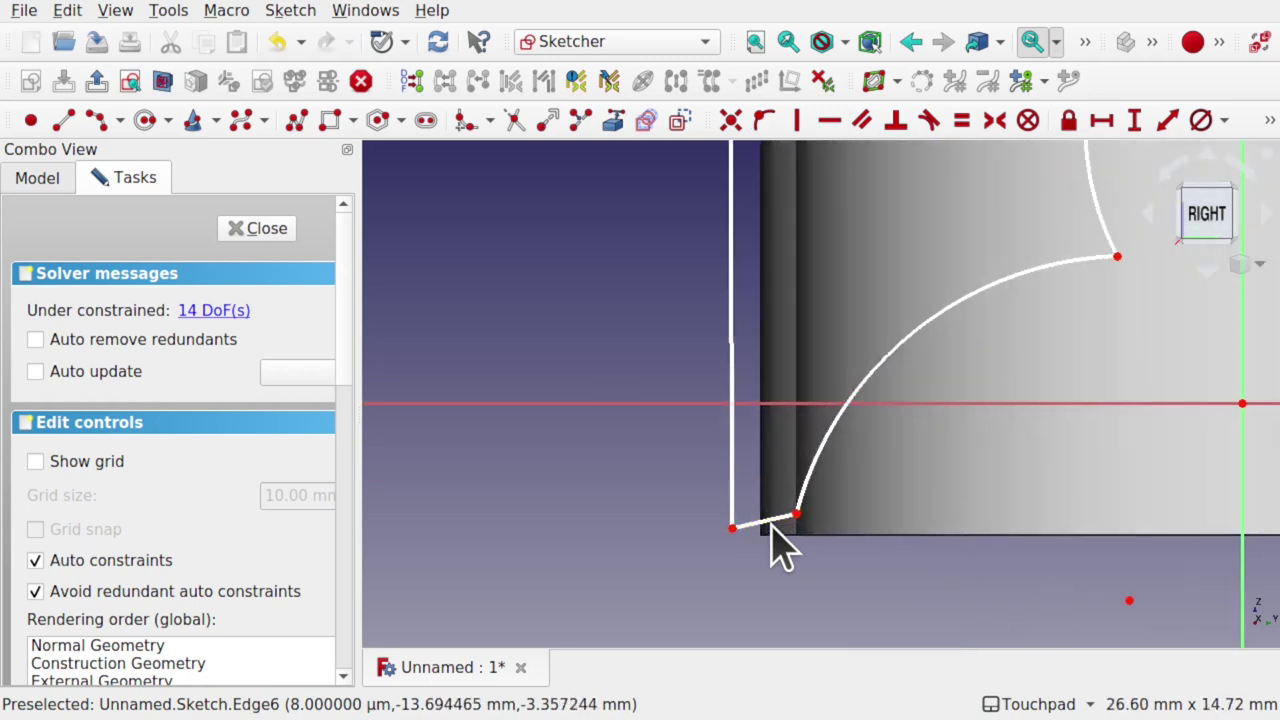
drag(800, 528, 800, 524)
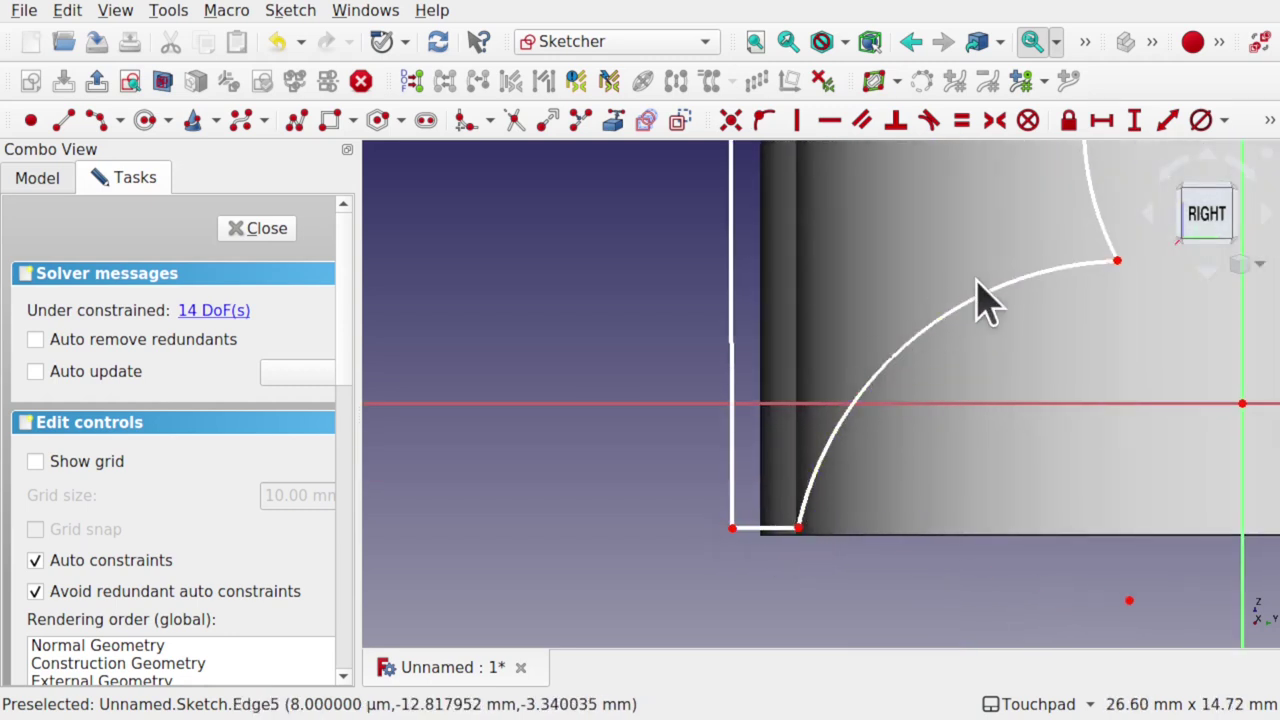
scroll(885, 350, down, 5)
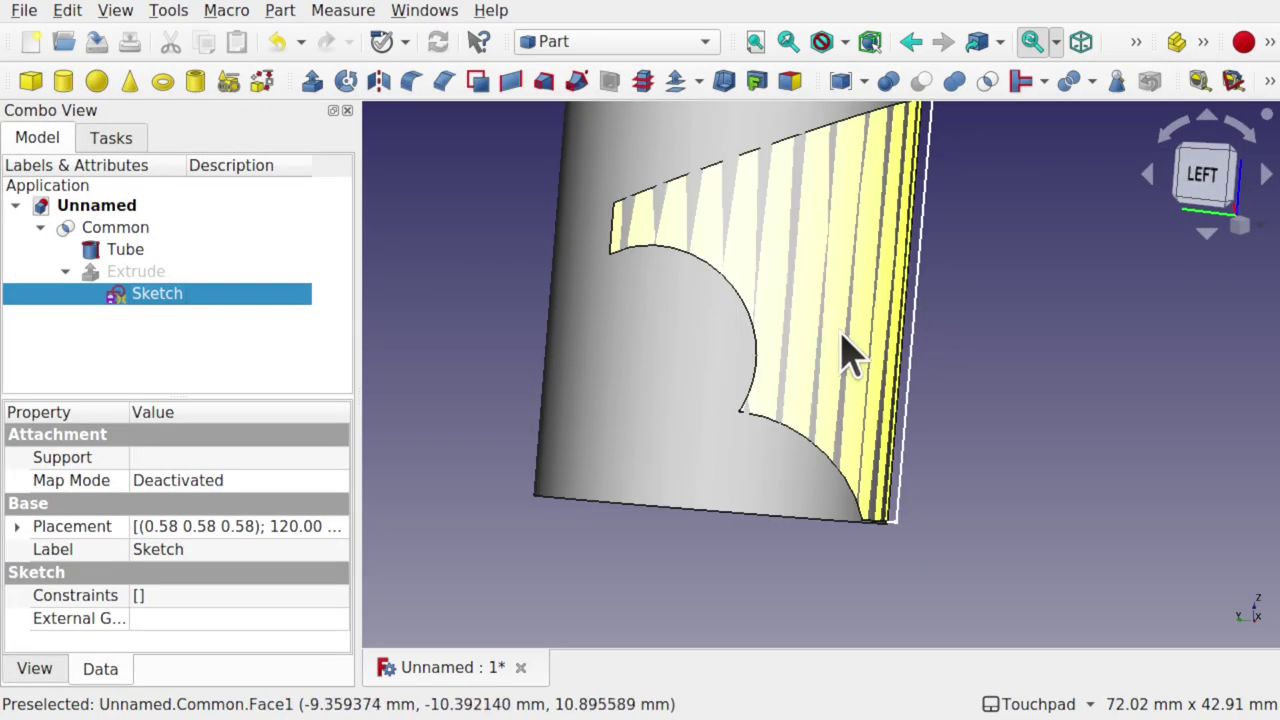
mouse_move(843, 349)
alt+mouse_down()
mouse_move(851, 457)
mouse_move(872, 276)
mouse_move(860, 389)
mouse_move(777, 409)
mouse_move(857, 251)
mouse_move(829, 206)
mouse_move(1001, 211)
mouse_move(1086, 251)
mouse_move(911, 357)
mouse_move(754, 351)
mouse_move(900, 323)
mouse_move(845, 510)
alt+mouse_up()
Hide the tube briefly to expose the shell, then make the tube visible again
click(660, 395)
key(space)
click(845, 510)
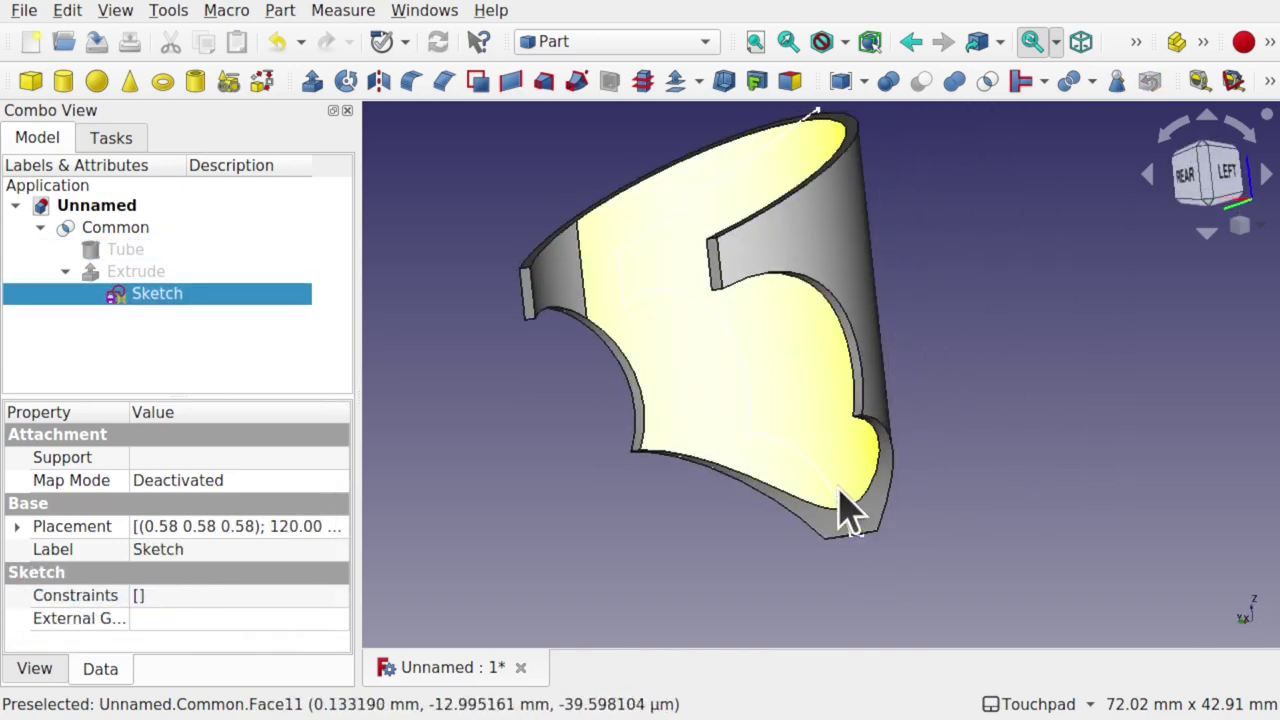
click(165, 250)
key(space)
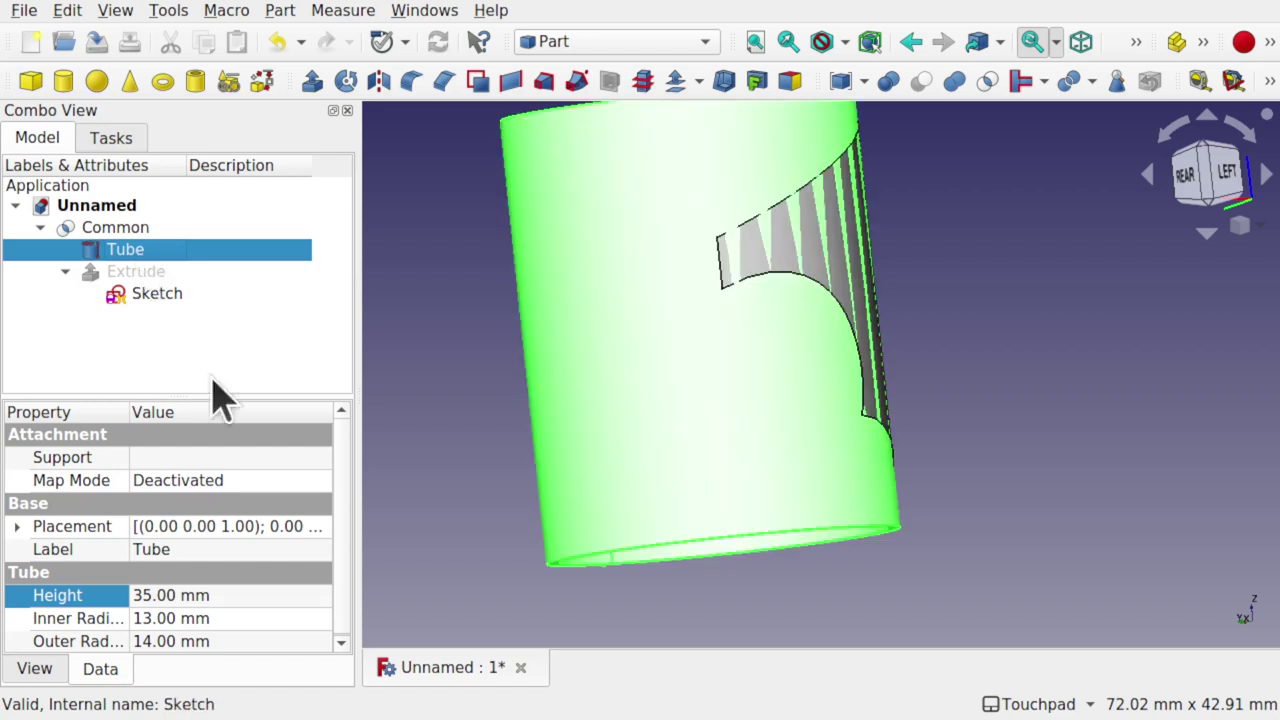
Set the tube's Transparency to 60 in its View properties
click(35, 669)
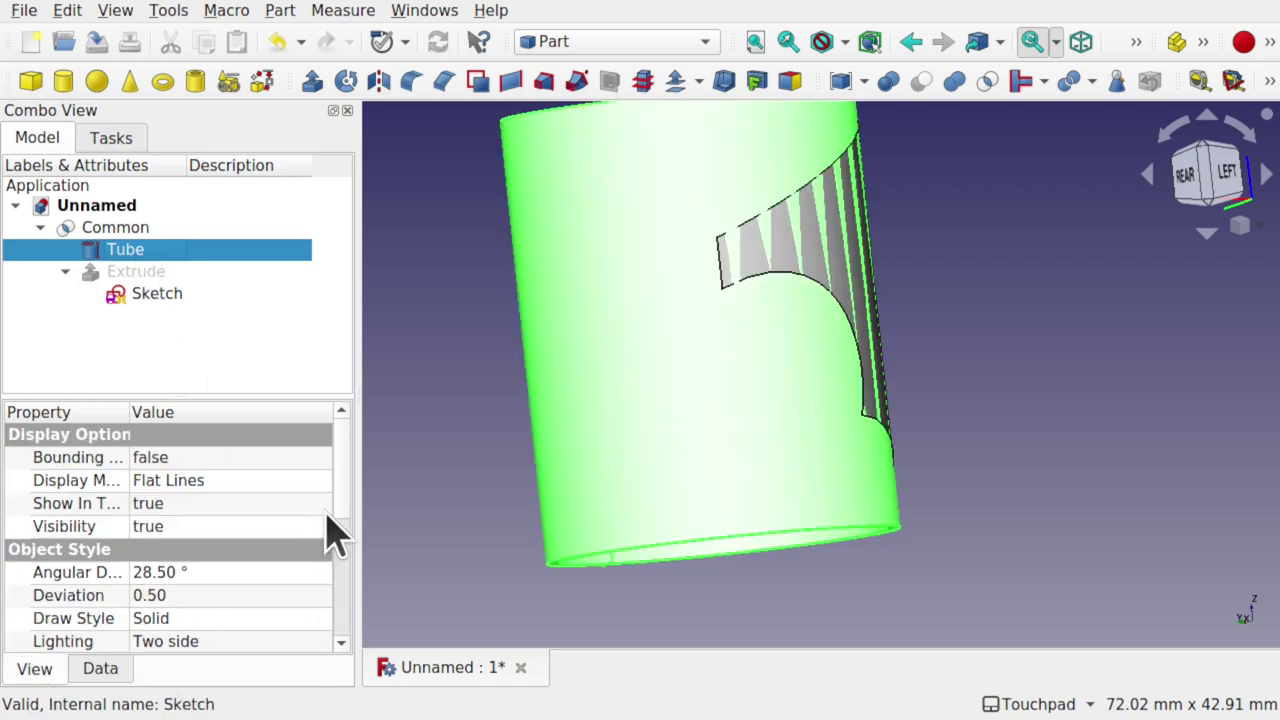
scroll(335, 545, down, 5)
click(238, 570)
click(194, 549)
text(60)
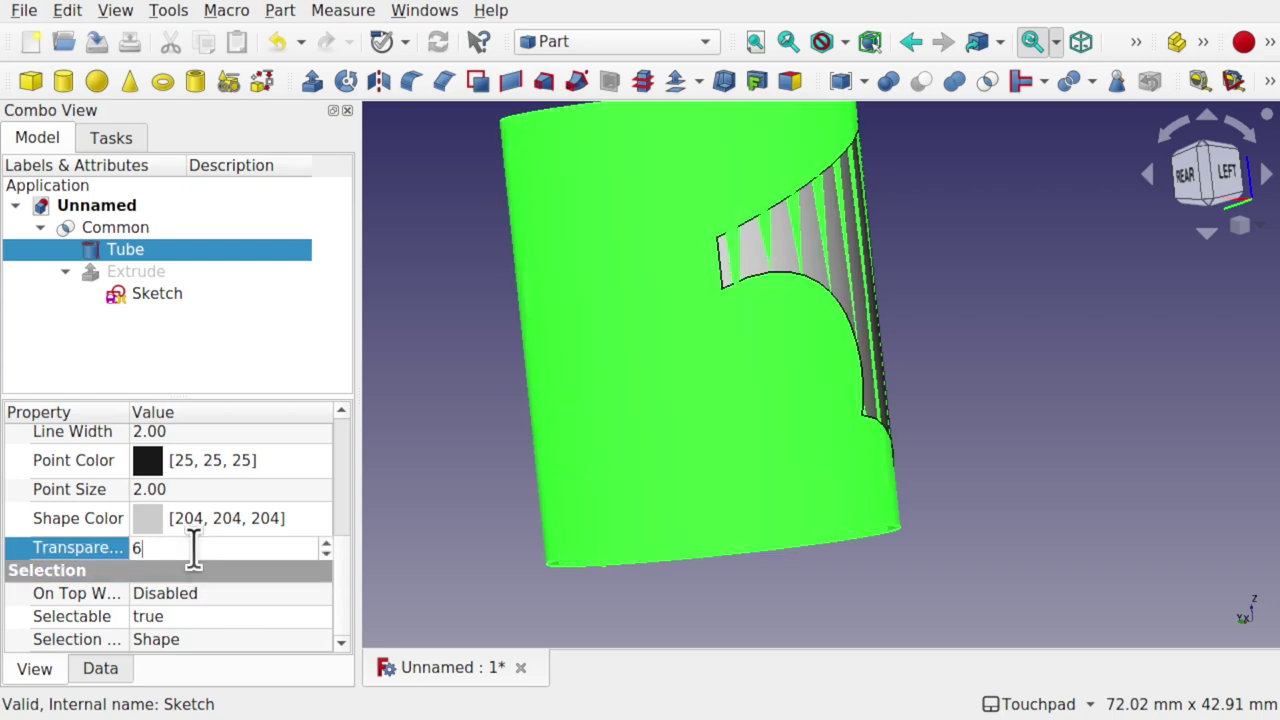
Orbit and zoom around the semi-transparent tube to inspect the shell and cut profile inside
click(985, 447)
alt+drag(971, 443, 885, 463)
scroll(885, 463, up, 7)
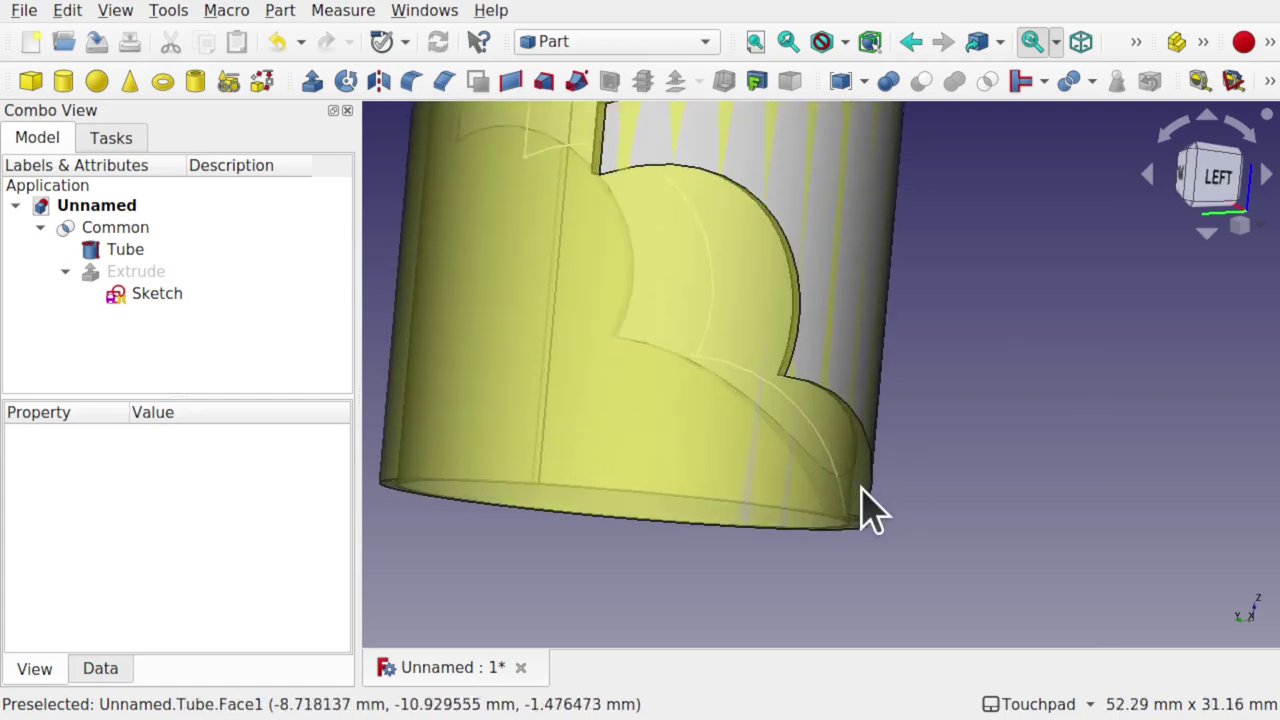
alt+drag(846, 356, 926, 514)
scroll(880, 480, down, 6)
scroll(857, 490, up, 5)
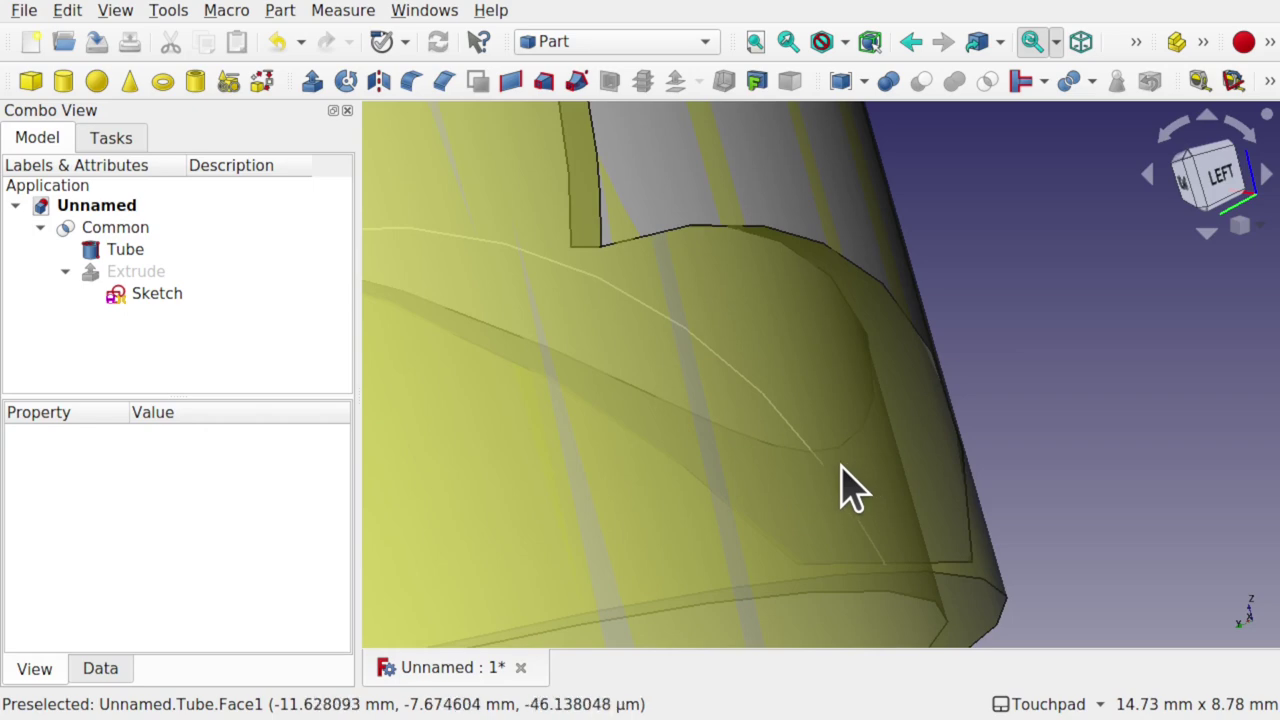
scroll(848, 490, down, 5)
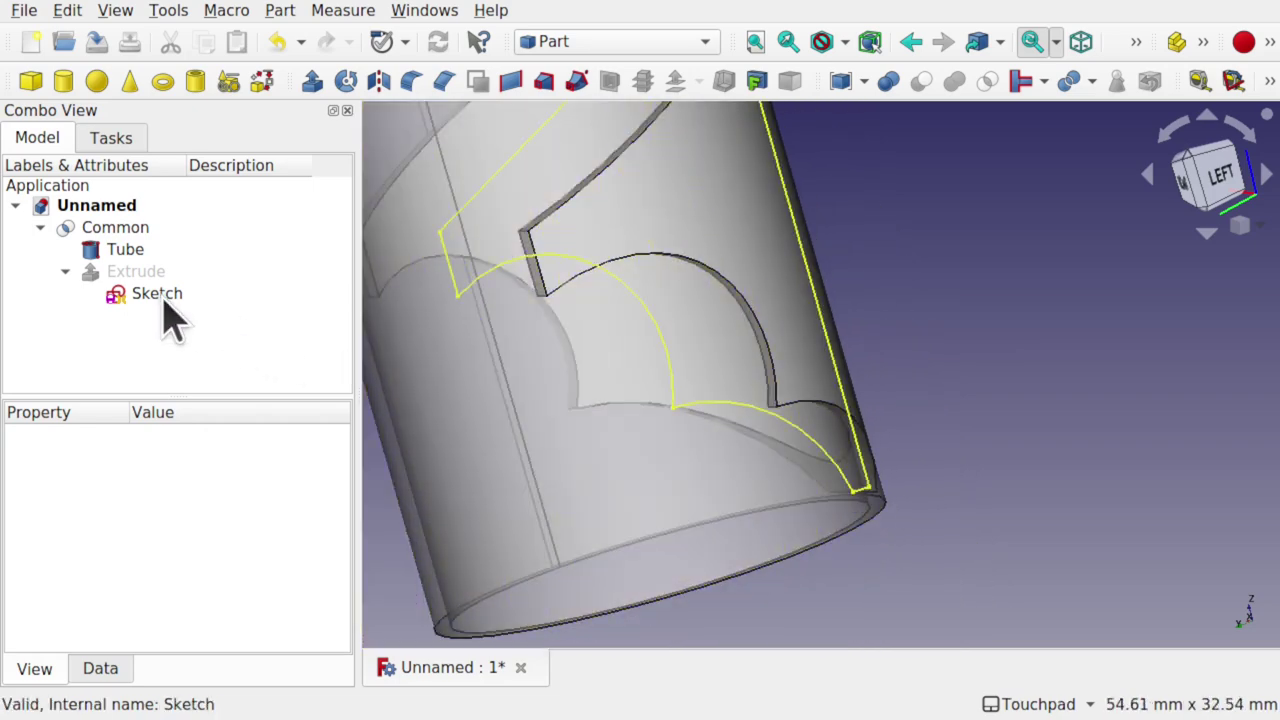
click(122, 230)
alt+drag(557, 343, 743, 348)
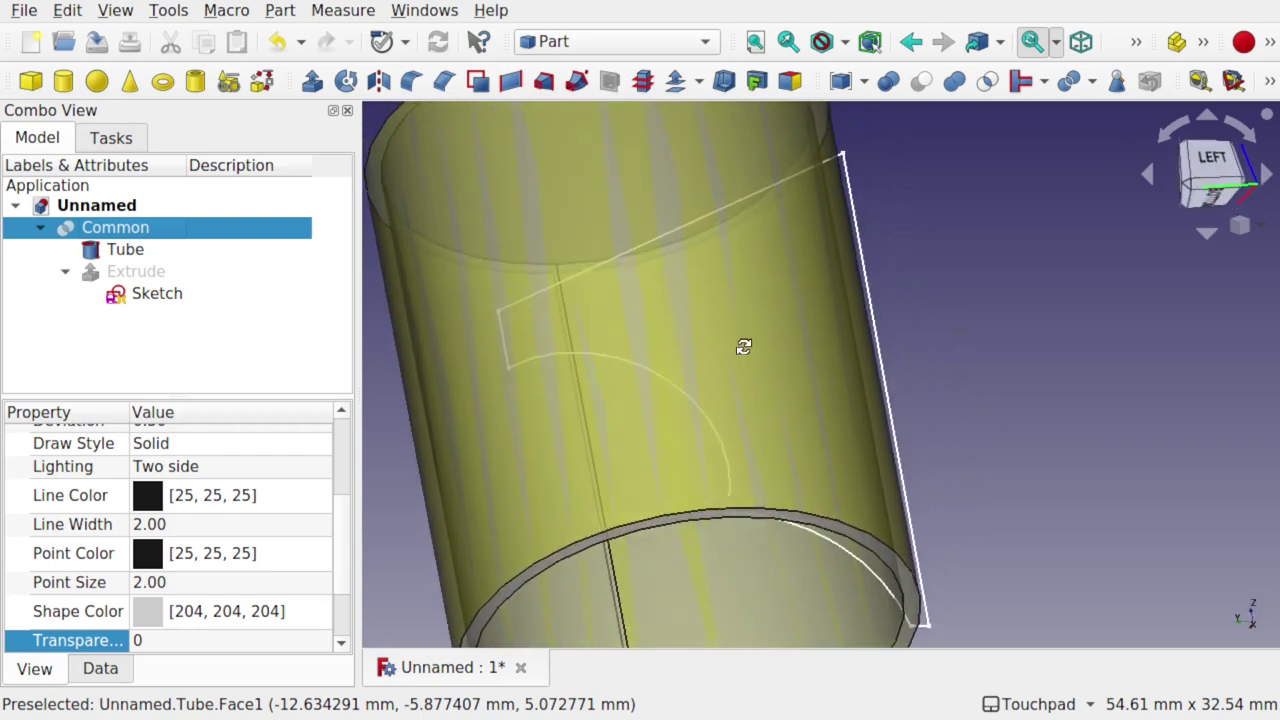
mouse_move(829, 591)
alt+mouse_down()
mouse_move(886, 586)
mouse_move(851, 580)
alt+mouse_up()
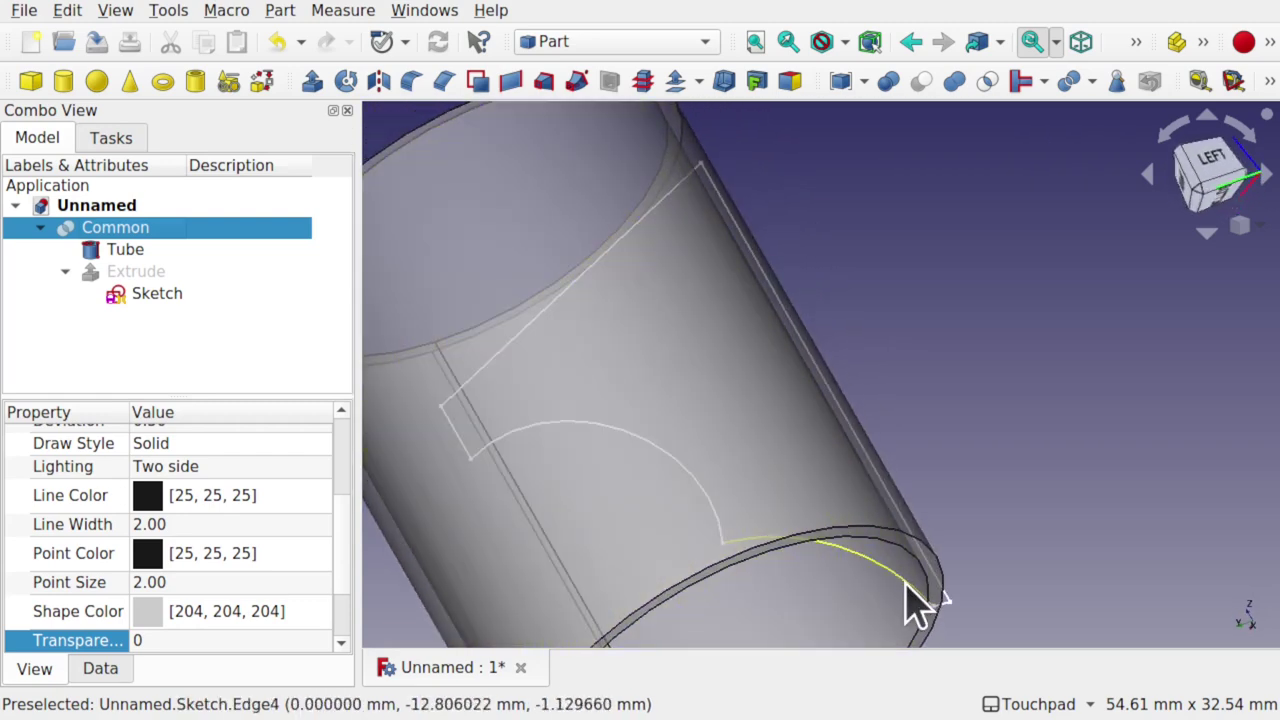
alt+drag(943, 614, 958, 548)
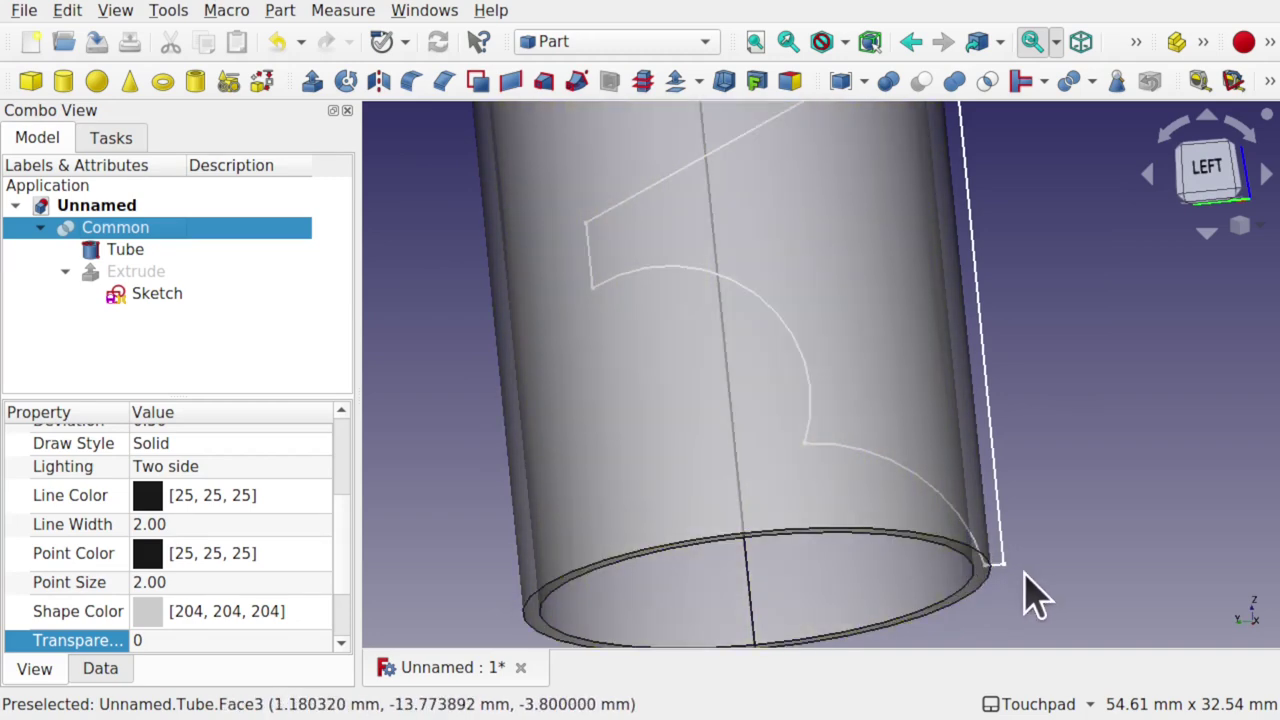
Open the cutter sketch to look it over, then close it again
double_click(160, 295)
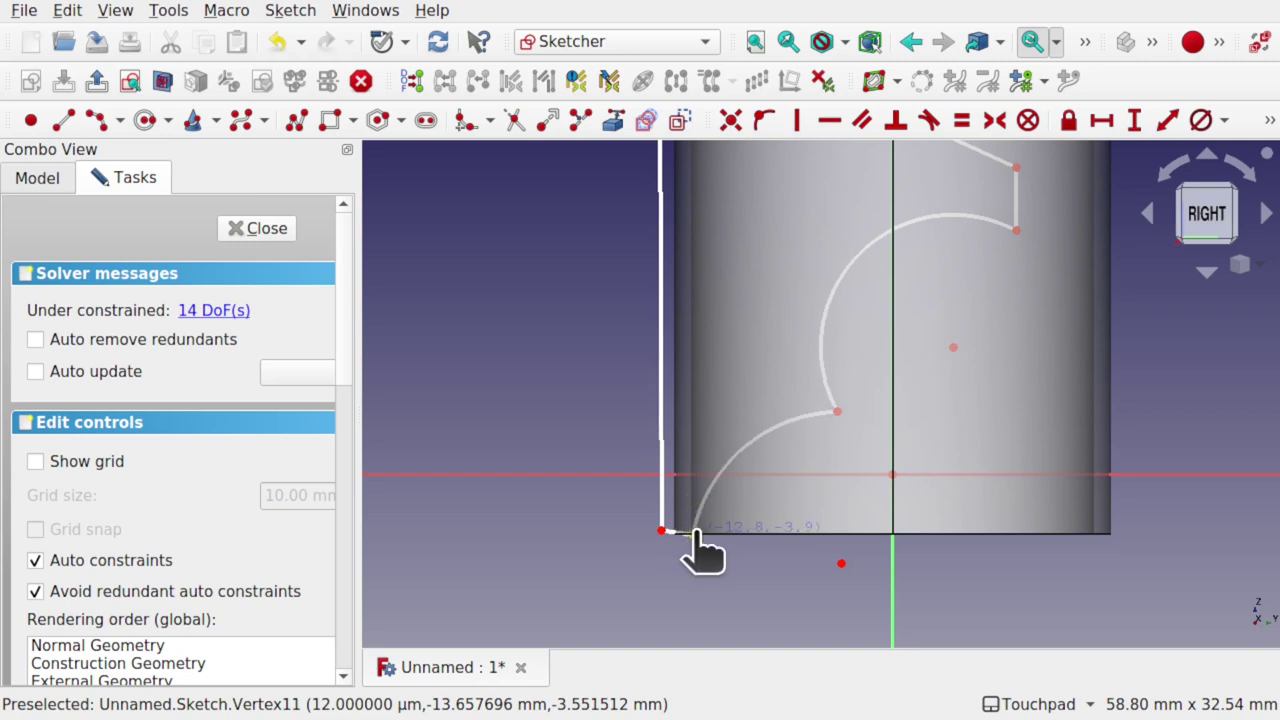
scroll(683, 535, up, 5)
scroll(683, 535, up, 1)
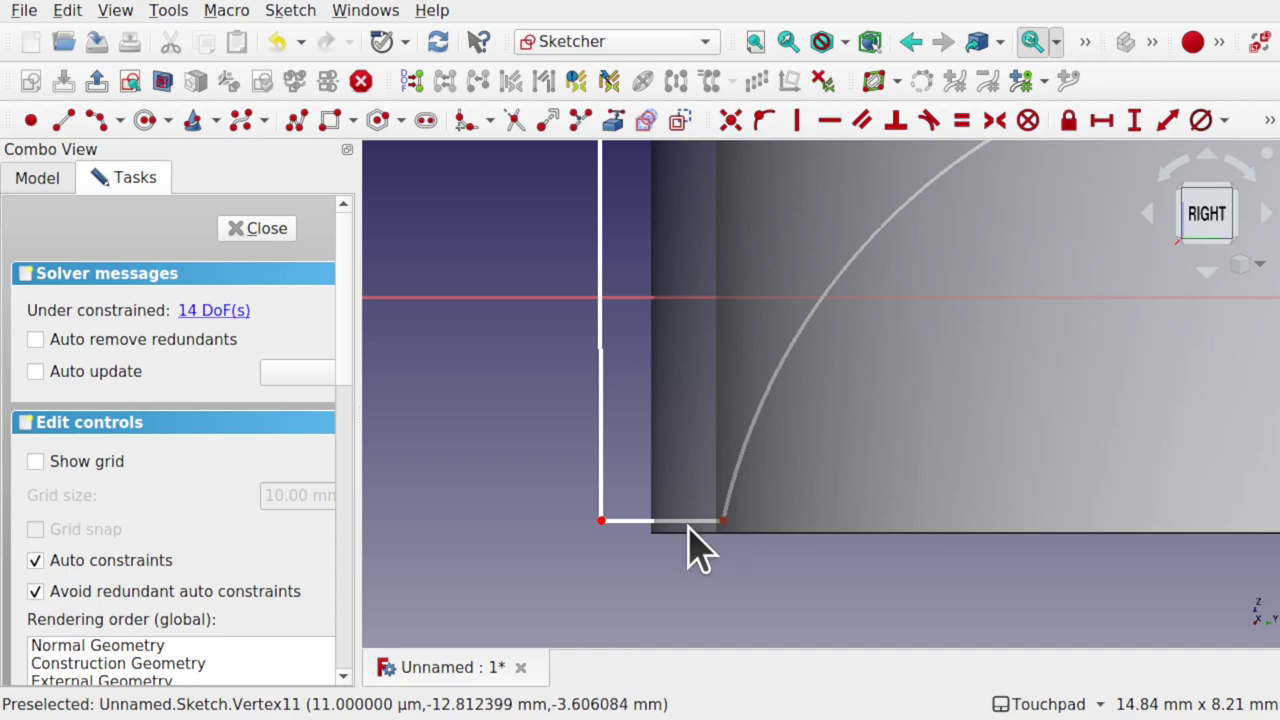
click(263, 233)
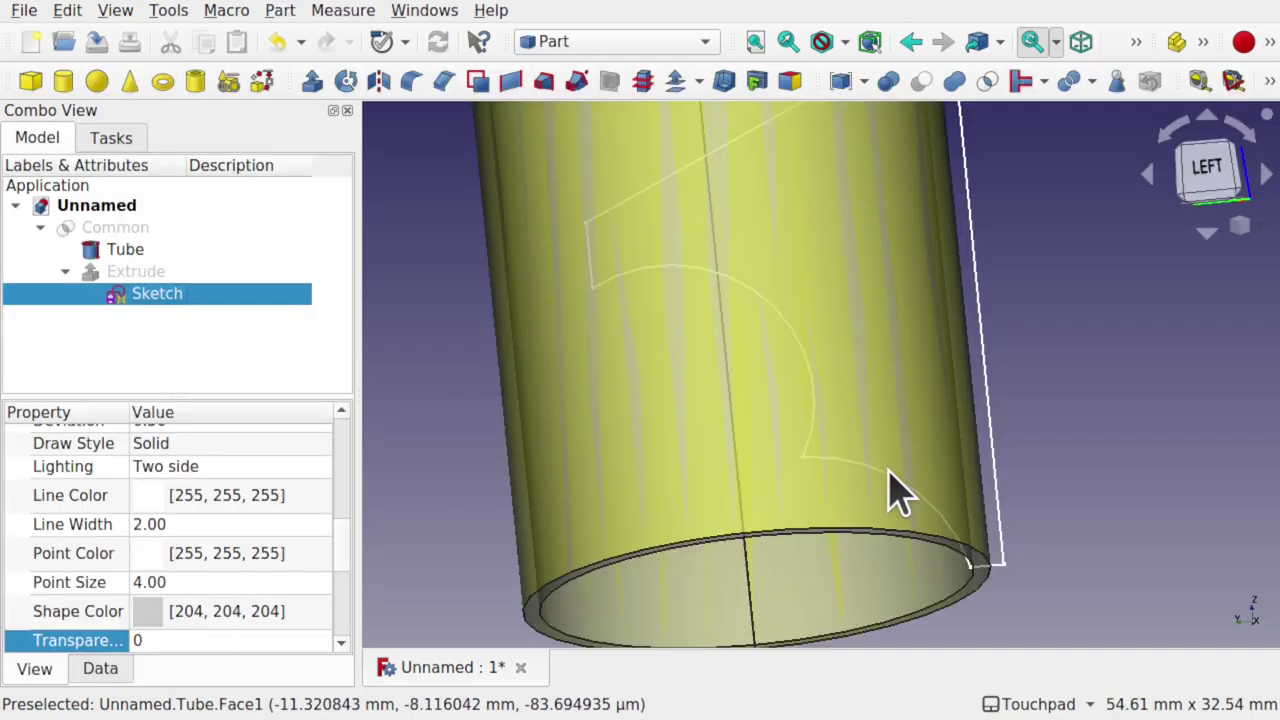
Show the Common shell as a solid and orbit to inspect its curved face
click(120, 232)
key(space)
click(128, 254)
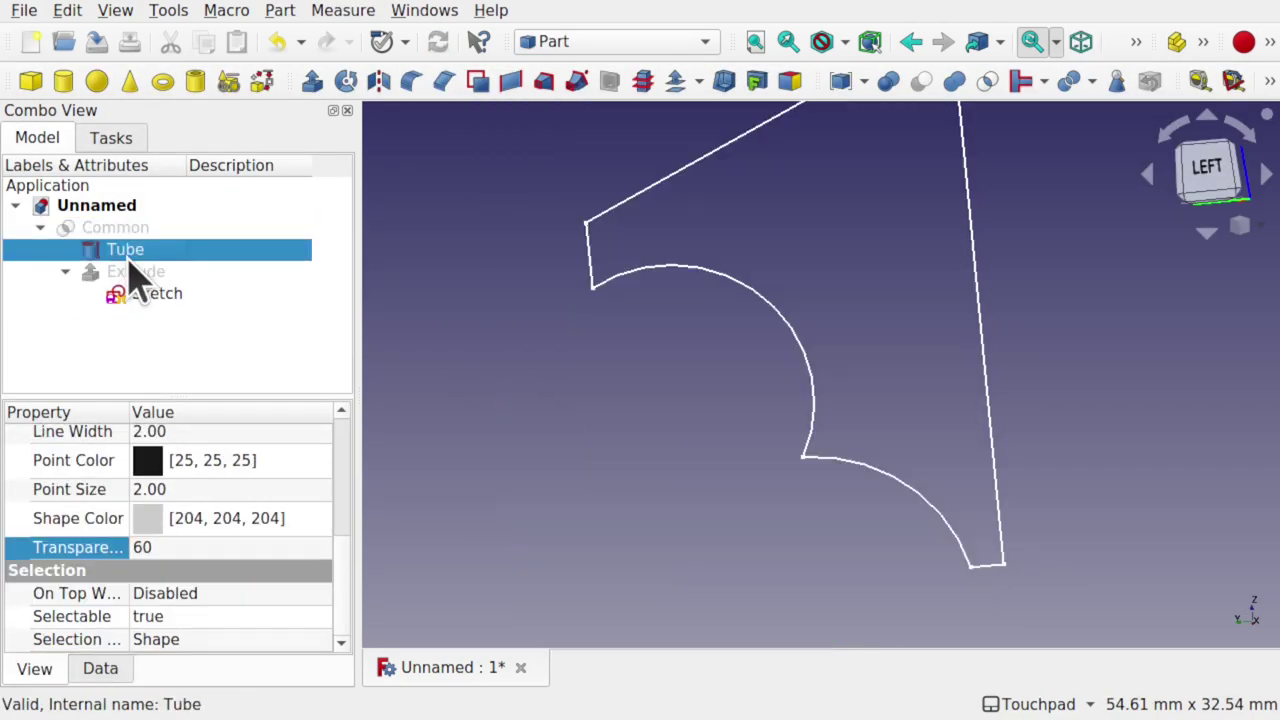
click(124, 232)
key(space)
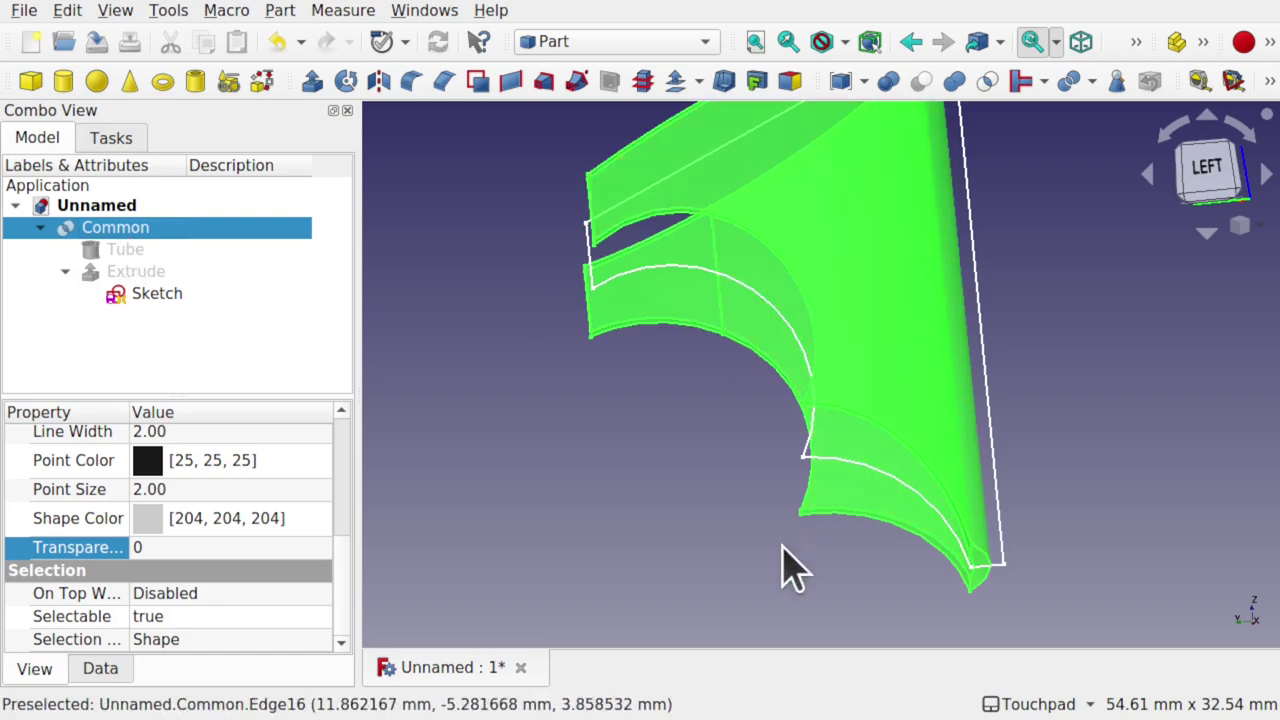
click(835, 570)
alt+drag(835, 570, 857, 429)
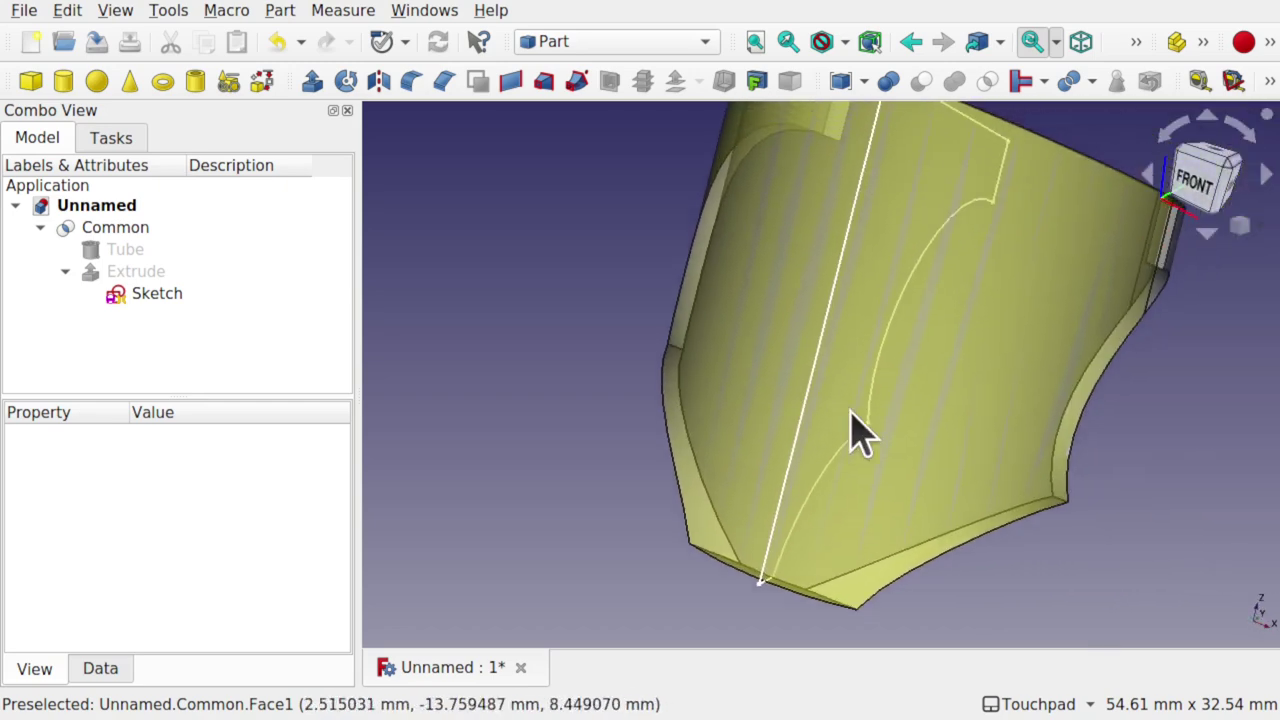
From the front view, switch to Sketcher and create a new sketch on the XY plane
click(1198, 185)
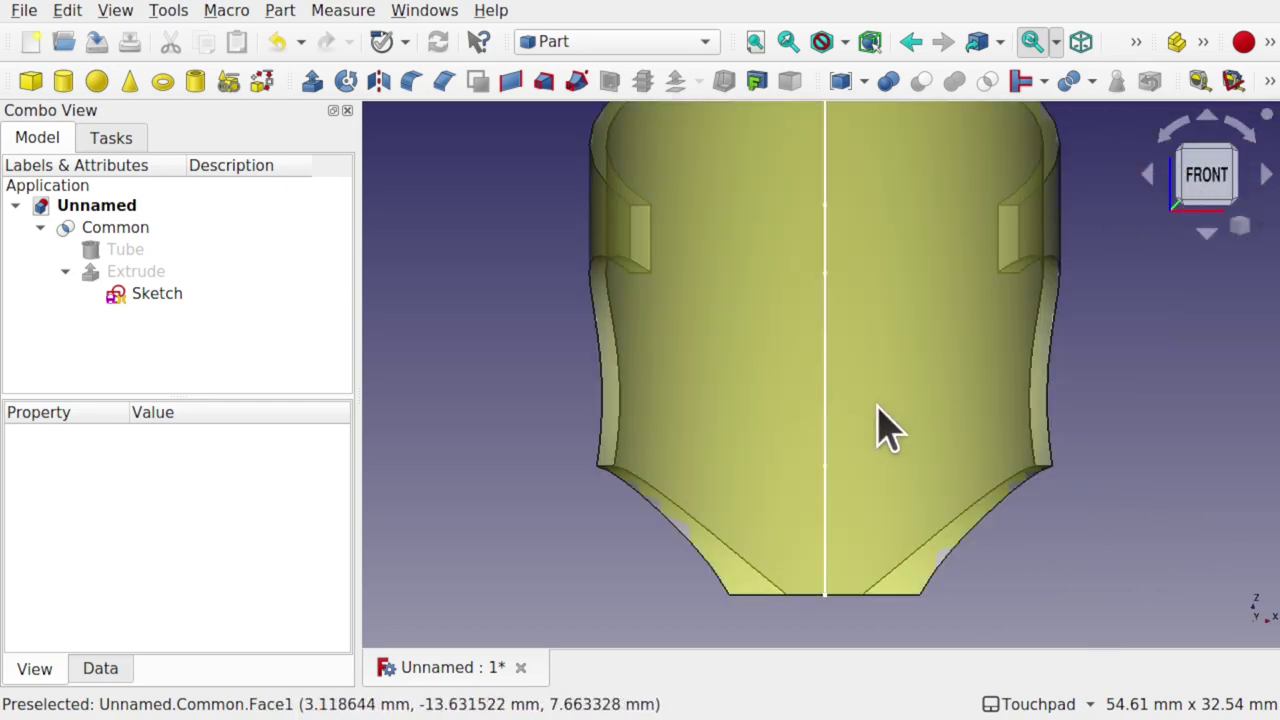
scroll(885, 430, down, 3)
click(610, 41)
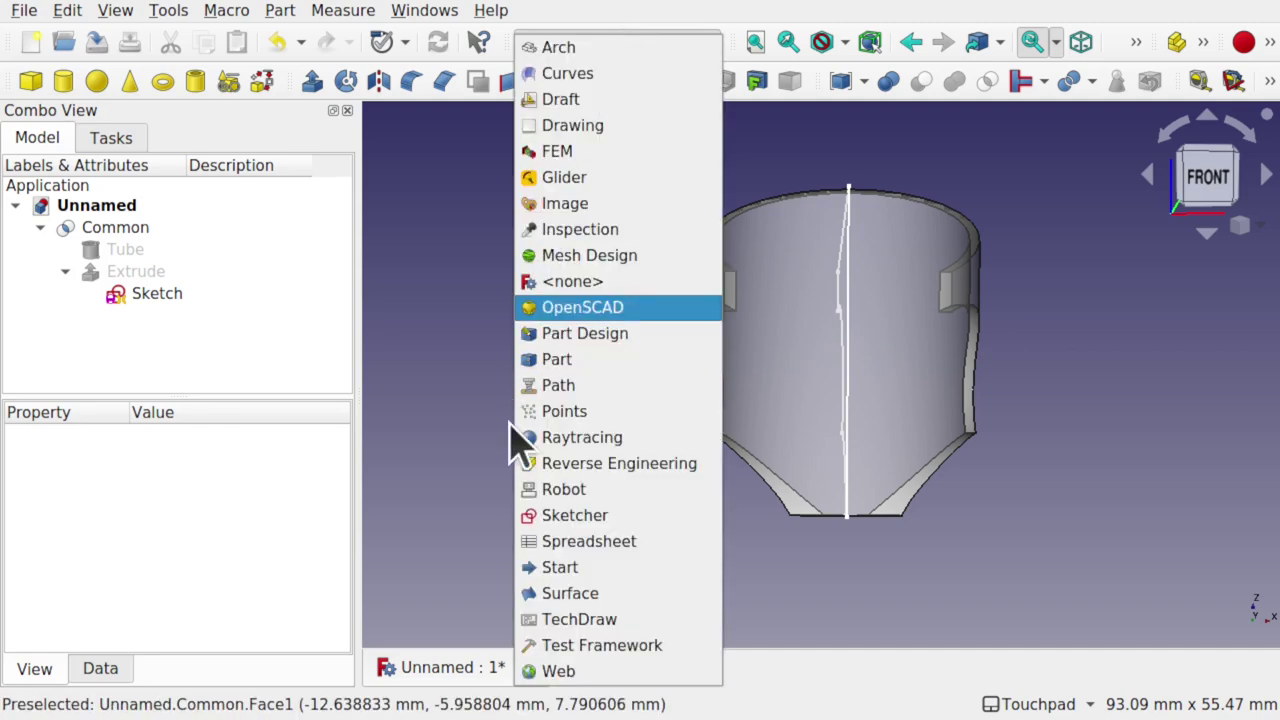
click(583, 520)
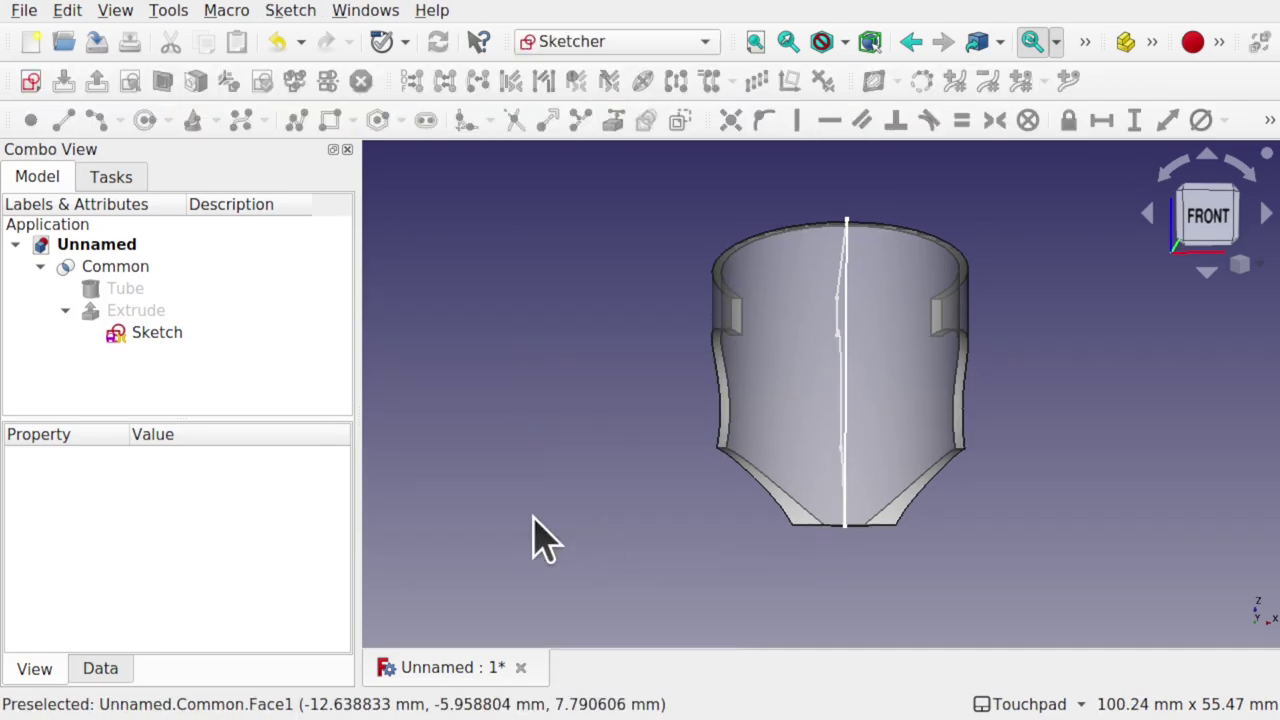
click(30, 81)
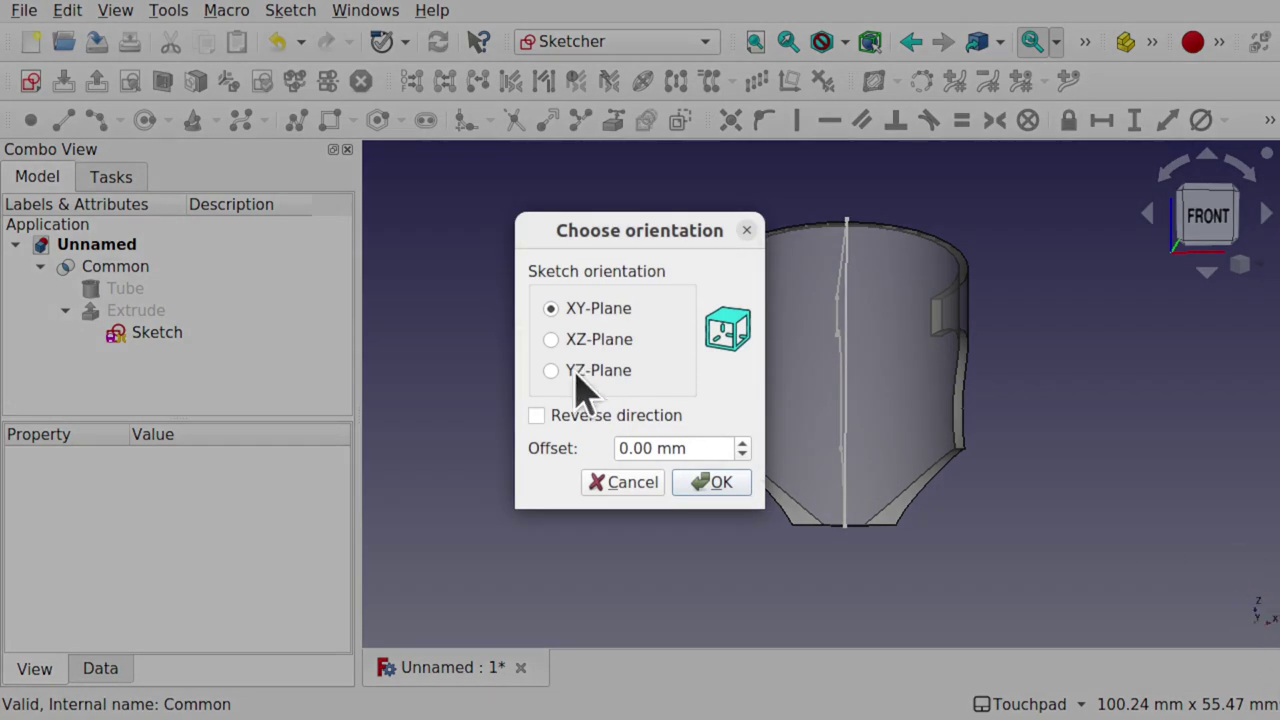
click(718, 483)
alt+drag(705, 383, 535, 380)
Close the sketch and reorient Sketch001 onto the XZ plane
click(258, 230)
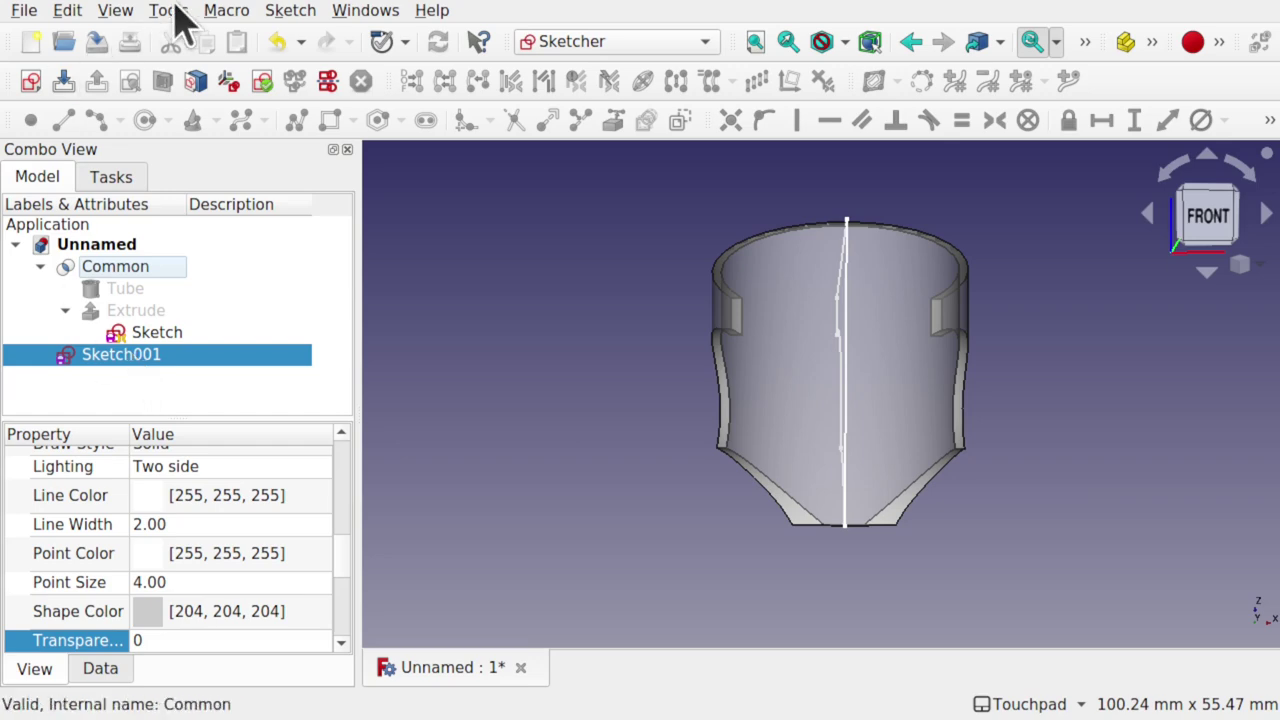
click(289, 12)
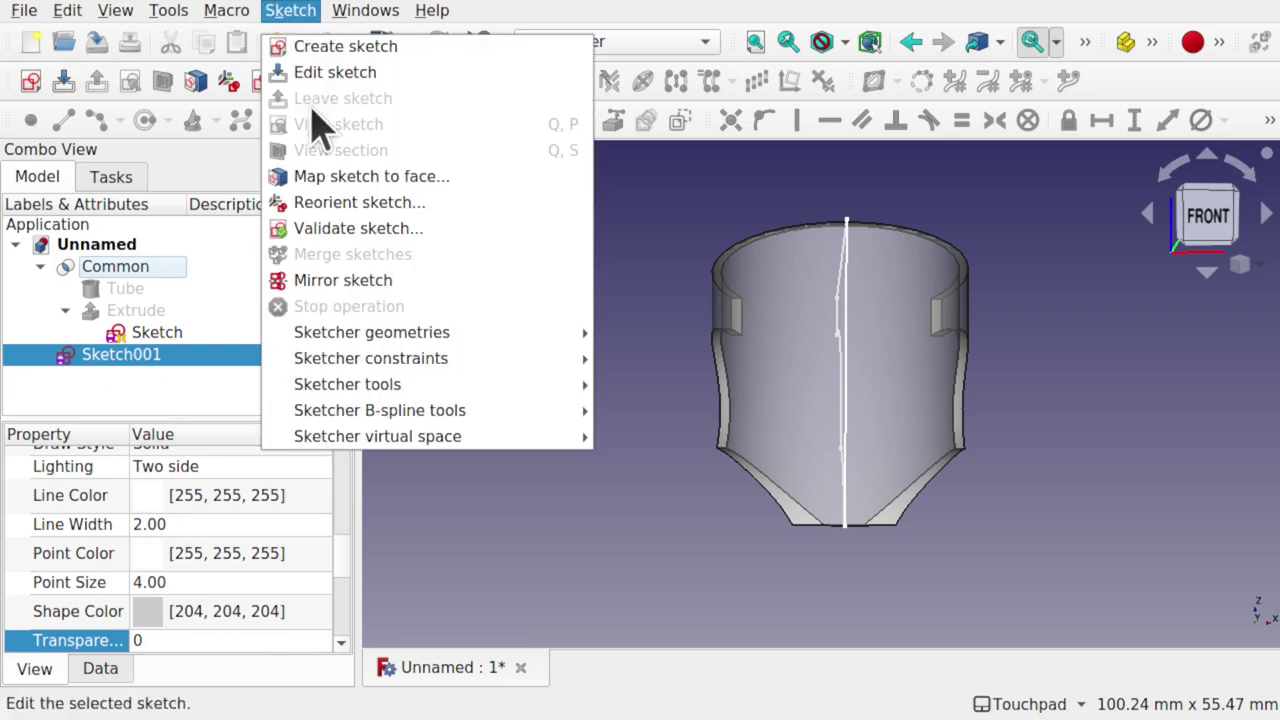
click(330, 205)
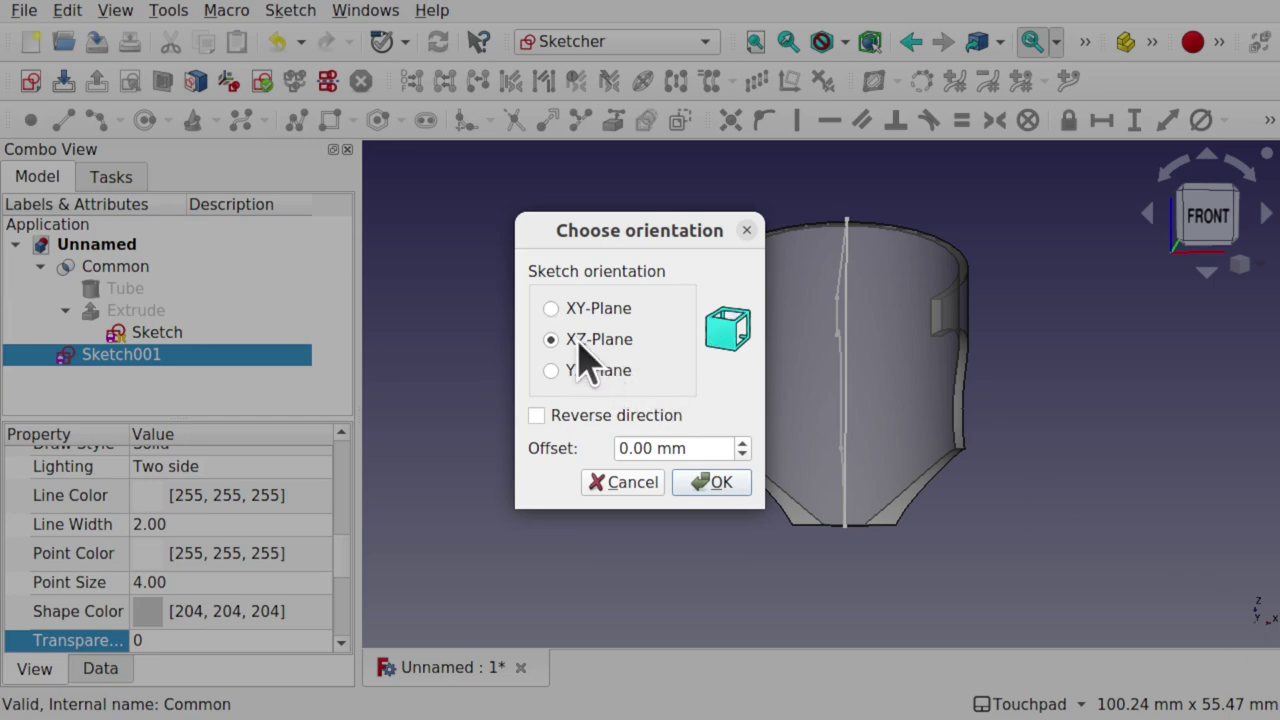
click(727, 496)
mouse_move(874, 429)
mouse_down()
mouse_move(633, 449)
mouse_move(665, 415)
mouse_move(680, 403)
mouse_move(757, 545)
mouse_up()
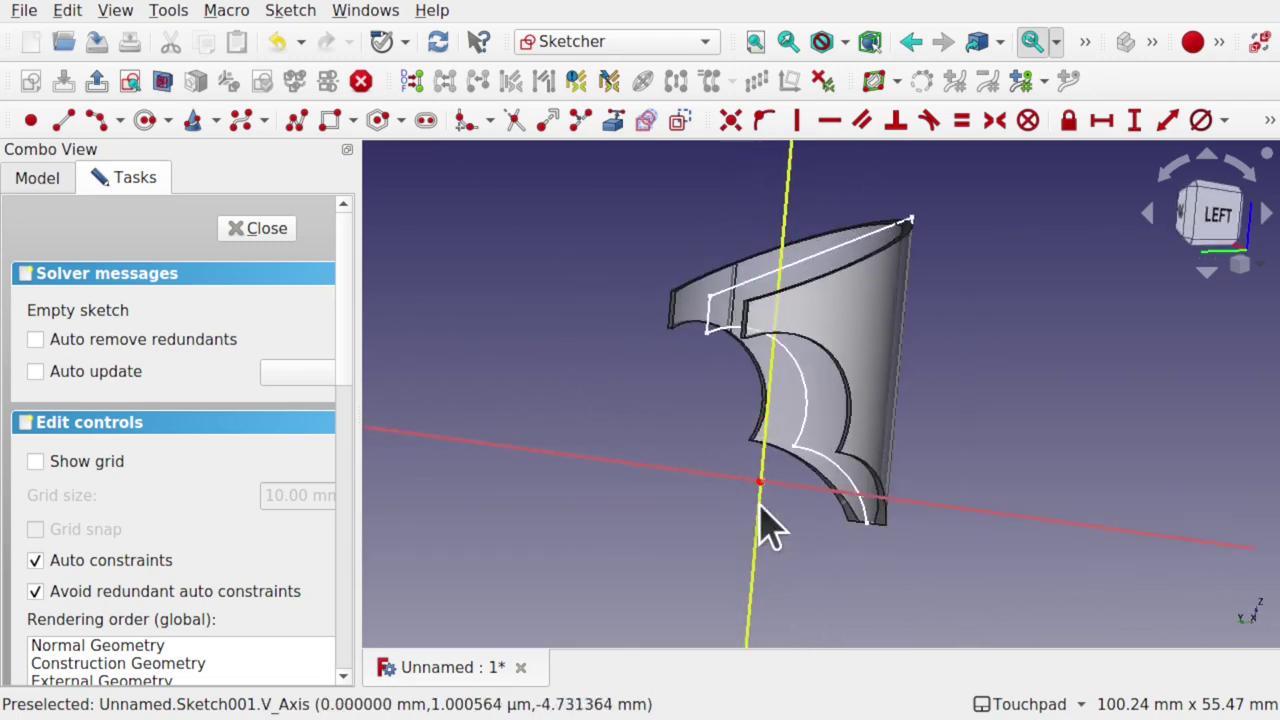
Close the sketch again and reopen Reorient sketch with XZ-Plane chosen
click(262, 230)
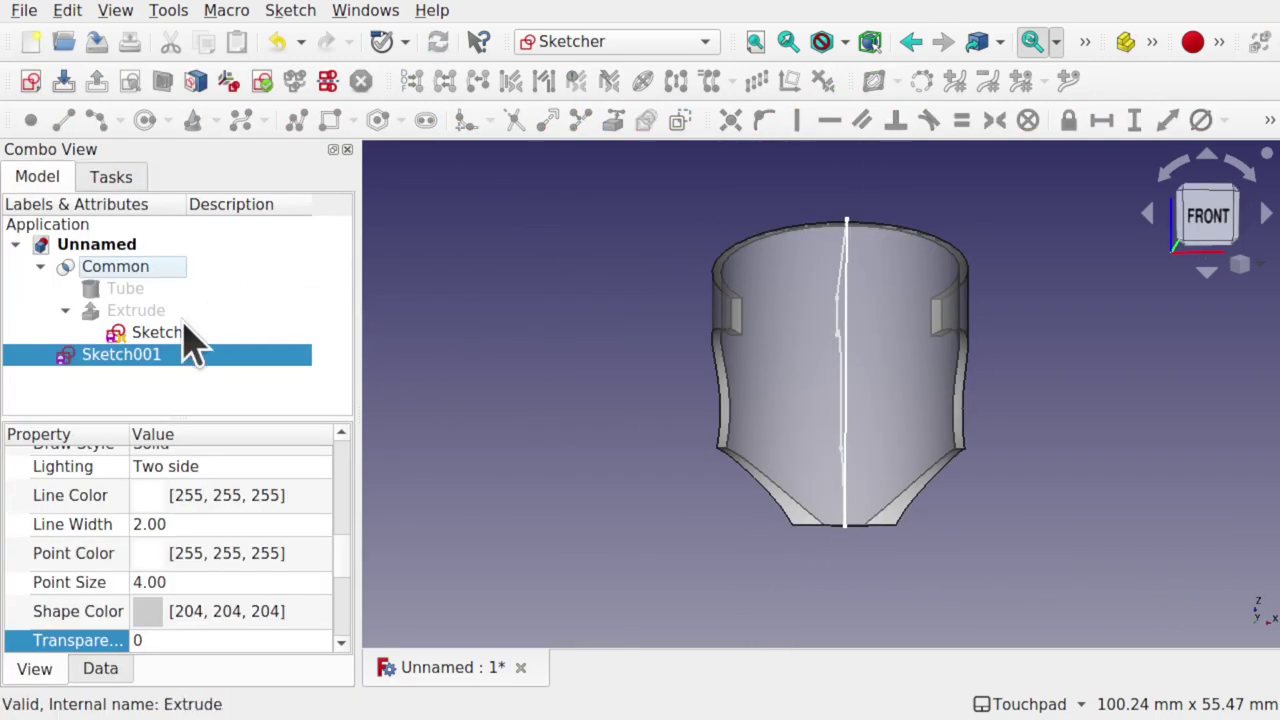
click(289, 12)
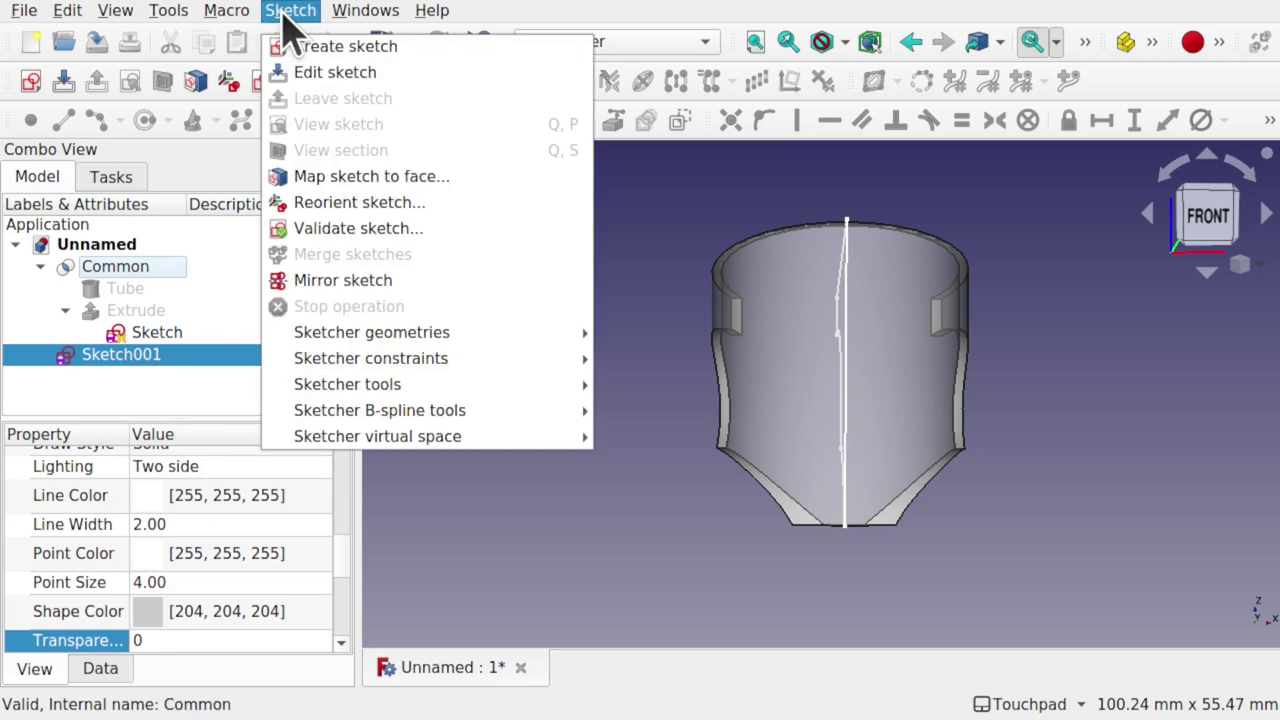
click(380, 202)
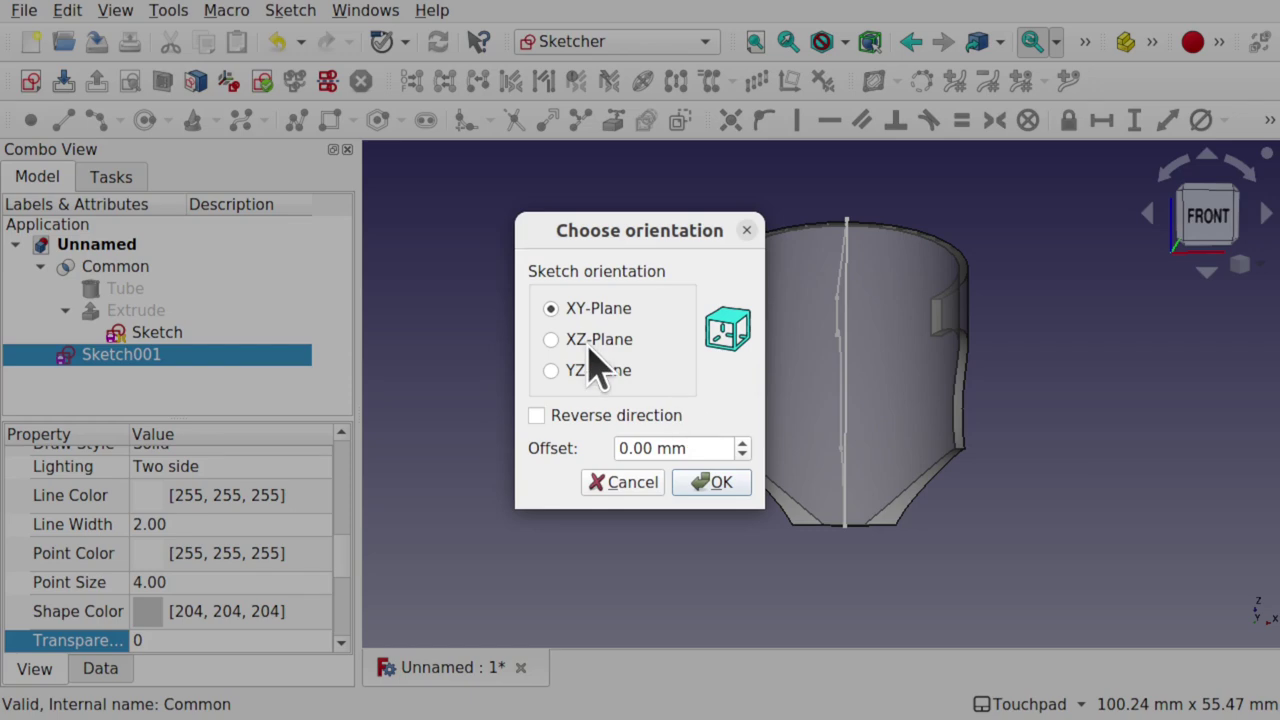
Confirm the XZ plane for Sketch001 and return to the front view
click(712, 484)
mouse_move(709, 494)
alt+mouse_down()
mouse_move(783, 423)
mouse_move(674, 432)
alt+mouse_up()
key(1)
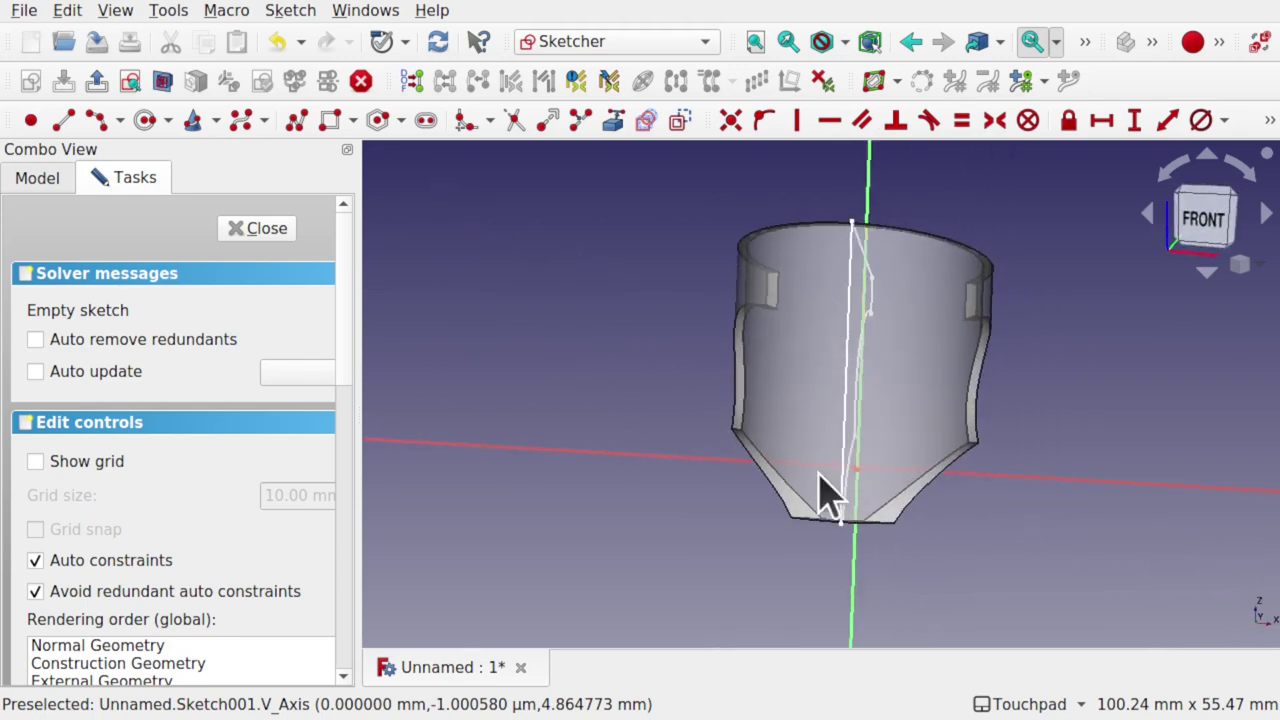
Set Sketch001's Placement position y to -21 mm in its Data properties
click(38, 180)
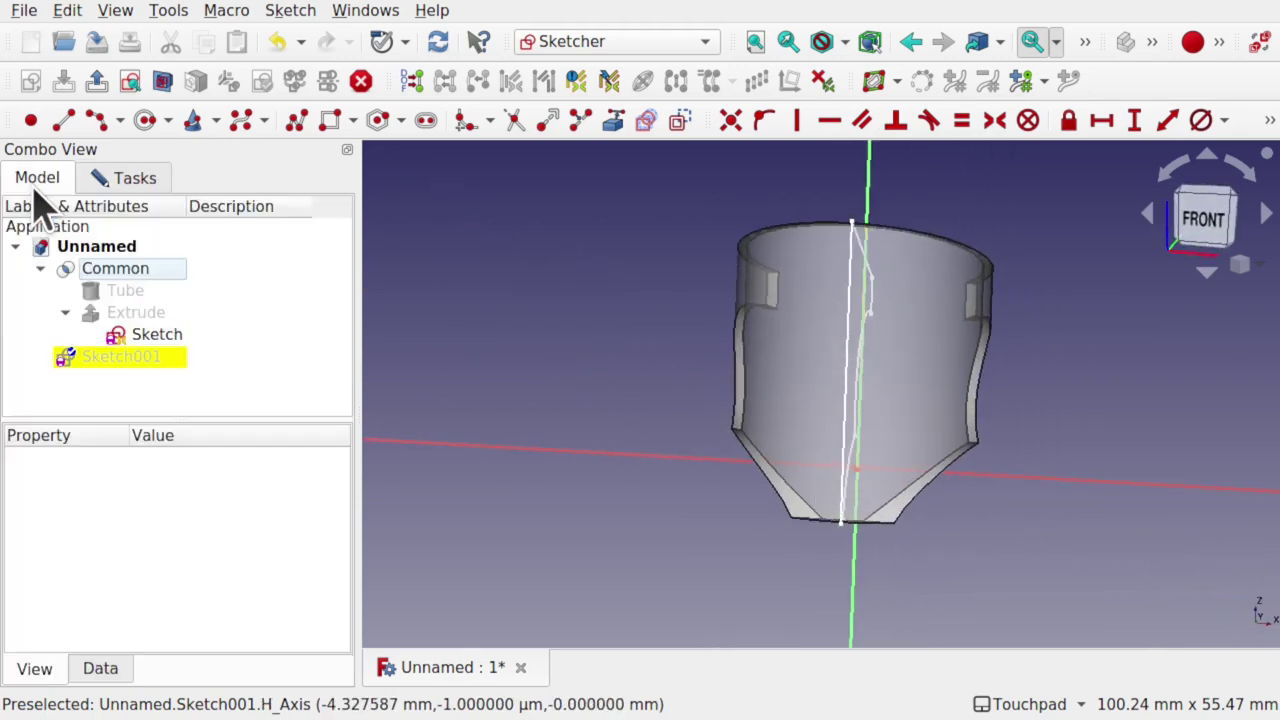
click(117, 359)
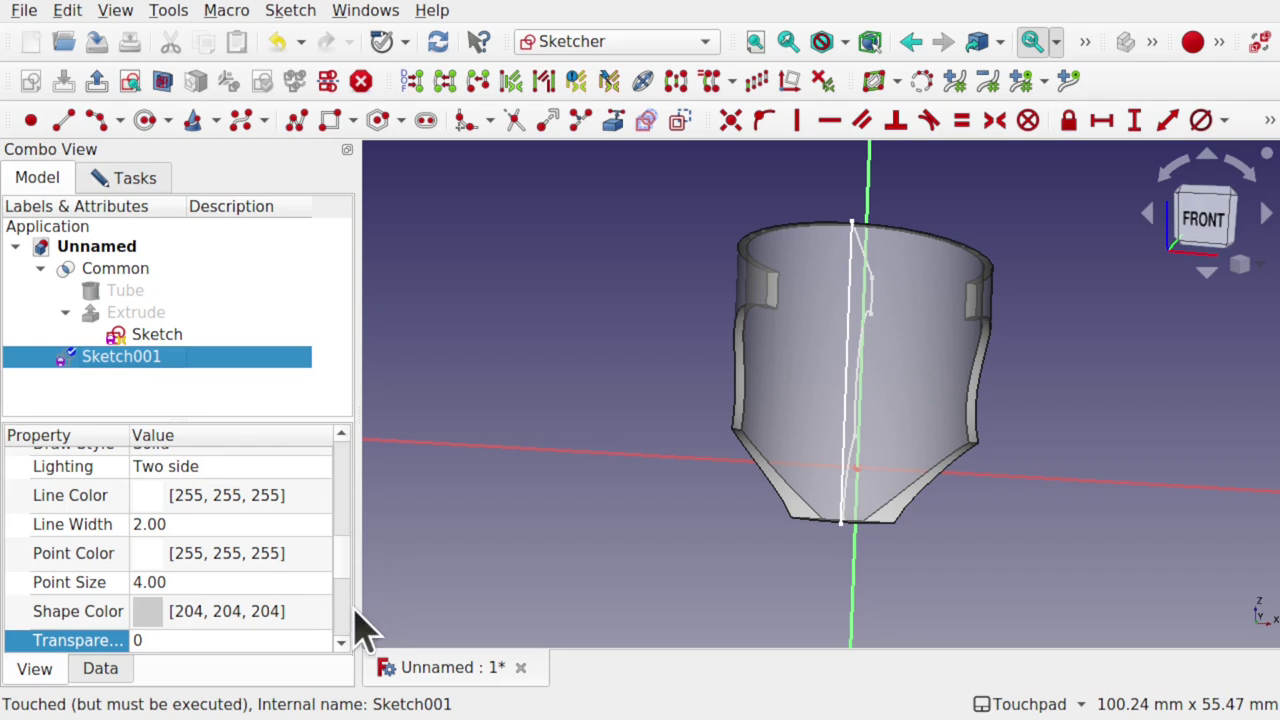
click(100, 669)
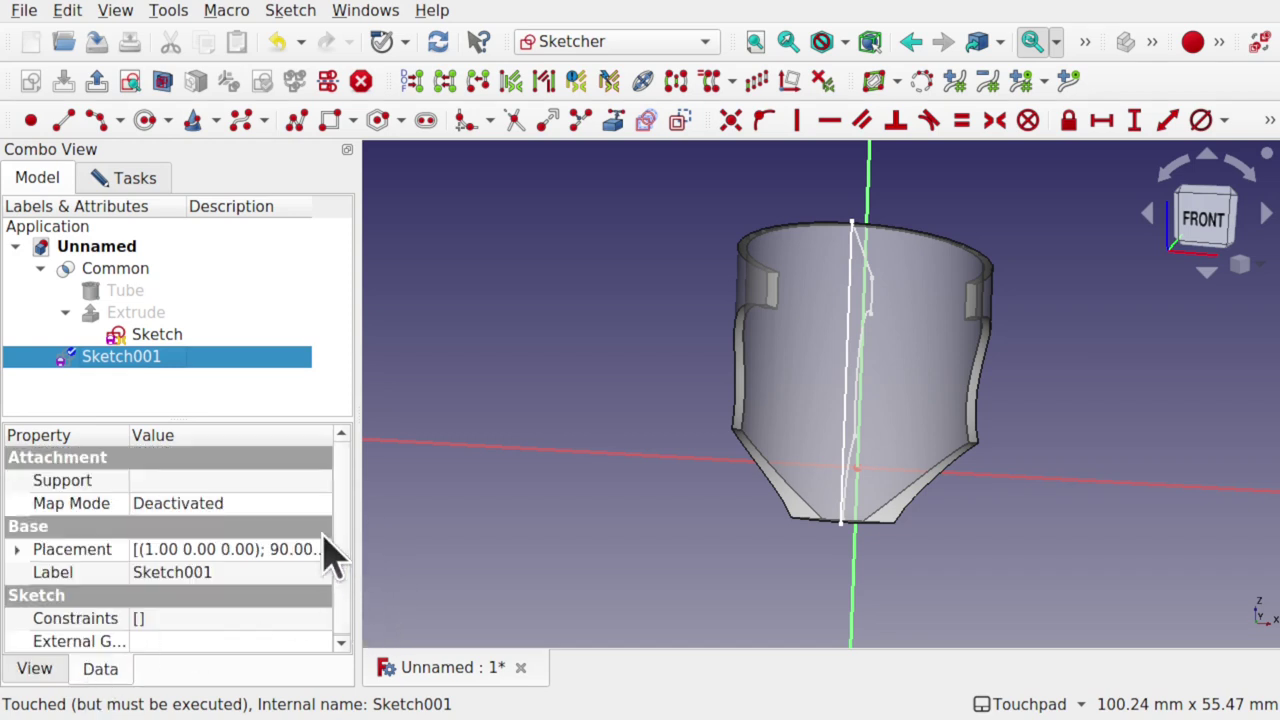
click(17, 549)
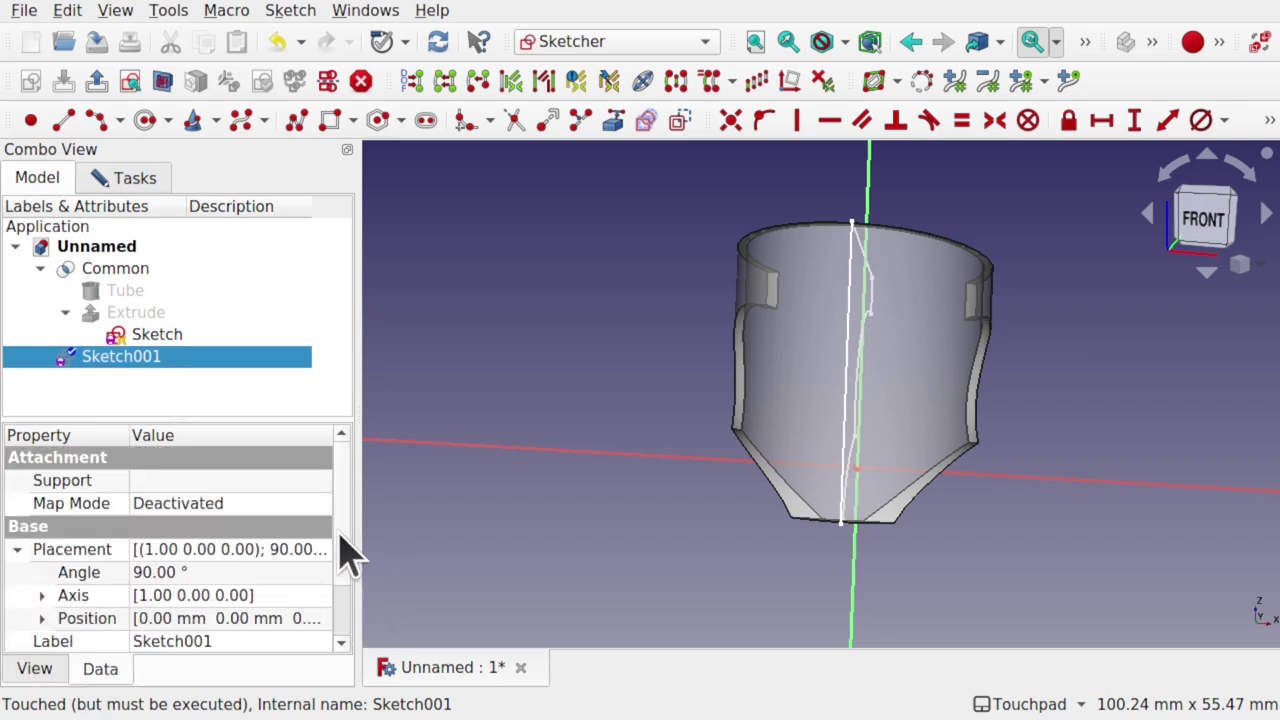
scroll(300, 580, down, 1)
click(41, 548)
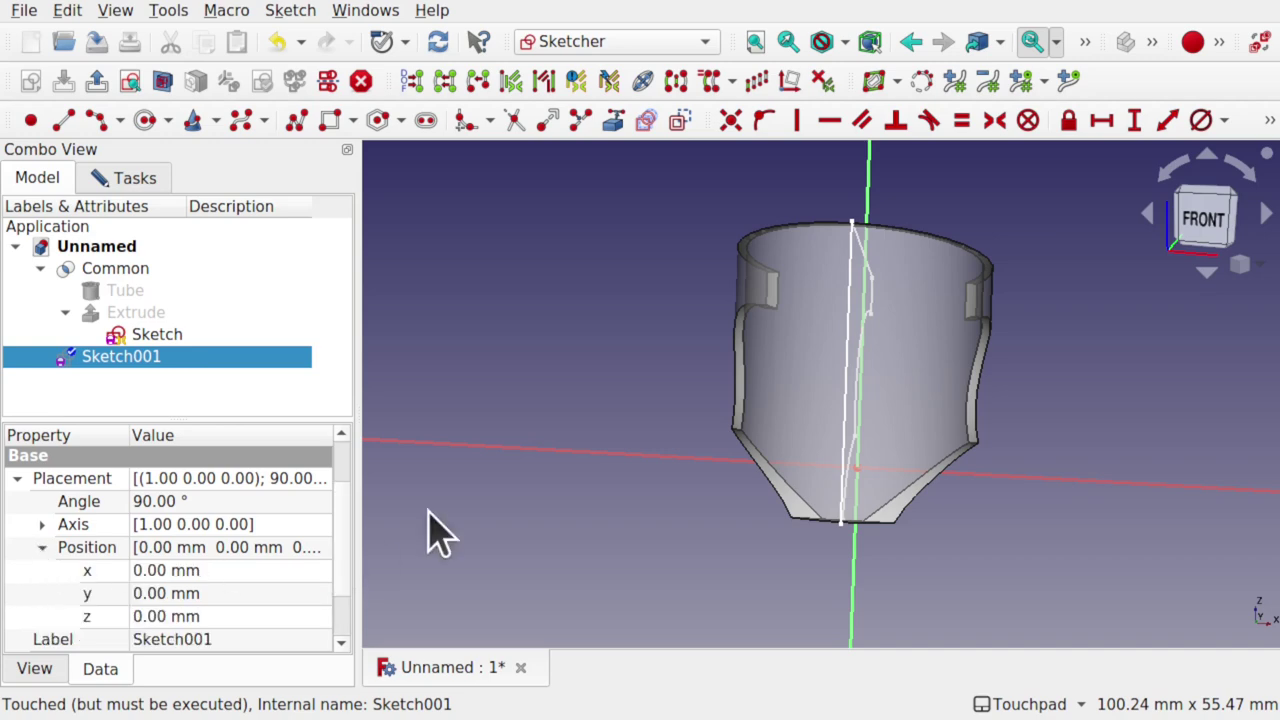
alt+drag(1051, 560, 1250, 640)
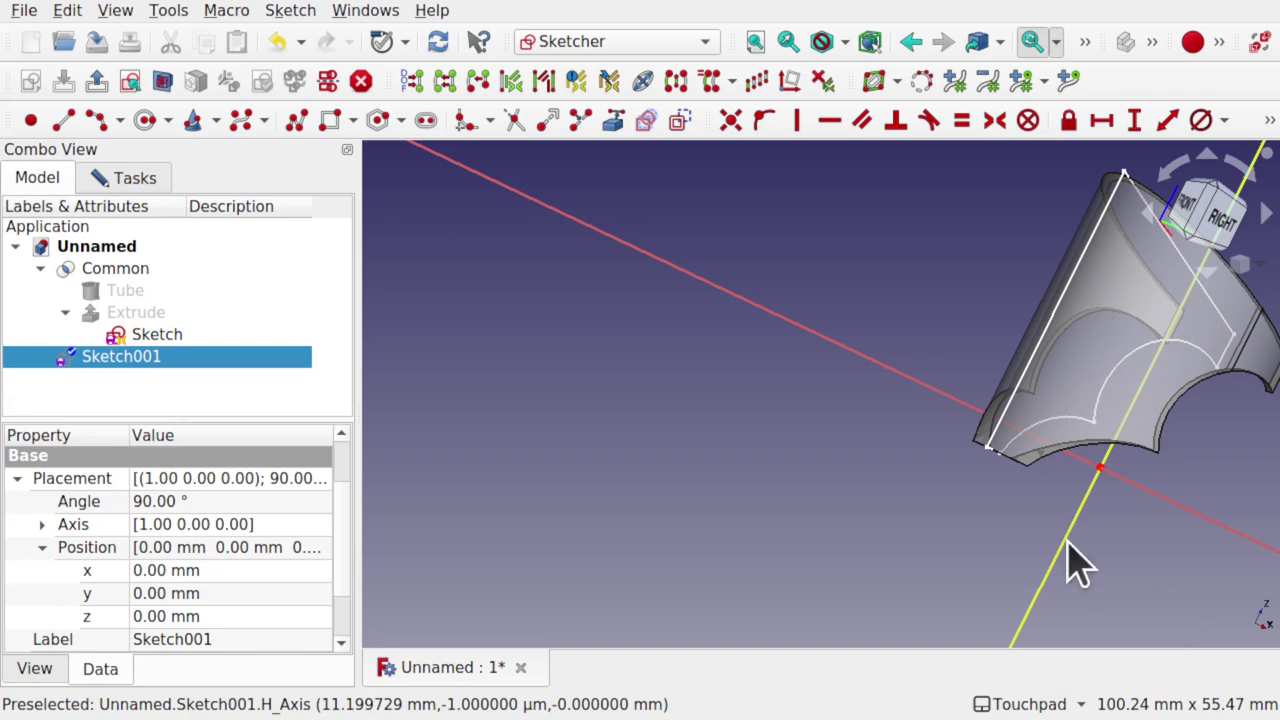
alt+drag(866, 520, 729, 620)
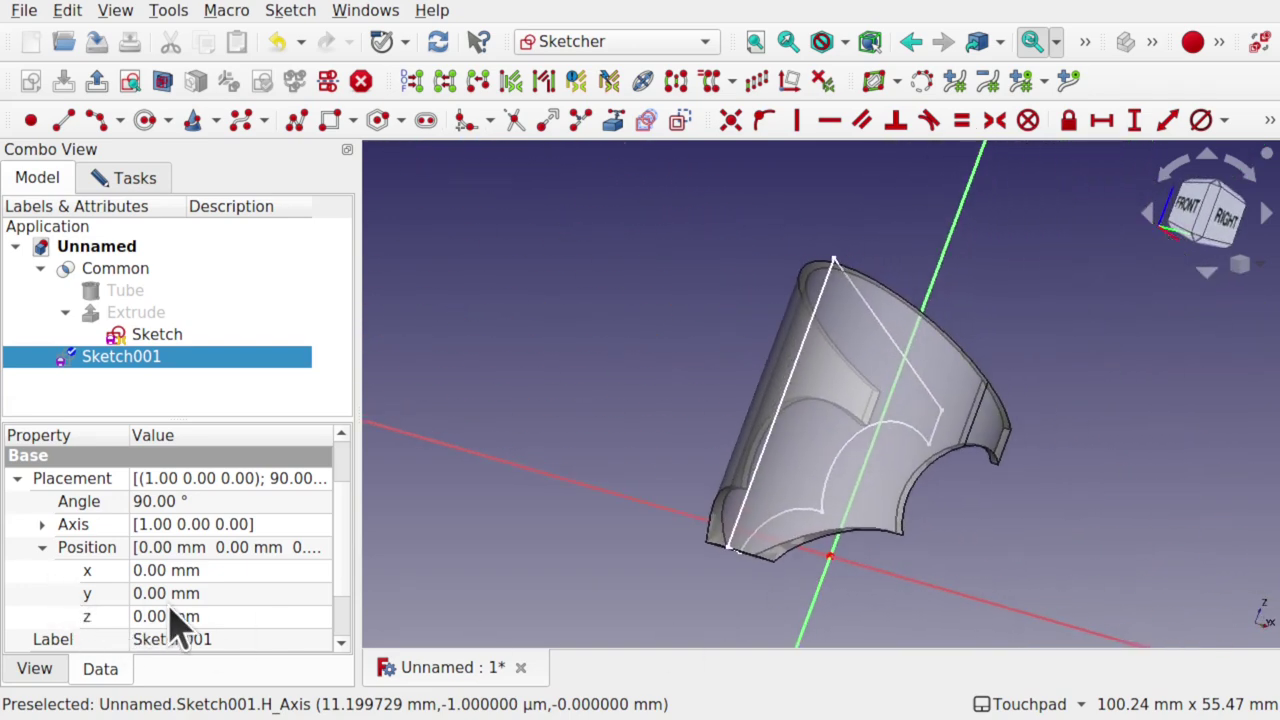
click(243, 594)
scroll(242, 594, down, 4)
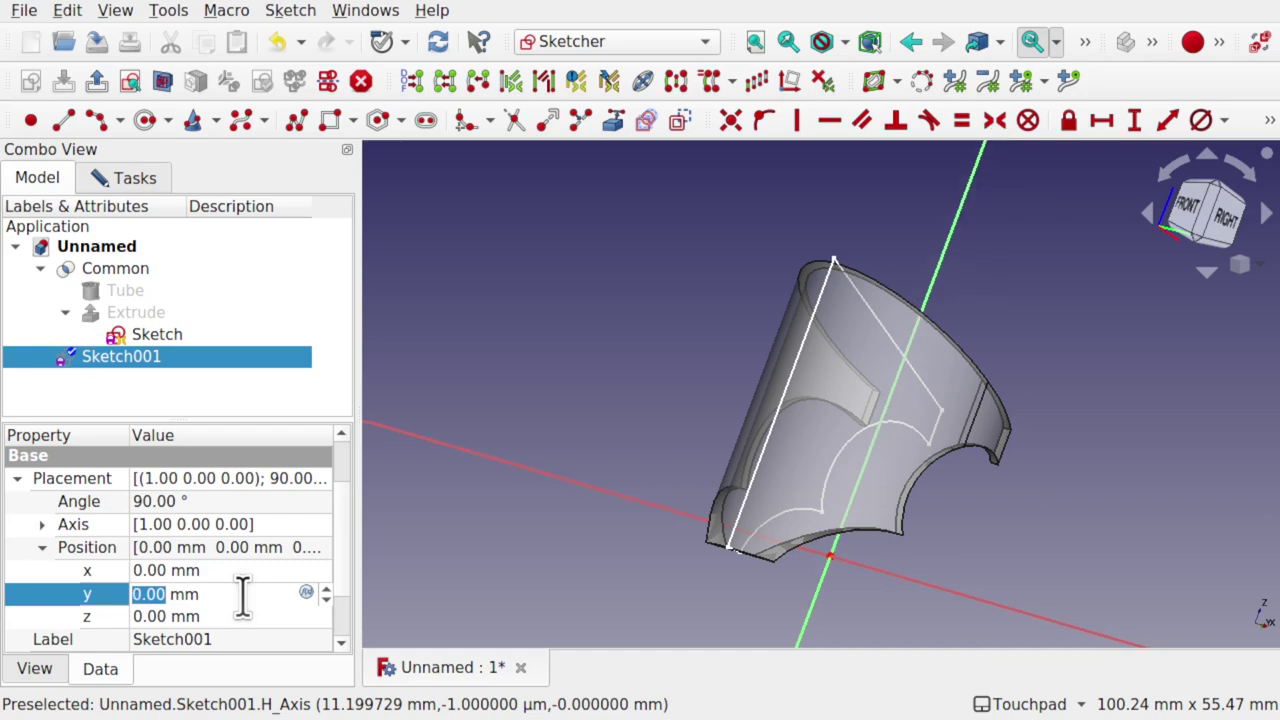
scroll(243, 594, down, 17)
Orbit the shell back upright, snap to front view and centre it
alt+drag(243, 594, 1180, 223)
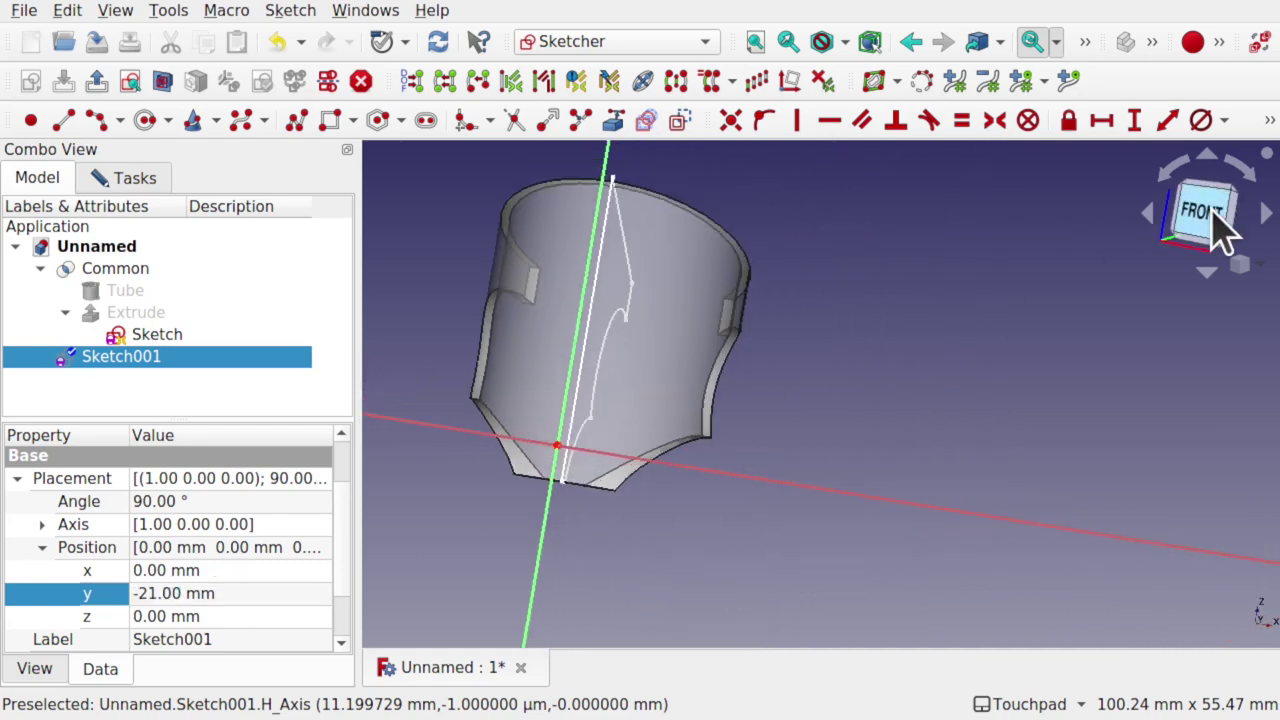
click(1222, 228)
shift+drag(723, 380, 972, 356)
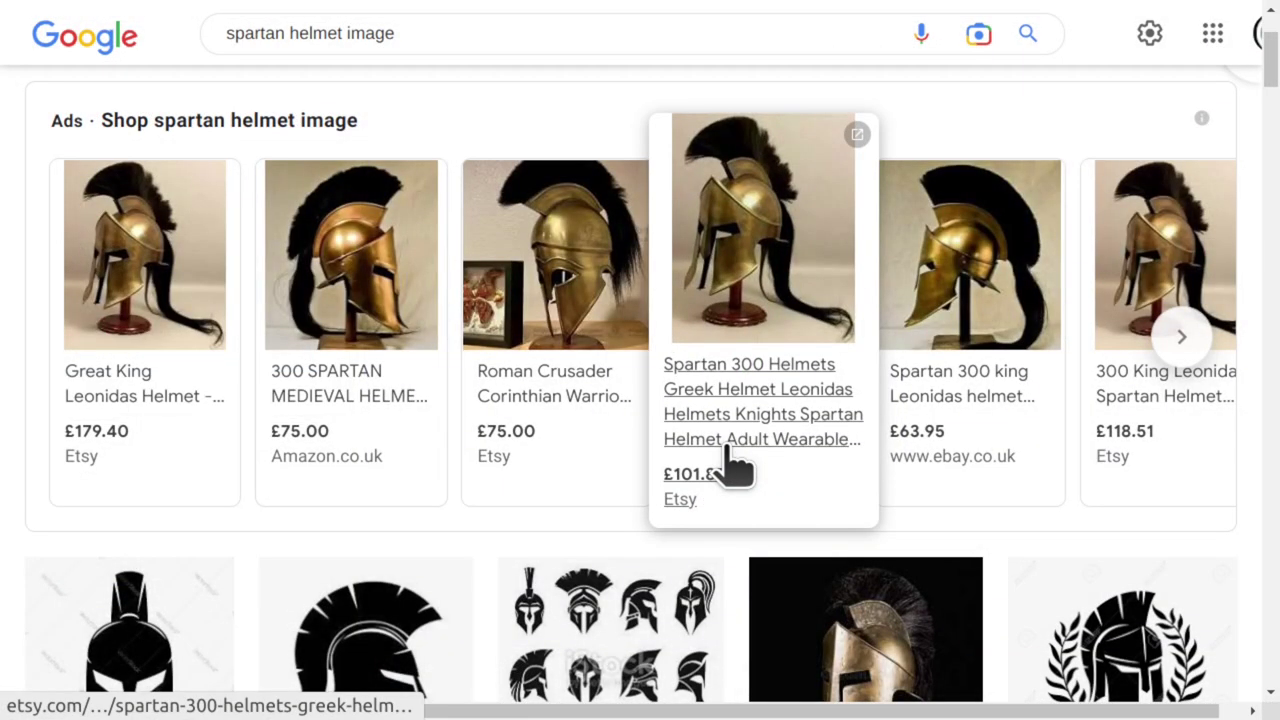
scroll(480, 590, down, 4)
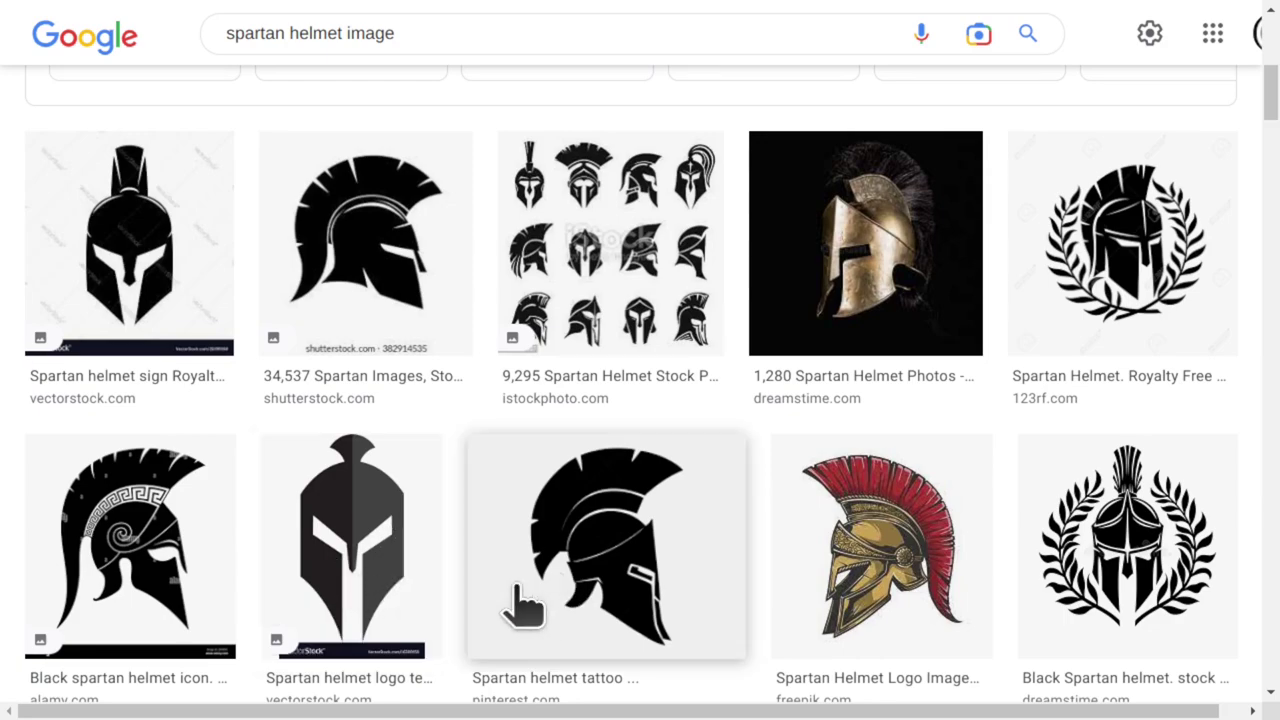
scroll(635, 550, down, 3)
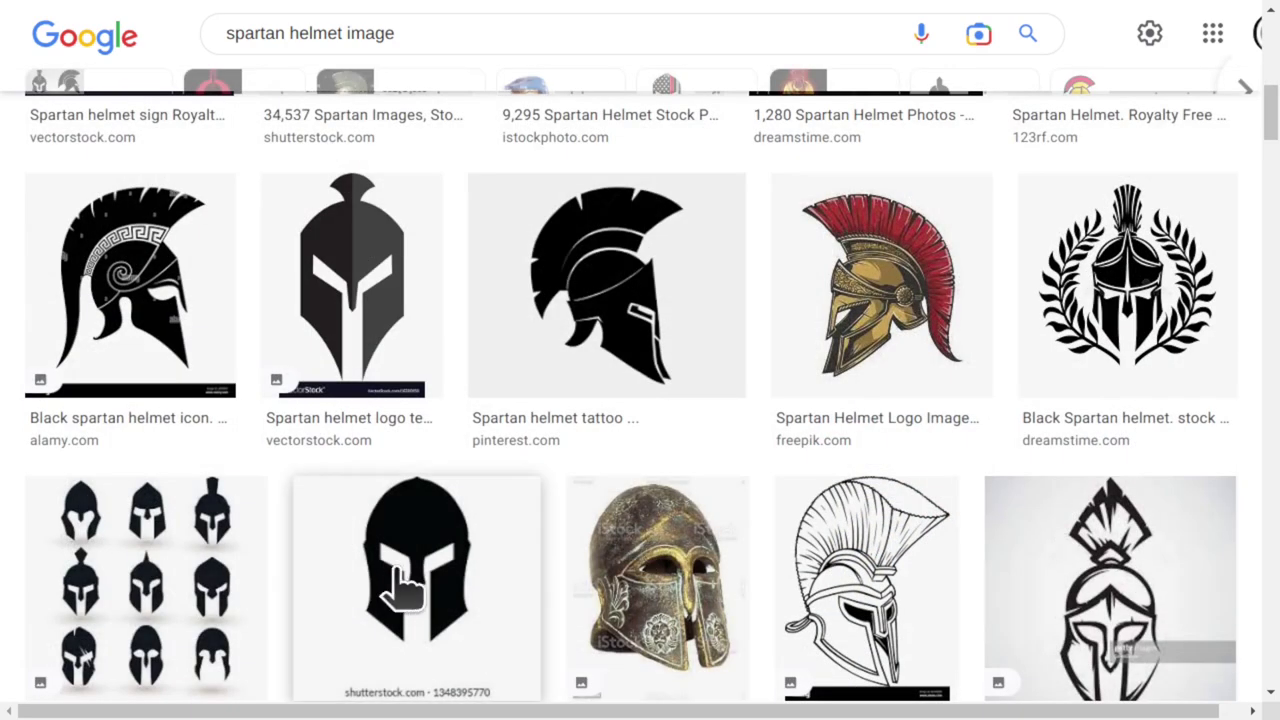
scroll(530, 345, up, 3)
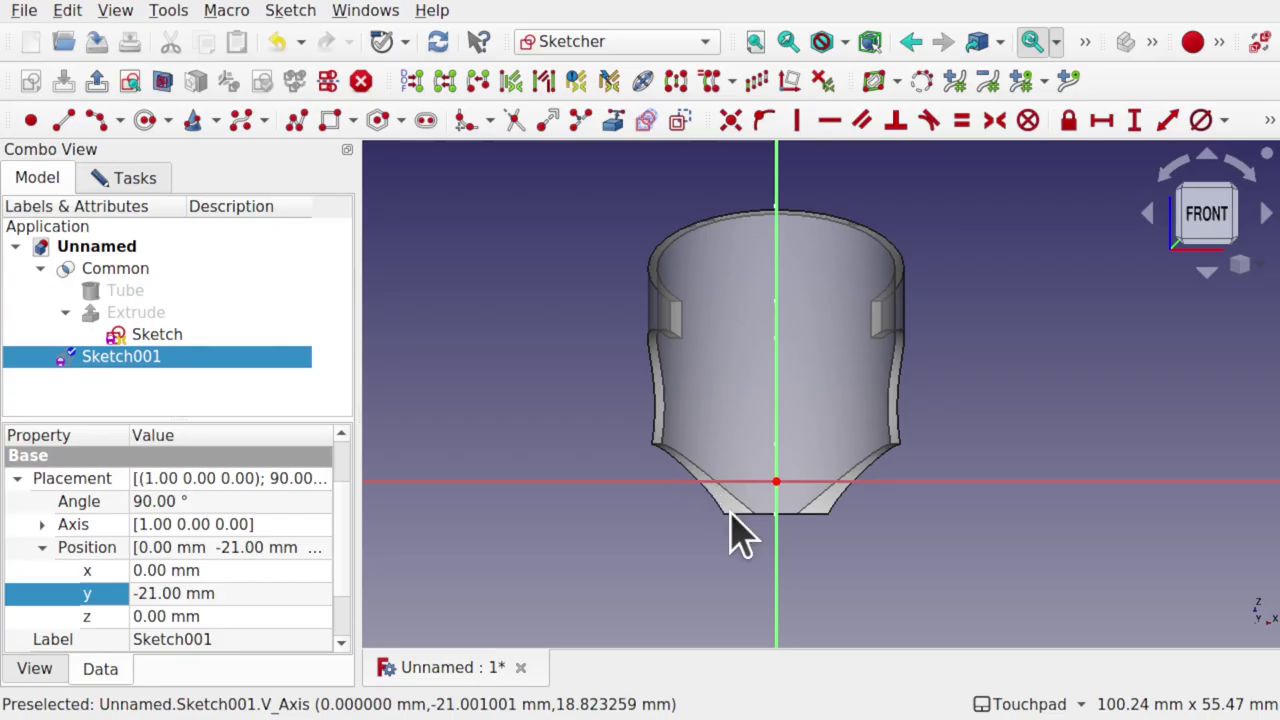
Draw a polyline for the opening's left half, from below the shell's left edge toward the centre axis
click(298, 126)
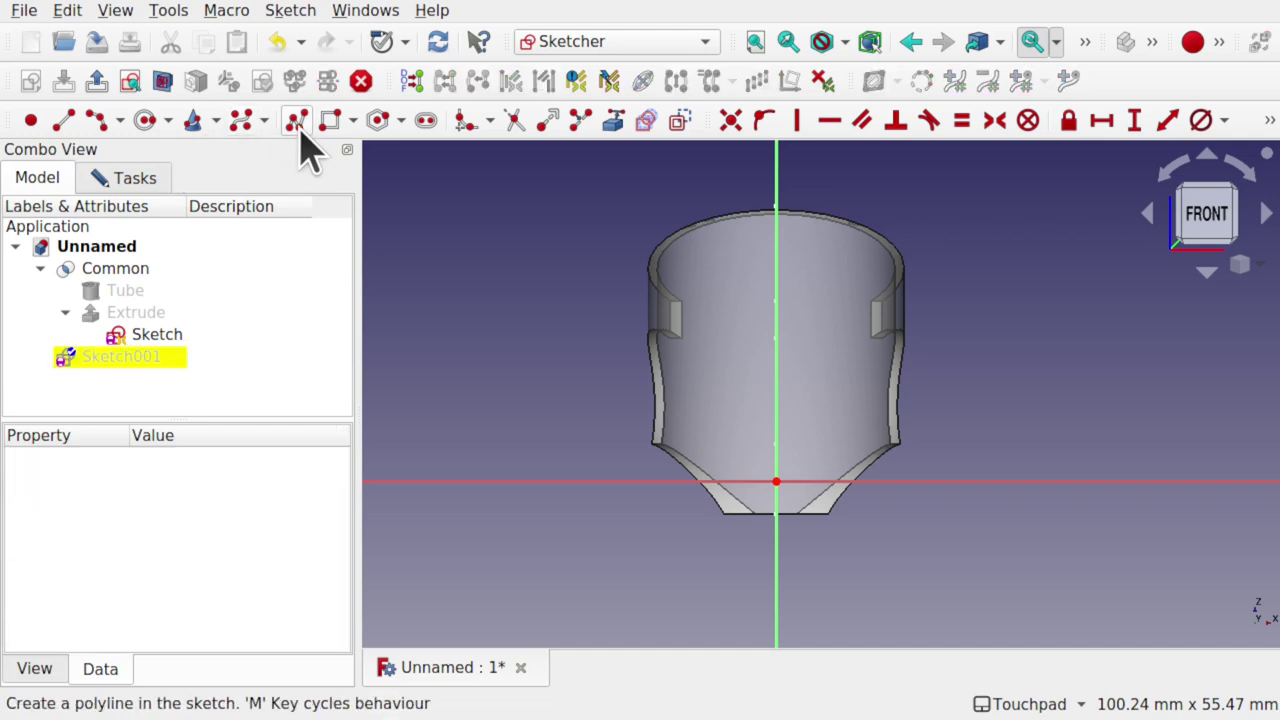
click(732, 551)
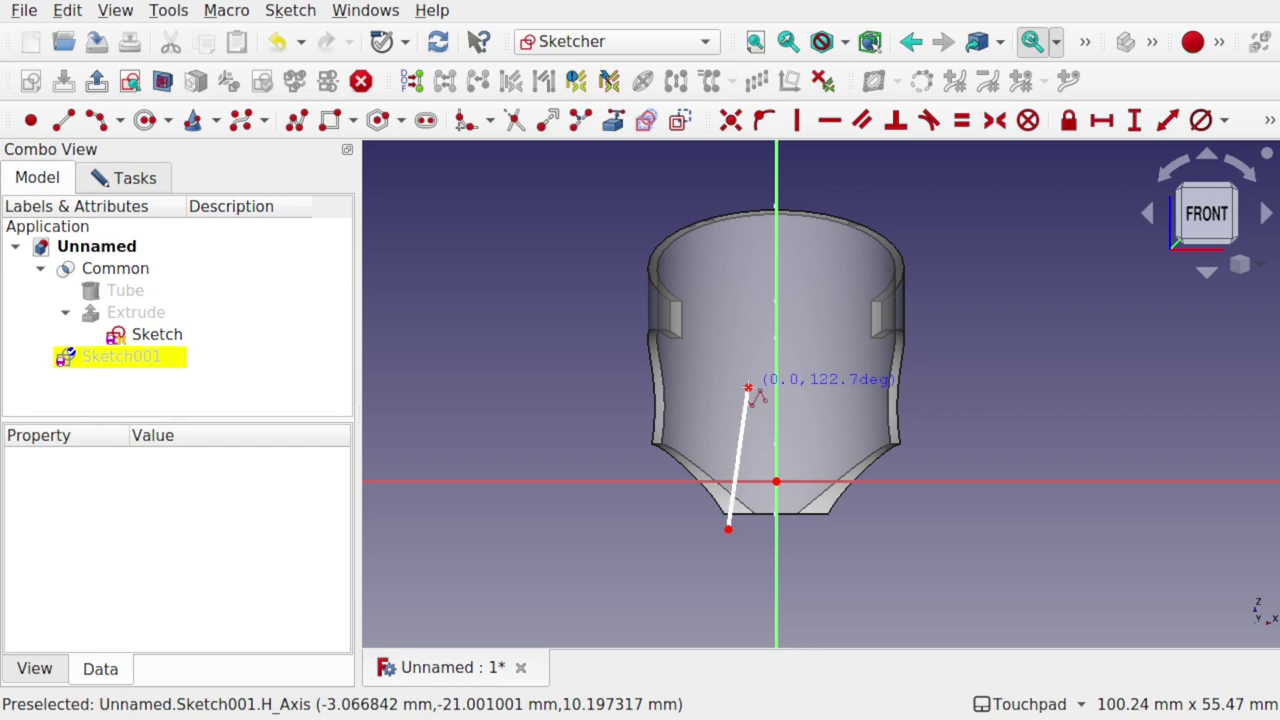
mouse_move(757, 410)
middle_down()
mouse_move(908, 400)
mouse_move(800, 414)
mouse_move(812, 392)
middle_up()
click(1211, 219)
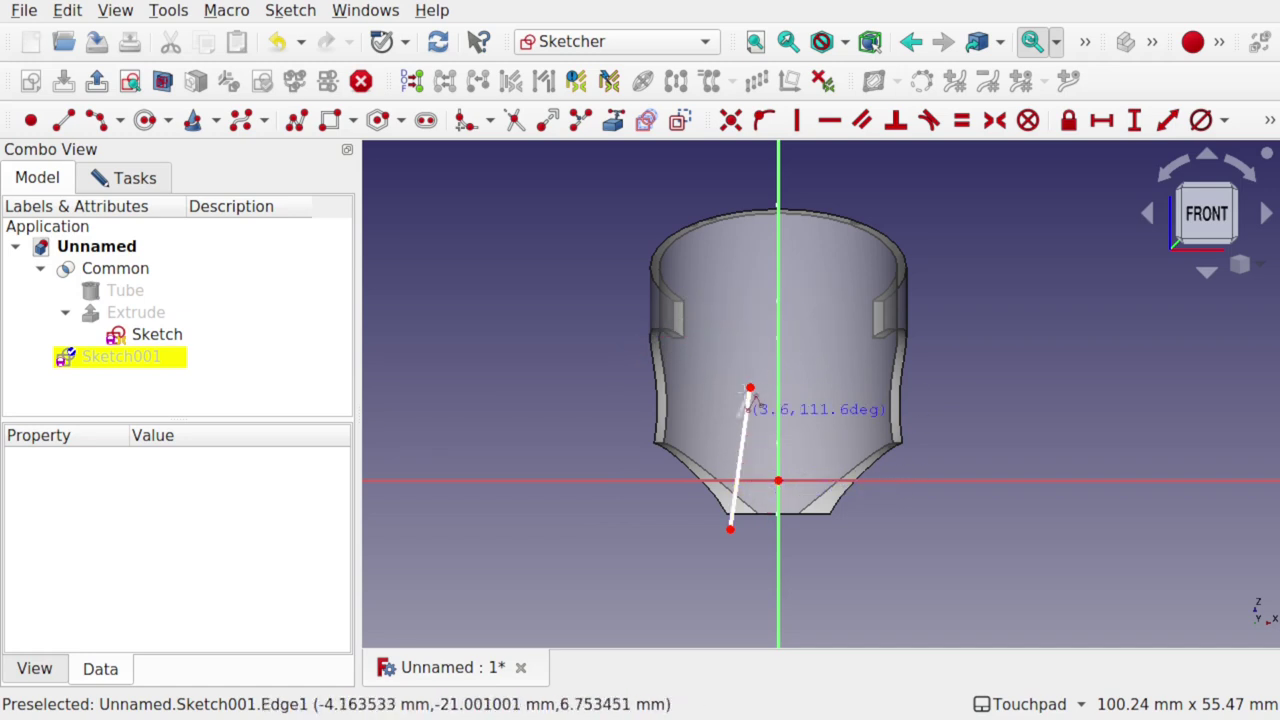
click(688, 330)
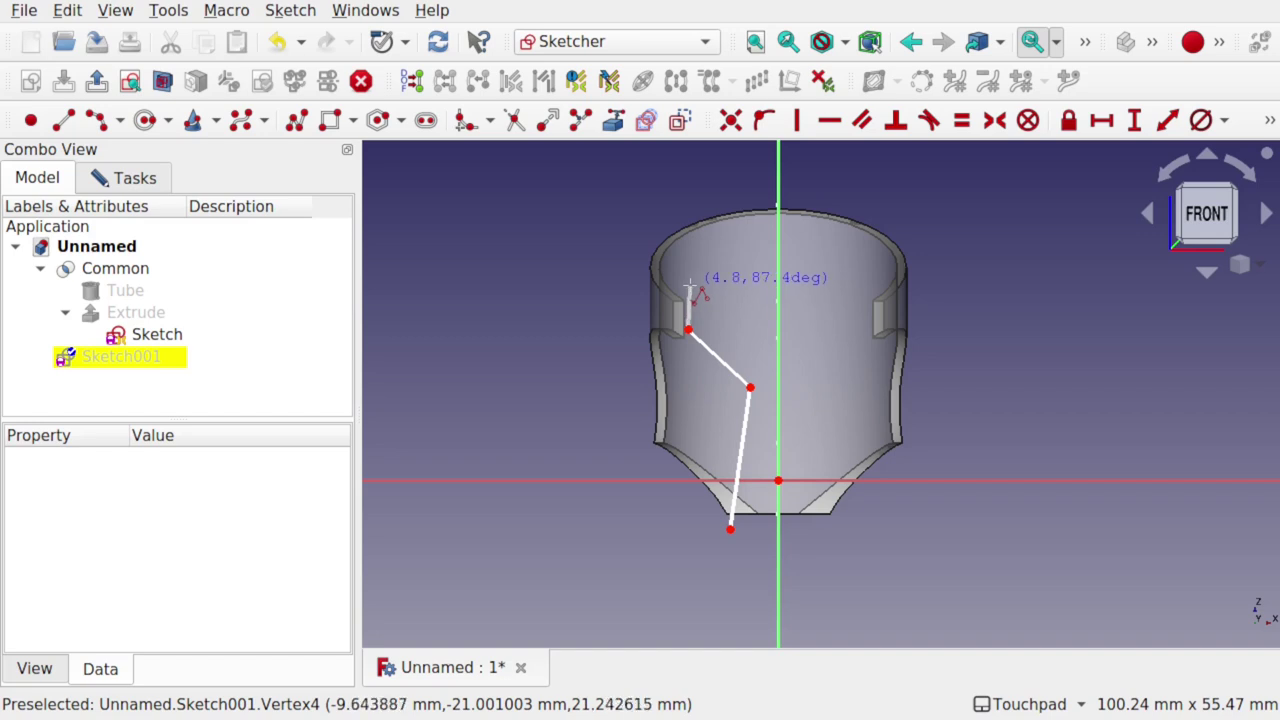
click(688, 286)
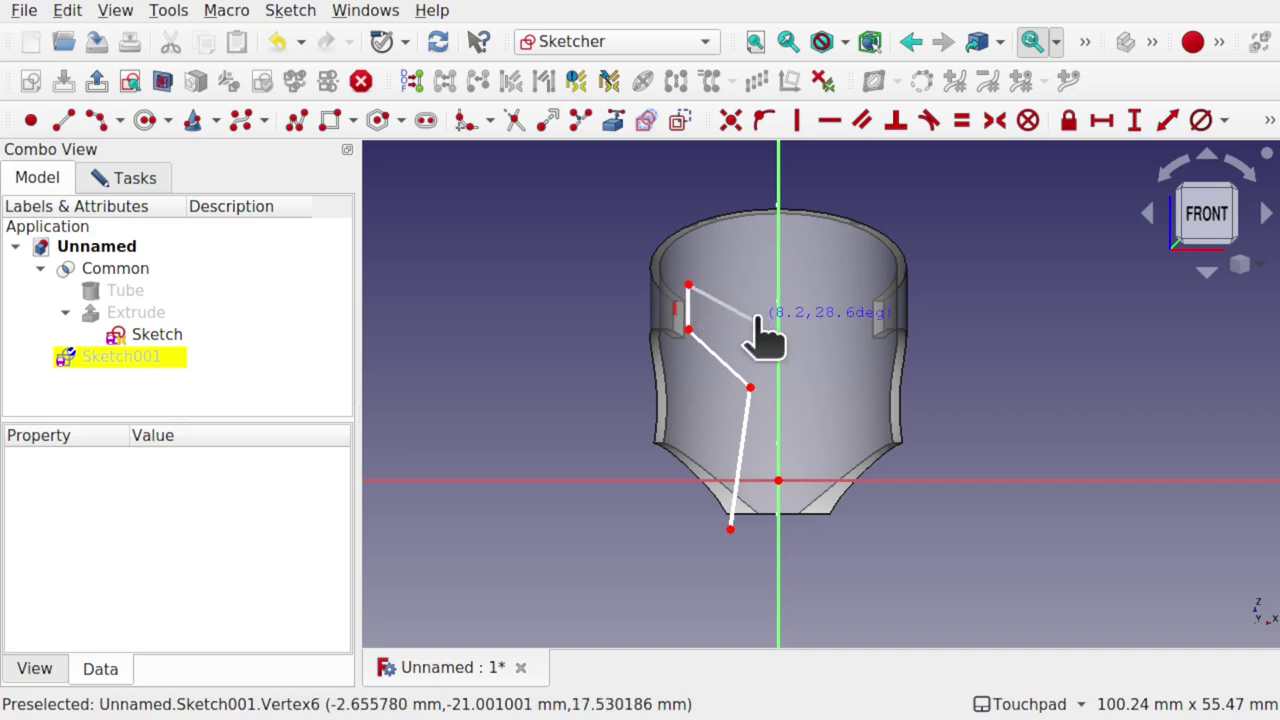
click(760, 410)
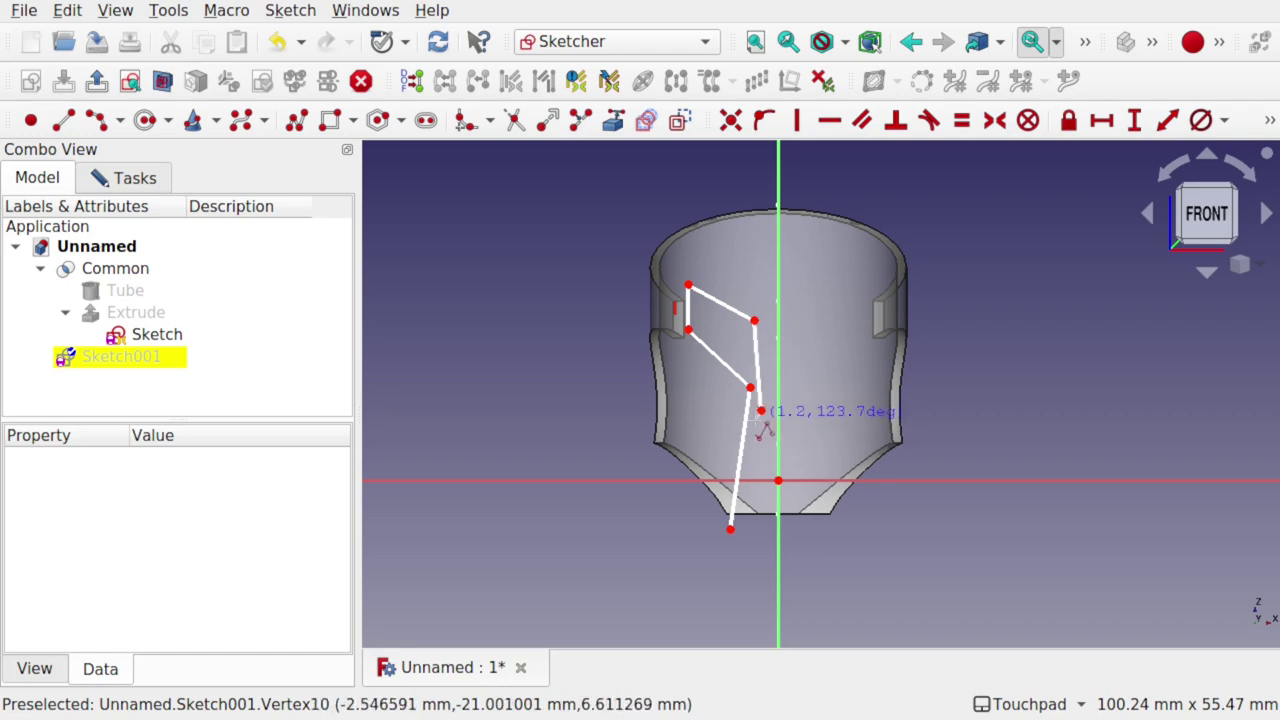
click(753, 442)
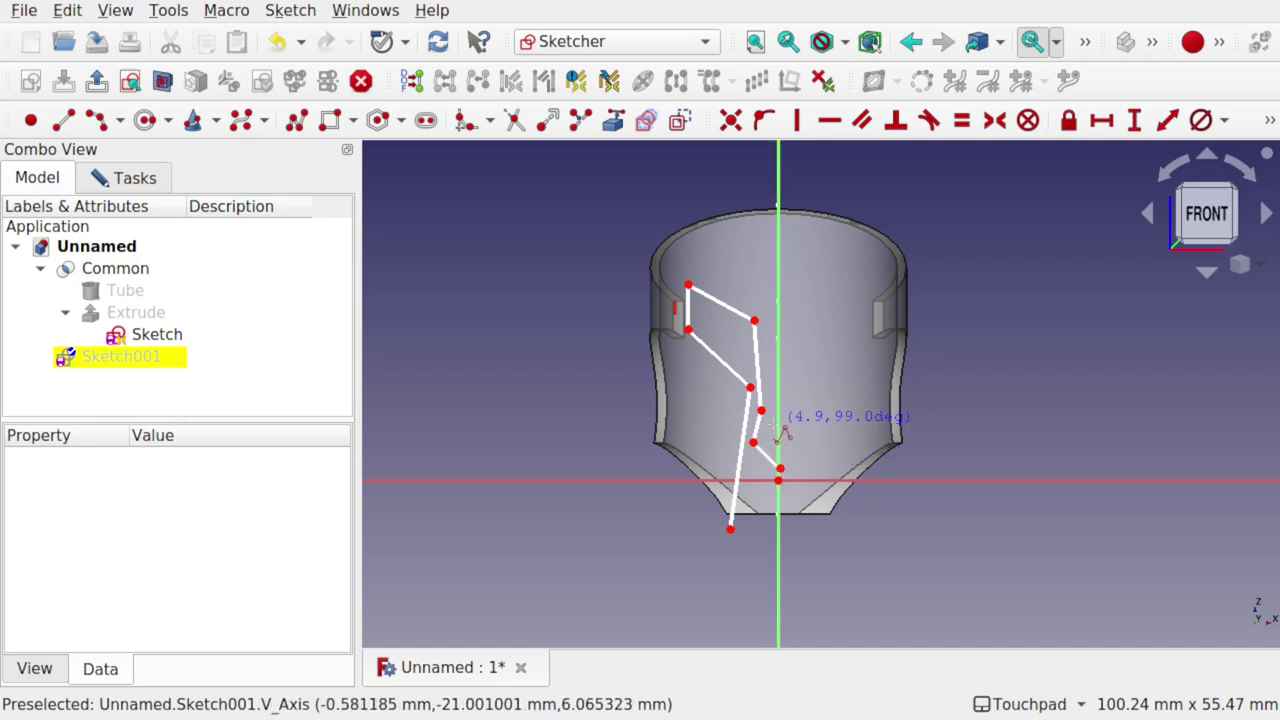
scroll(779, 428, up, 4)
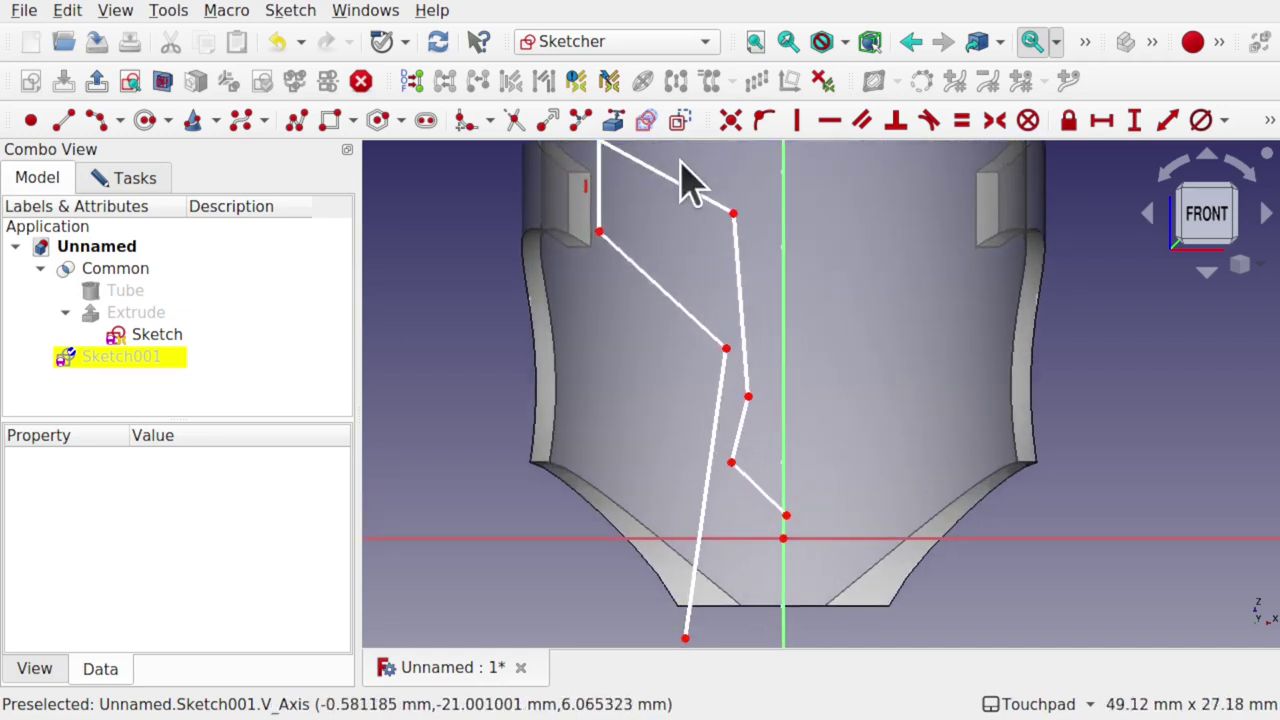
Drag the outline's corners into the eye and cheek shape, raising the bottom end along the axis
mouse_move(680, 262)
middle_down()
mouse_move(709, 283)
mouse_move(717, 345)
middle_up()
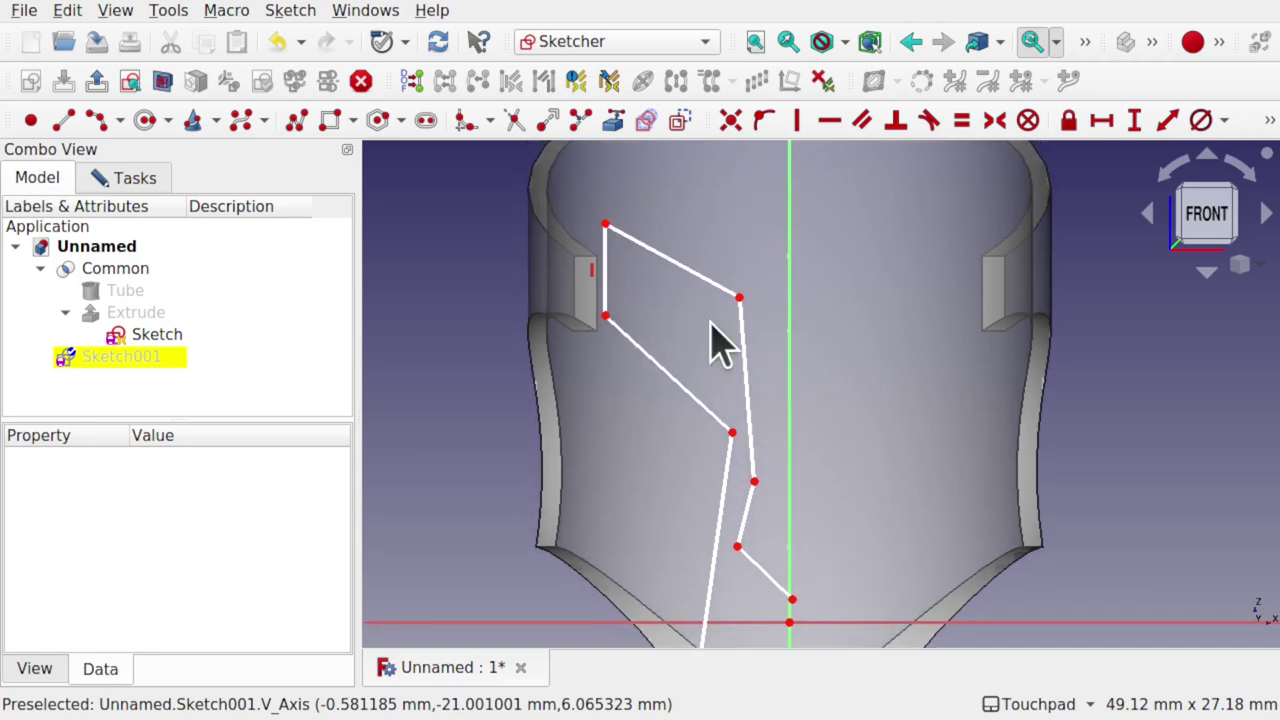
drag(607, 228, 640, 217)
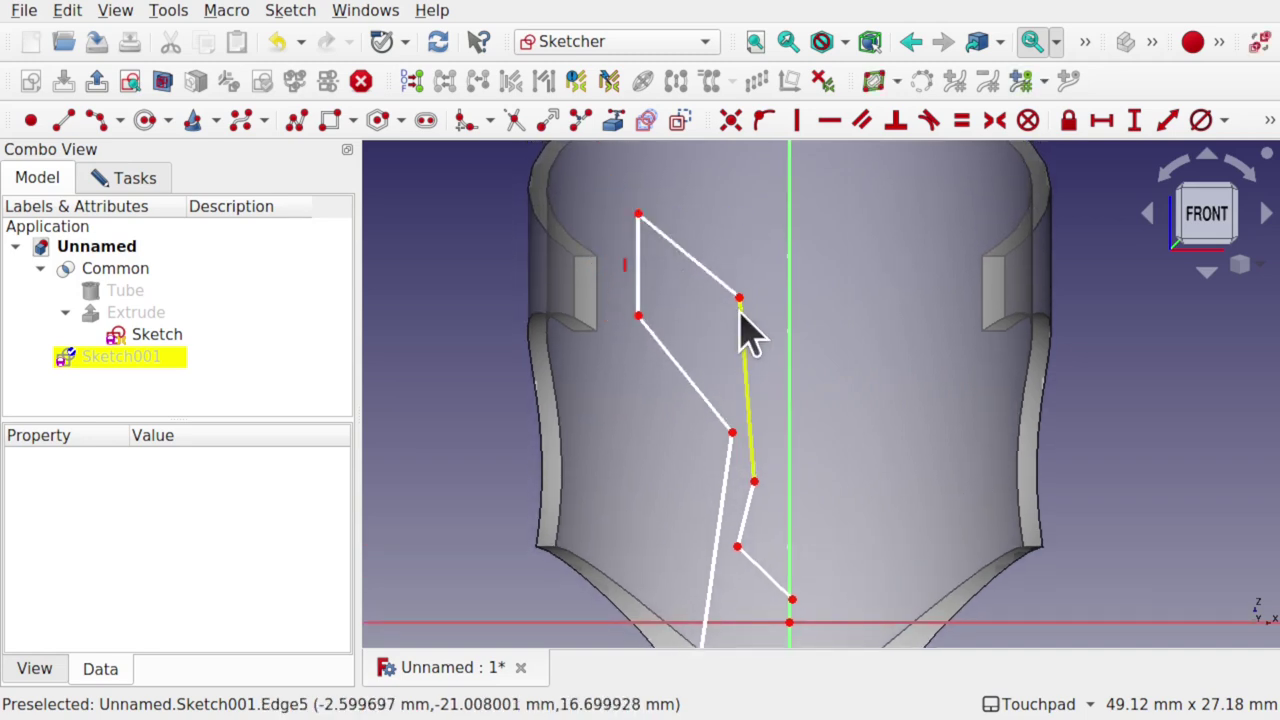
mouse_move(728, 434)
mouse_down()
mouse_move(706, 368)
mouse_move(730, 356)
mouse_move(721, 361)
mouse_up()
drag(740, 299, 774, 295)
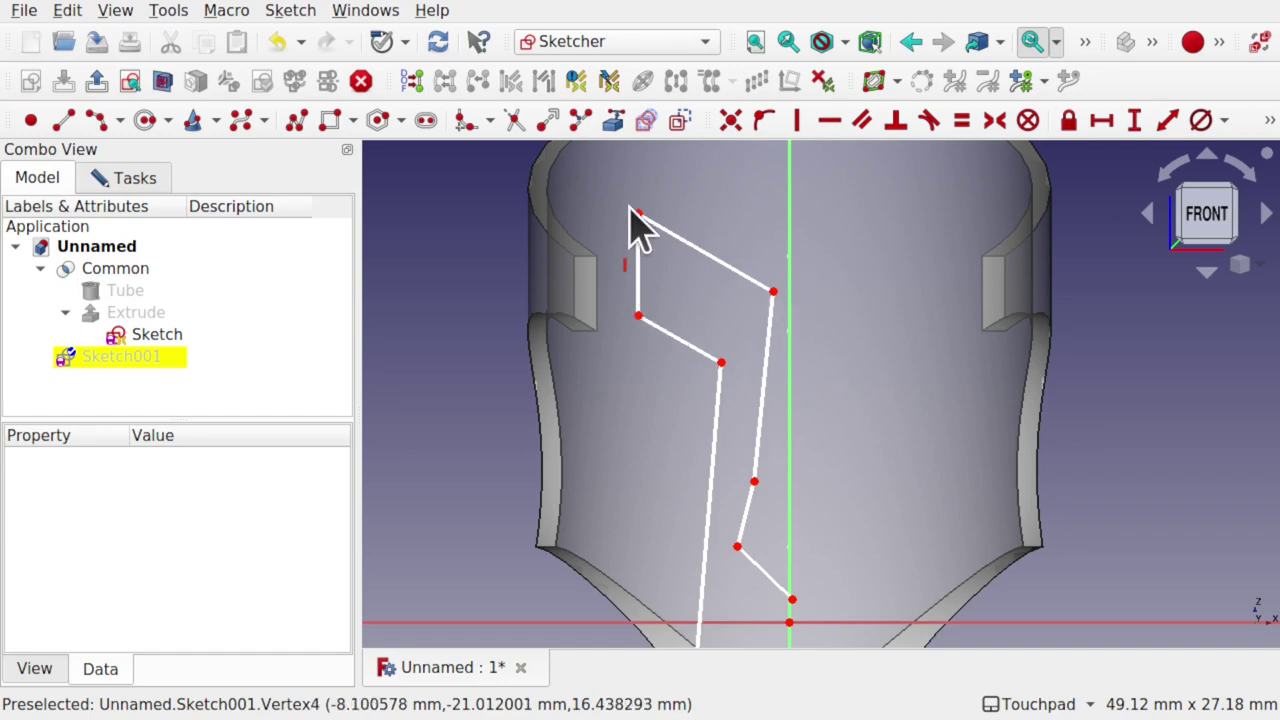
drag(640, 214, 621, 232)
drag(720, 362, 693, 349)
drag(621, 233, 604, 226)
drag(754, 482, 748, 423)
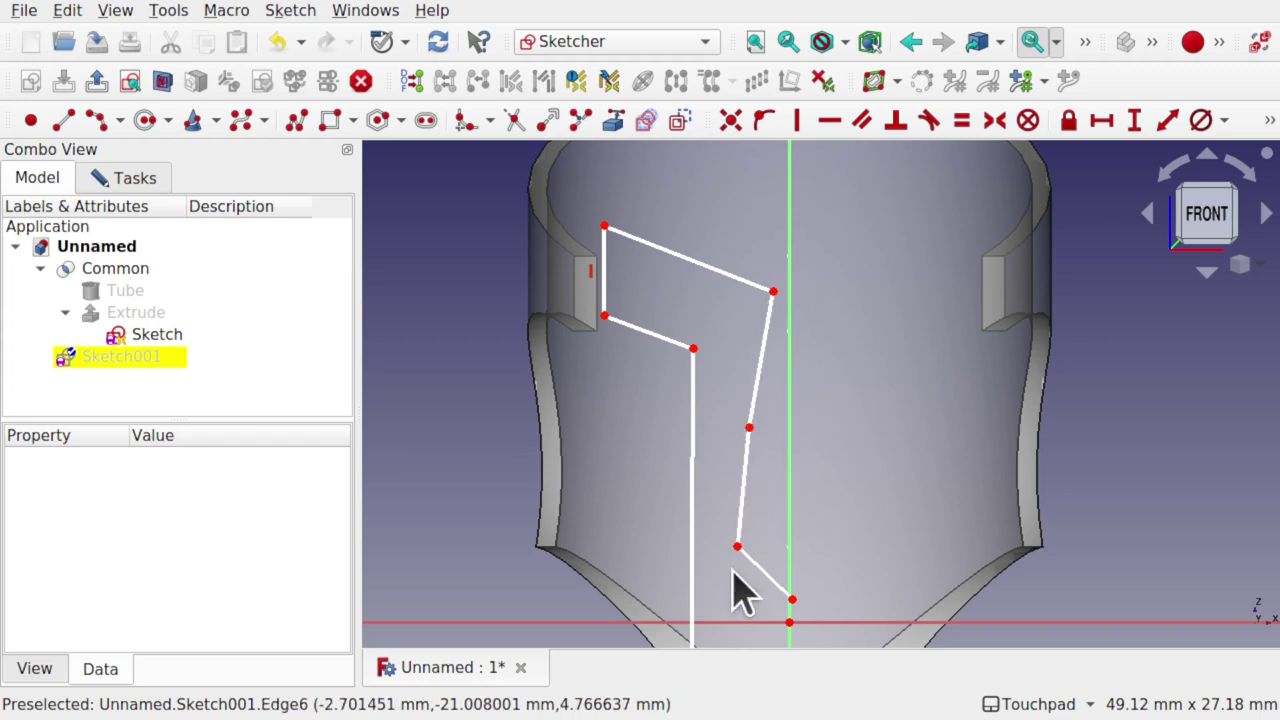
drag(740, 532, 743, 469)
drag(791, 612, 792, 535)
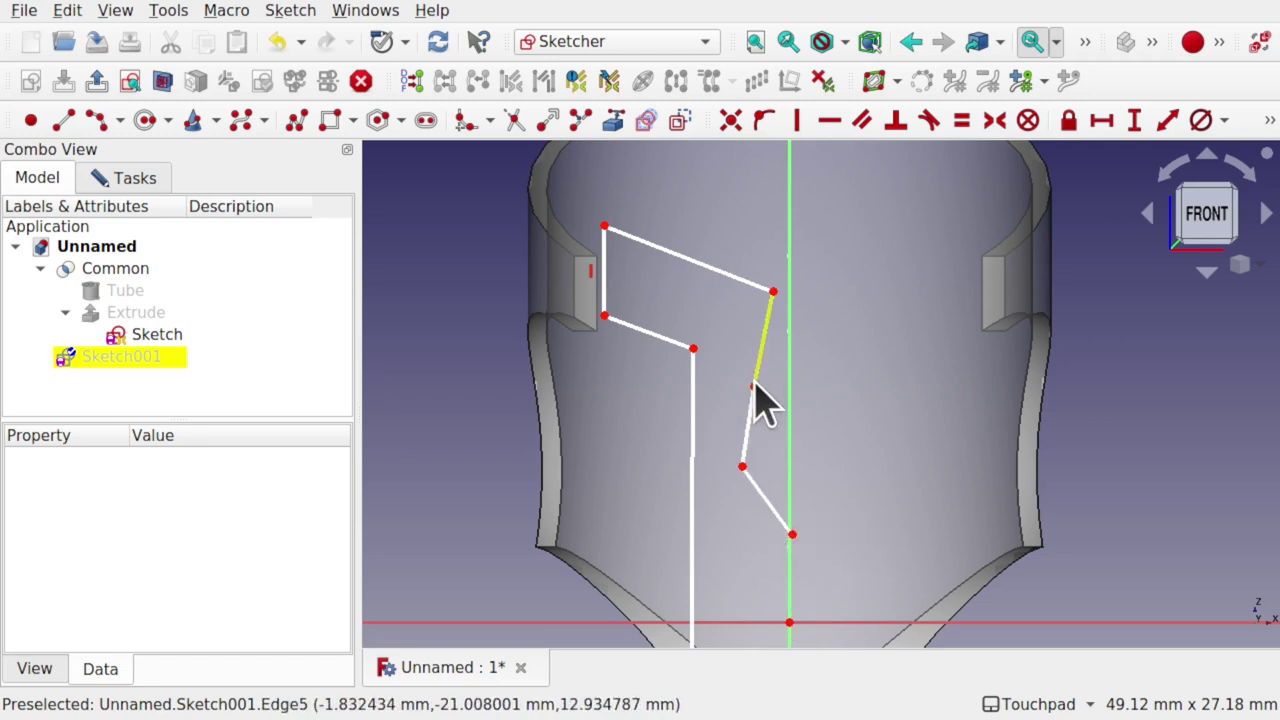
drag(754, 388, 764, 416)
Nudge the long left edge's bottom end outward and box-select the whole half outline
scroll(848, 483, down, 3)
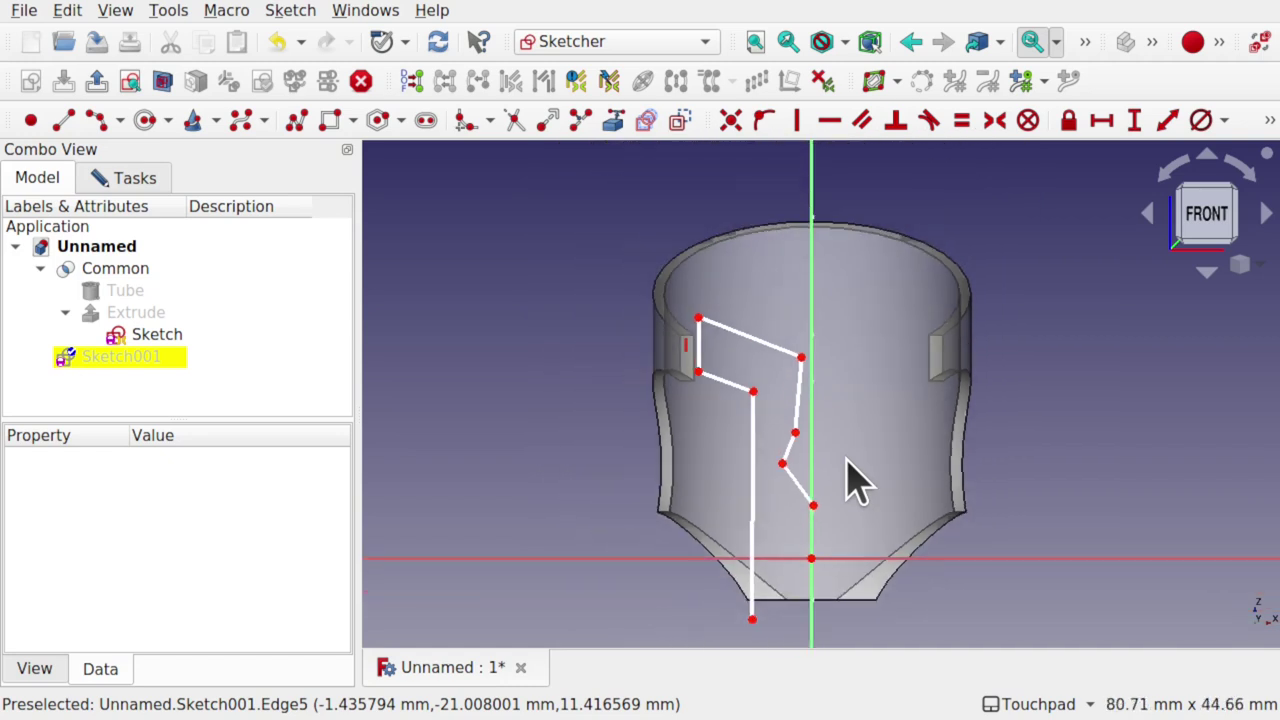
middle_drag(860, 490, 837, 429)
drag(718, 547, 720, 551)
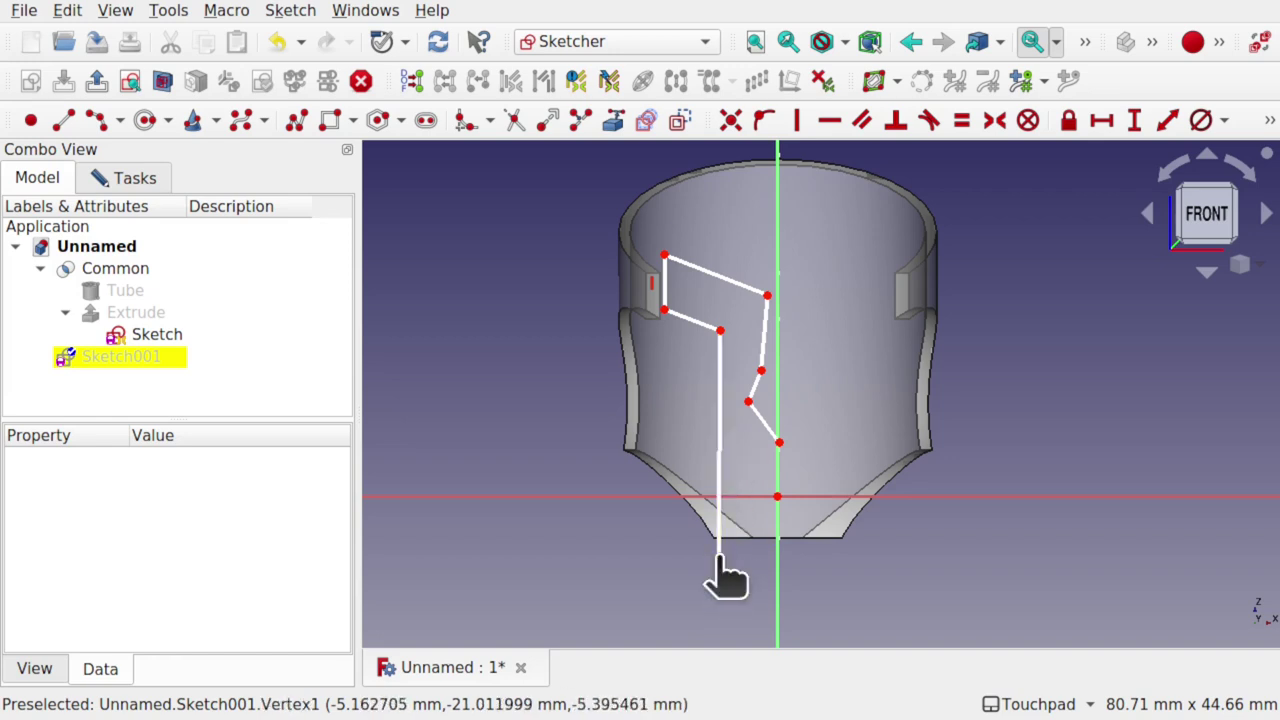
drag(716, 553, 694, 556)
mouse_move(584, 211)
mouse_down()
mouse_move(728, 495)
mouse_move(794, 591)
mouse_up()
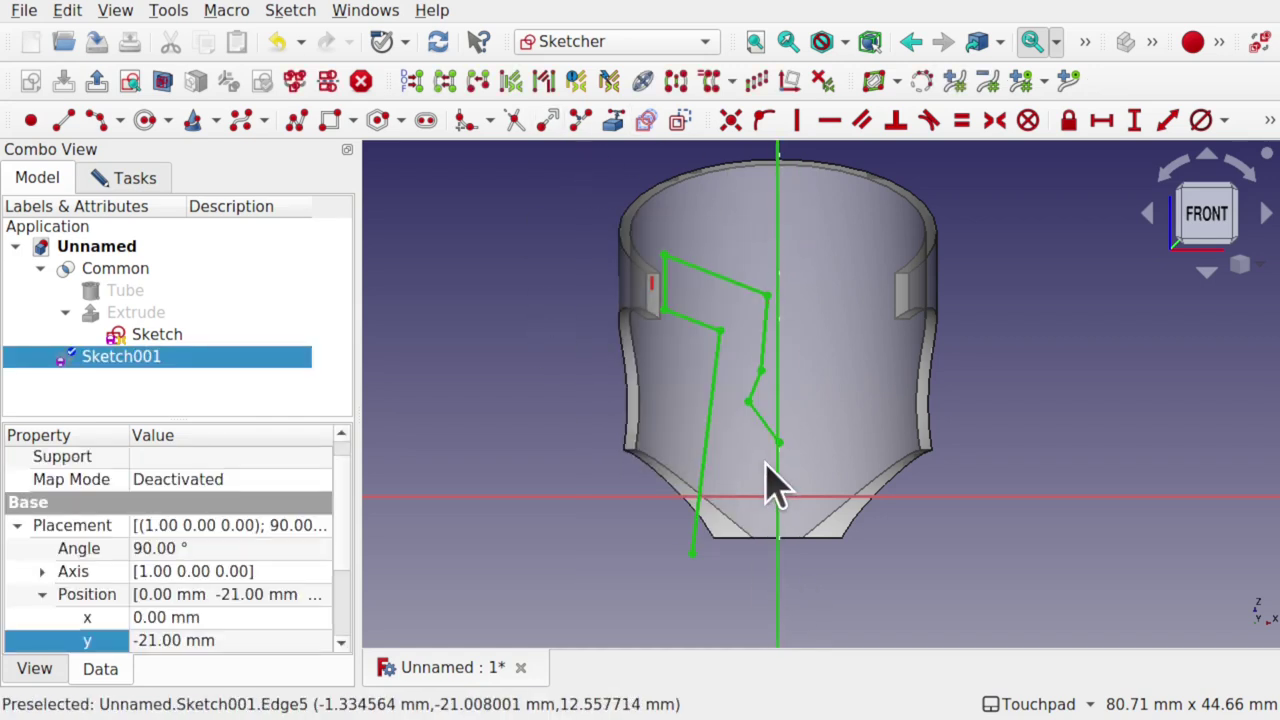
Mirror the half outline across the vertical centre axis with Sketcher Symmetry
click(292, 12)
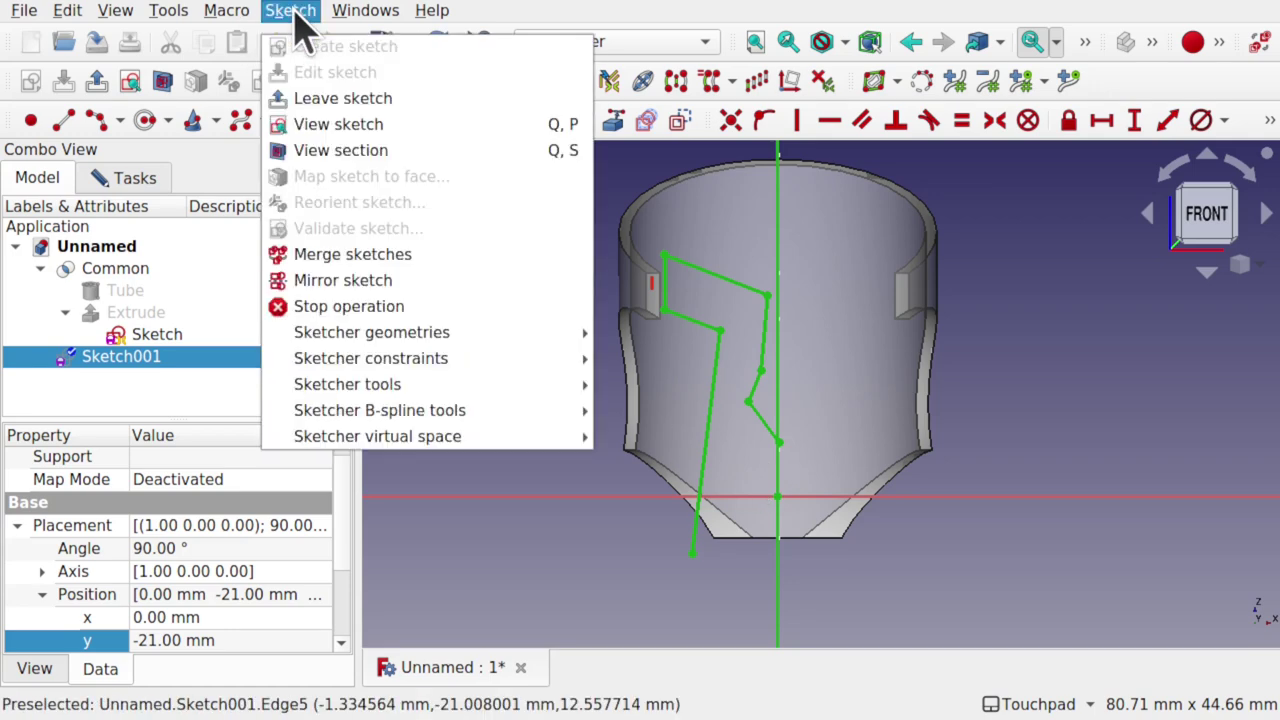
mouse_move(396, 387)
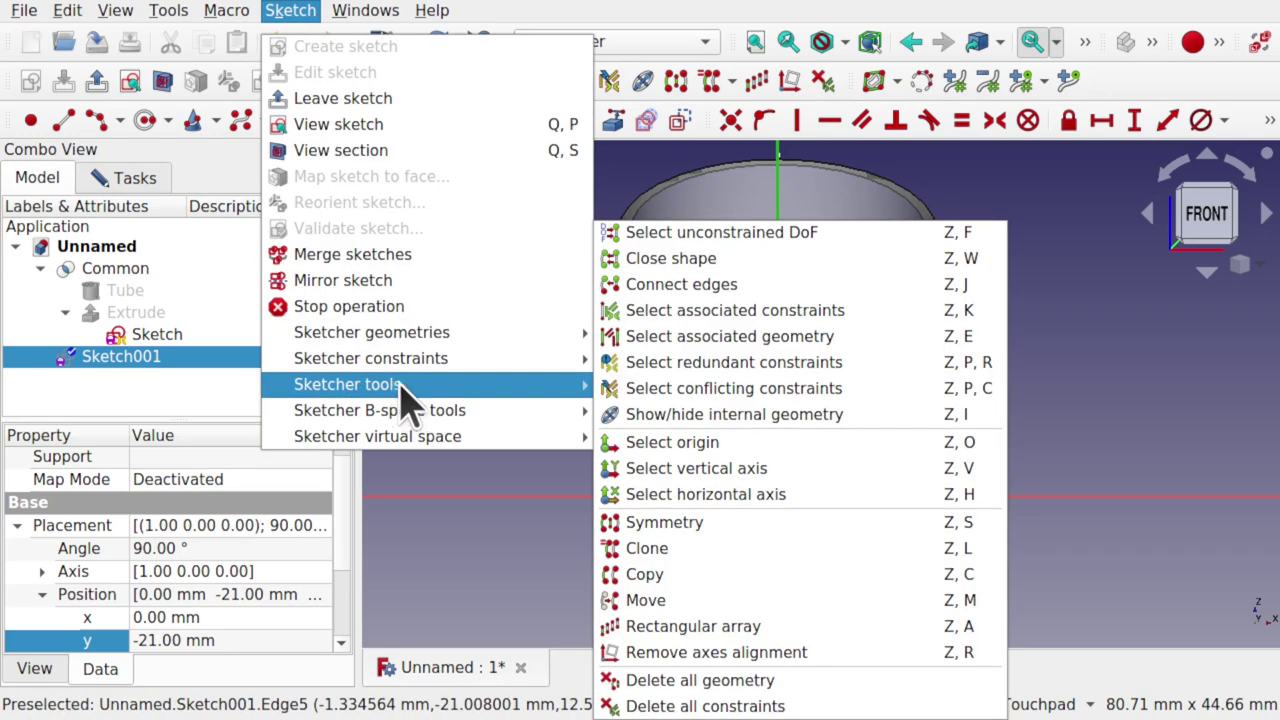
click(722, 526)
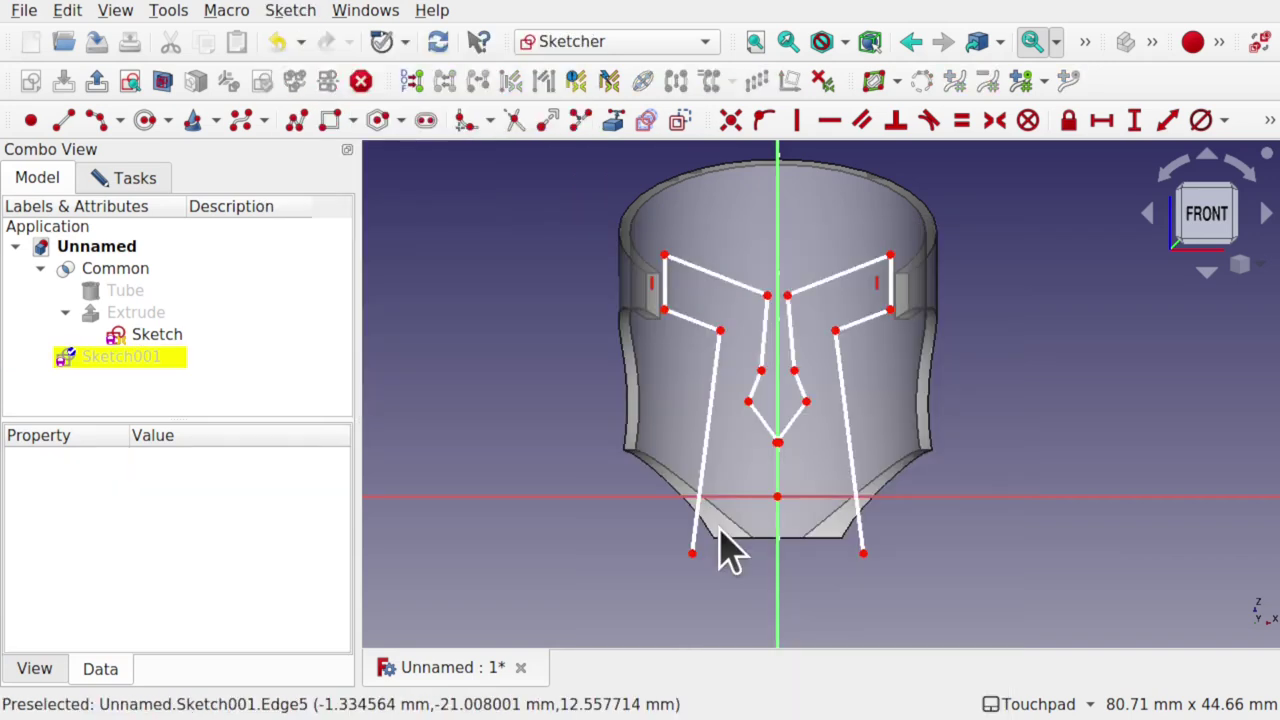
scroll(777, 471, up, 5)
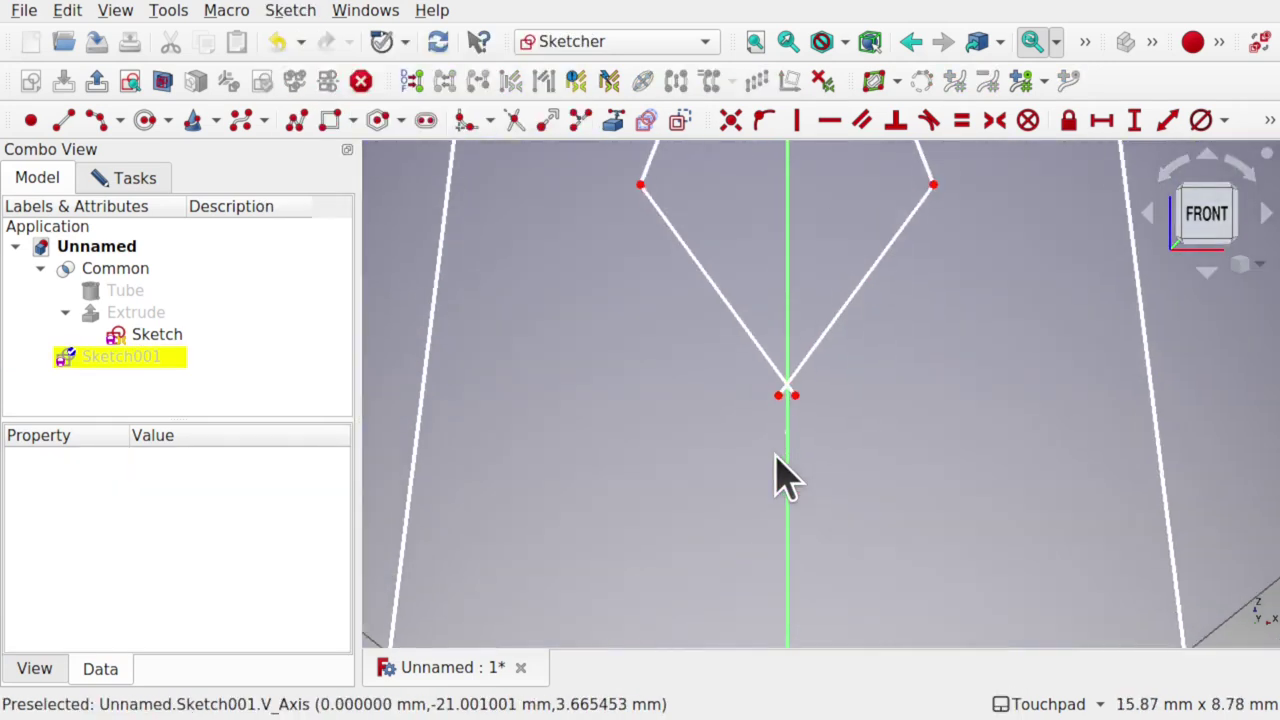
Pin the V tip onto the centre axis with a Point-on-object constraint
click(779, 397)
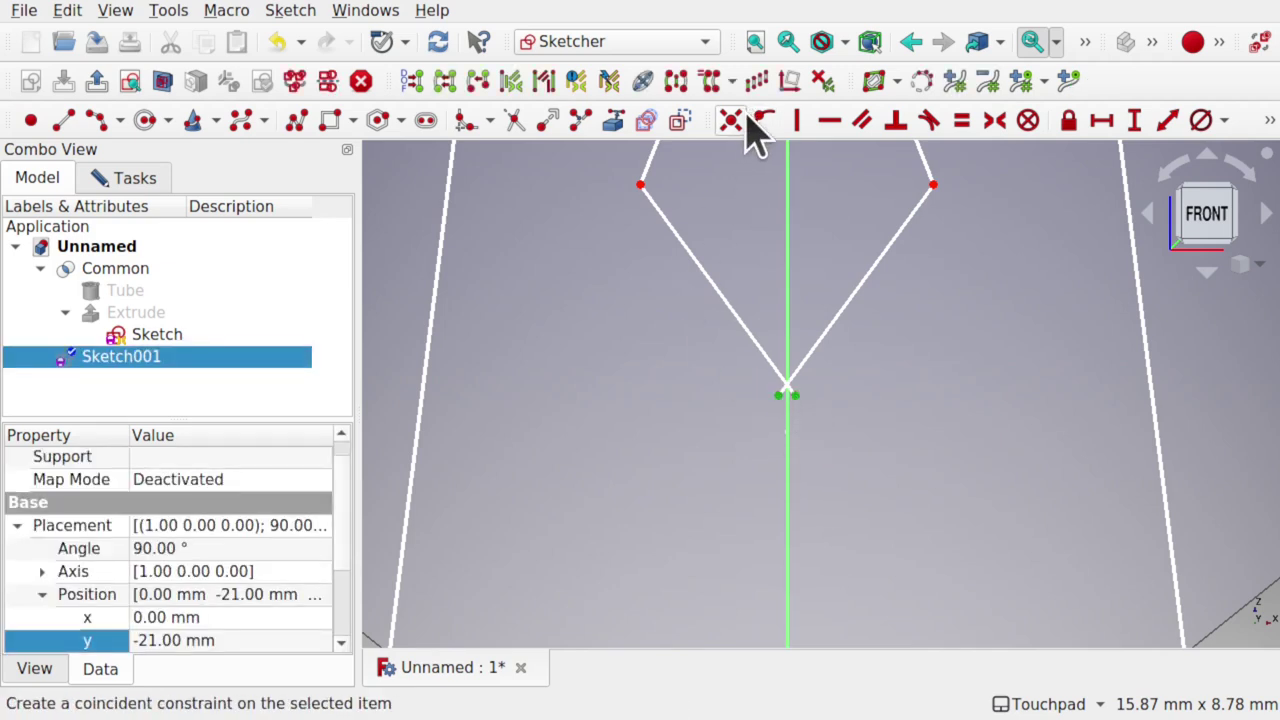
click(731, 120)
click(778, 398)
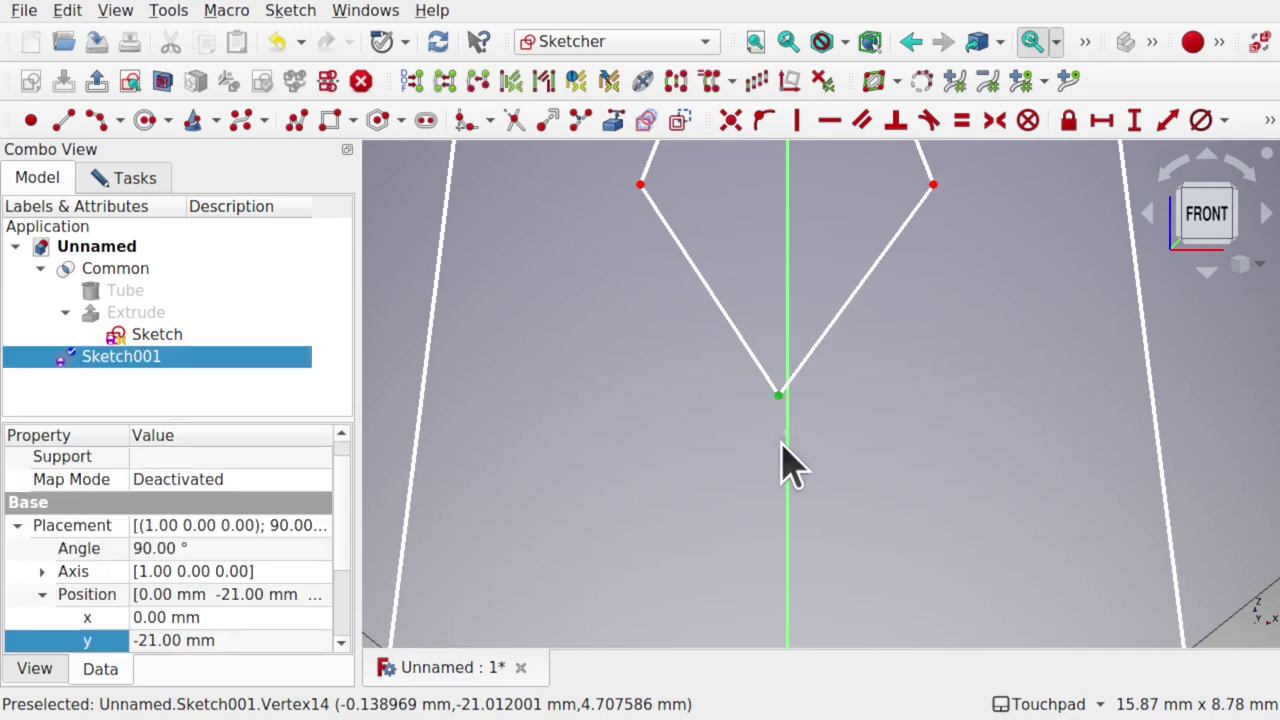
click(789, 462)
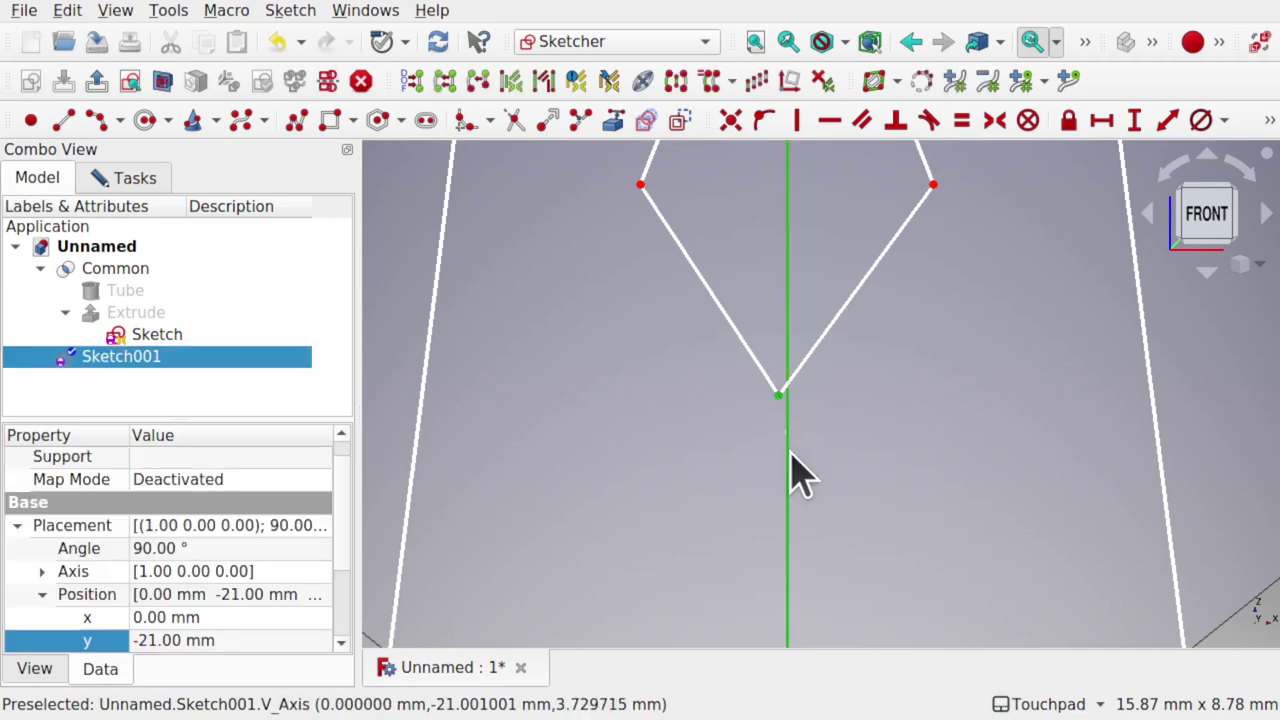
click(765, 130)
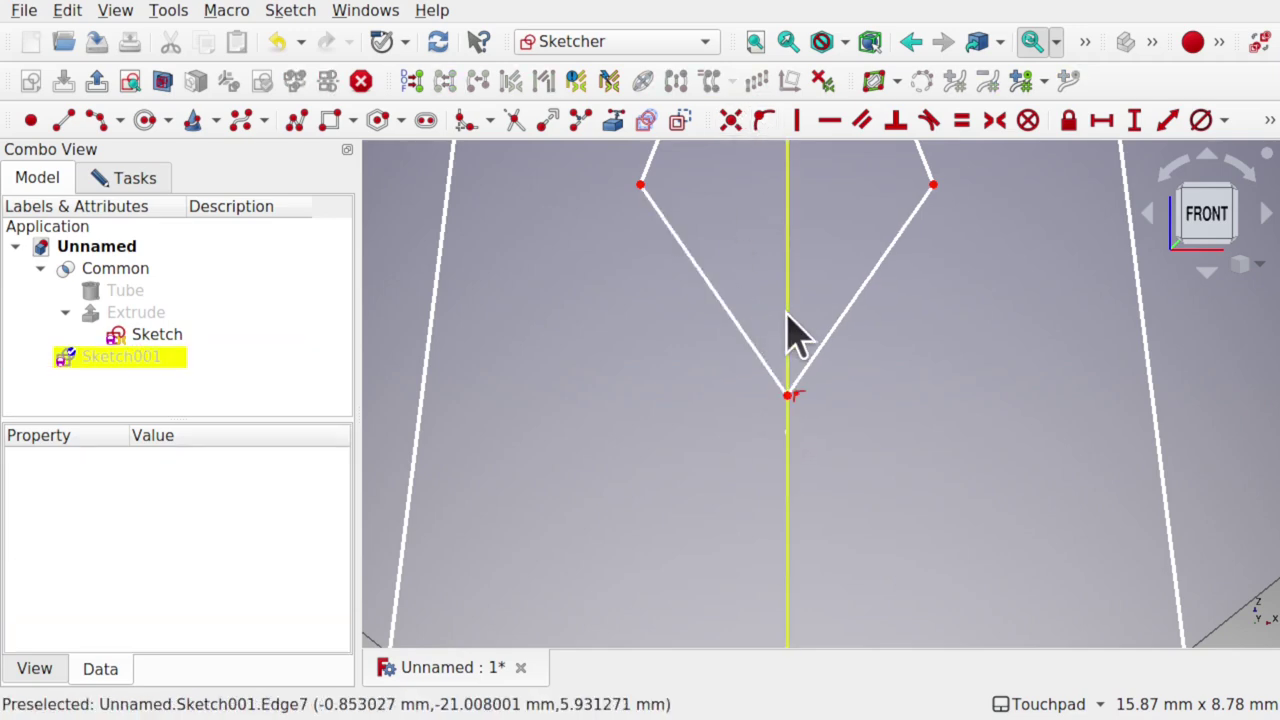
Make the V's two side points symmetric about the centre axis
scroll(786, 329, down, 5)
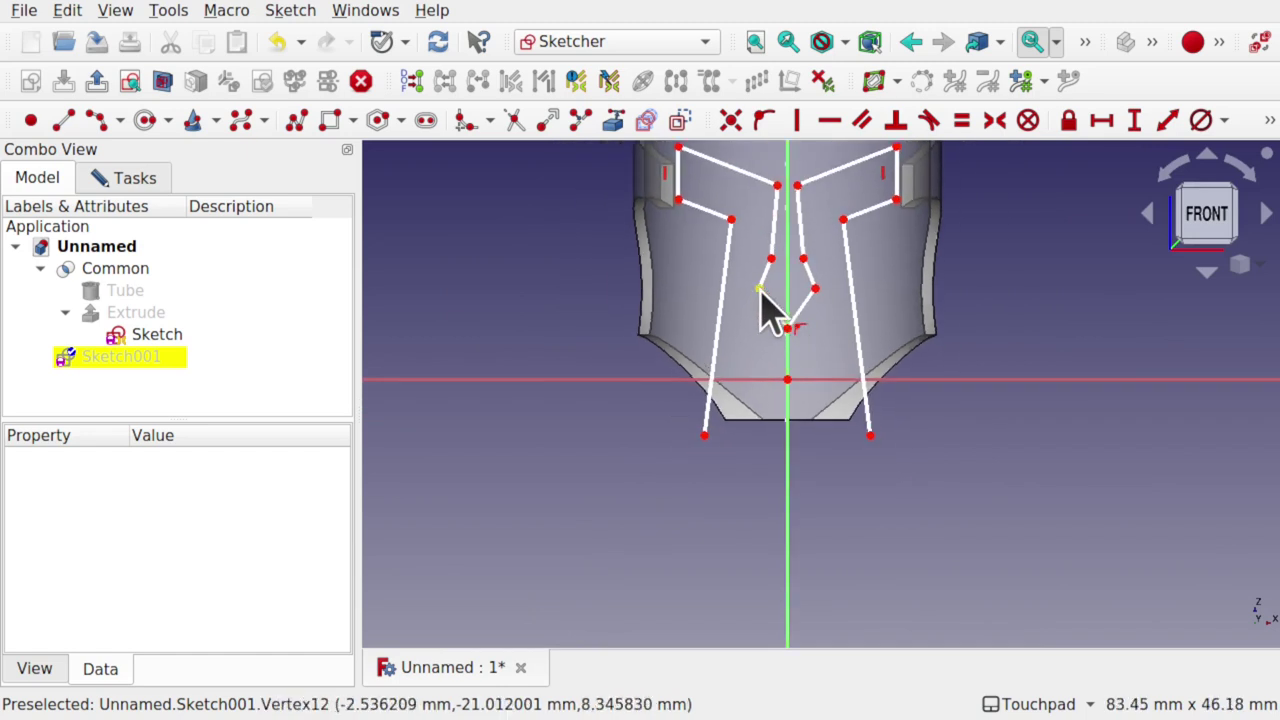
click(760, 290)
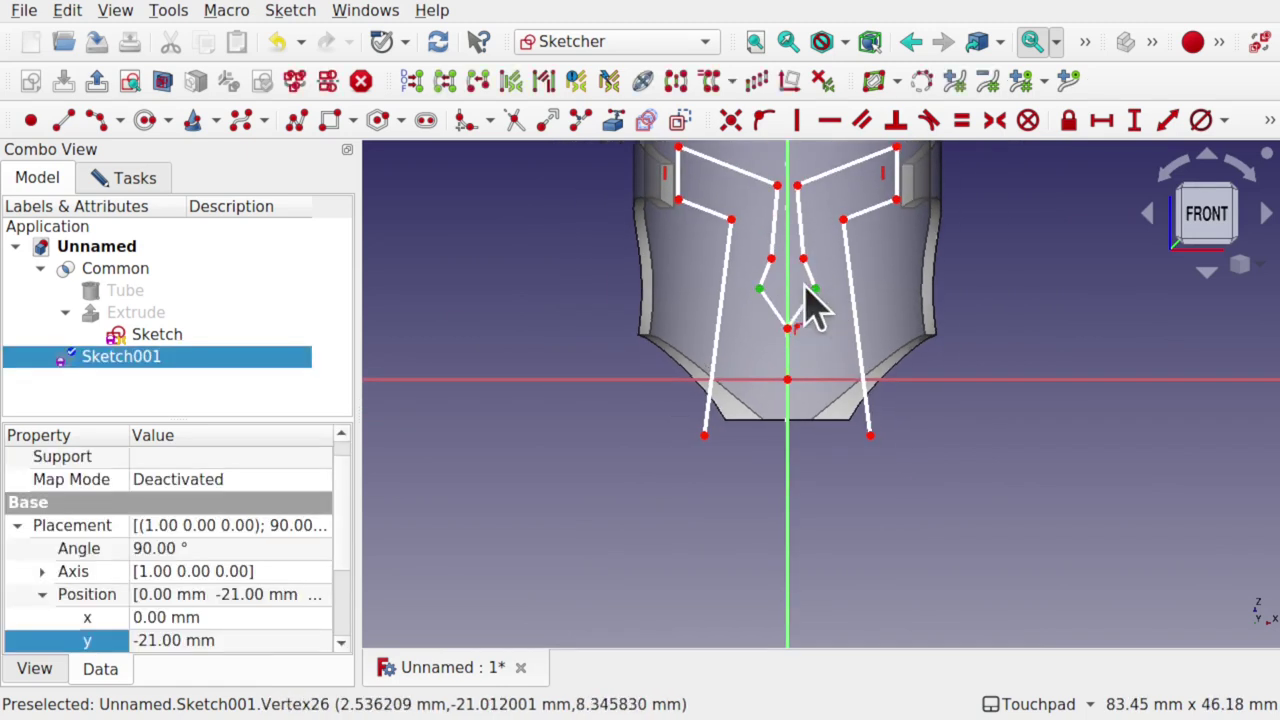
click(792, 295)
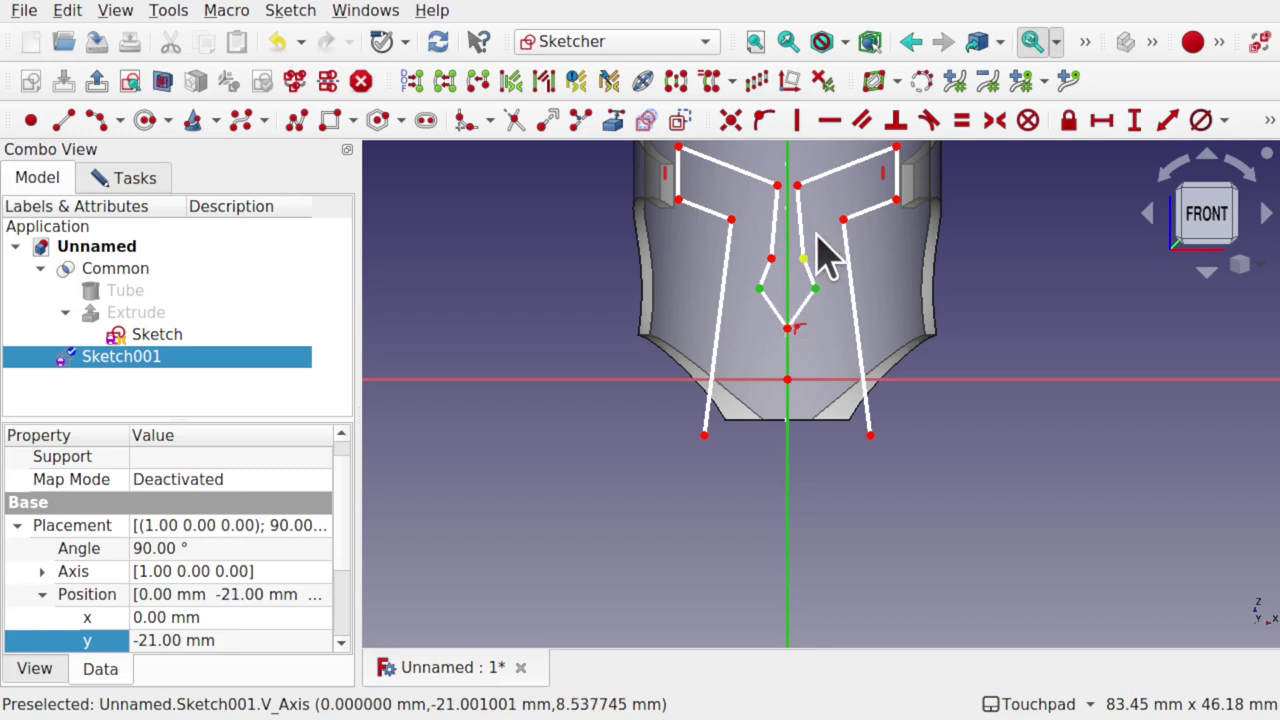
click(997, 122)
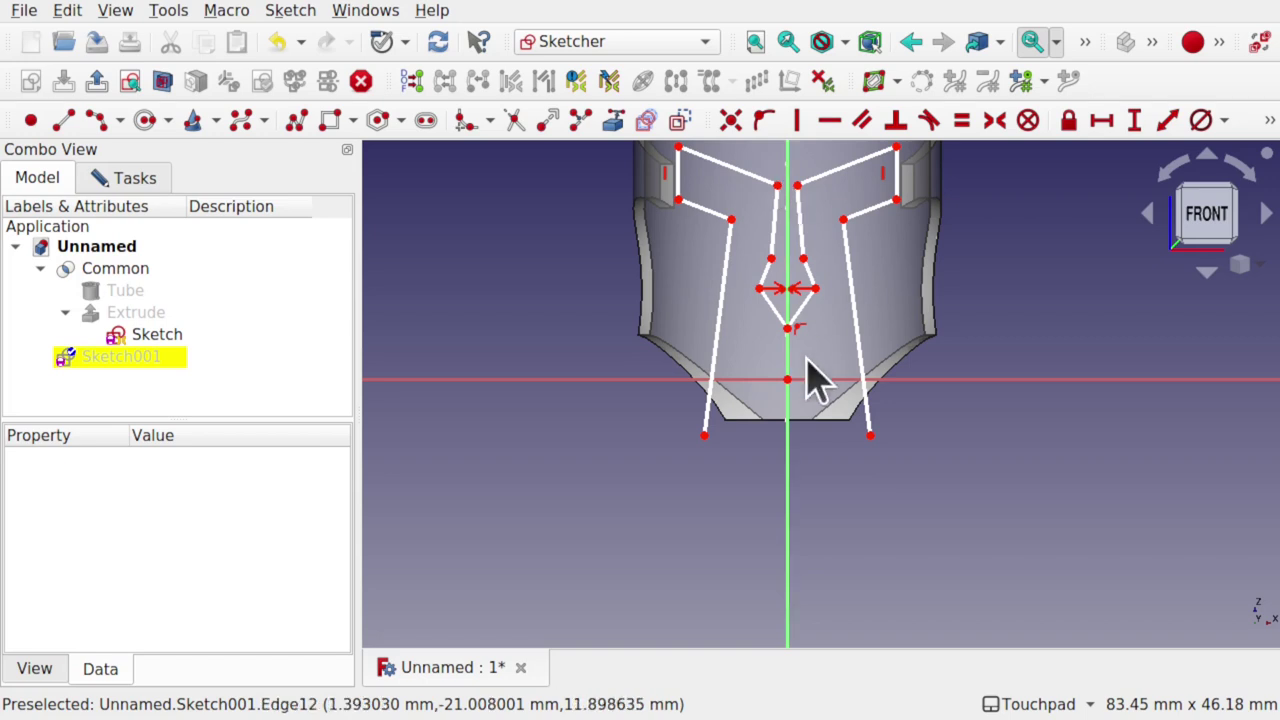
click(63, 121)
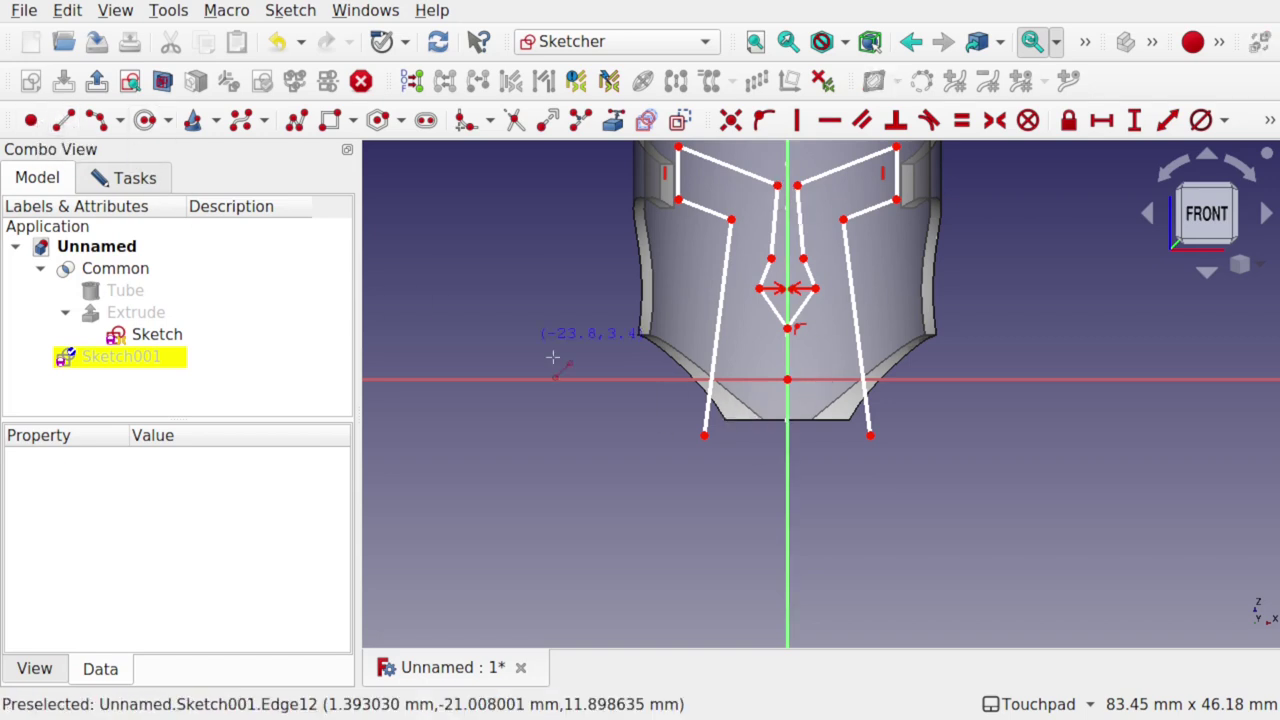
Close the bottom of the outline with a horizontal line between the two lower ends
click(703, 437)
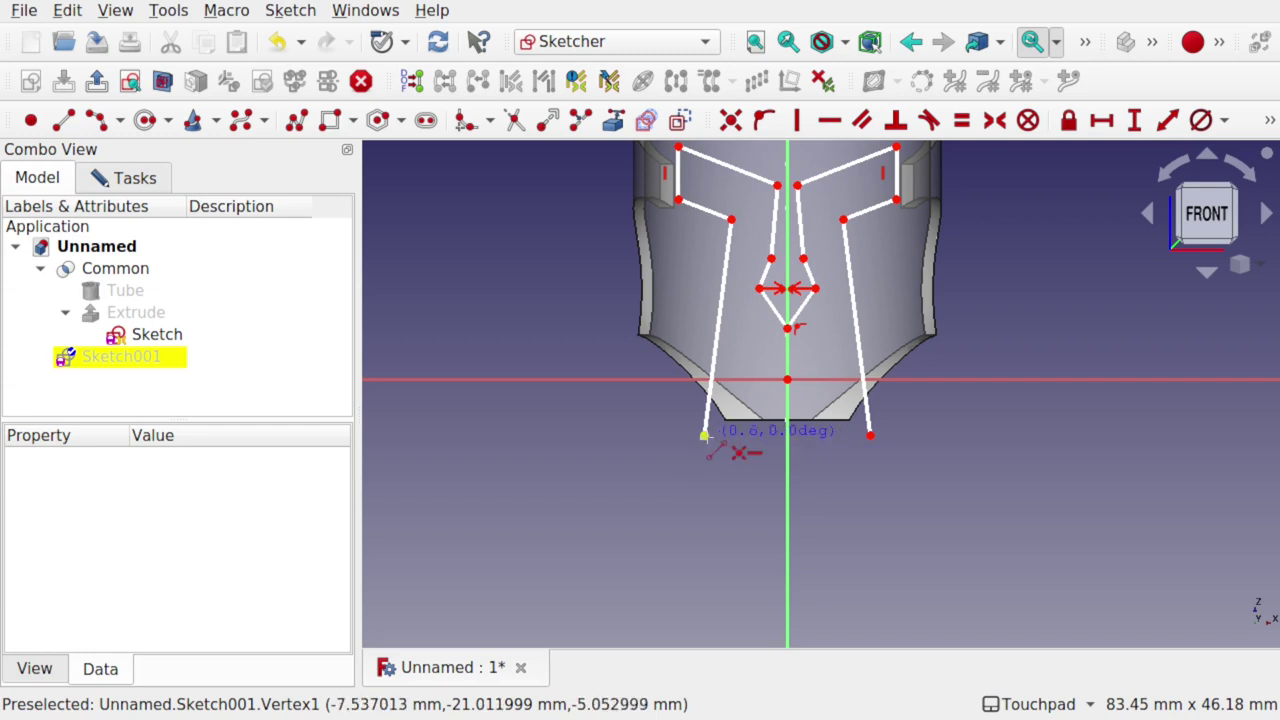
click(870, 437)
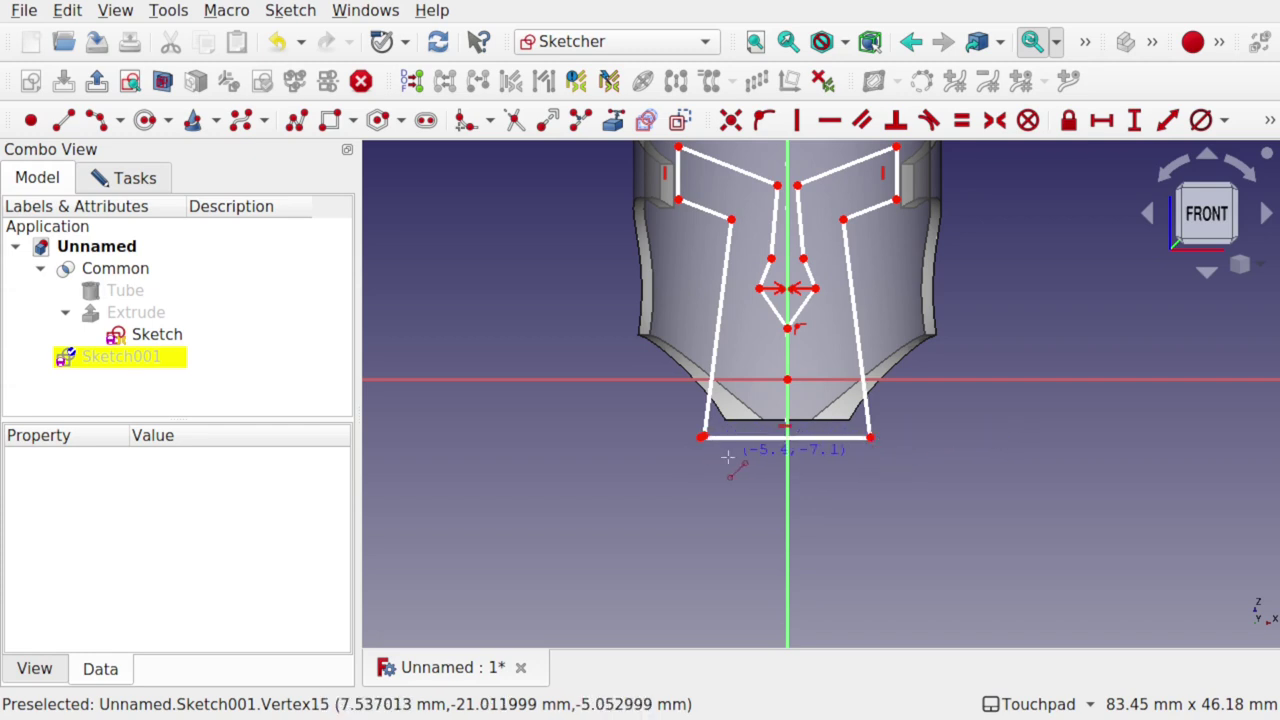
key(Escape)
drag(720, 438, 728, 450)
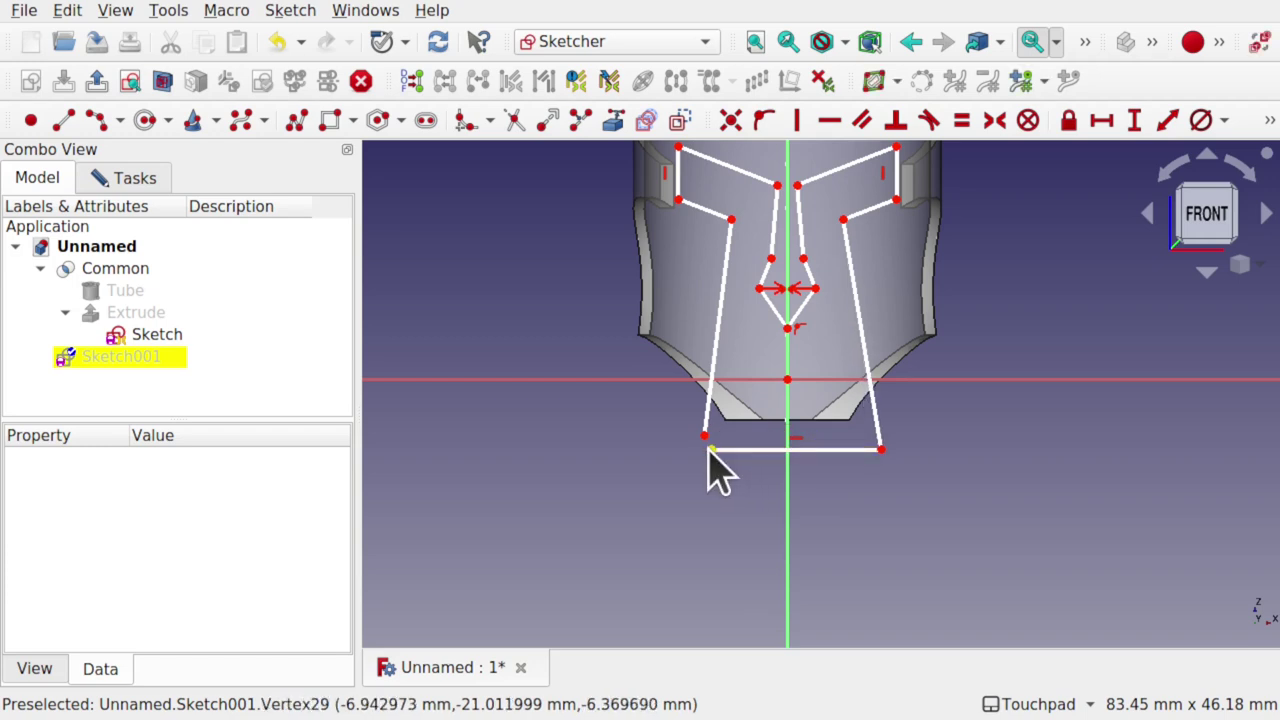
key(ctrl+z)
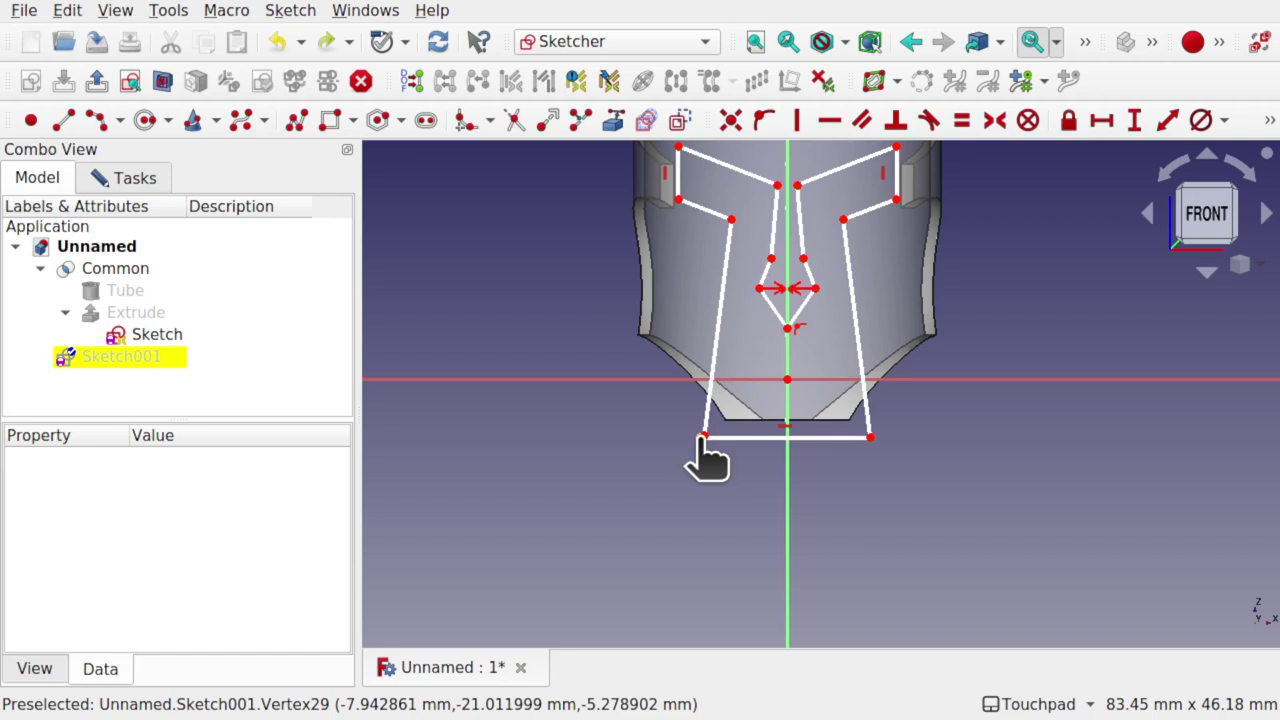
Make the bottom corners symmetric about the centre line and remove the redundant constraint
click(702, 438)
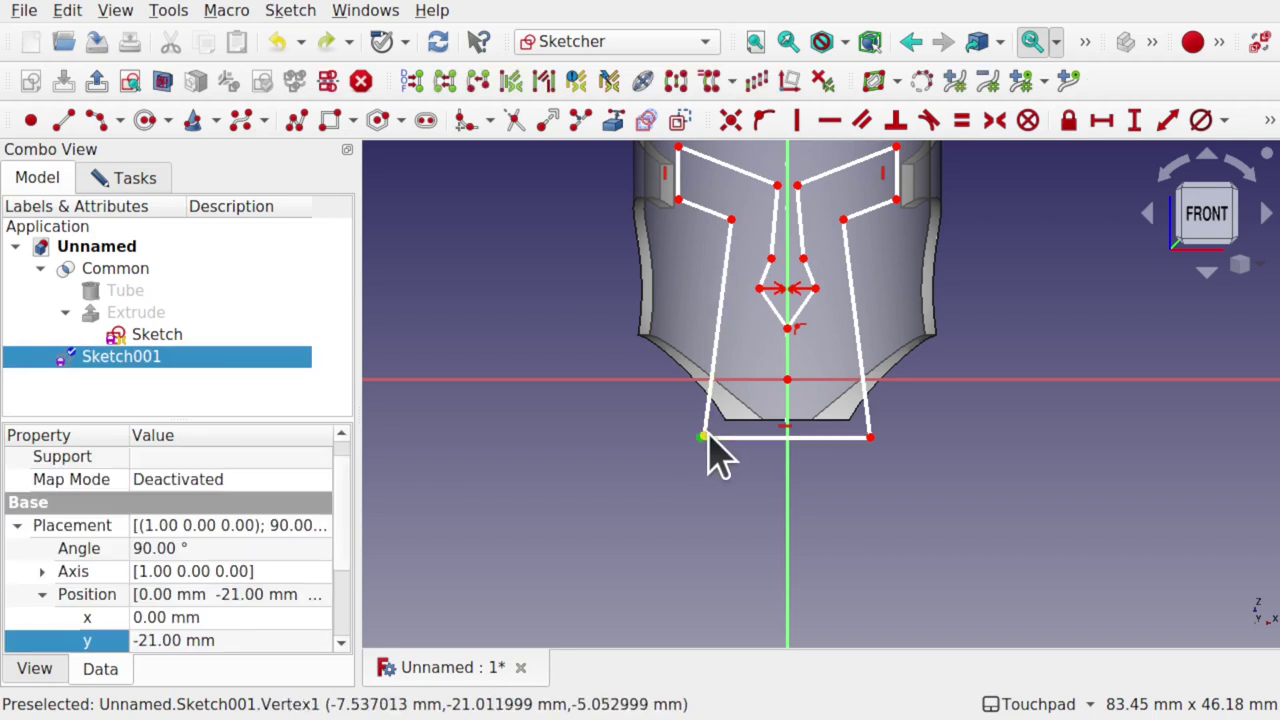
click(736, 127)
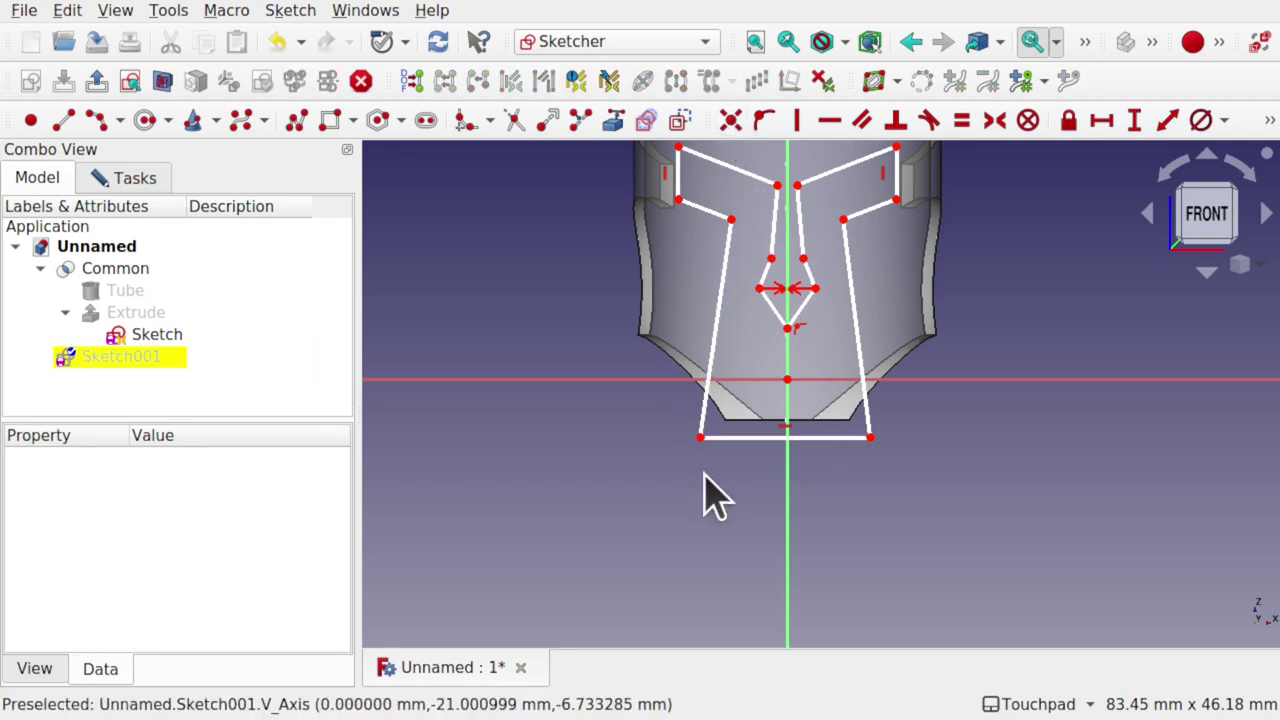
click(700, 438)
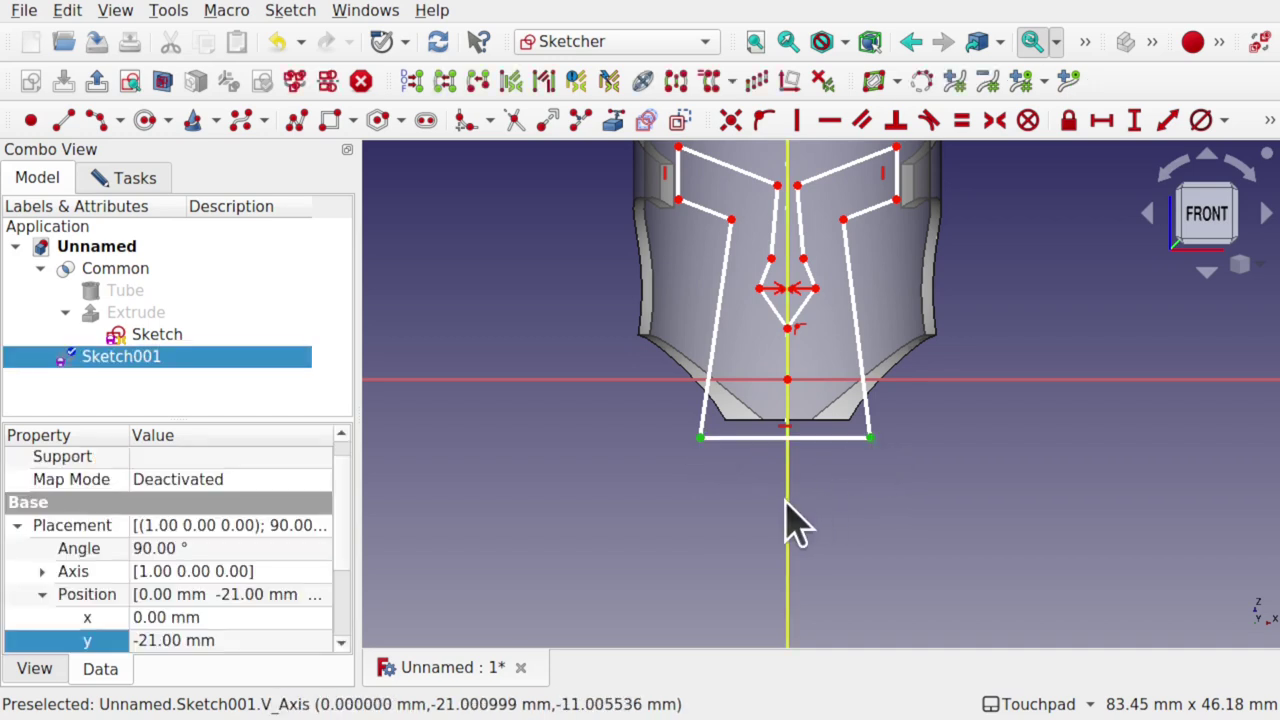
click(995, 122)
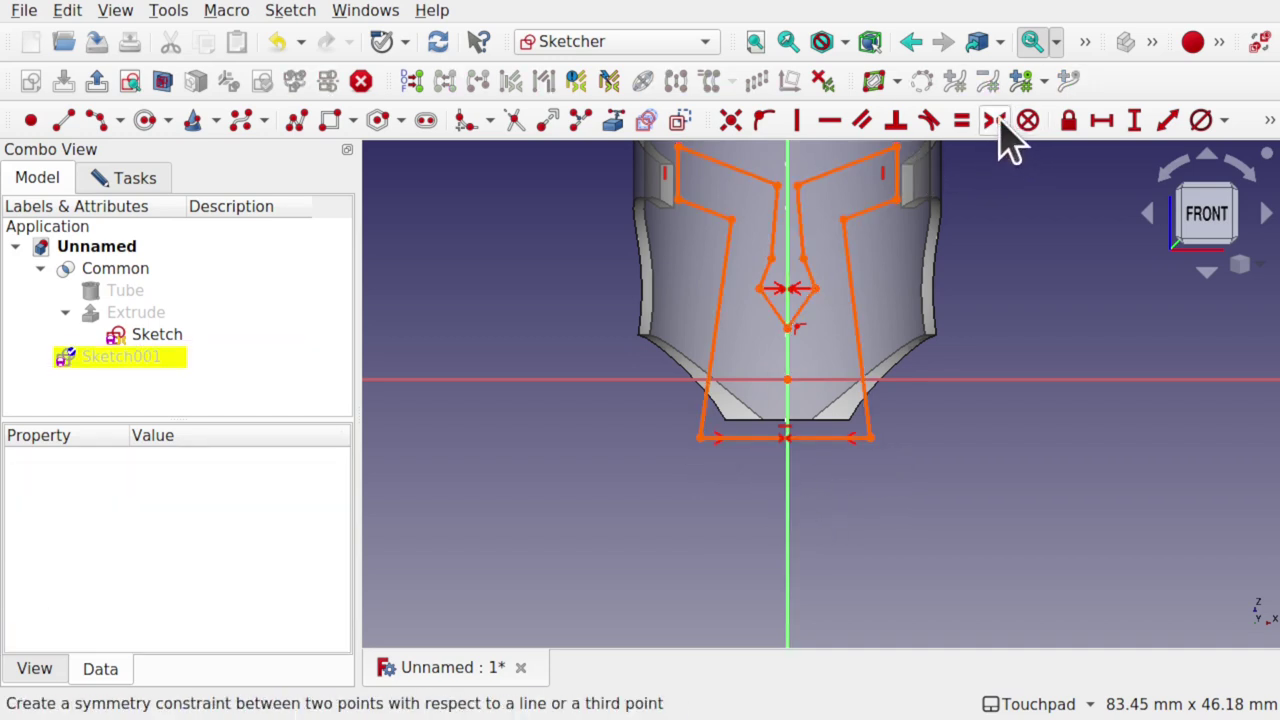
click(135, 178)
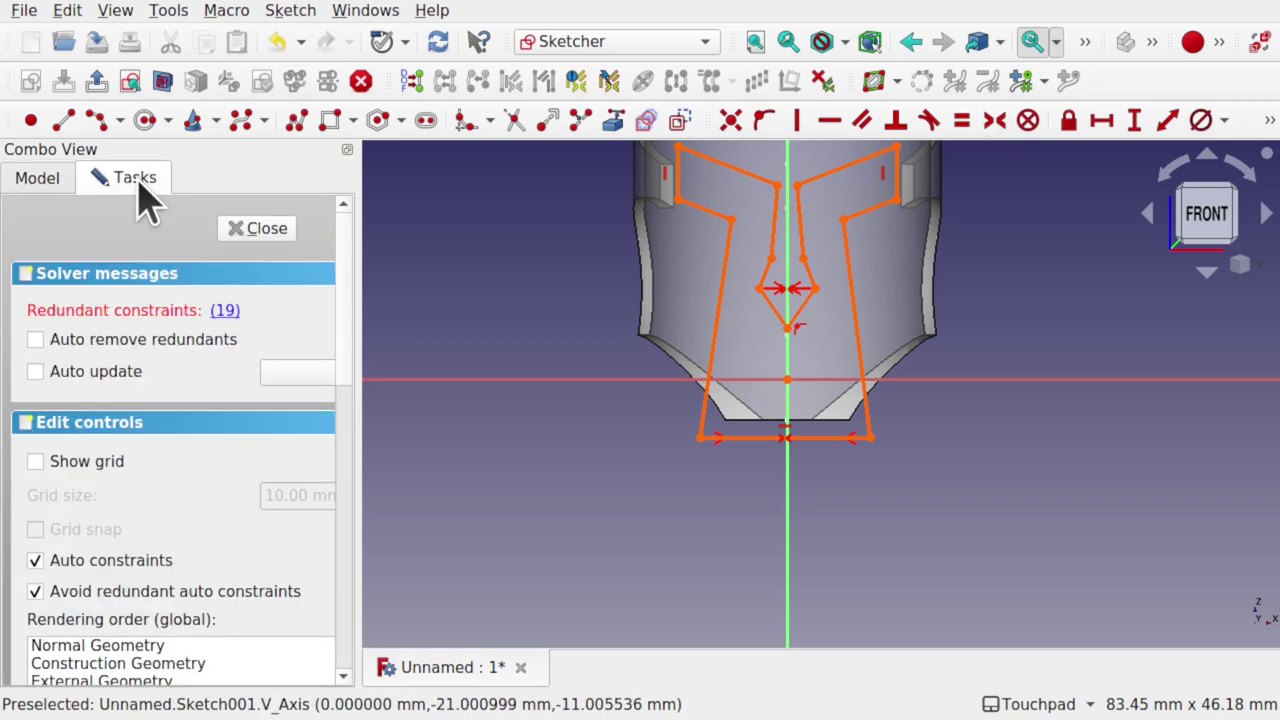
click(225, 311)
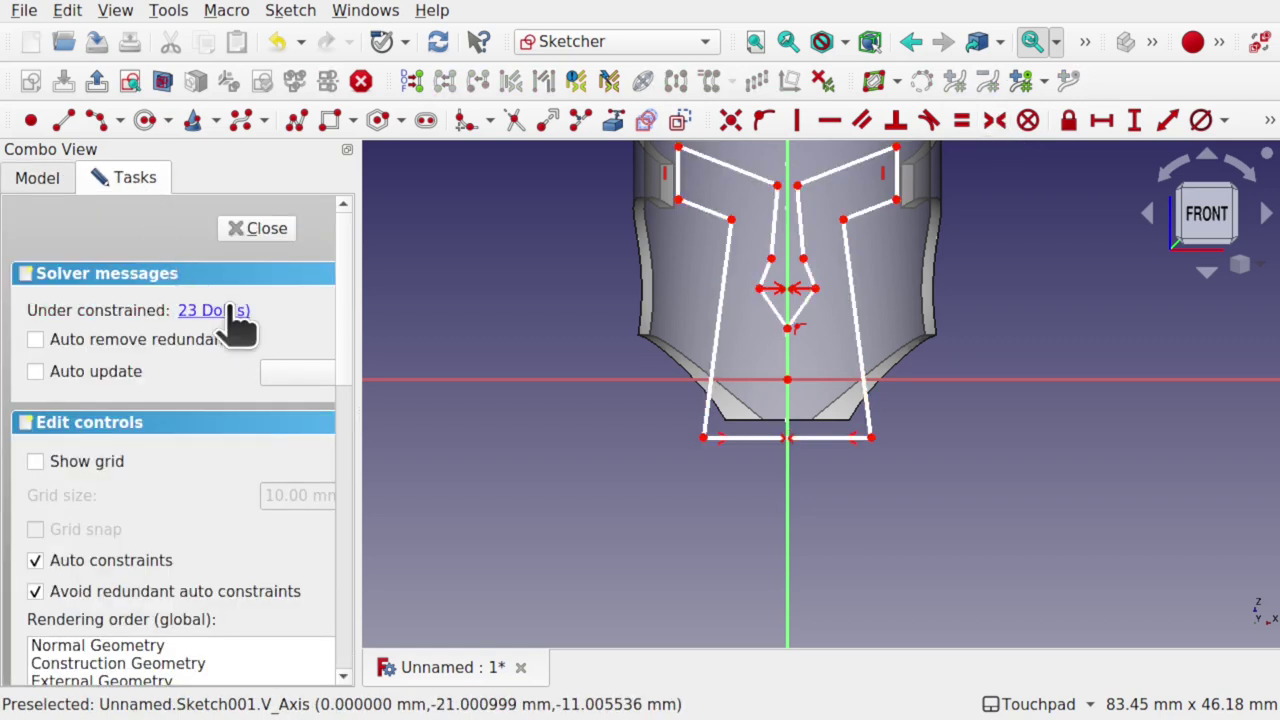
Close Sketch001 and switch to the Part workbench
mouse_move(940, 350)
middle_down()
mouse_move(860, 410)
mouse_move(829, 471)
middle_up()
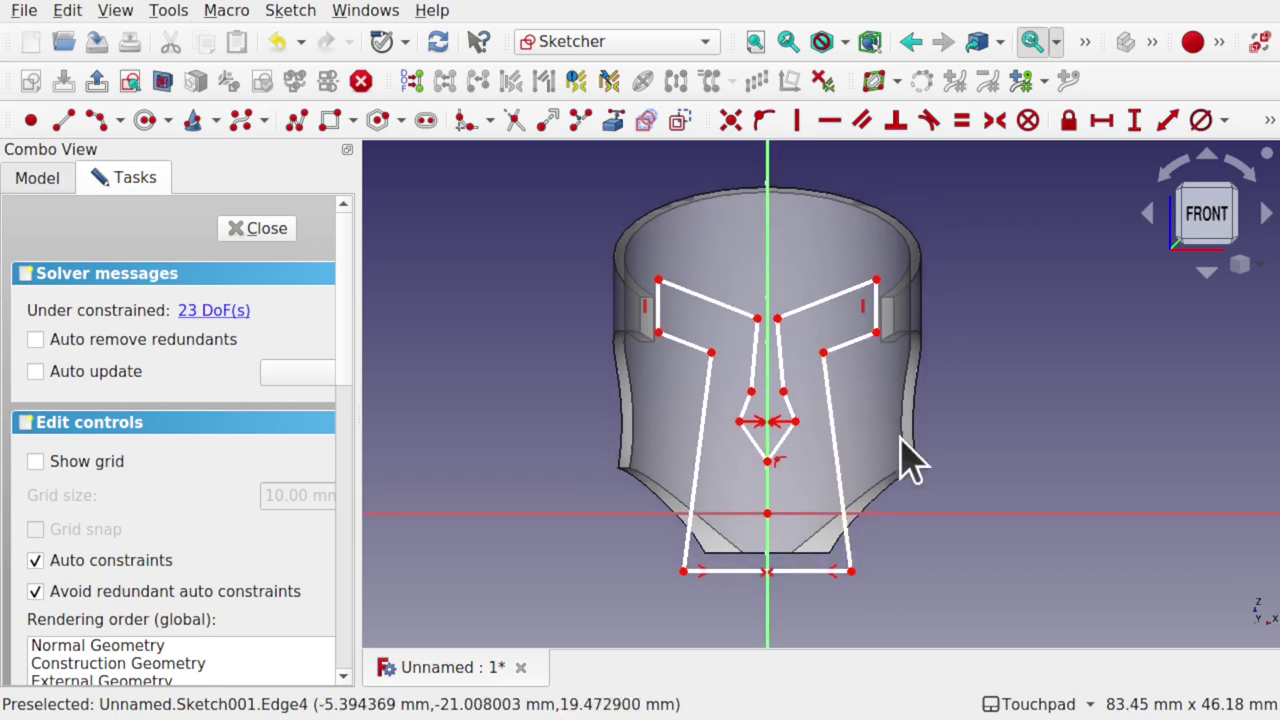
click(258, 230)
mouse_move(800, 386)
middle_down()
mouse_move(1142, 350)
mouse_move(809, 363)
mouse_move(836, 378)
middle_up()
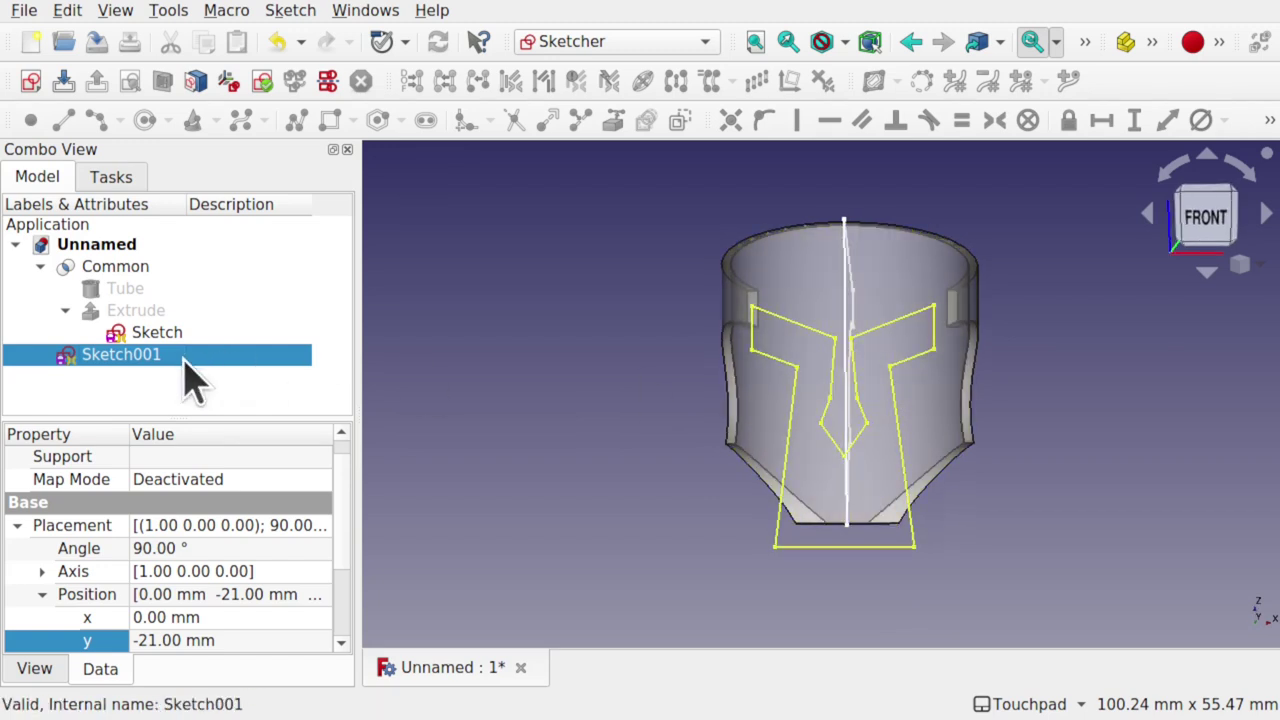
click(590, 41)
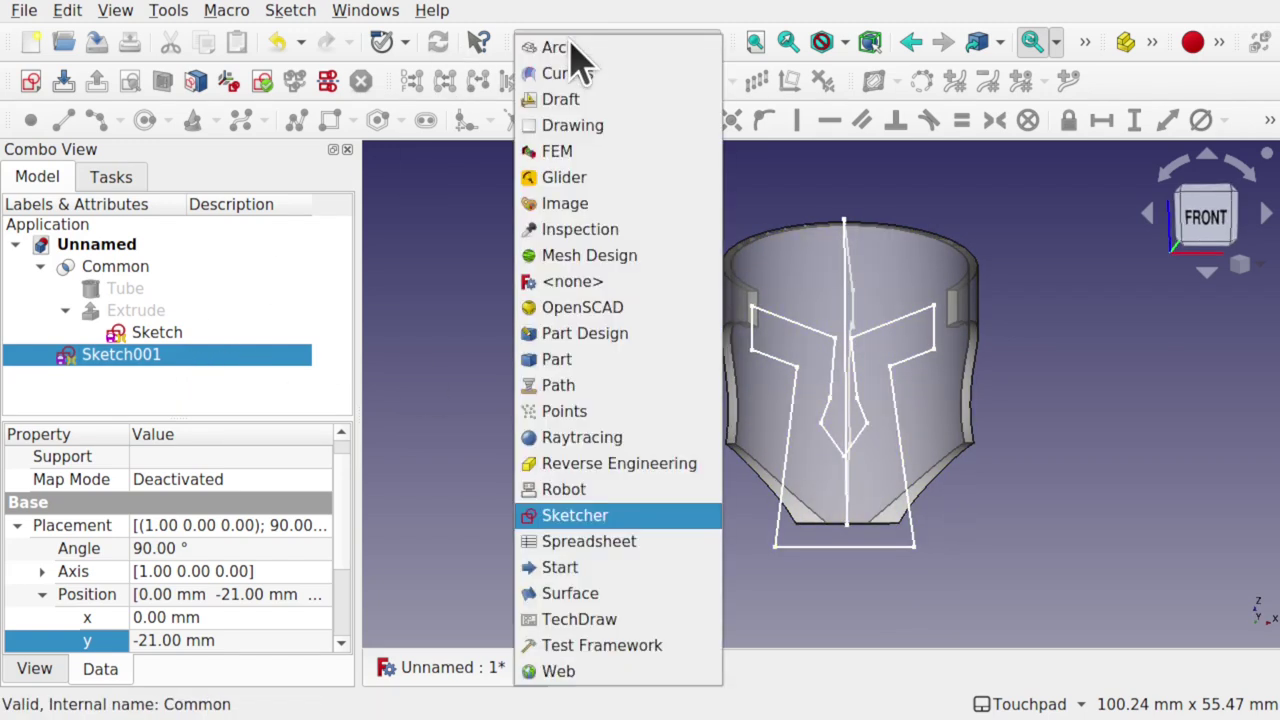
click(571, 365)
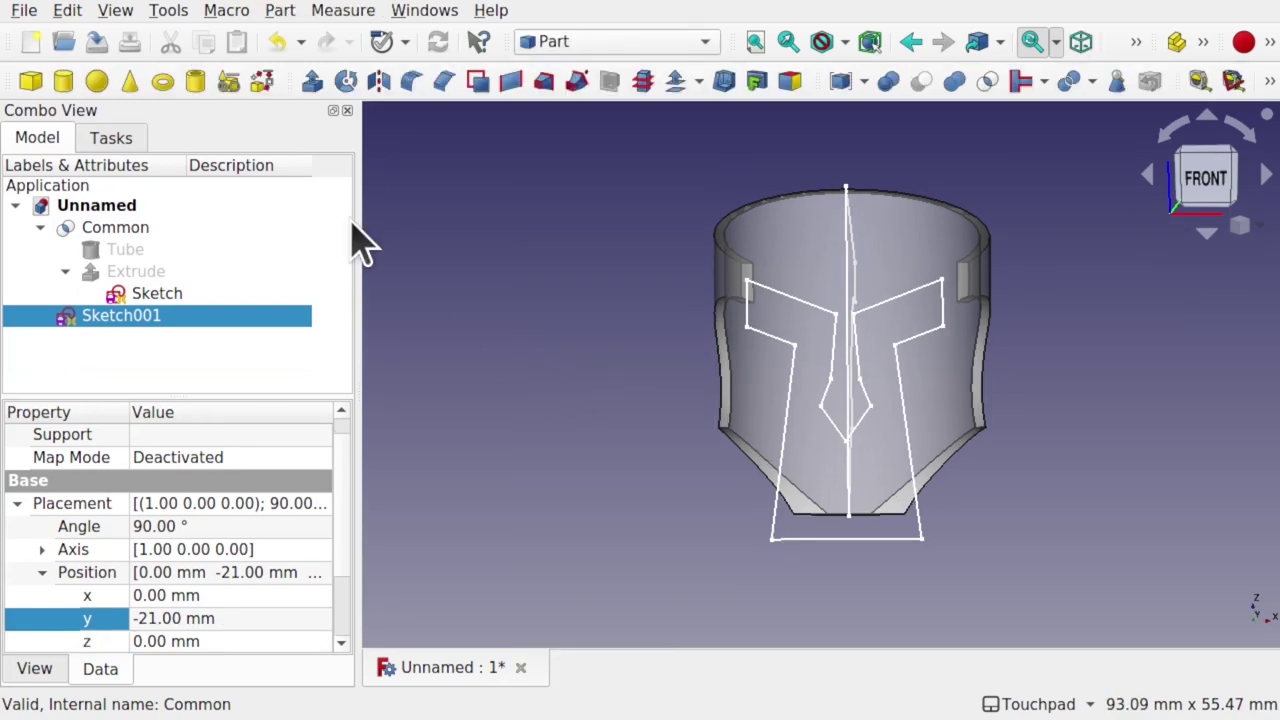
Extrude Sketch001 with default settings into Extrude001 through the shell's front
click(312, 82)
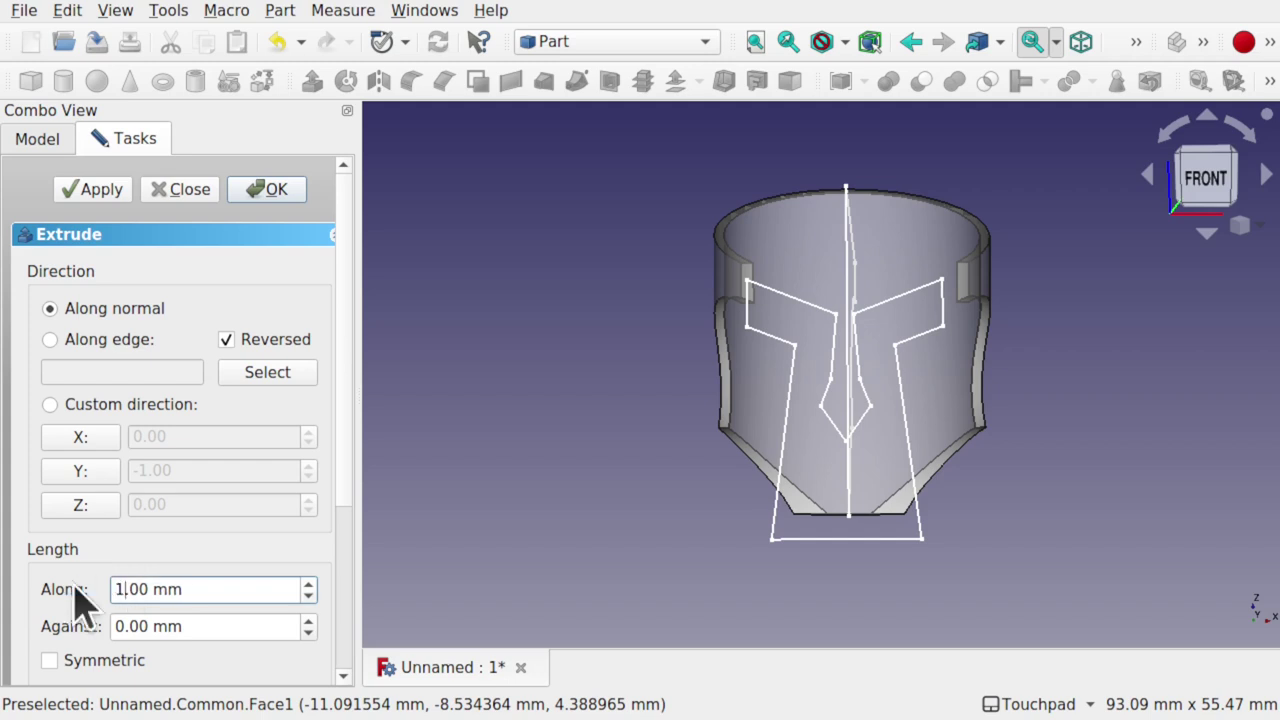
key(Return)
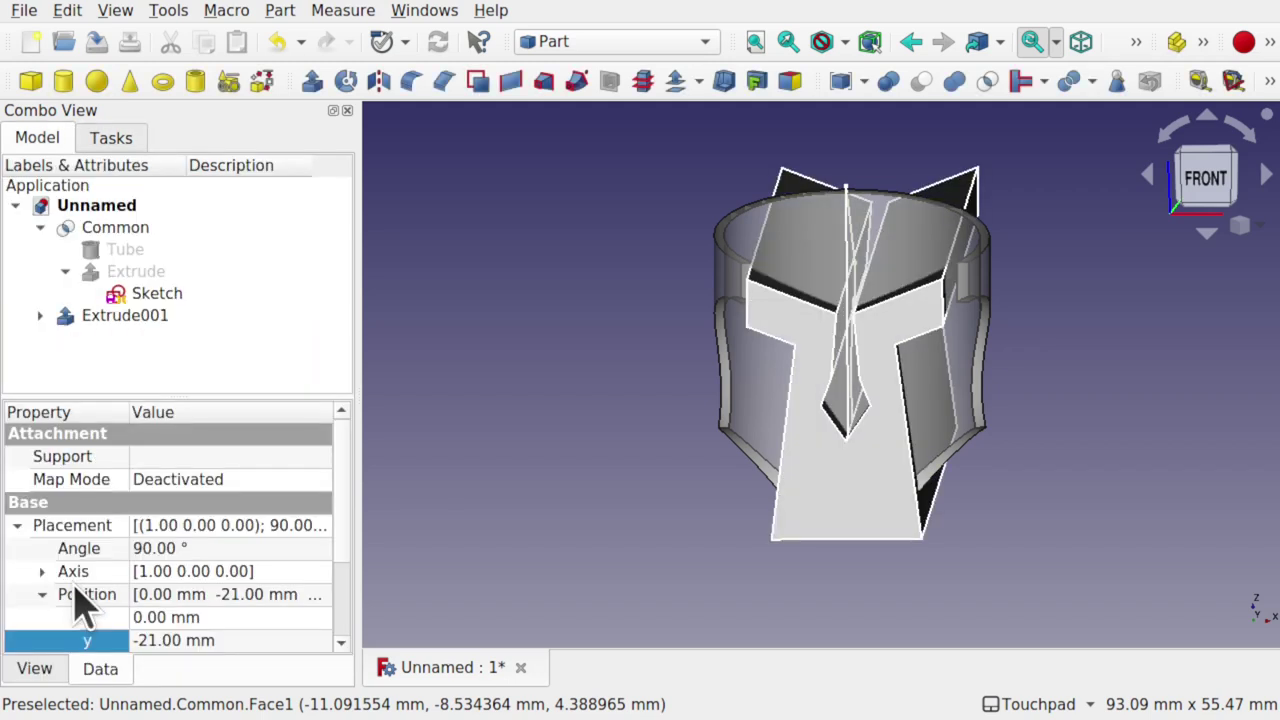
Select Extrude001 and set its forward length to 50 mm in the Data properties
middle_drag(690, 437, 858, 390)
key(1)
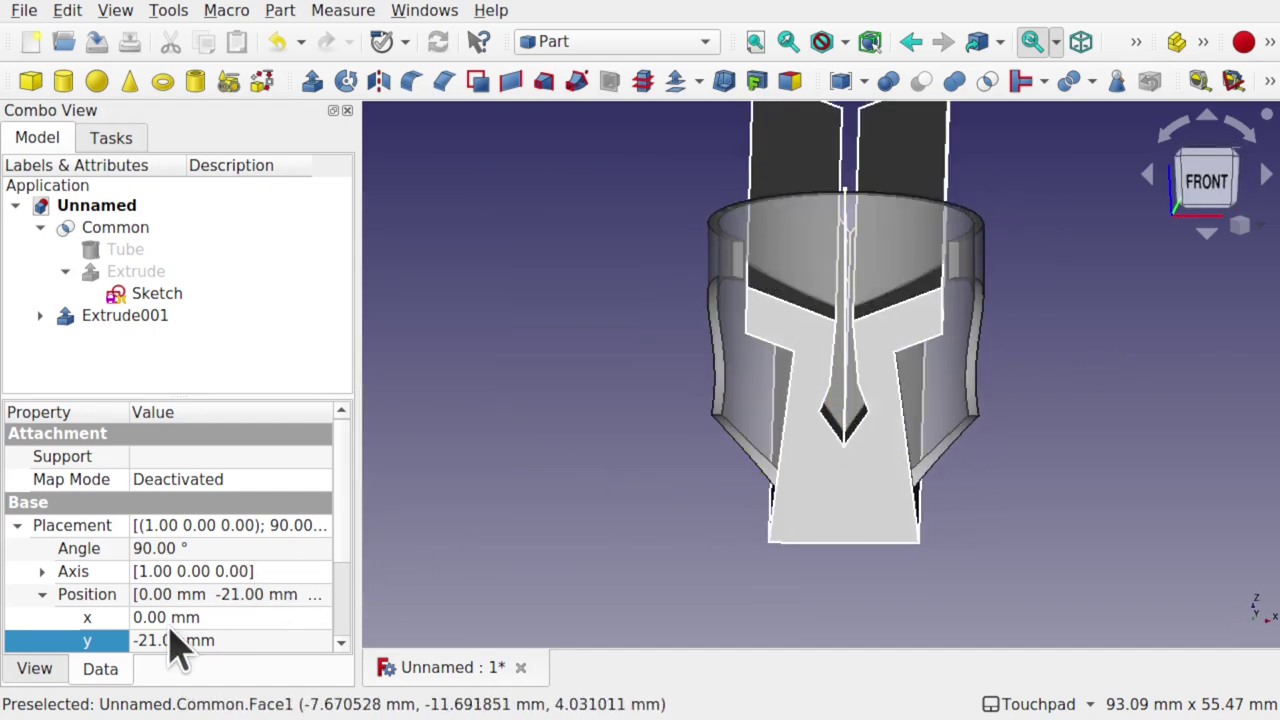
click(135, 318)
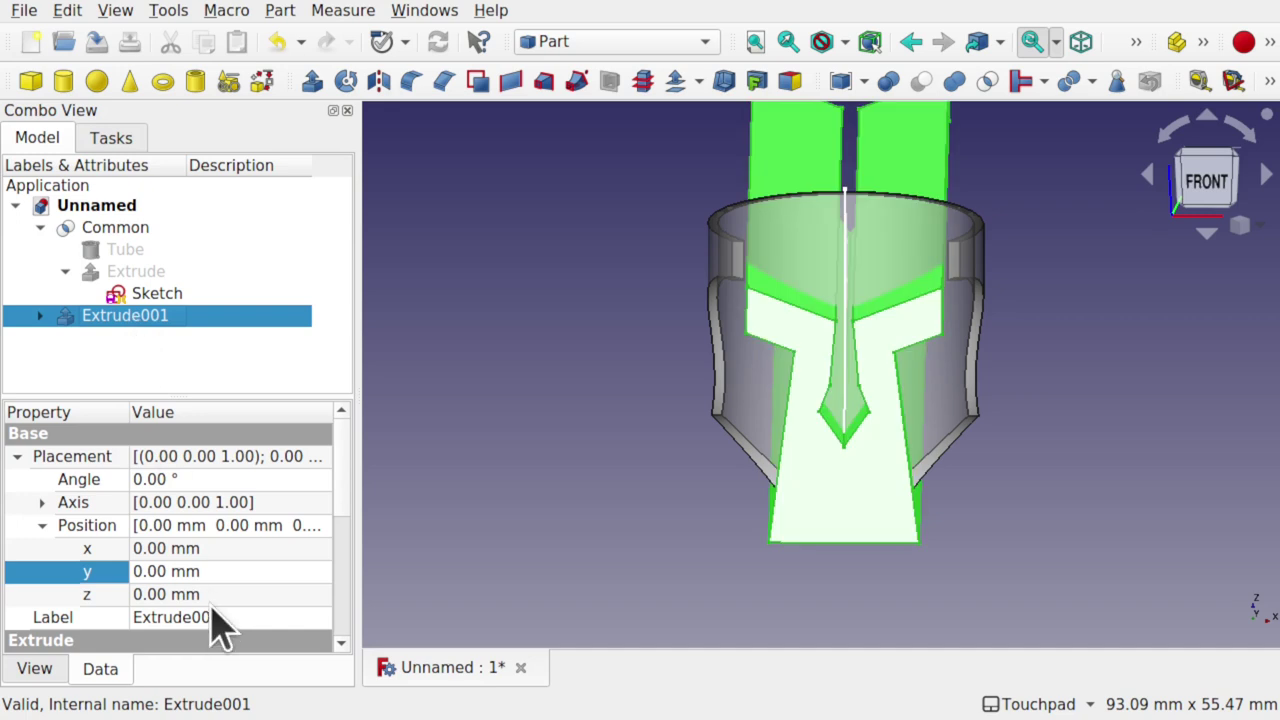
drag(340, 516, 340, 604)
click(249, 500)
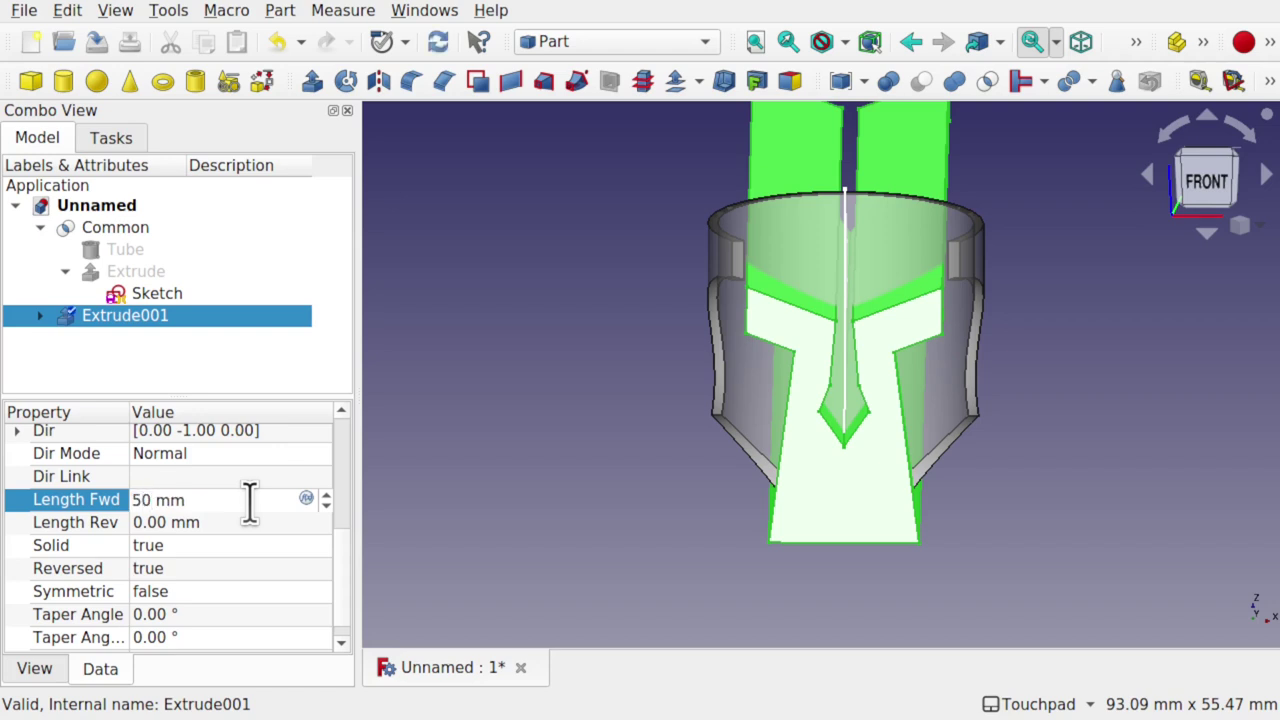
click(197, 597)
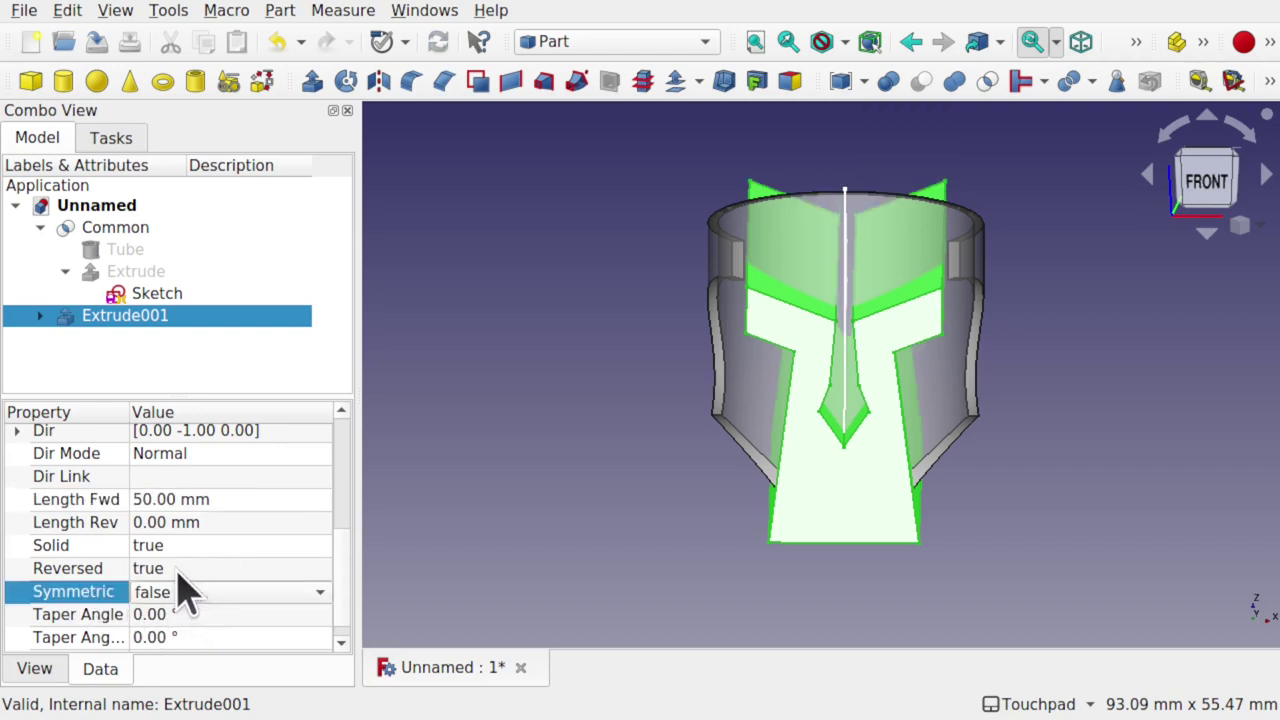
click(178, 572)
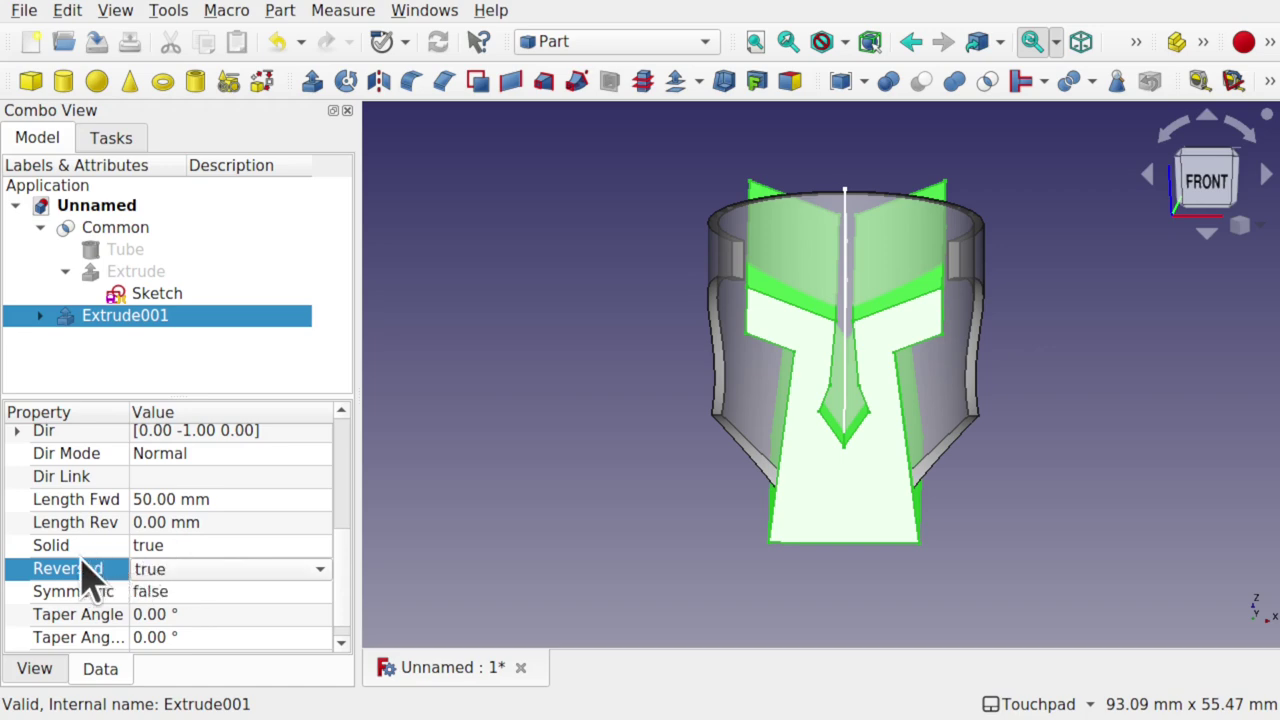
Orbit toward the helmet's side to check the 50 mm block passes through the shell
middle_drag(625, 432, 670, 408)
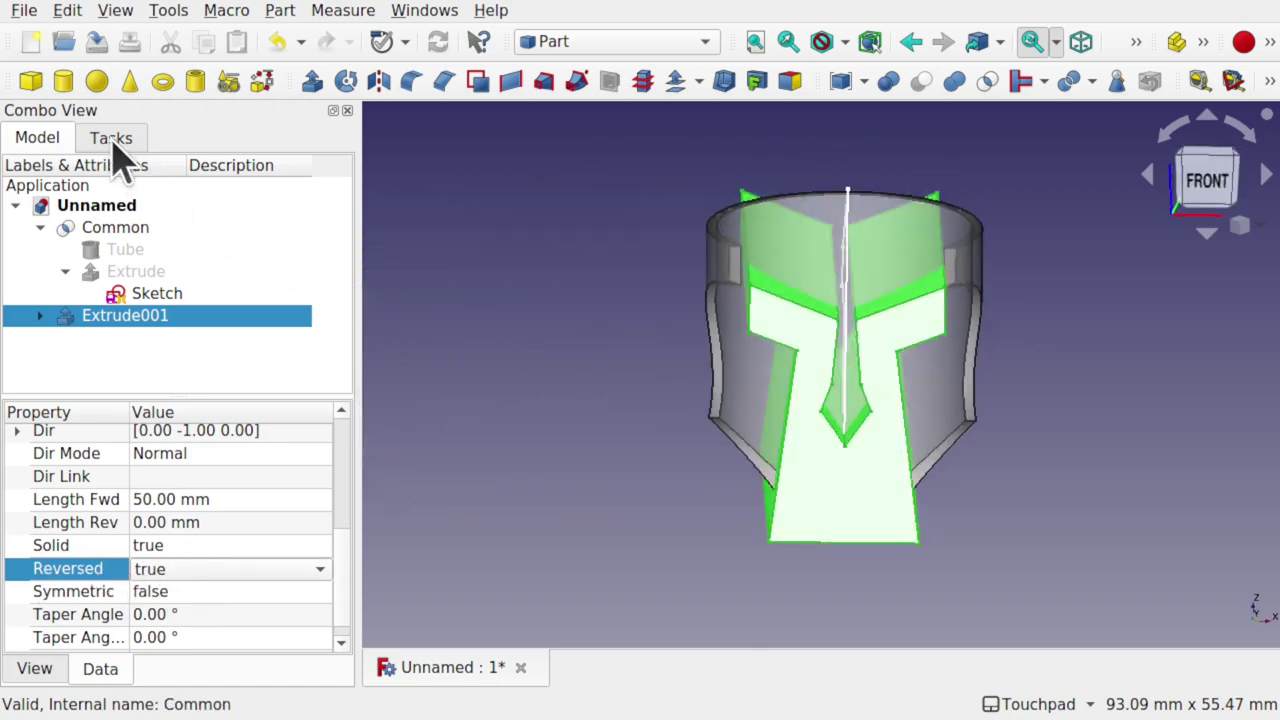
click(112, 140)
middle_drag(786, 300, 723, 391)
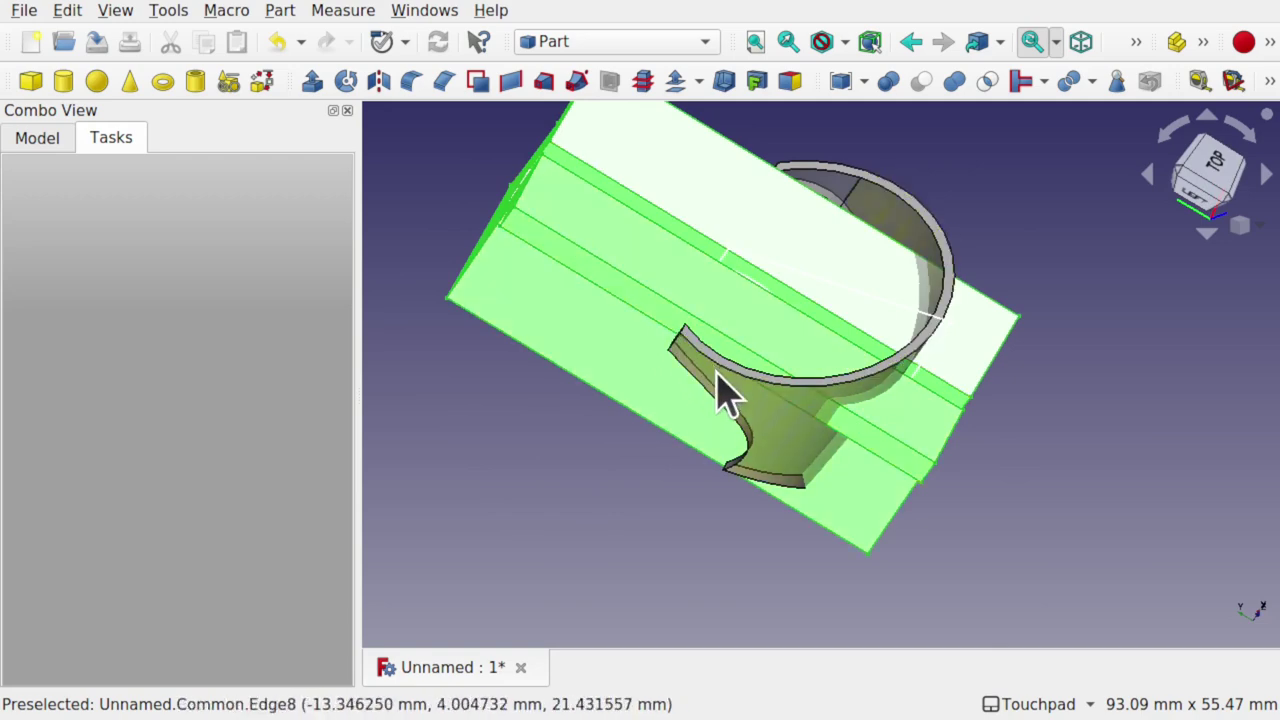
Shorten Extrude001's forward length to 26 mm, then 24 mm, and orbit to check the fit
middle_drag(789, 360, 717, 256)
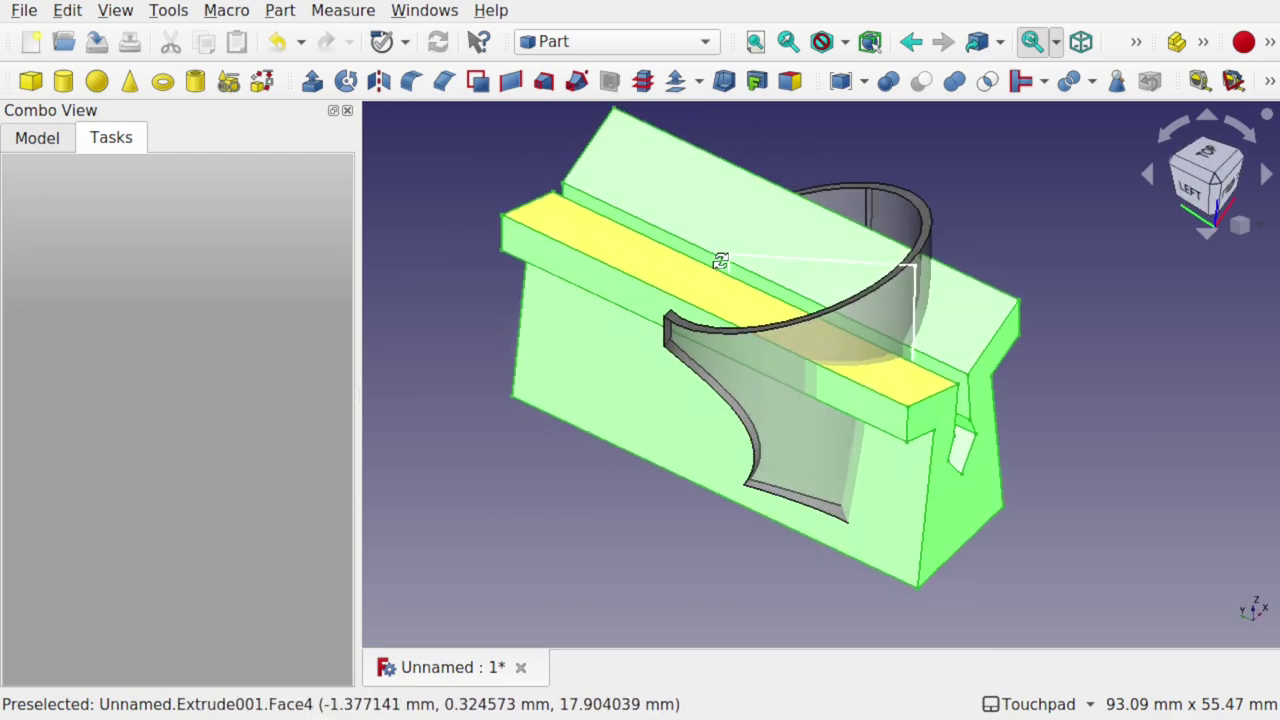
click(37, 138)
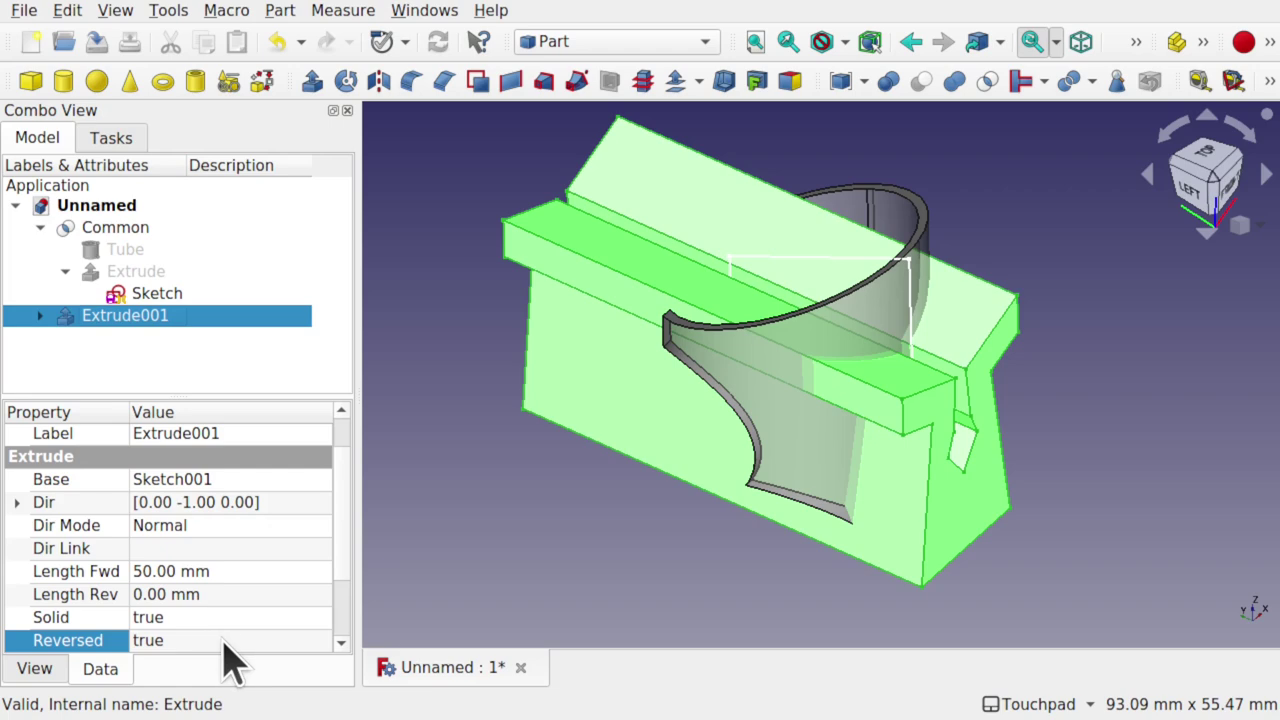
scroll(345, 560, down, 1)
click(256, 564)
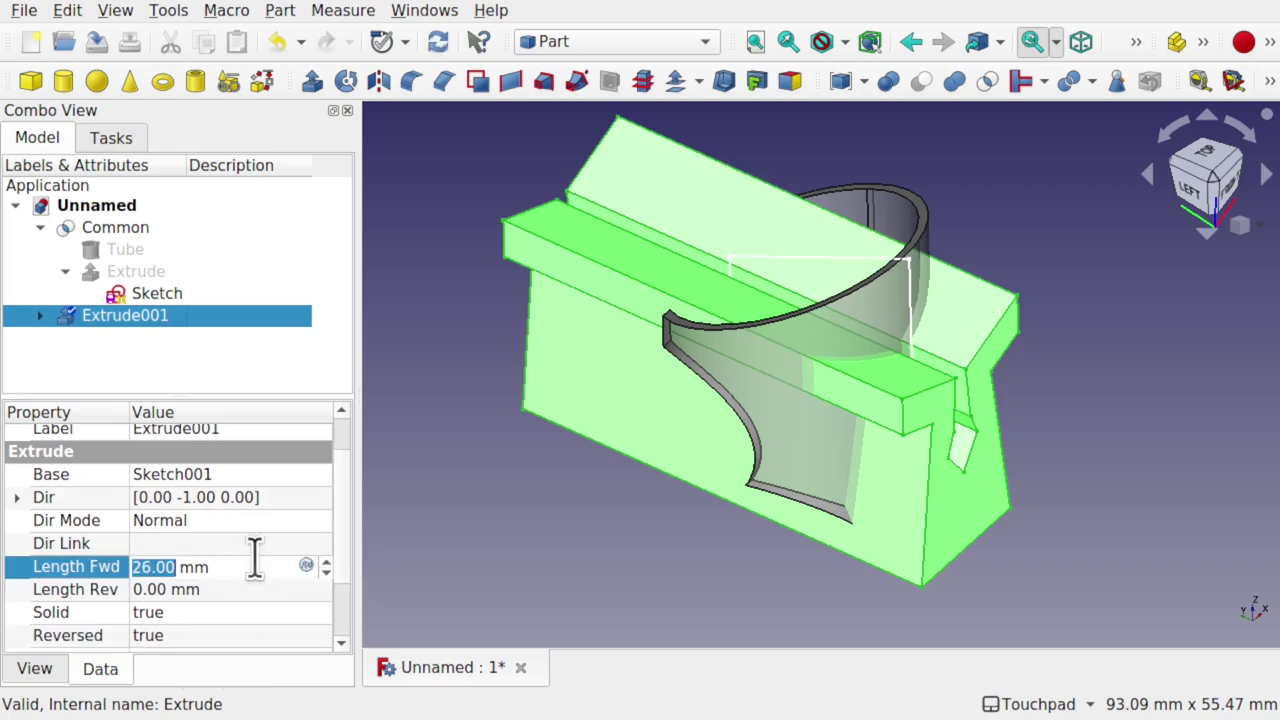
key(Return)
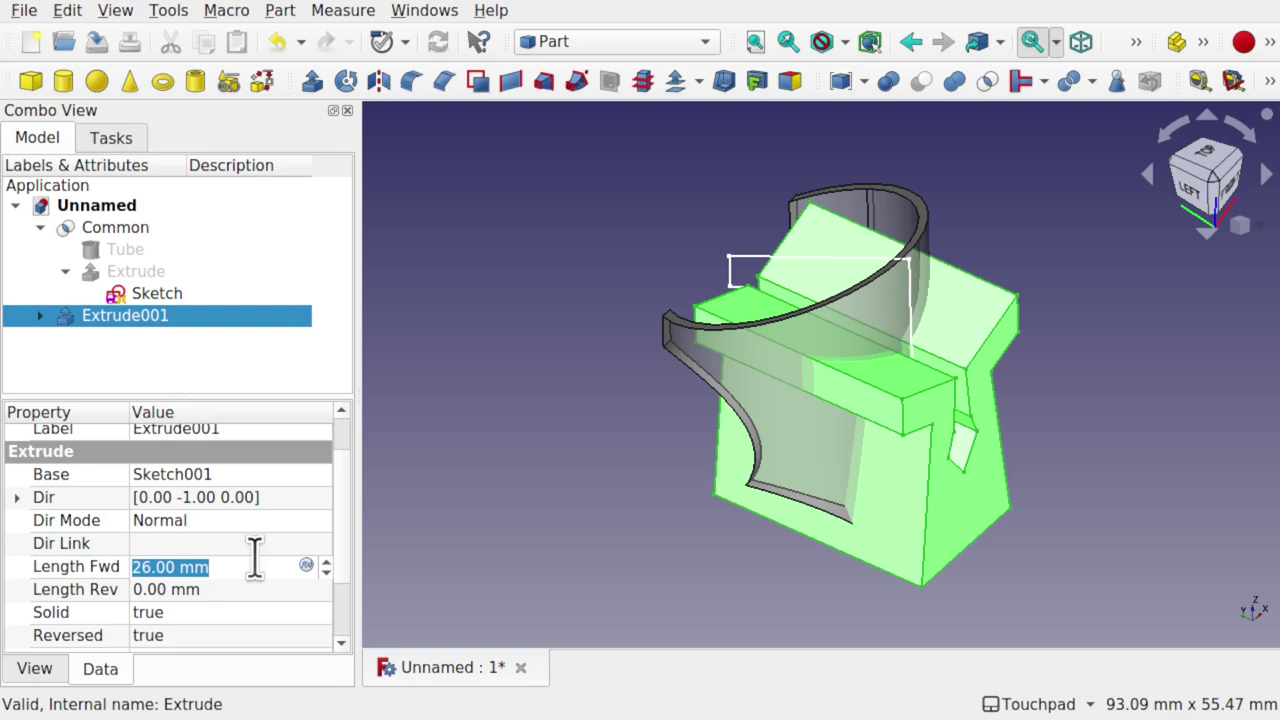
scroll(255, 560, down, 2)
key(Return)
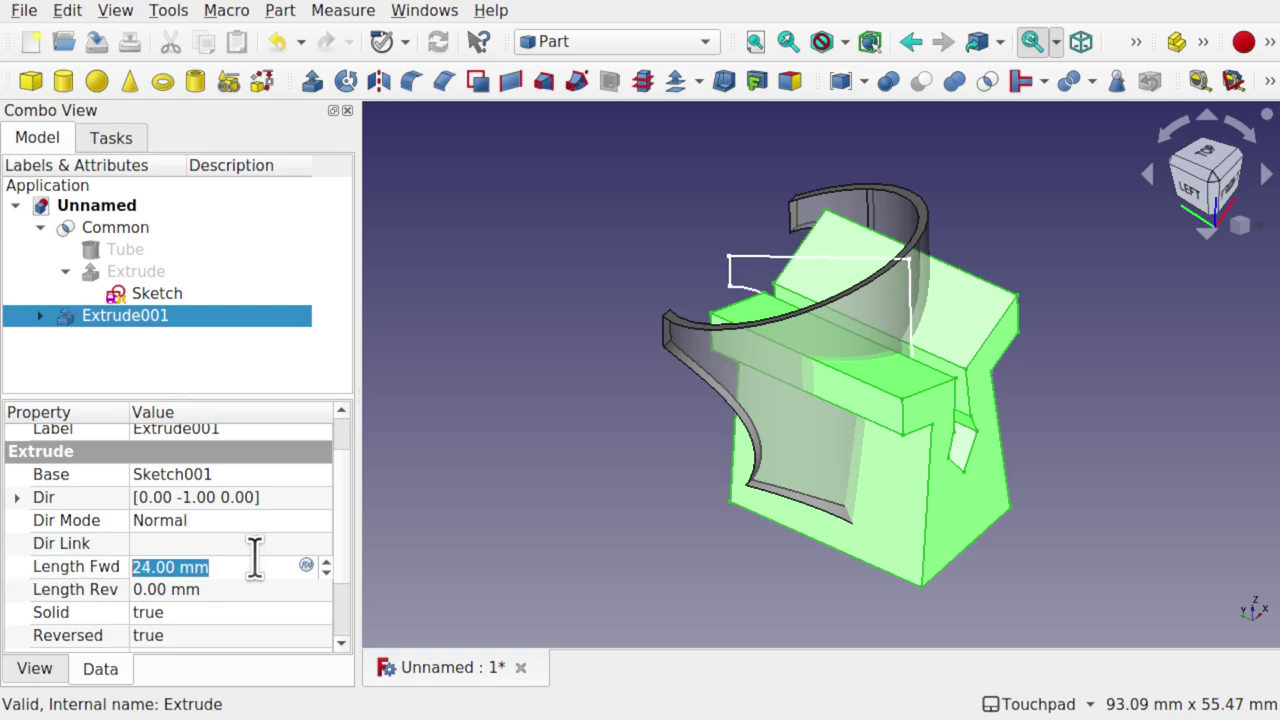
alt+drag(903, 449, 820, 409)
Select the Common shell plus Extrude001 and apply a Cut to subtract the T-shaped opening
click(1071, 423)
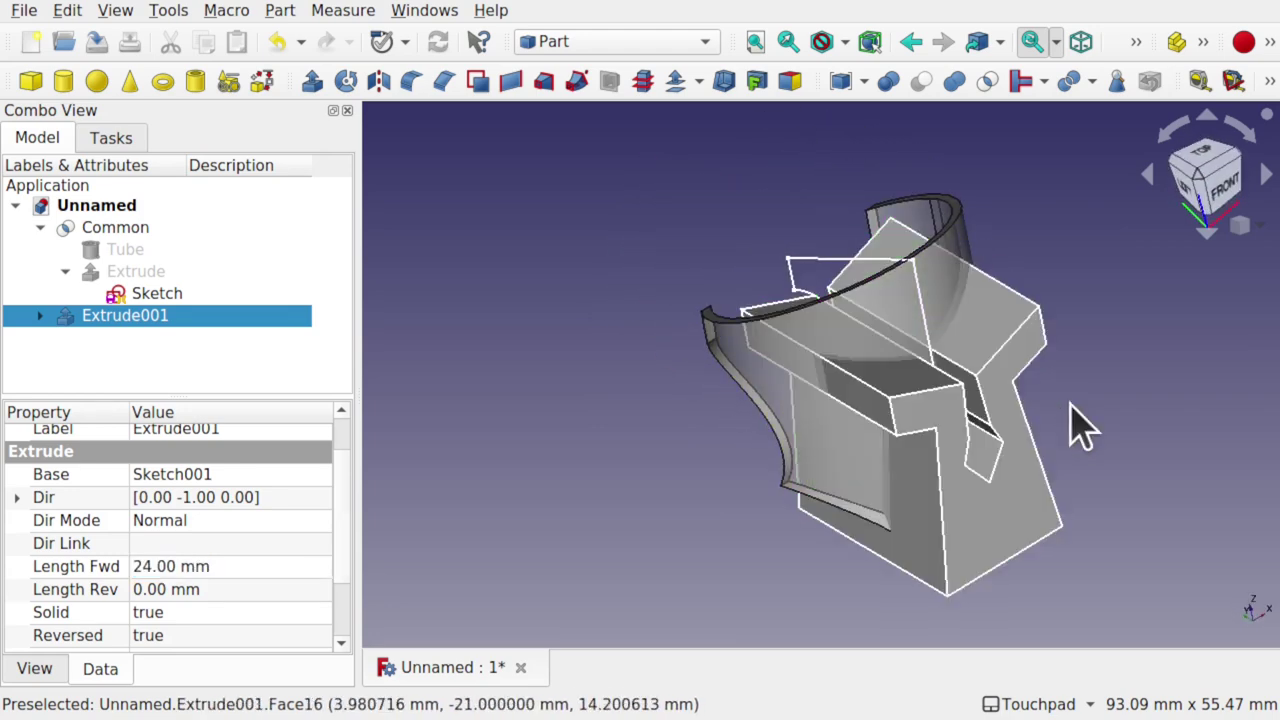
click(1015, 545)
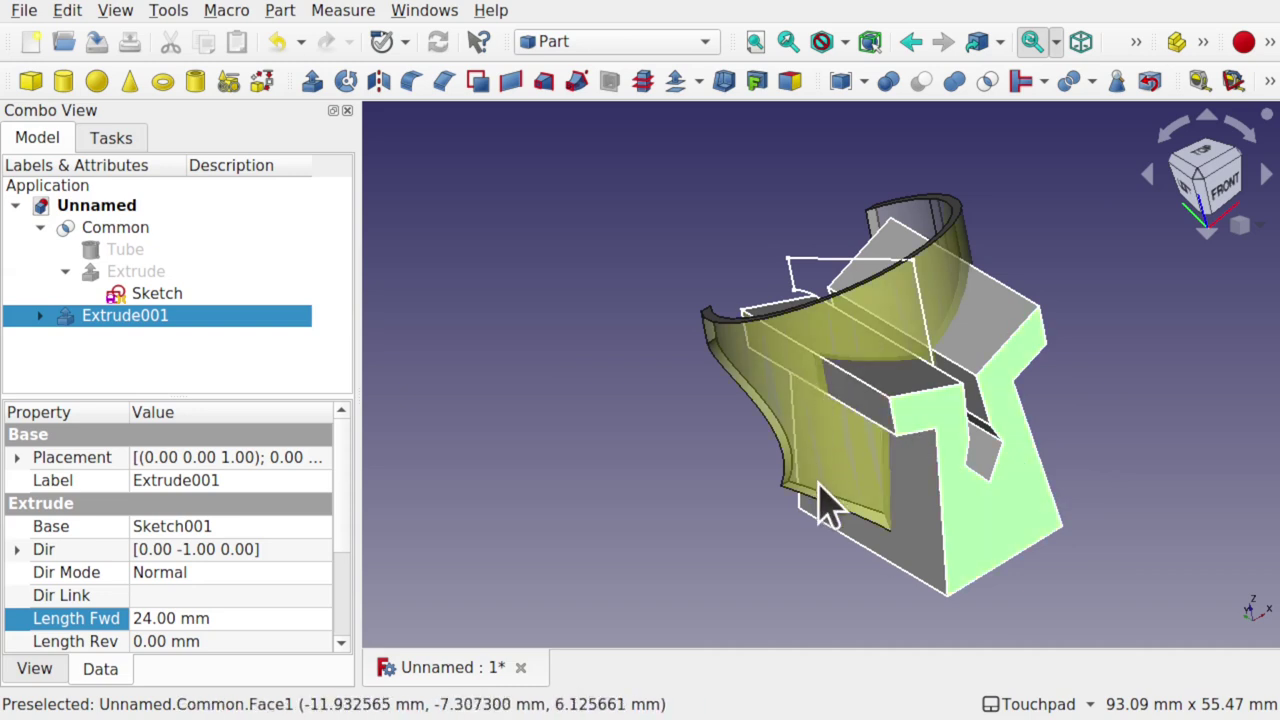
click(731, 514)
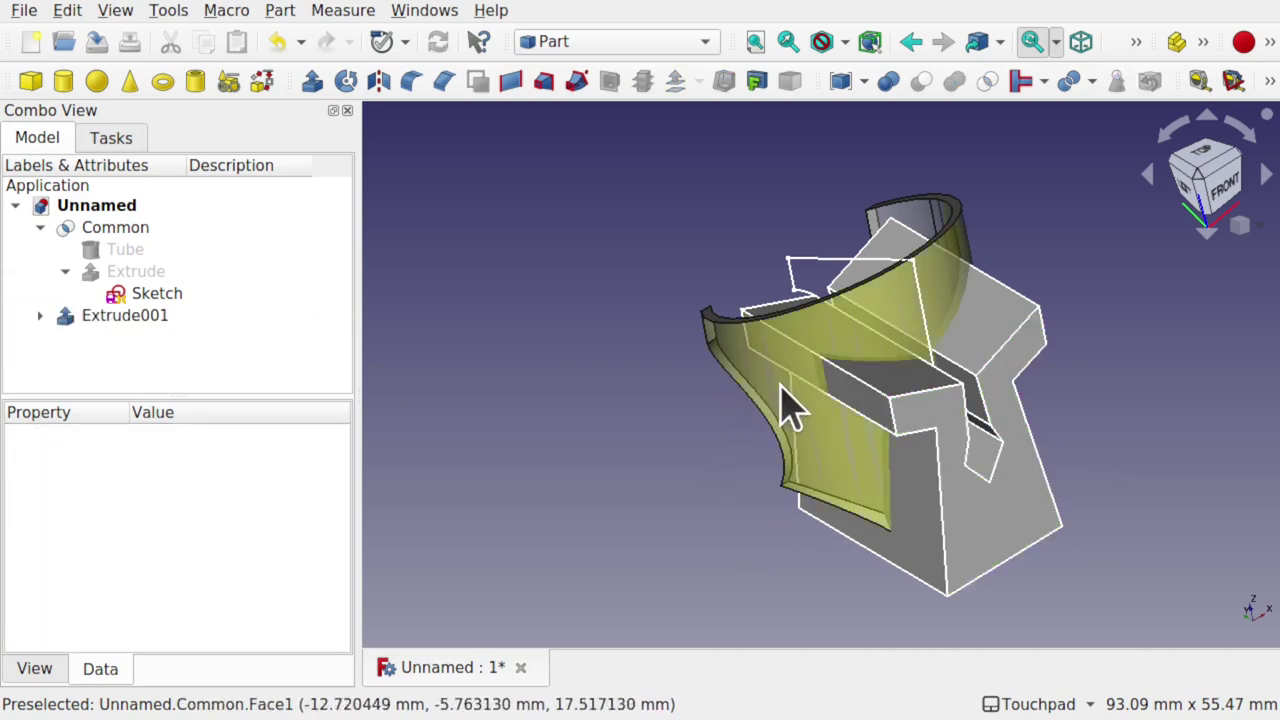
click(775, 415)
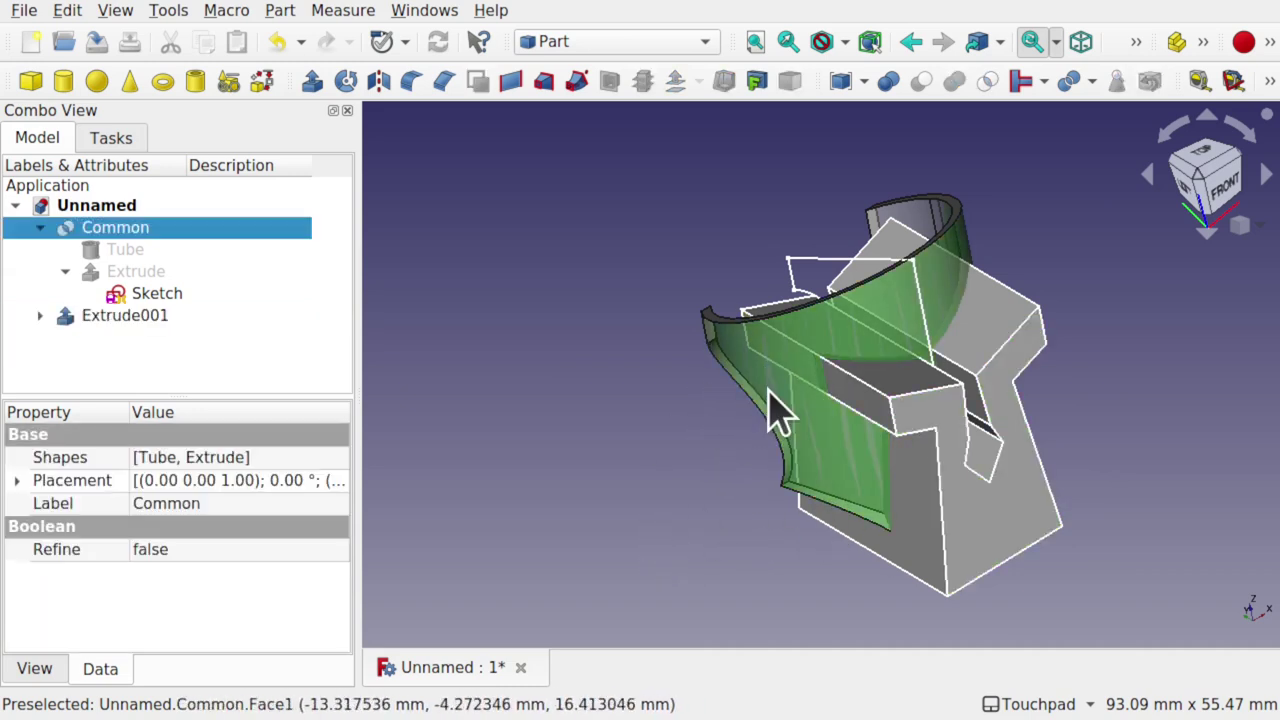
ctrl+click(1015, 540)
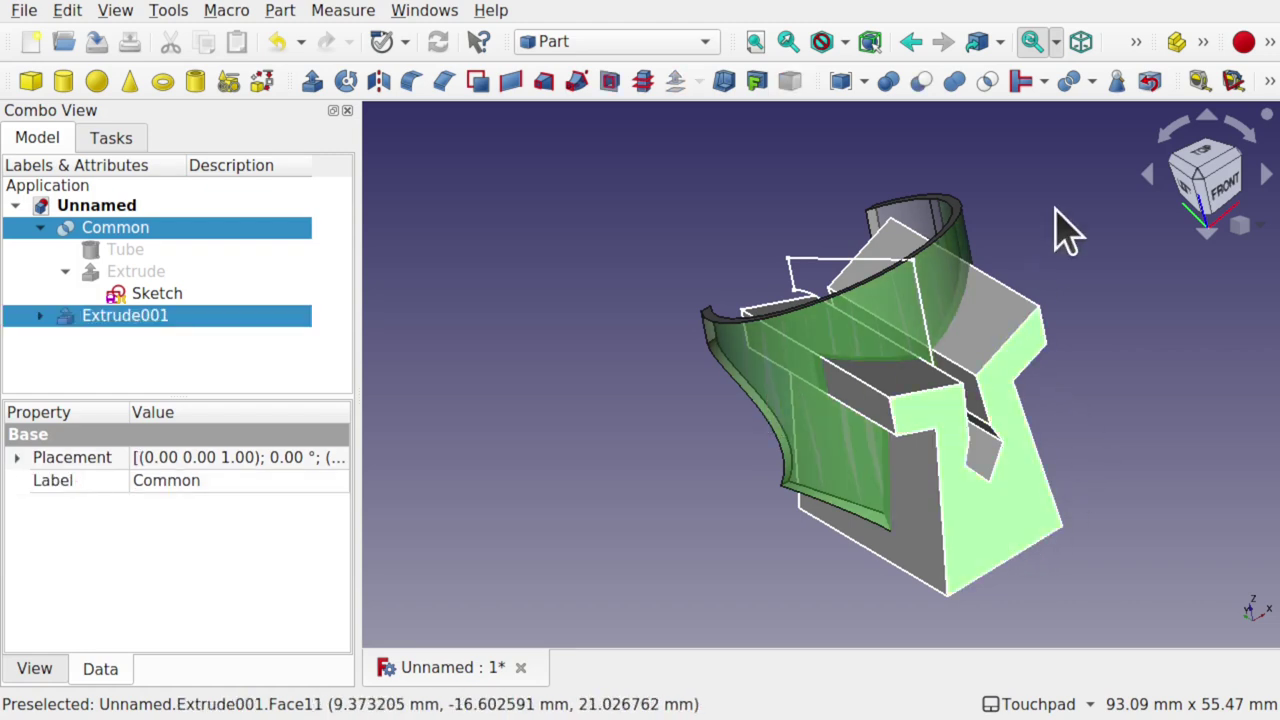
click(918, 82)
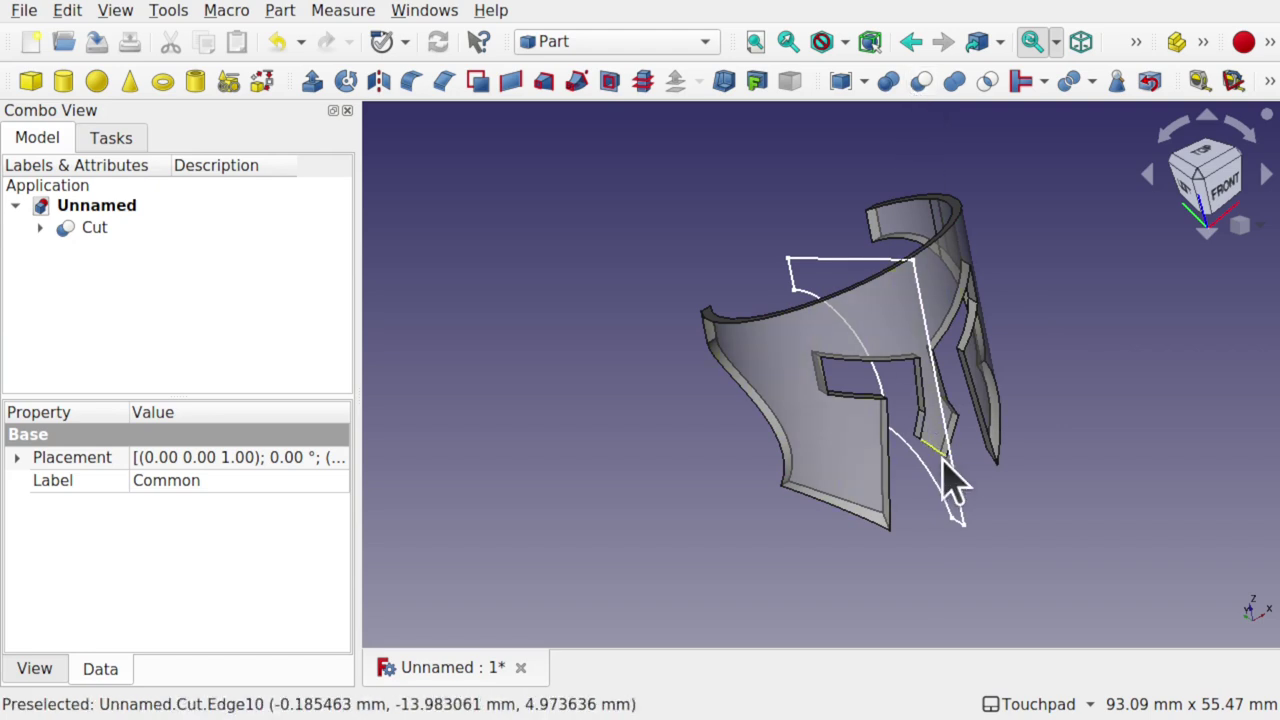
Orbit and snap to the front view to inspect the cut helmet's sides
middle_drag(975, 470, 910, 340)
click(1200, 196)
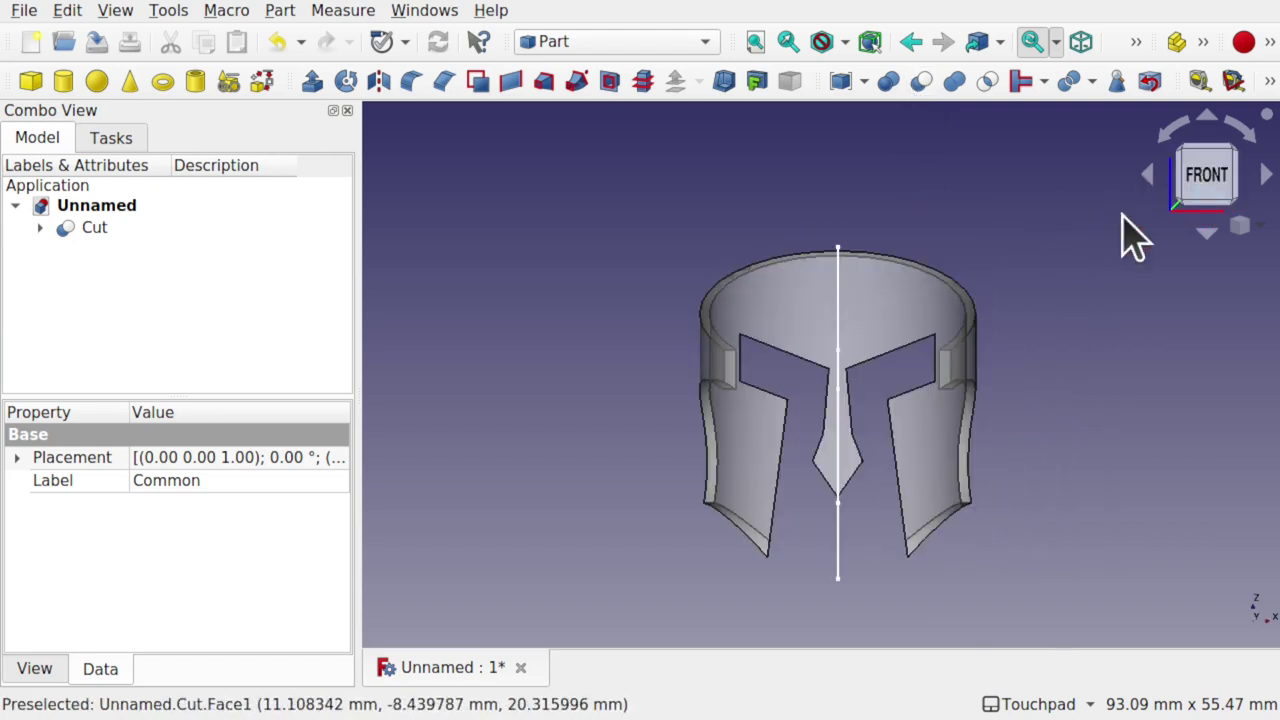
mouse_move(838, 375)
middle_down()
mouse_move(1146, 406)
mouse_move(876, 383)
mouse_move(857, 532)
middle_up()
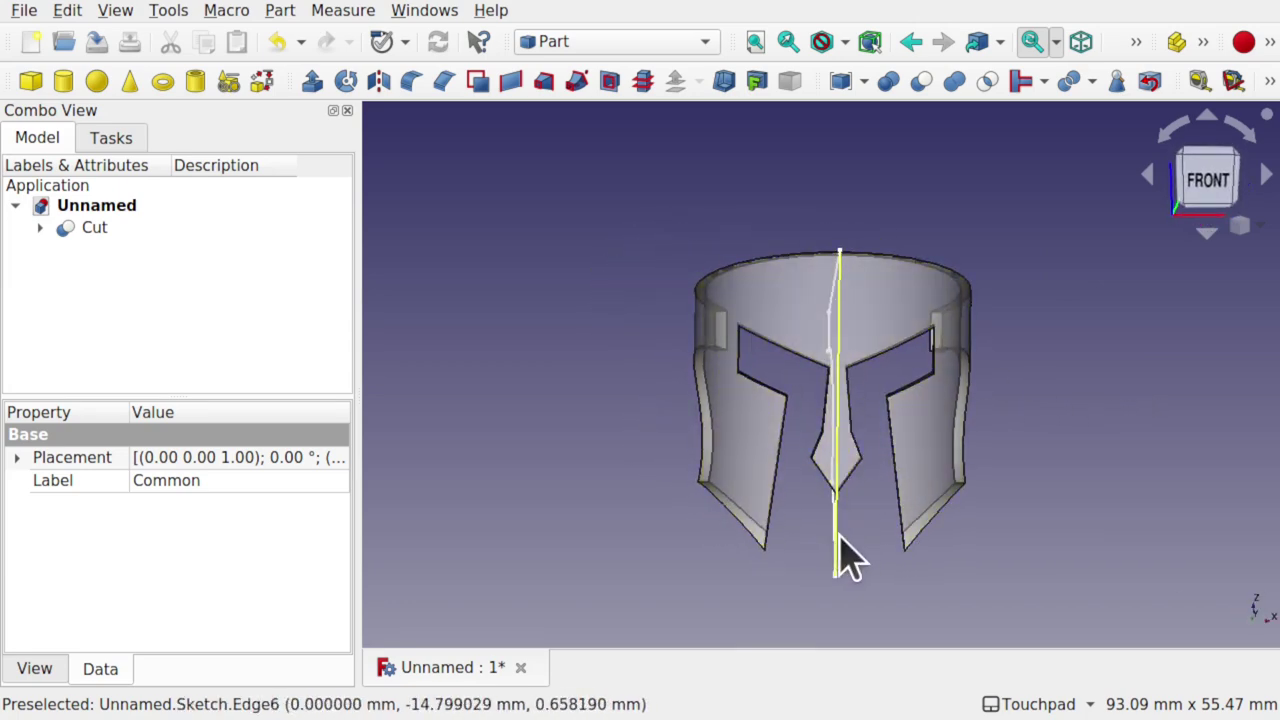
click(838, 560)
mouse_move(814, 477)
middle_down()
mouse_move(923, 420)
mouse_move(1086, 424)
mouse_move(757, 376)
mouse_move(740, 408)
middle_up()
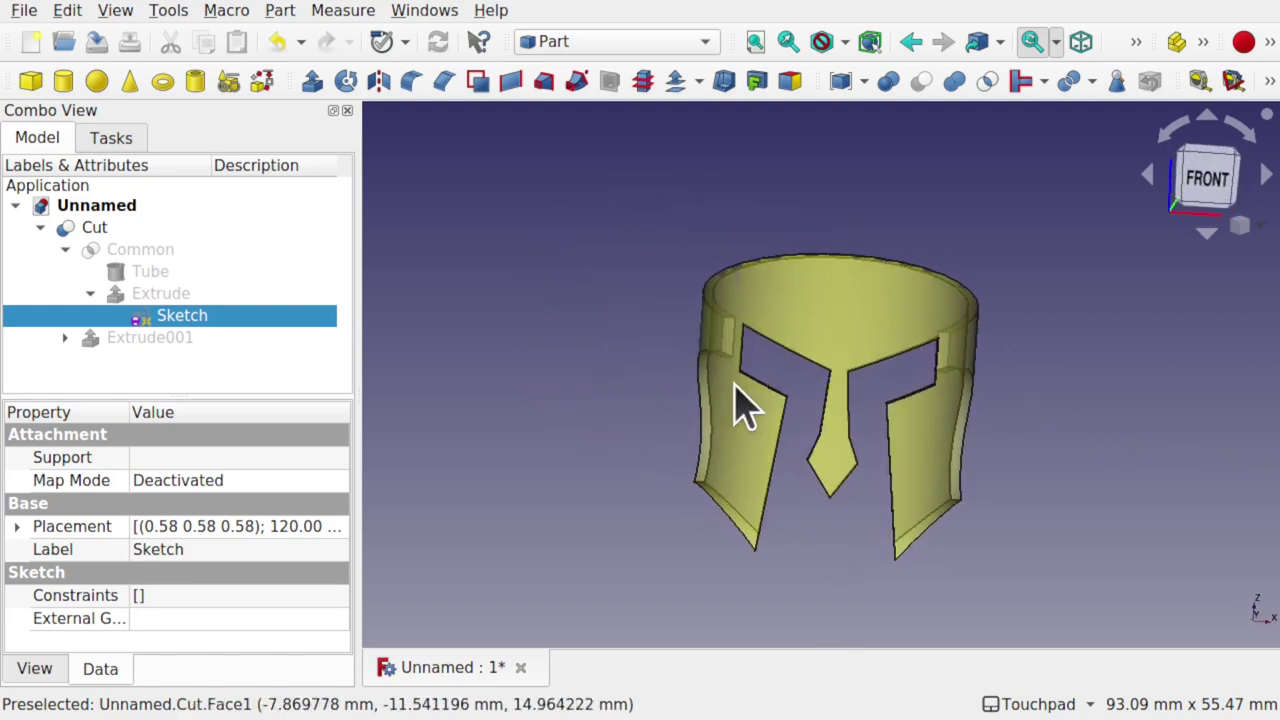
Raise Common's Transparency, reset it to 0, then select the Cut object
click(128, 251)
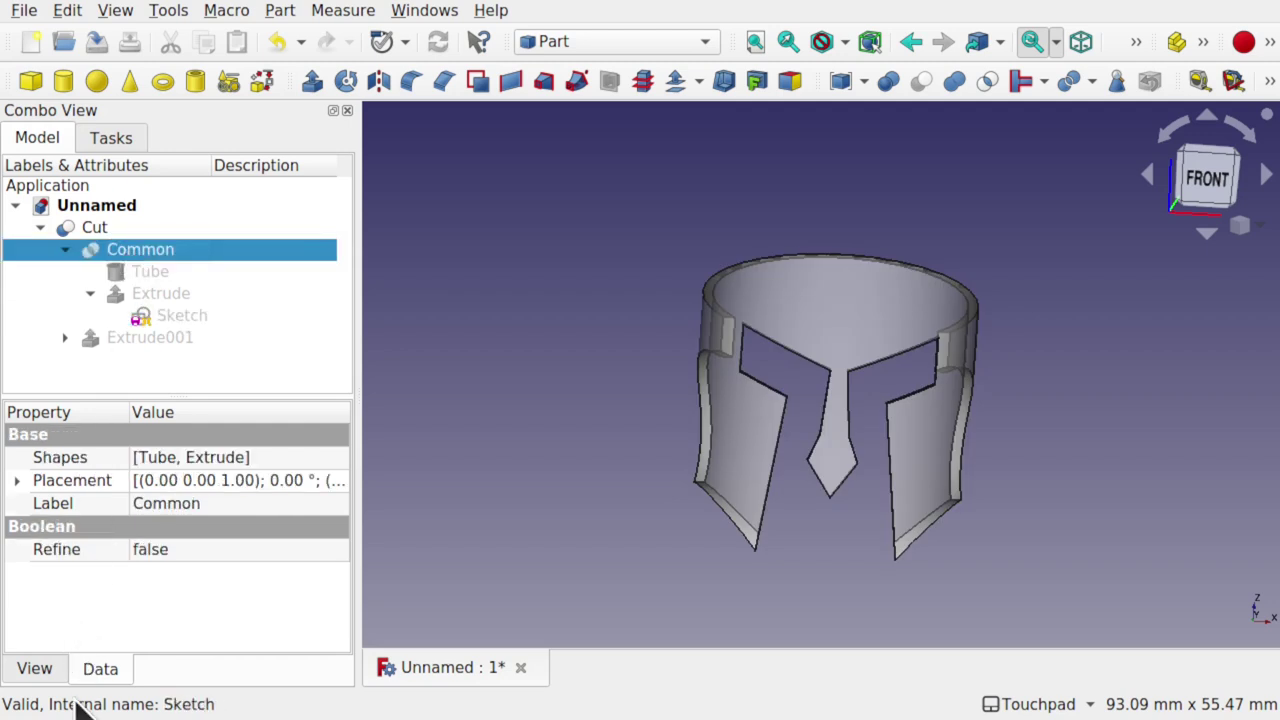
click(36, 669)
click(178, 547)
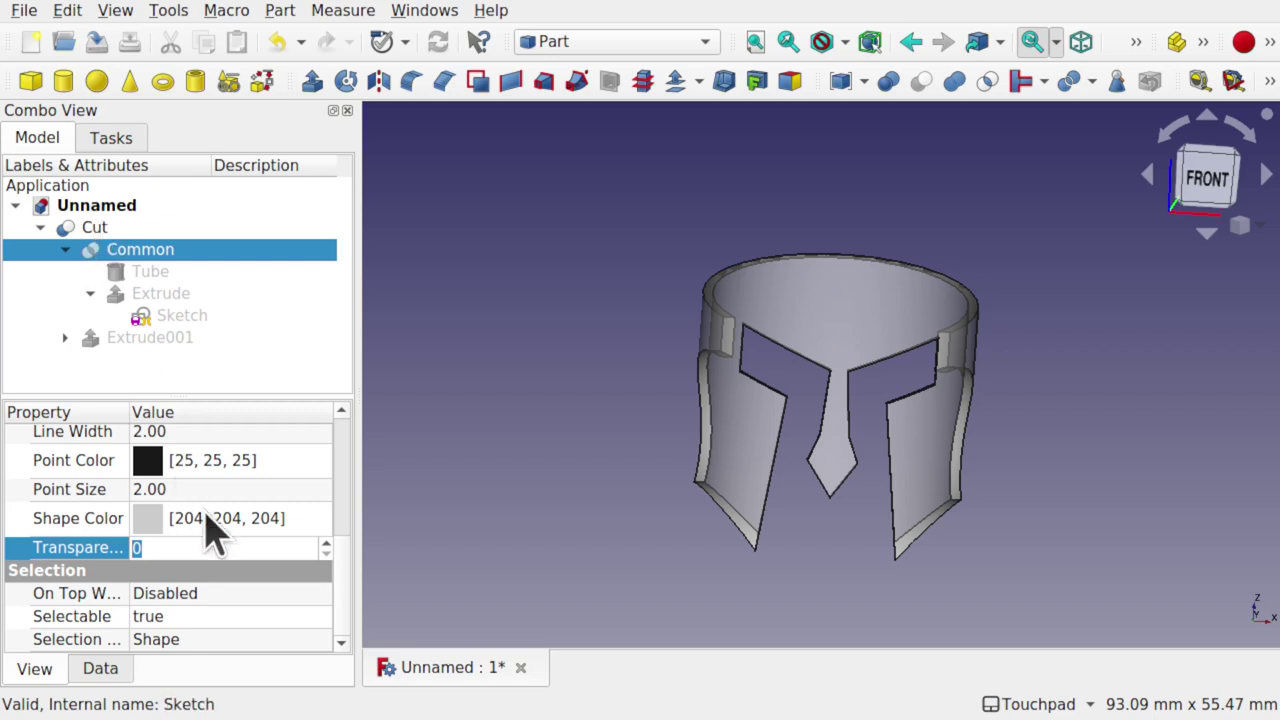
text(100)
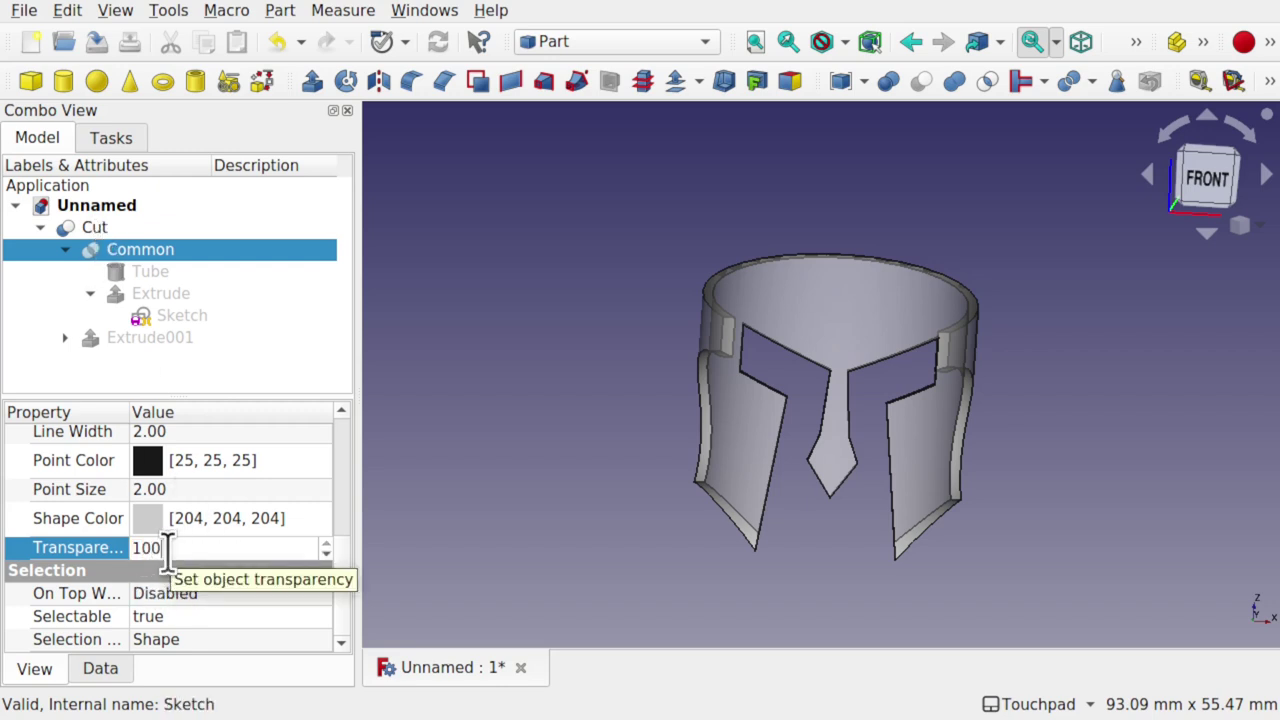
key(Return)
click(167, 548)
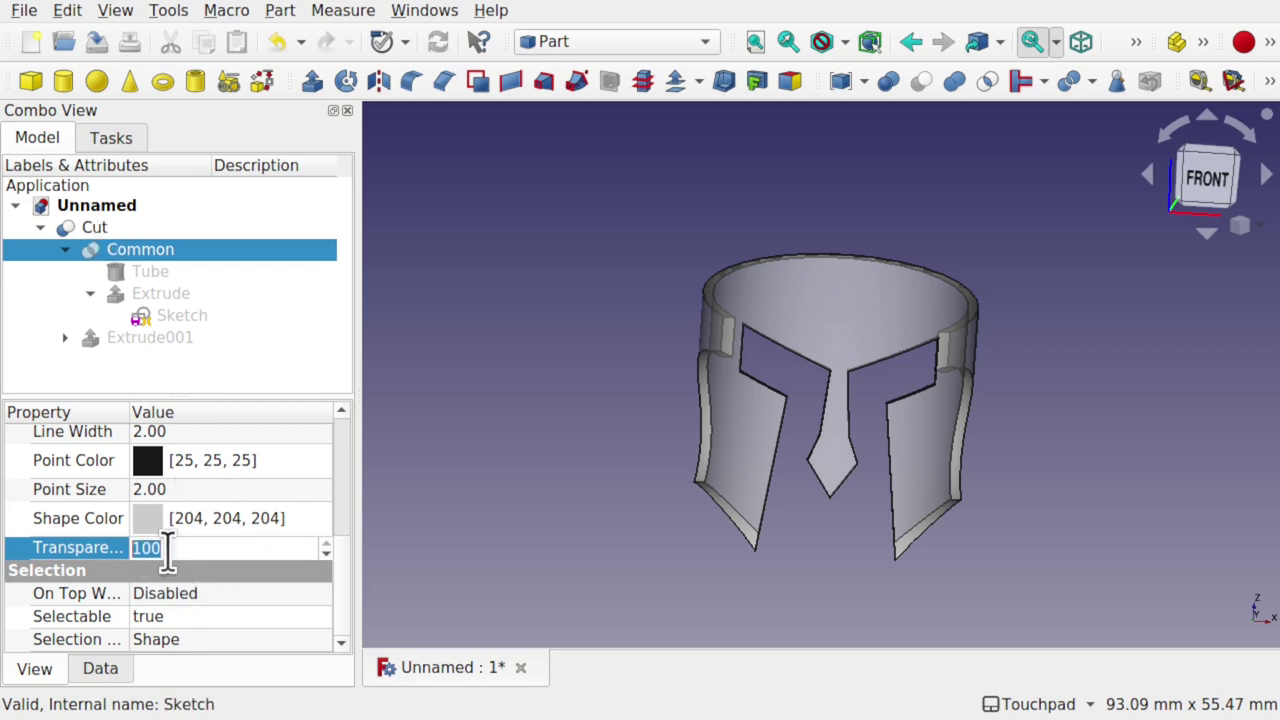
text(0)
key(Return)
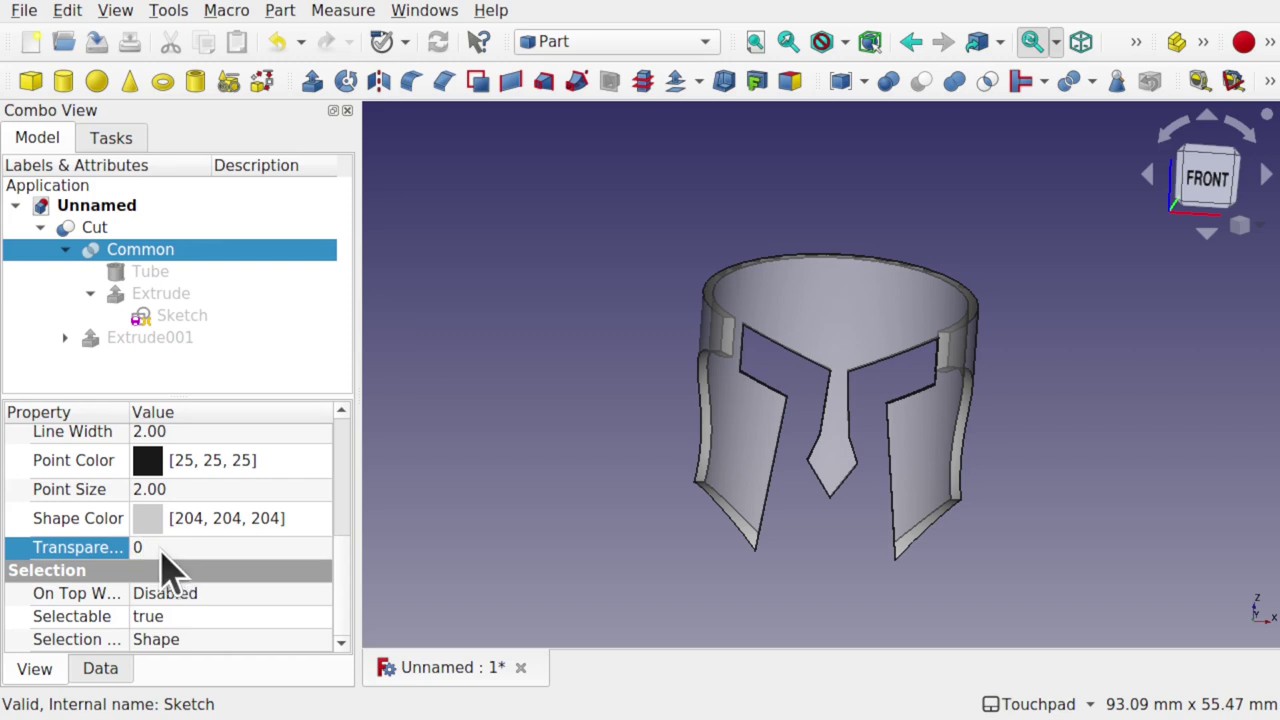
click(114, 230)
Set the Cut's Transparency to 100, then restore it to 0
click(600, 545)
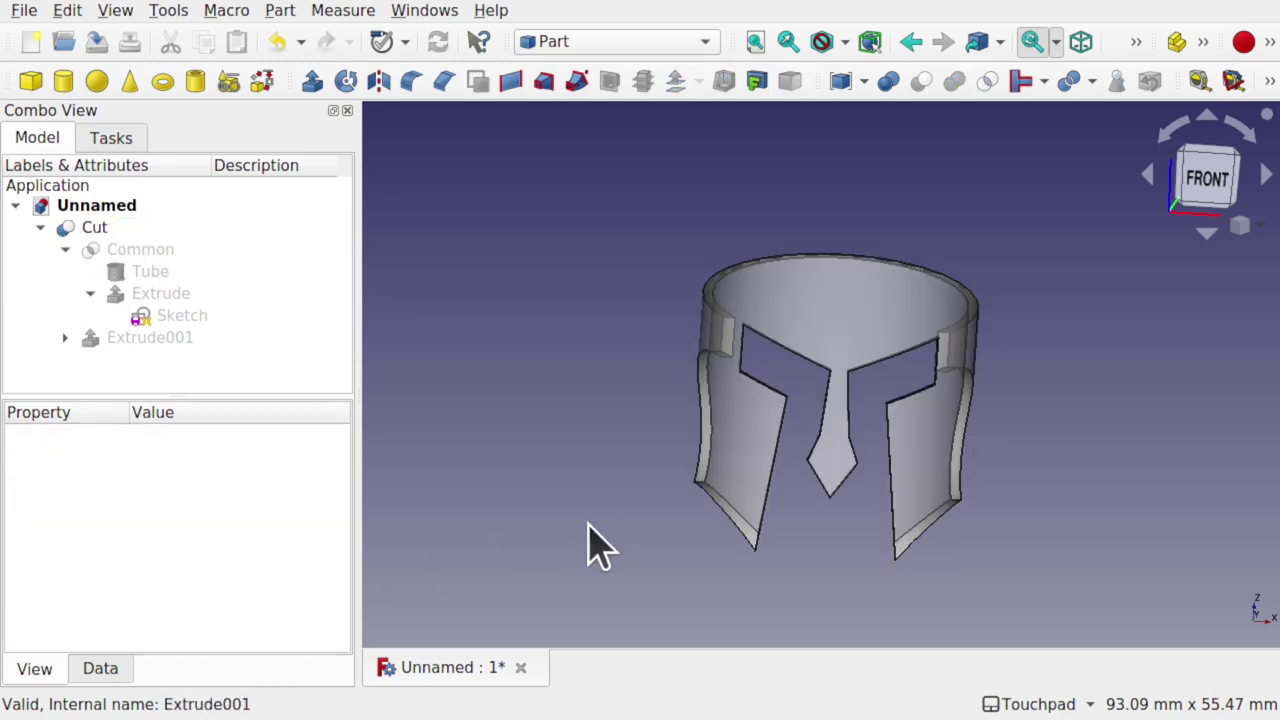
click(95, 230)
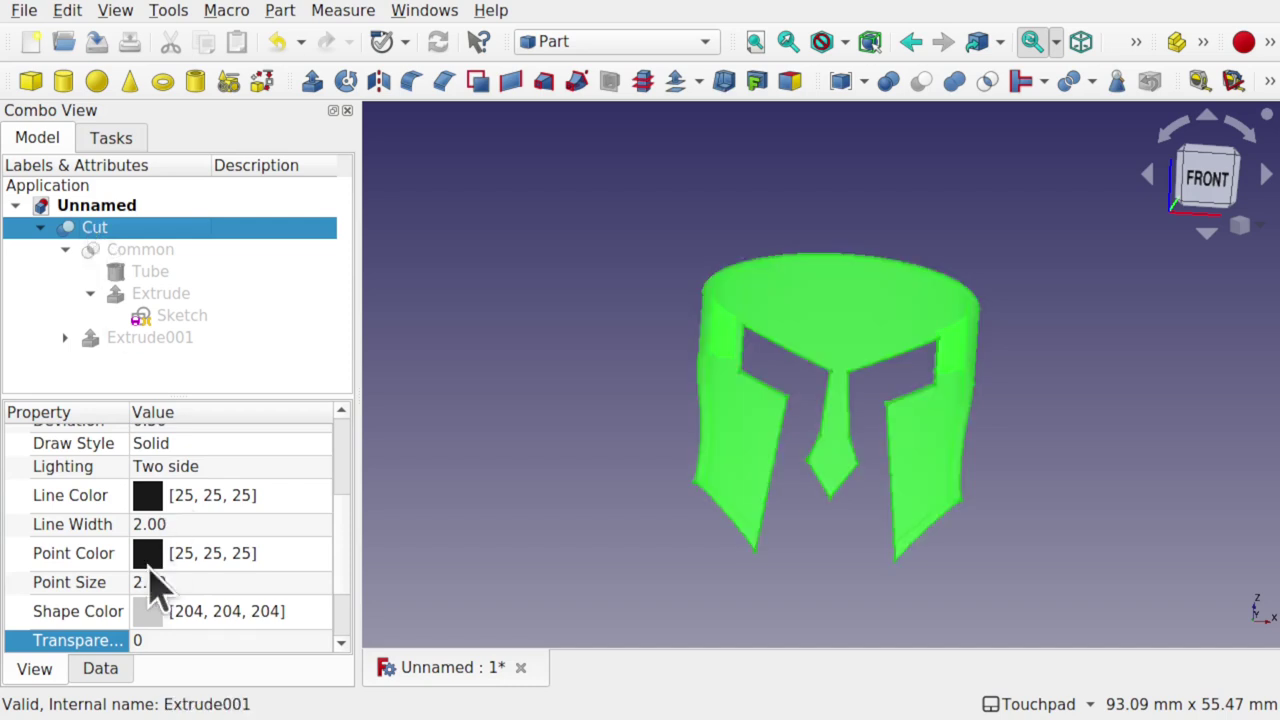
click(184, 640)
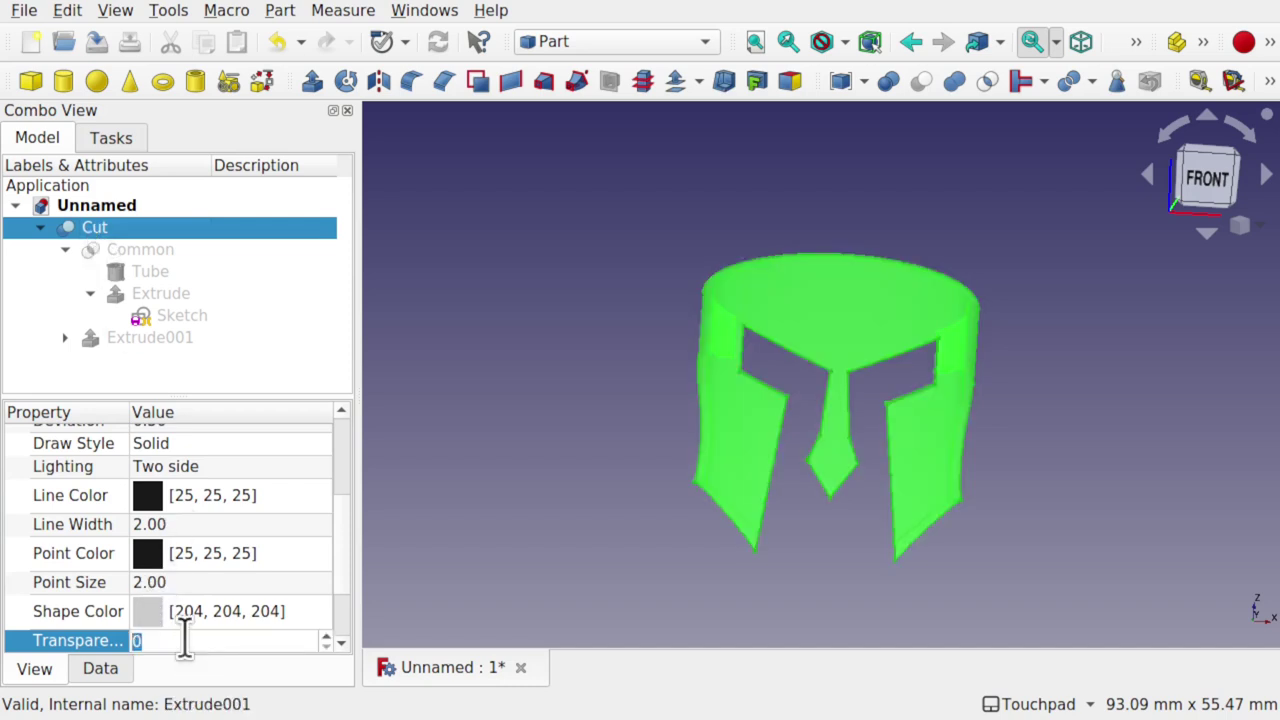
text(100)
key(Return)
click(184, 640)
text(0)
click(578, 589)
Spin, front-view and zoom the helmet, then switch to the Spartan helmet reference images
middle_drag(893, 452, 840, 435)
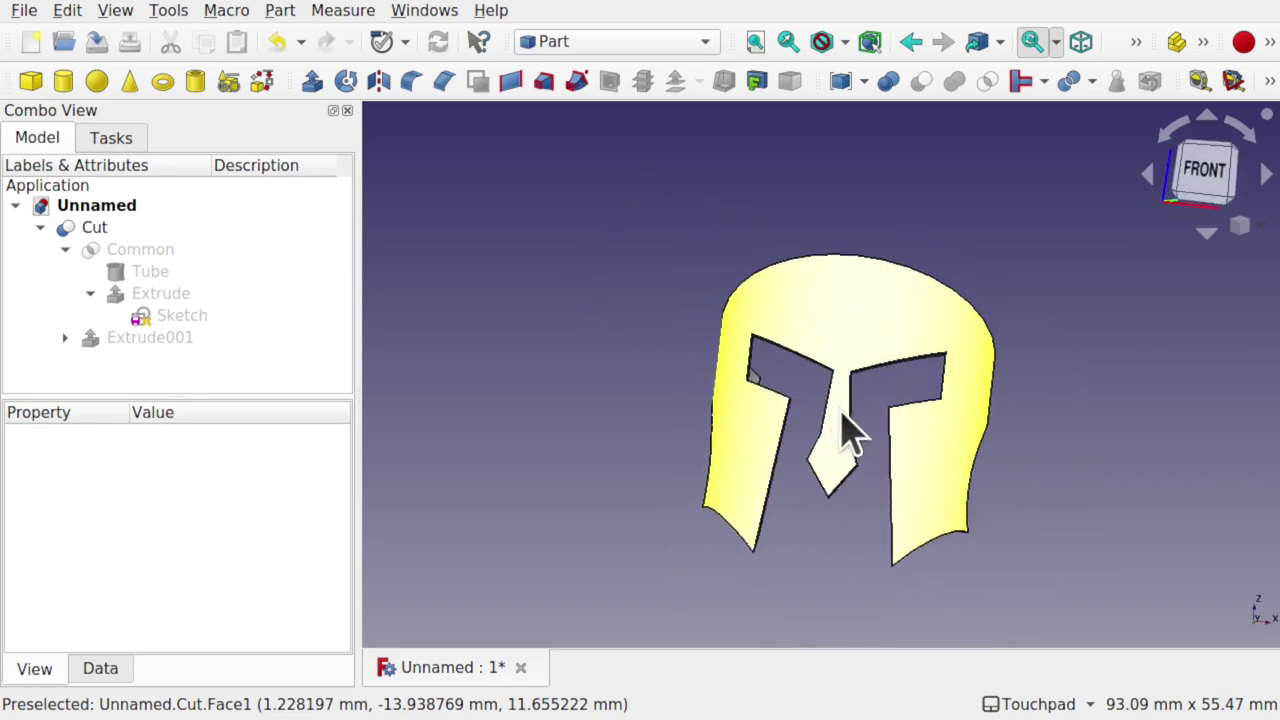
click(1206, 175)
middle_drag(929, 449, 627, 363)
scroll(627, 413, up, 5)
scroll(625, 413, down, 7)
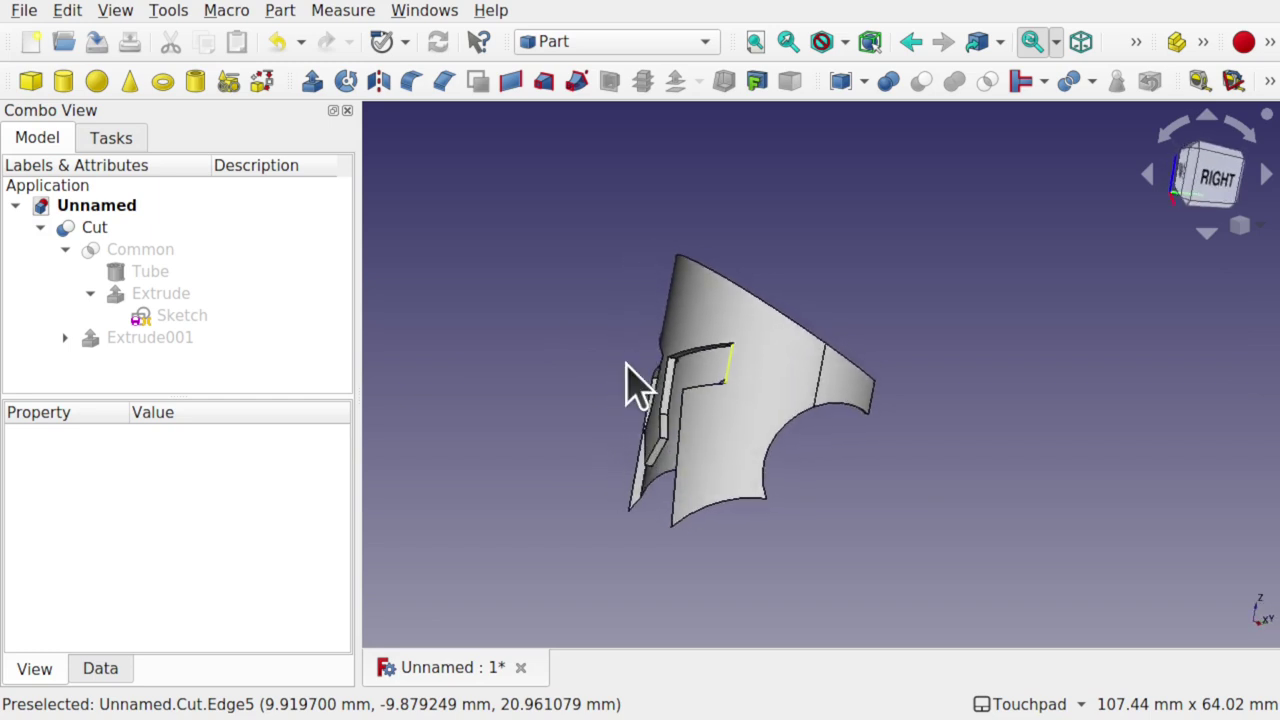
key(alt+Tab)
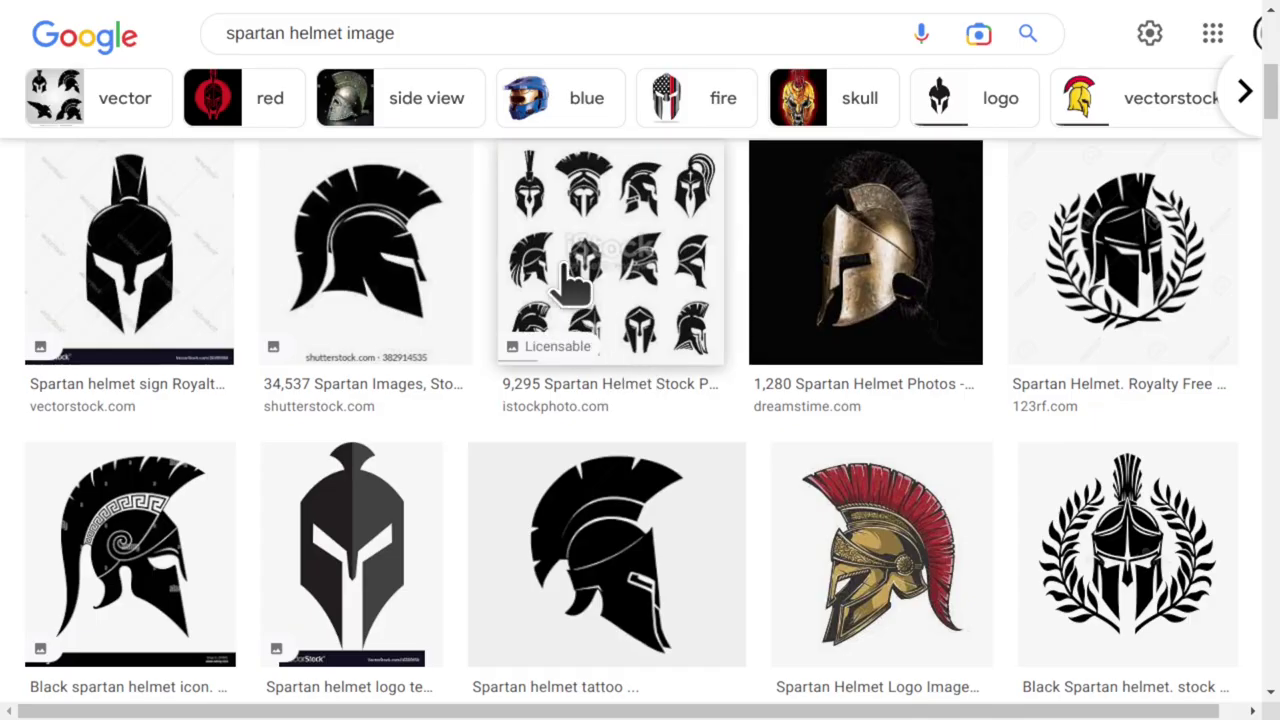
Browse the Spartan 300 helmet shopping results, then orbit the FreeCAD helmet to its right side
scroll(571, 280, up, 5)
scroll(570, 290, down, 1)
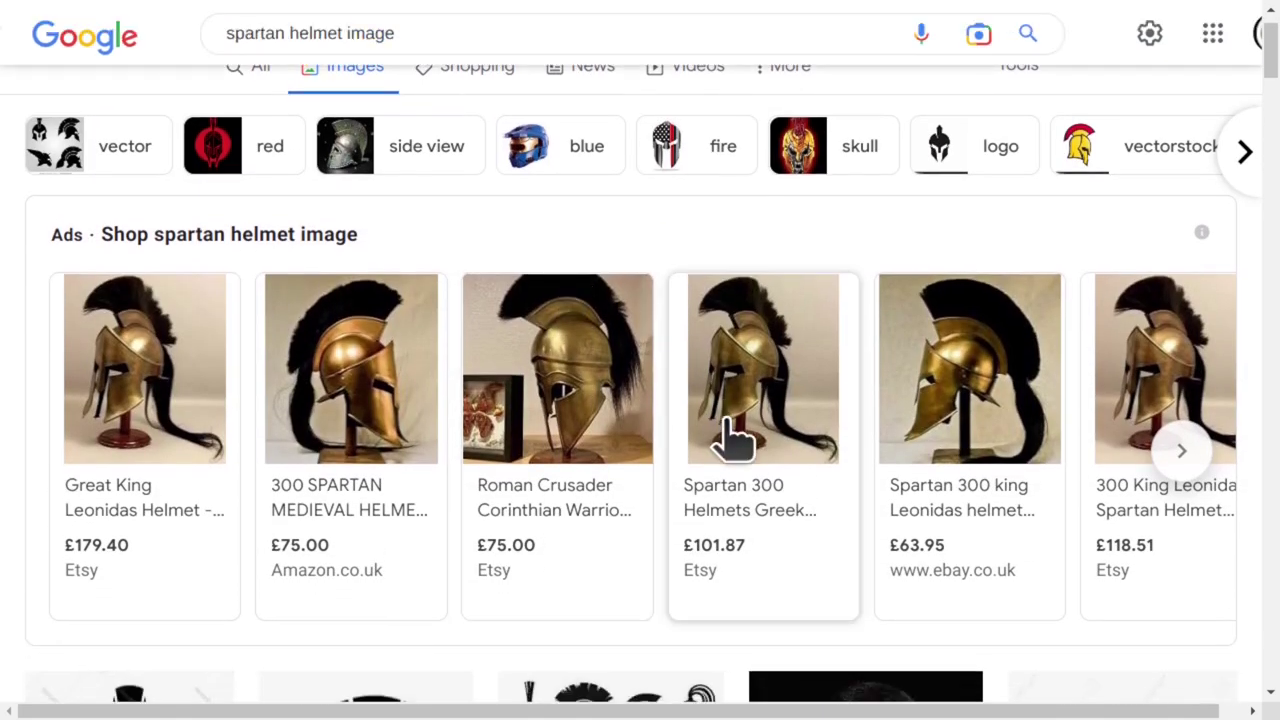
mouse_move(714, 371)
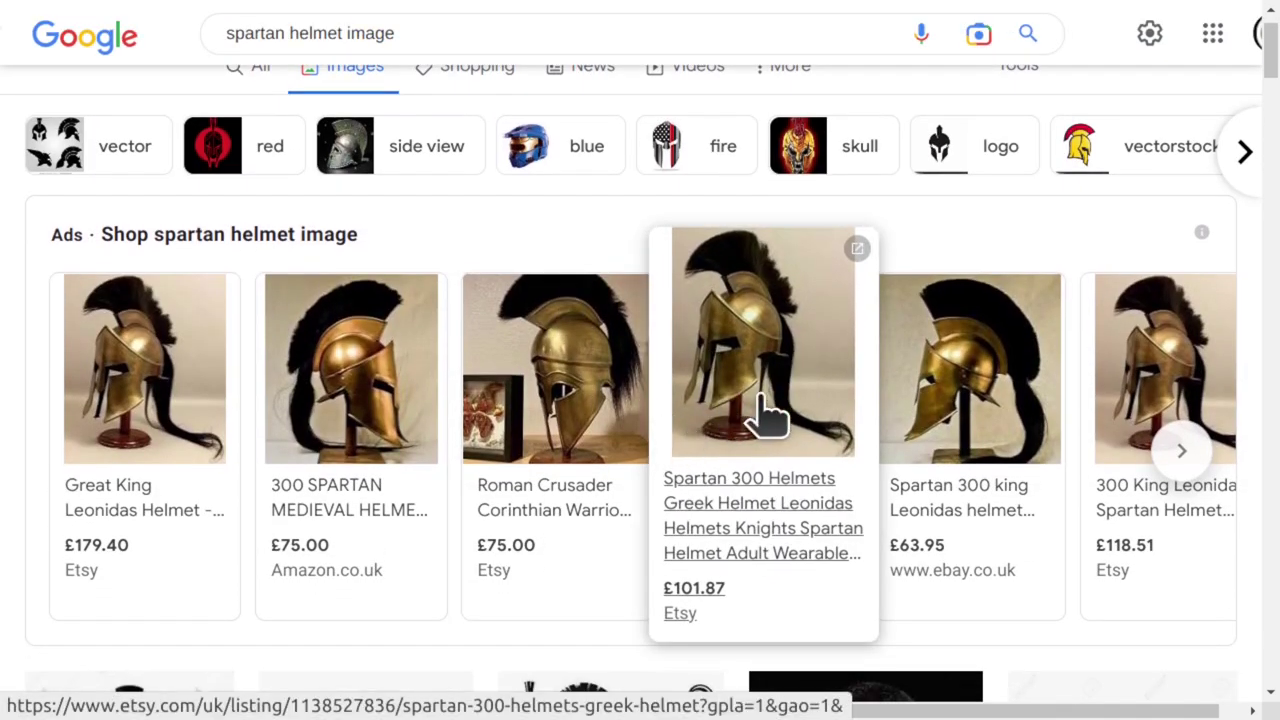
mouse_move(763, 396)
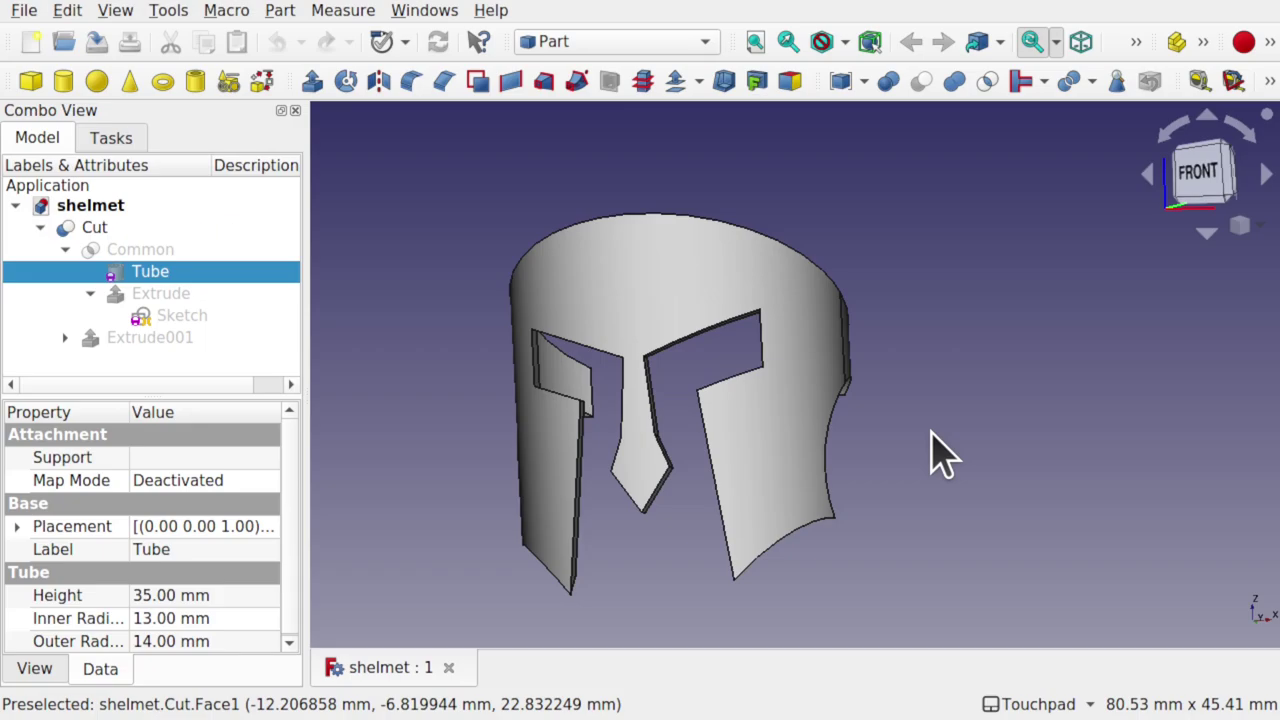
drag(940, 455, 590, 475)
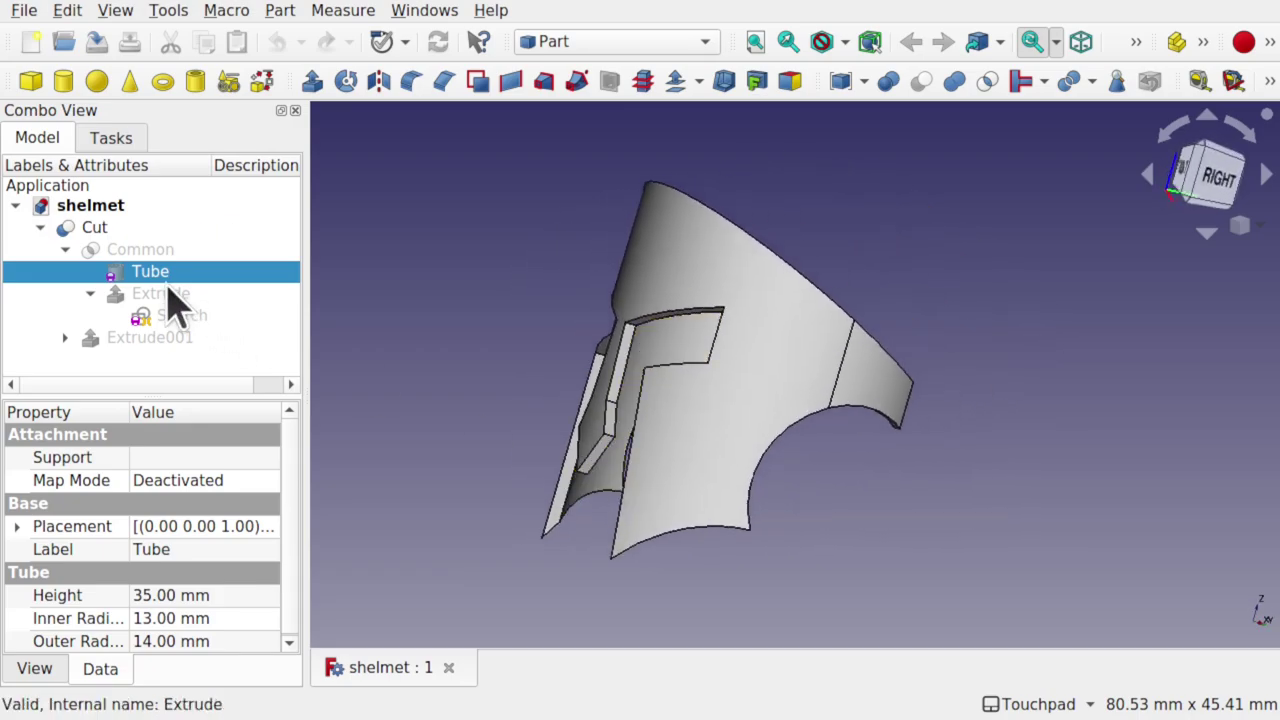
Toggle the 35 mm Tube visible again with Space so it surrounds the shell
key(space)
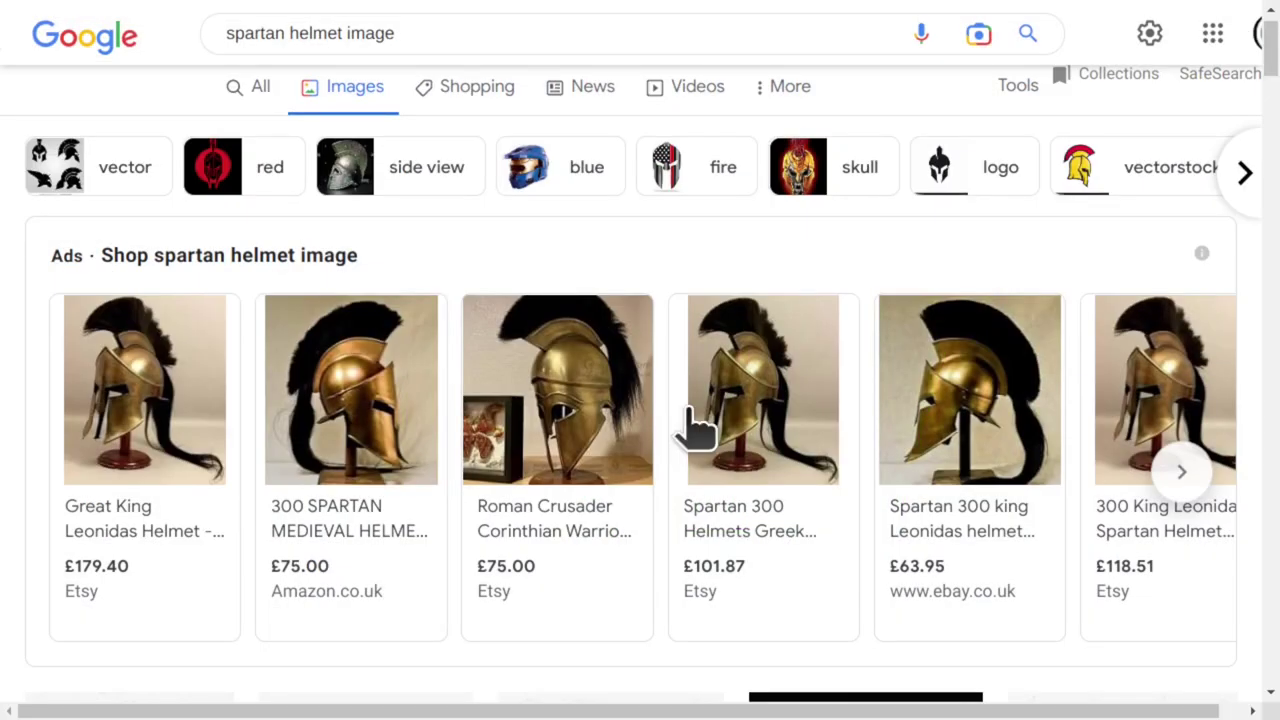
mouse_move(905, 480)
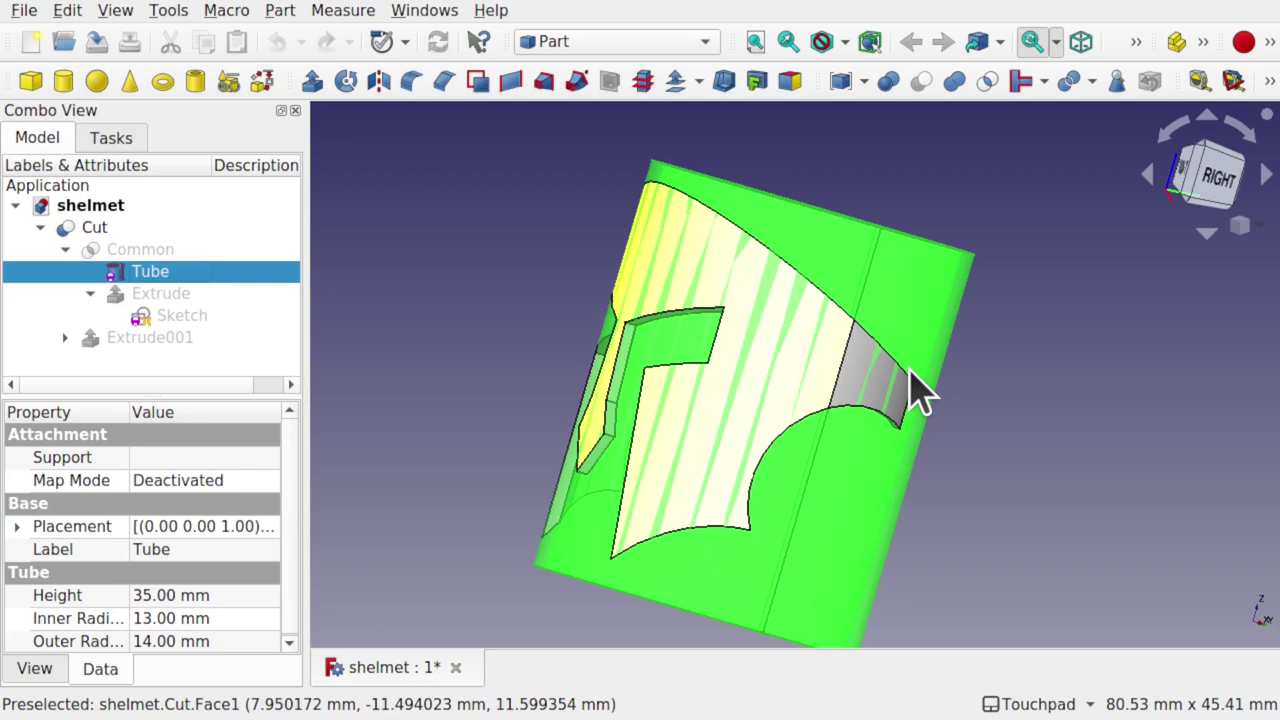
click(1212, 176)
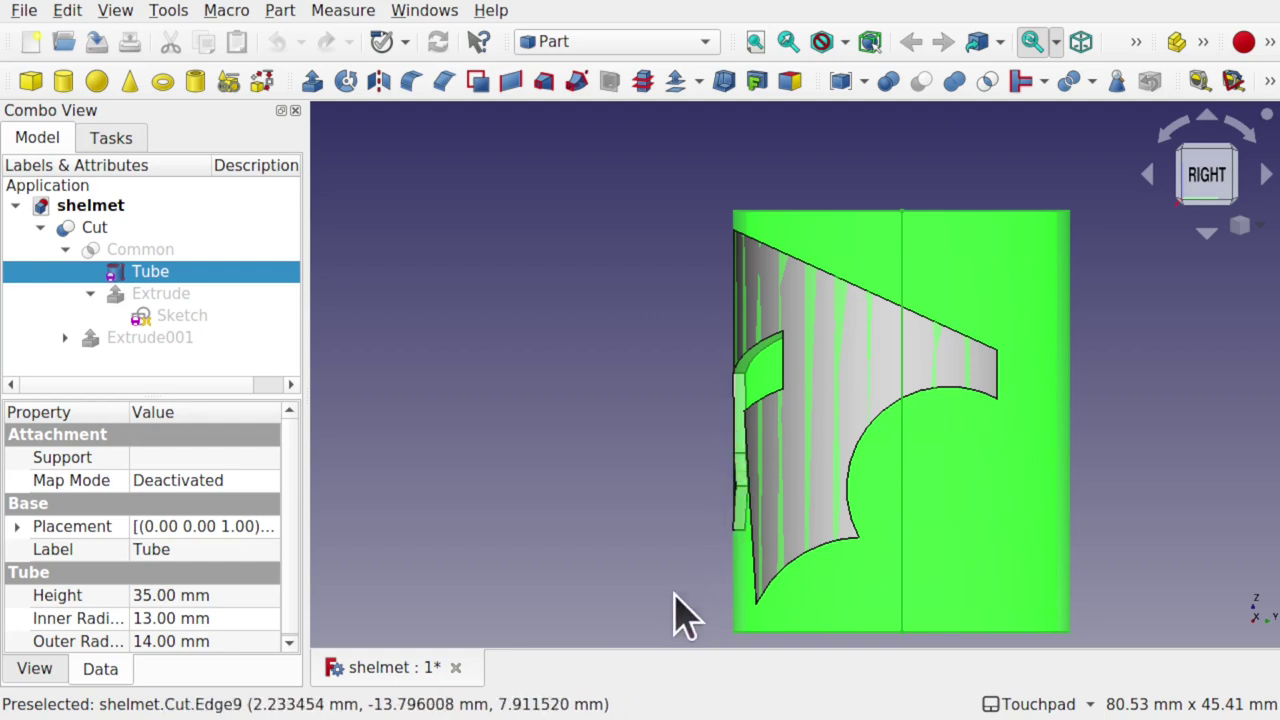
middle_drag(900, 509, 800, 466)
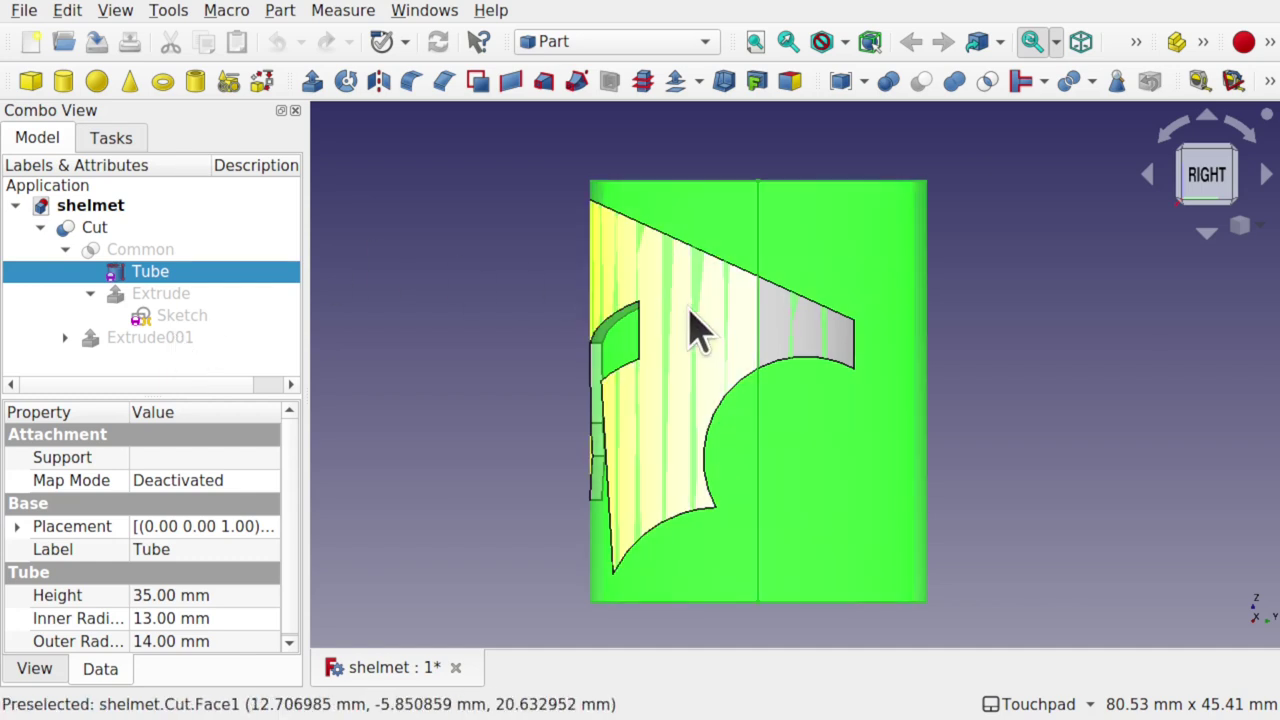
click(100, 229)
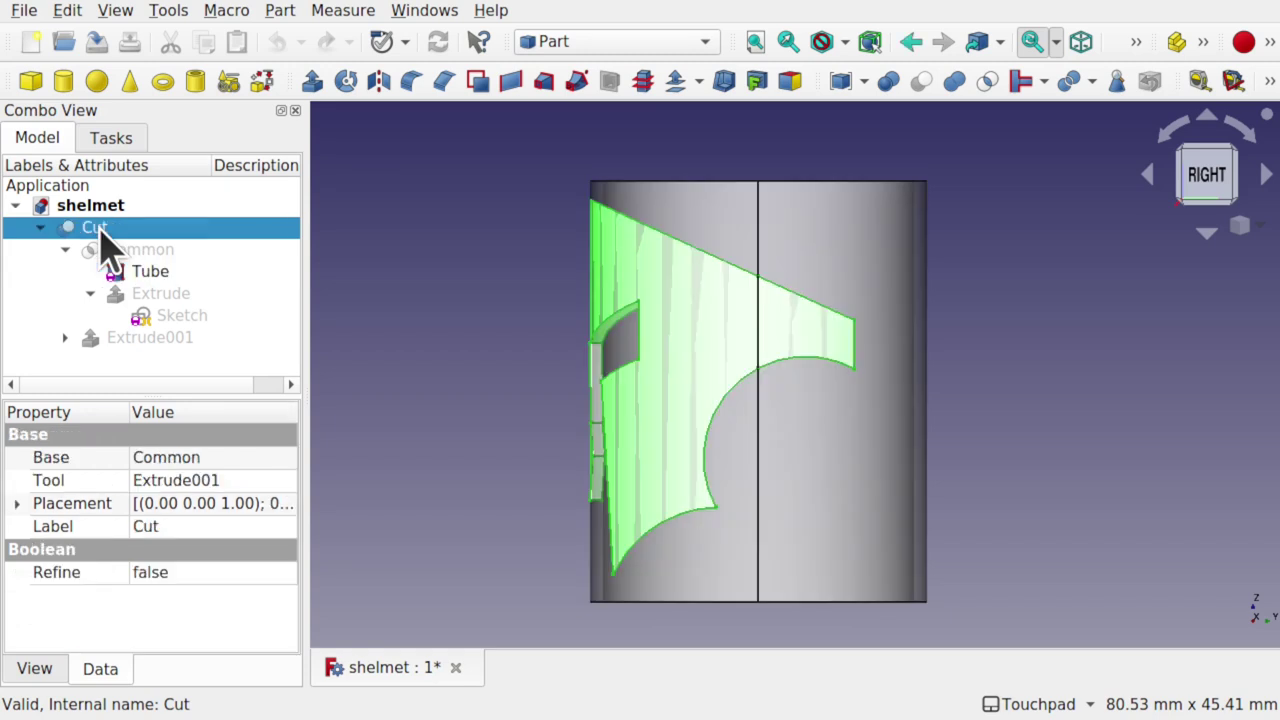
click(143, 254)
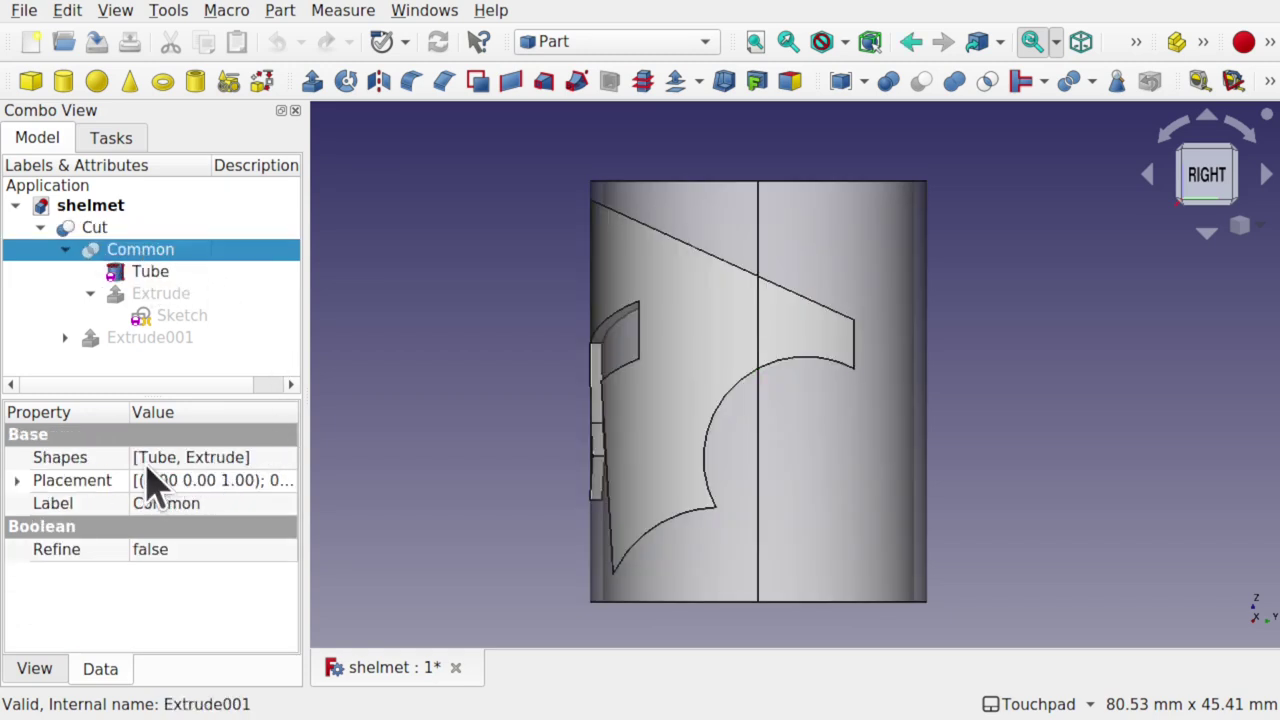
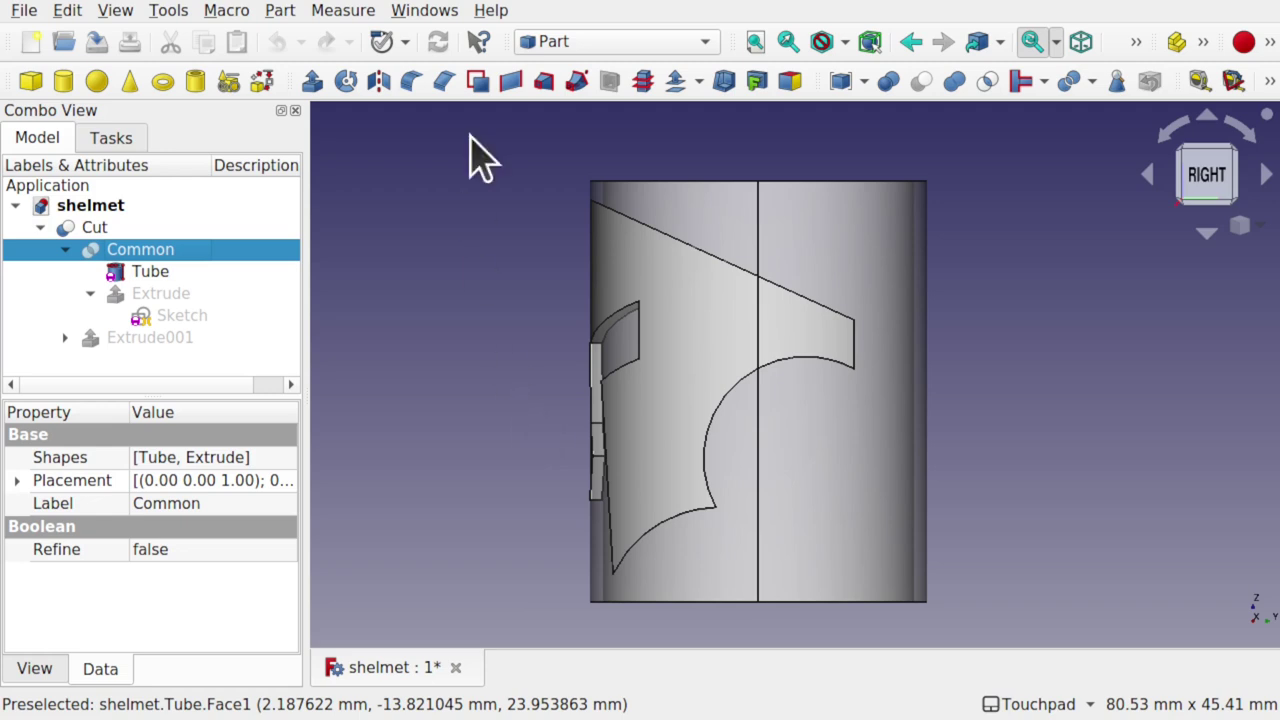
Switch to the Sketcher workbench and create a new sketch on the YZ-Plane
click(586, 45)
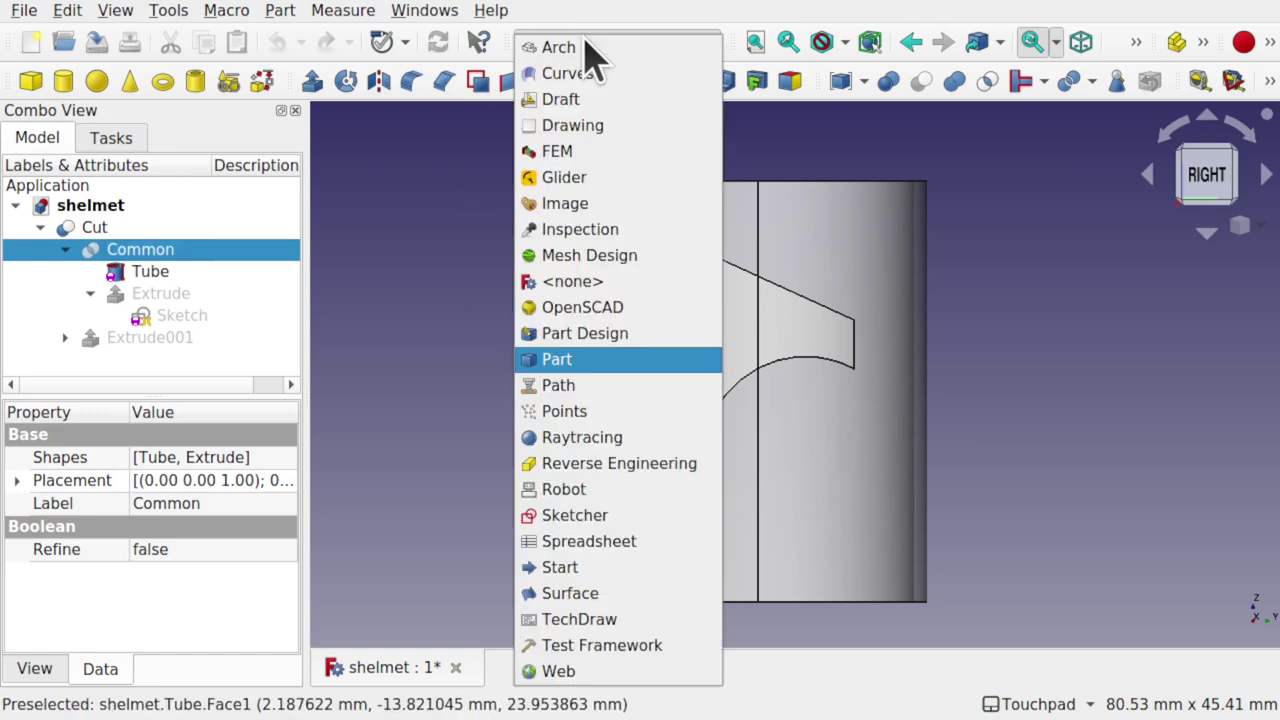
click(618, 518)
click(476, 445)
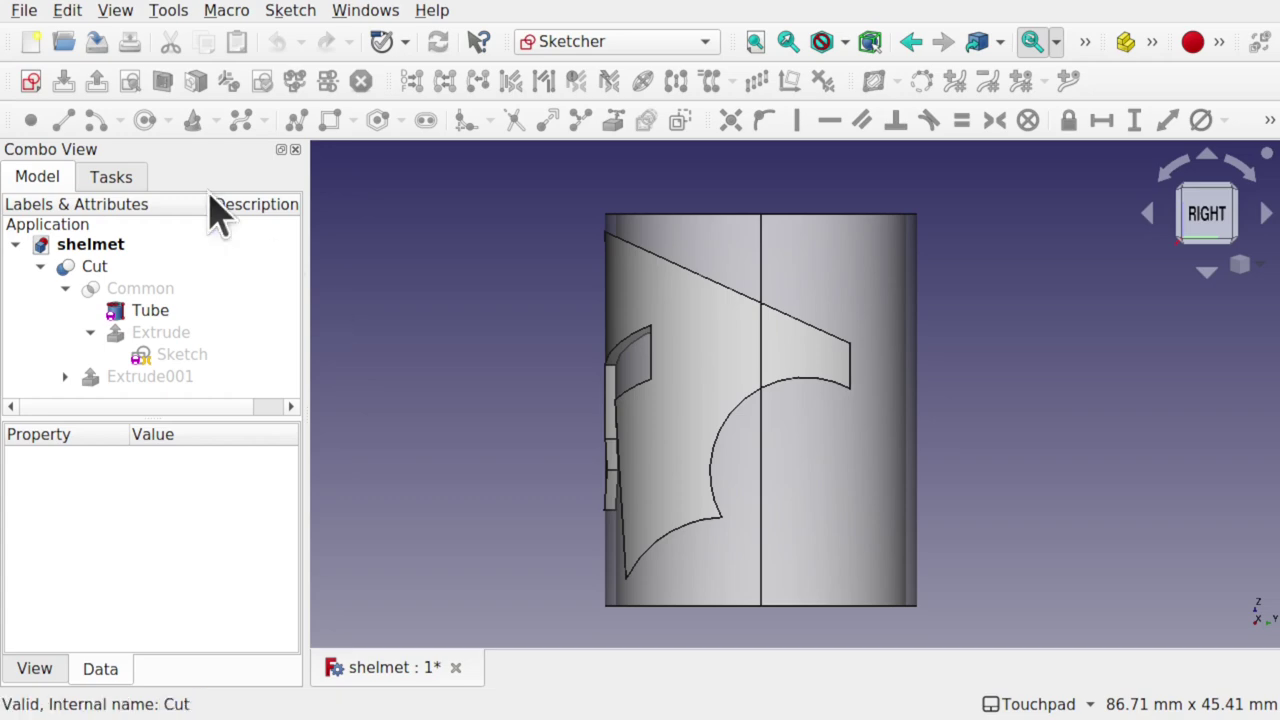
click(30, 84)
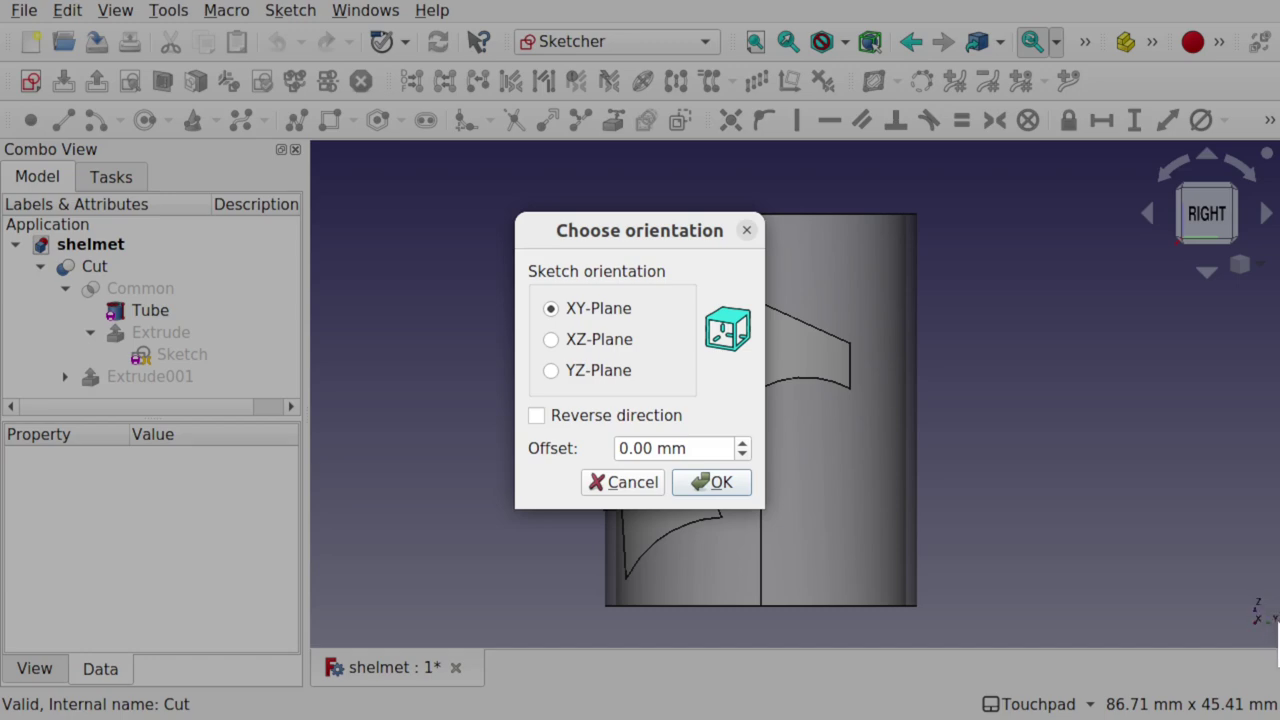
click(592, 372)
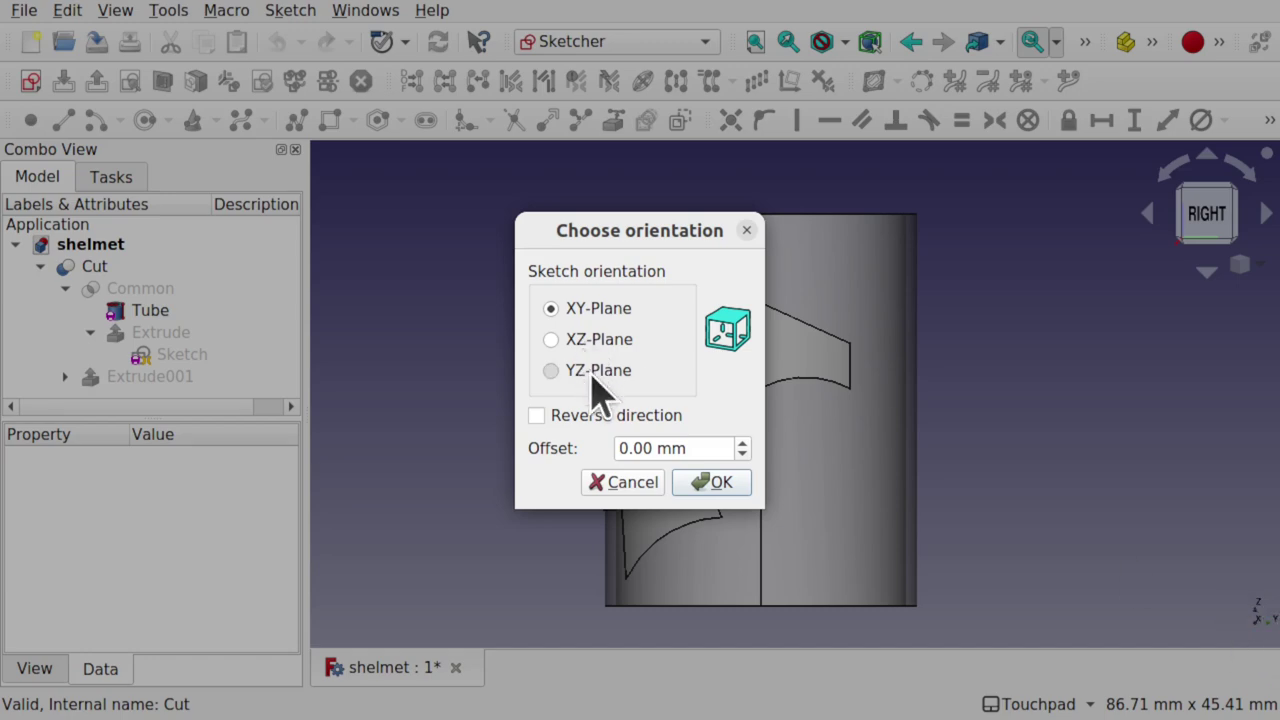
click(717, 483)
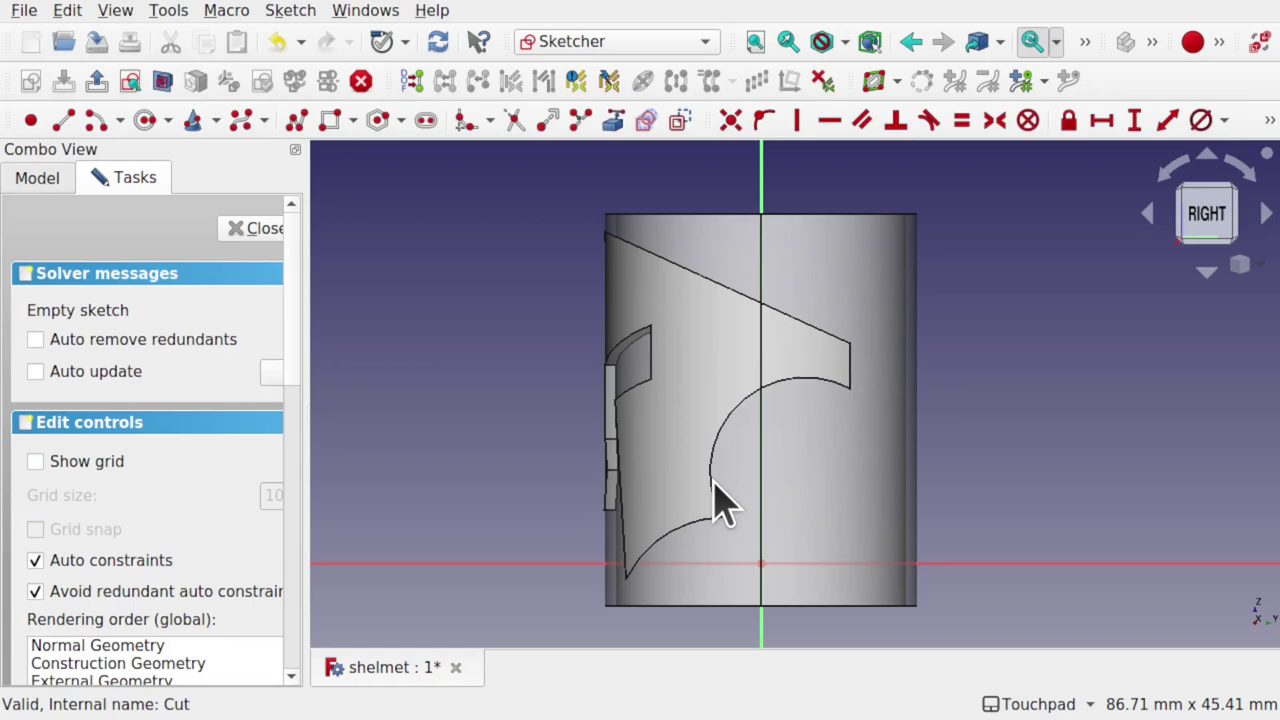
Draw the top horizontal line from the vertical axis to the cylinder's left edge
mouse_move(823, 314)
alt+mouse_down()
mouse_move(811, 286)
mouse_move(814, 417)
mouse_move(843, 263)
mouse_move(831, 289)
mouse_move(943, 297)
alt+mouse_up()
click(1208, 228)
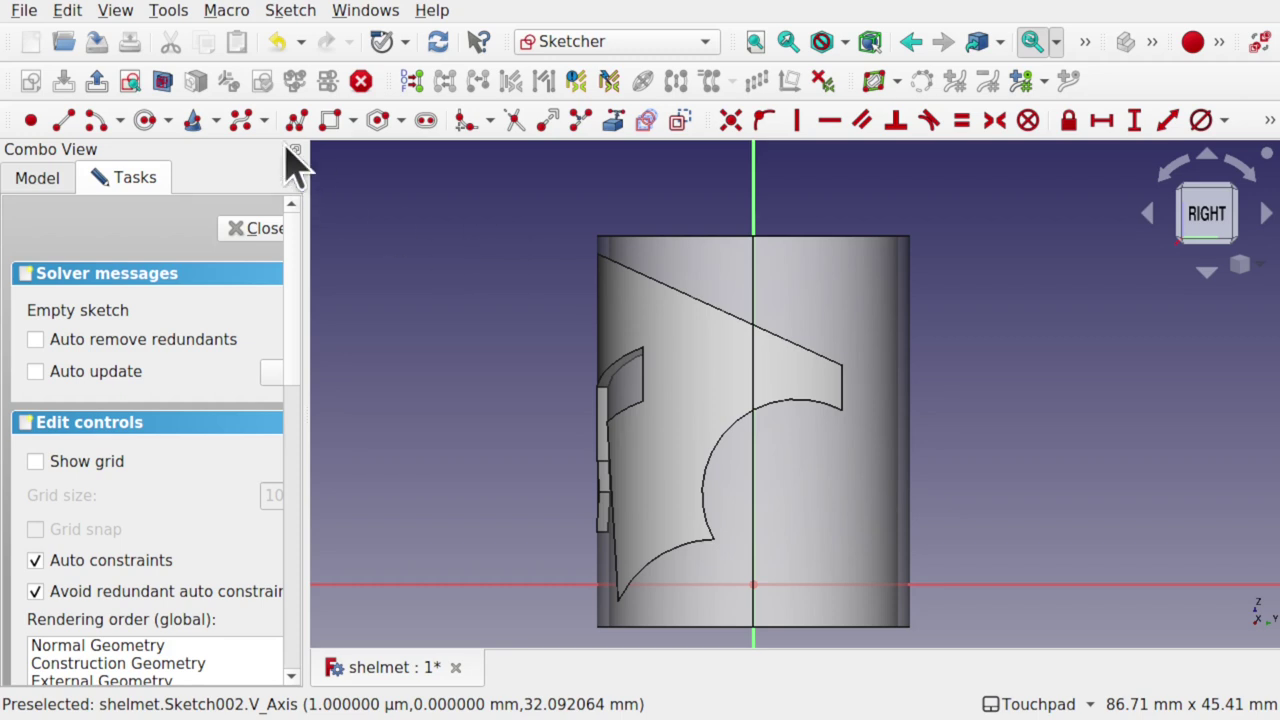
click(297, 121)
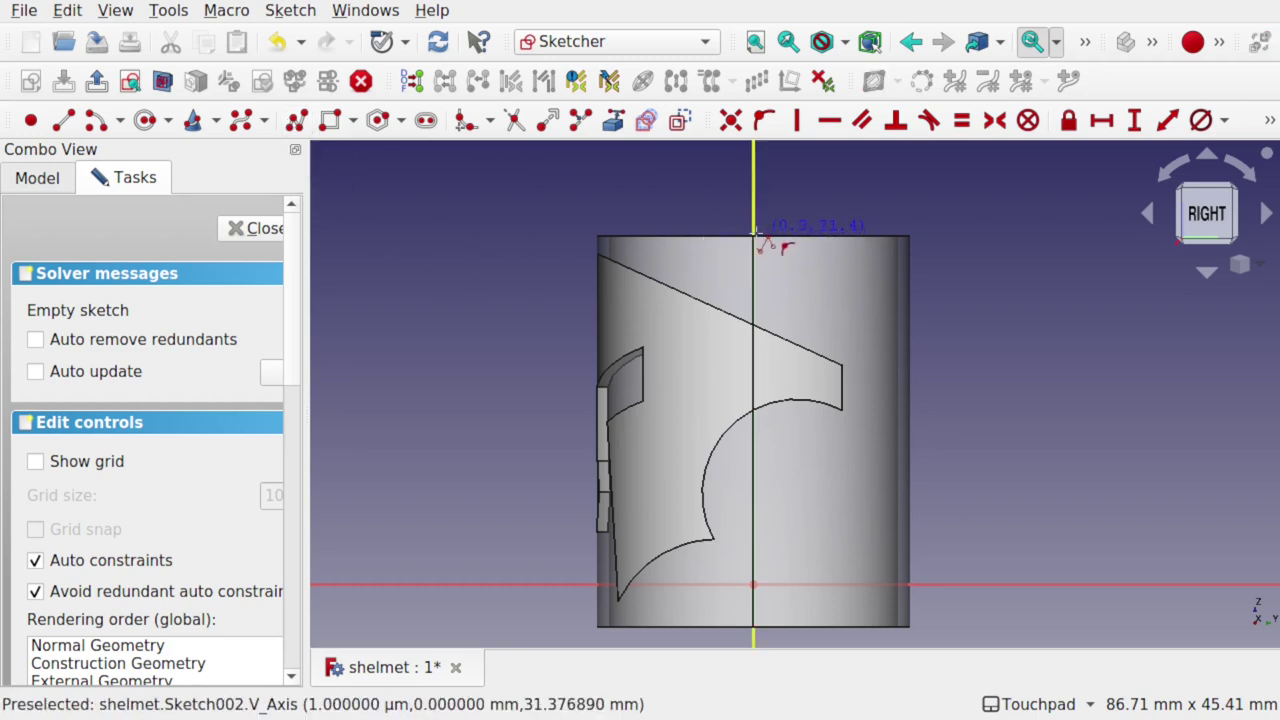
click(754, 237)
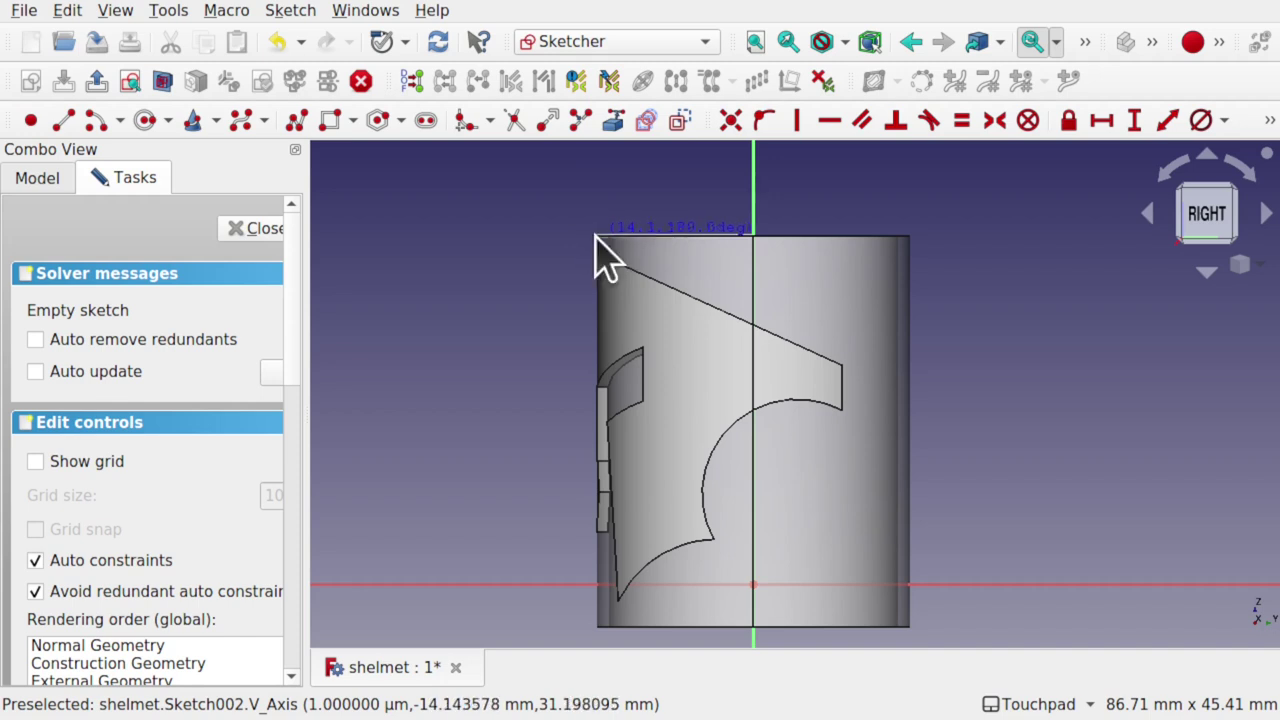
click(596, 237)
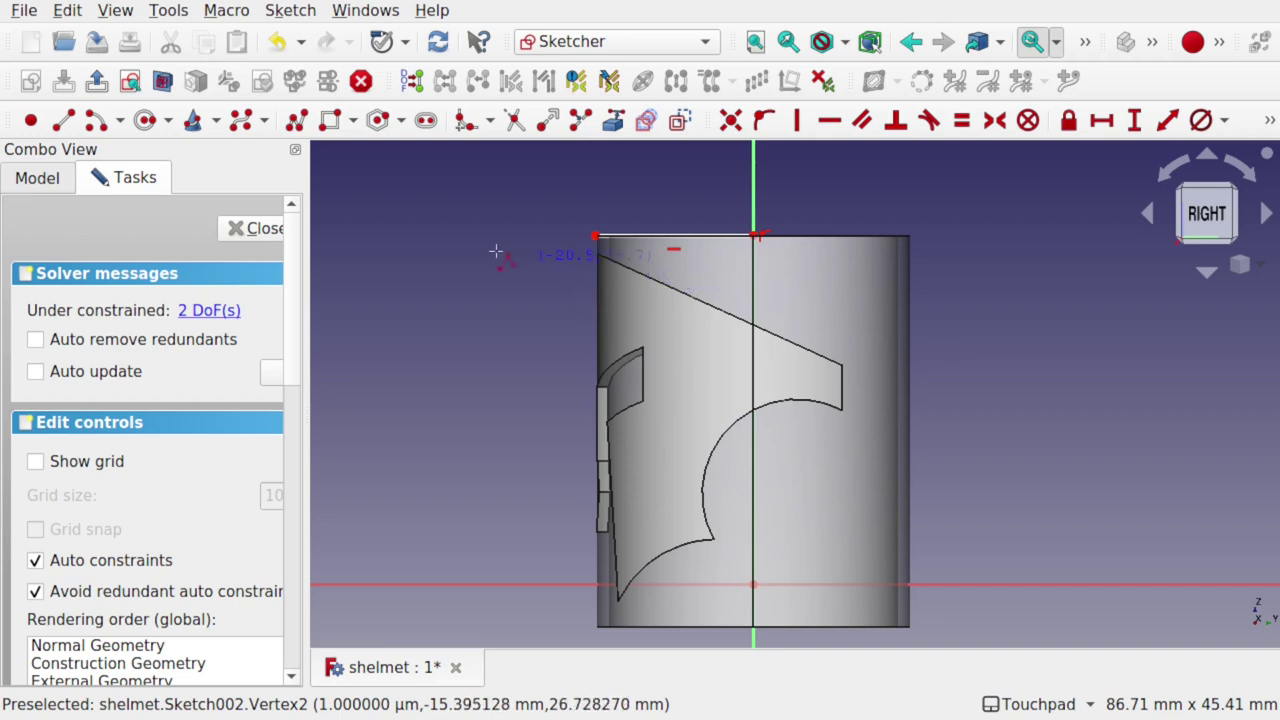
Start a B-spline from the top-left corner with control points down the left side
click(243, 122)
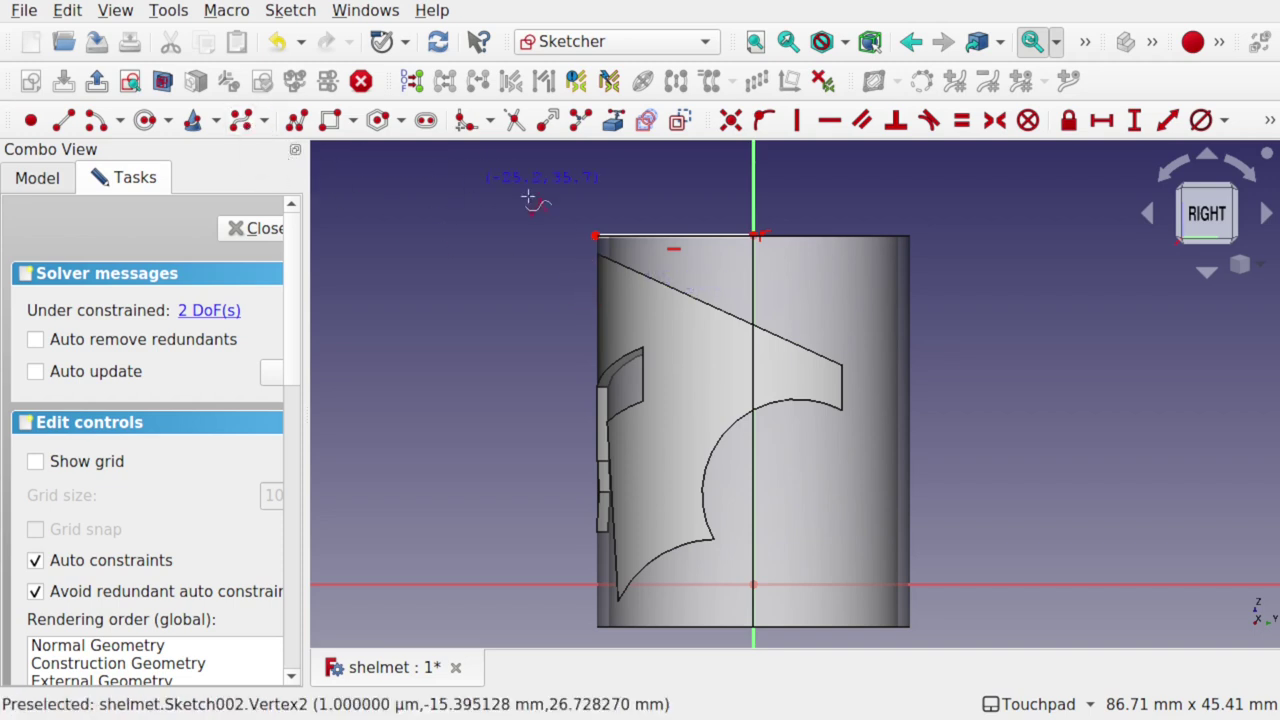
click(595, 236)
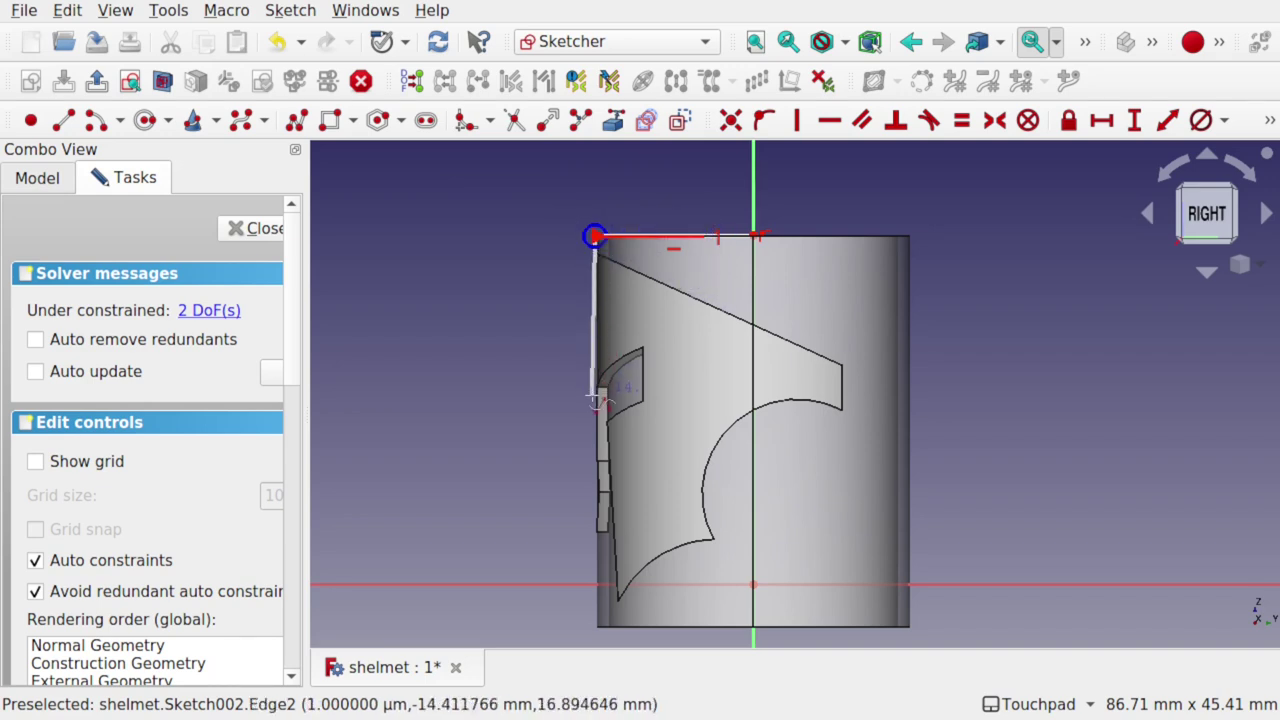
click(585, 556)
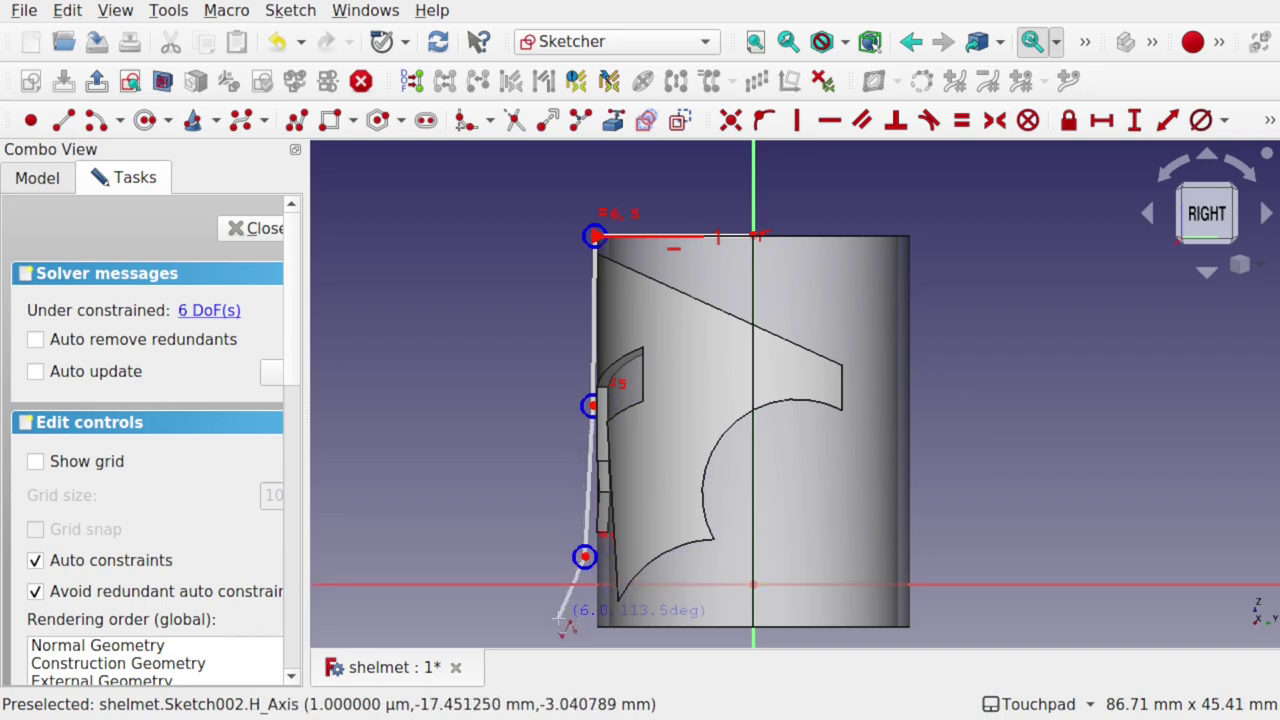
click(558, 620)
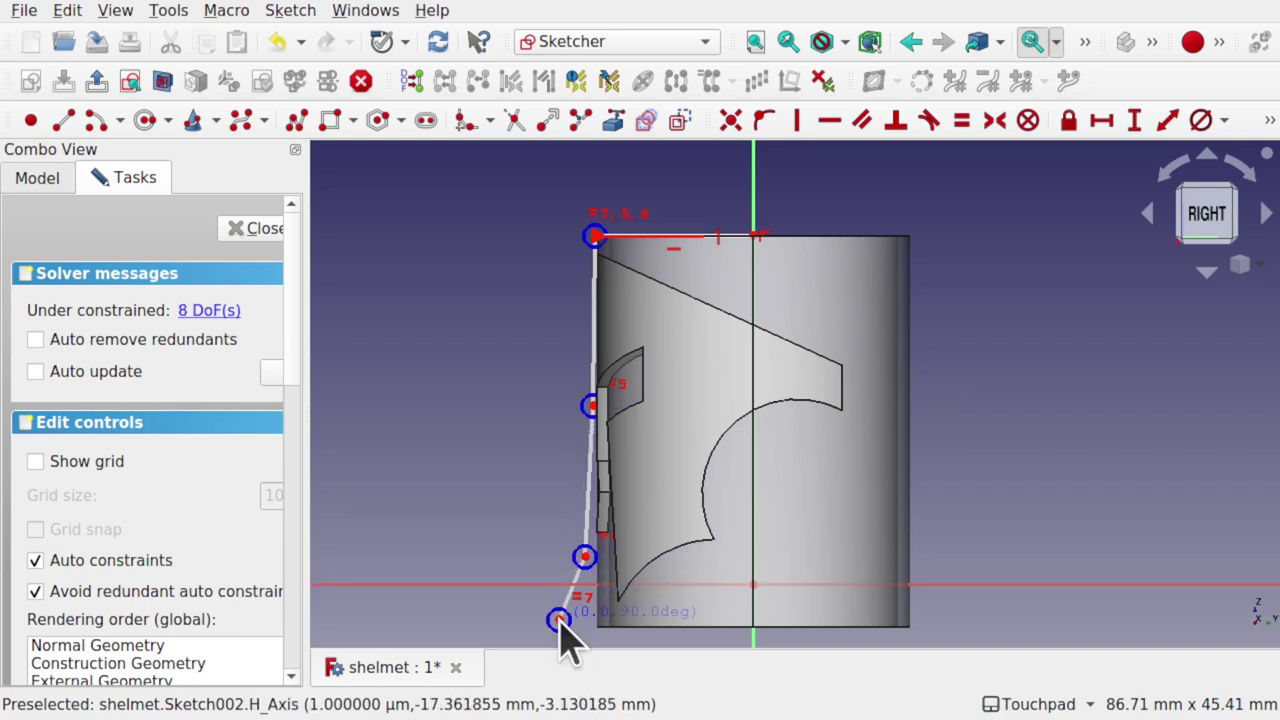
Finish the side B-spline, drag its lower control points outward for the flare, and close Sketch002
right_click(559, 622)
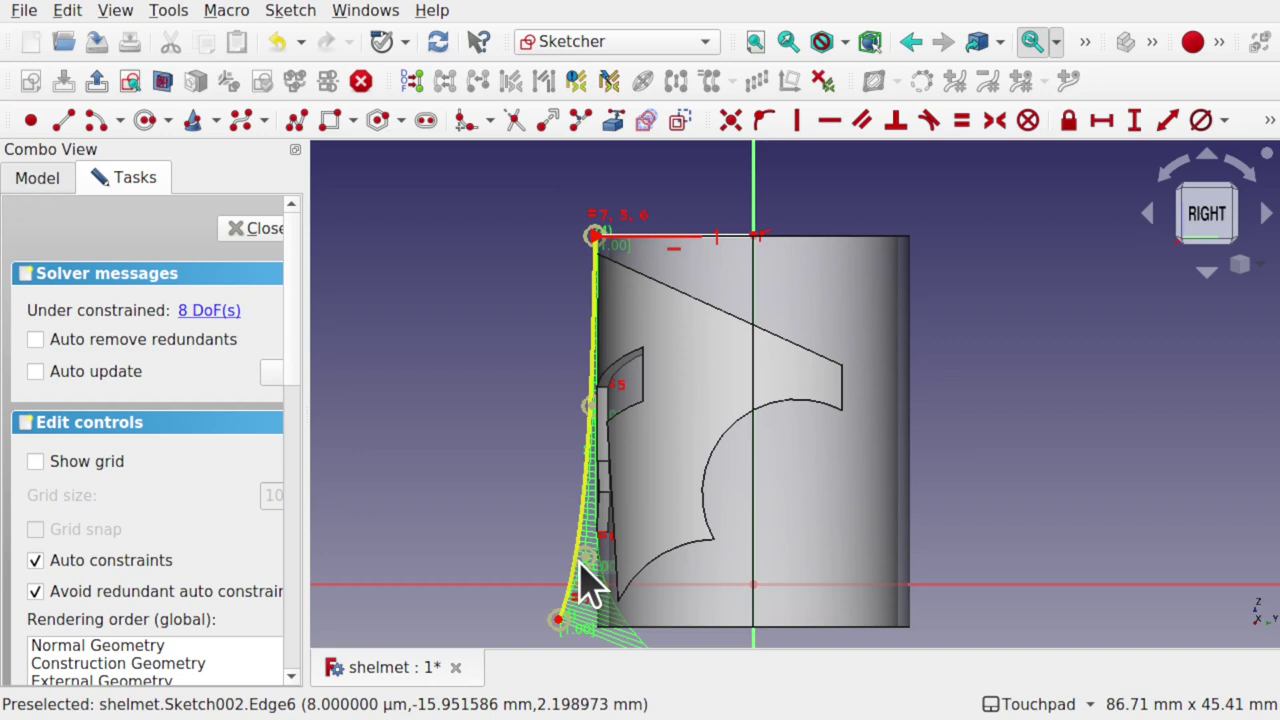
mouse_move(586, 556)
mouse_down()
mouse_move(576, 544)
mouse_move(590, 564)
mouse_up()
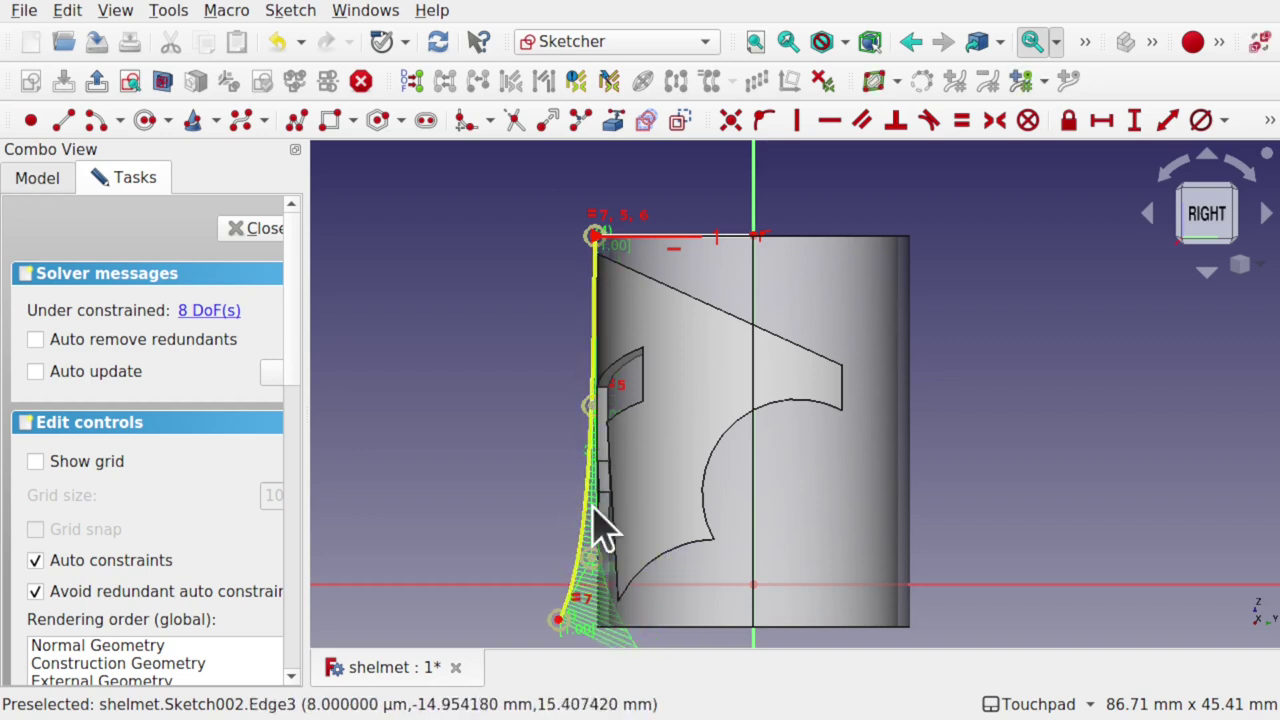
drag(557, 618, 546, 620)
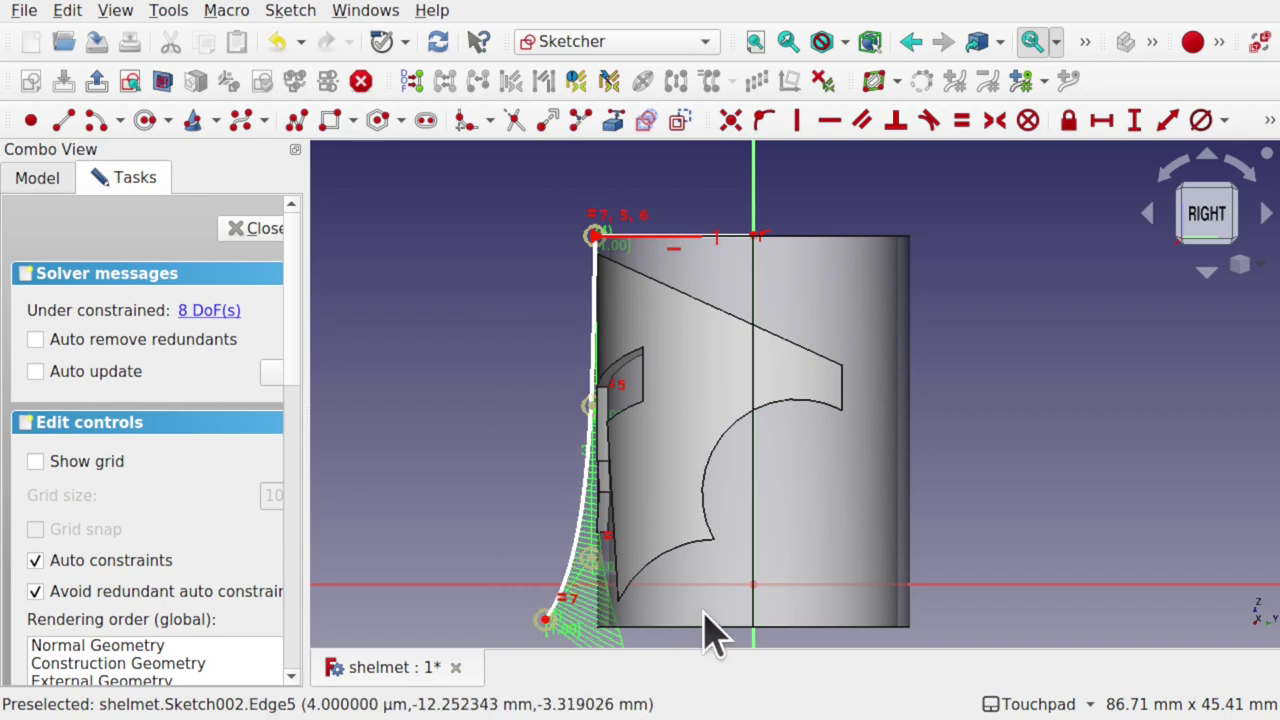
middle_drag(691, 380, 676, 452)
key(3)
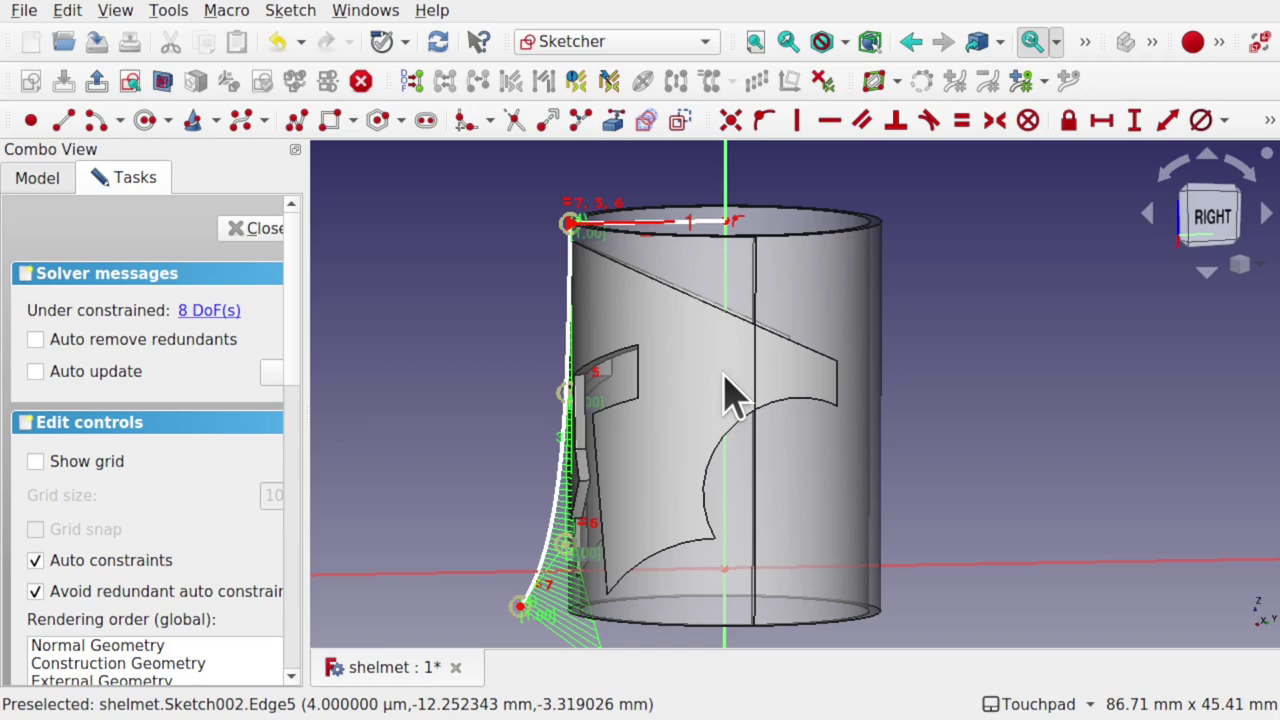
click(254, 229)
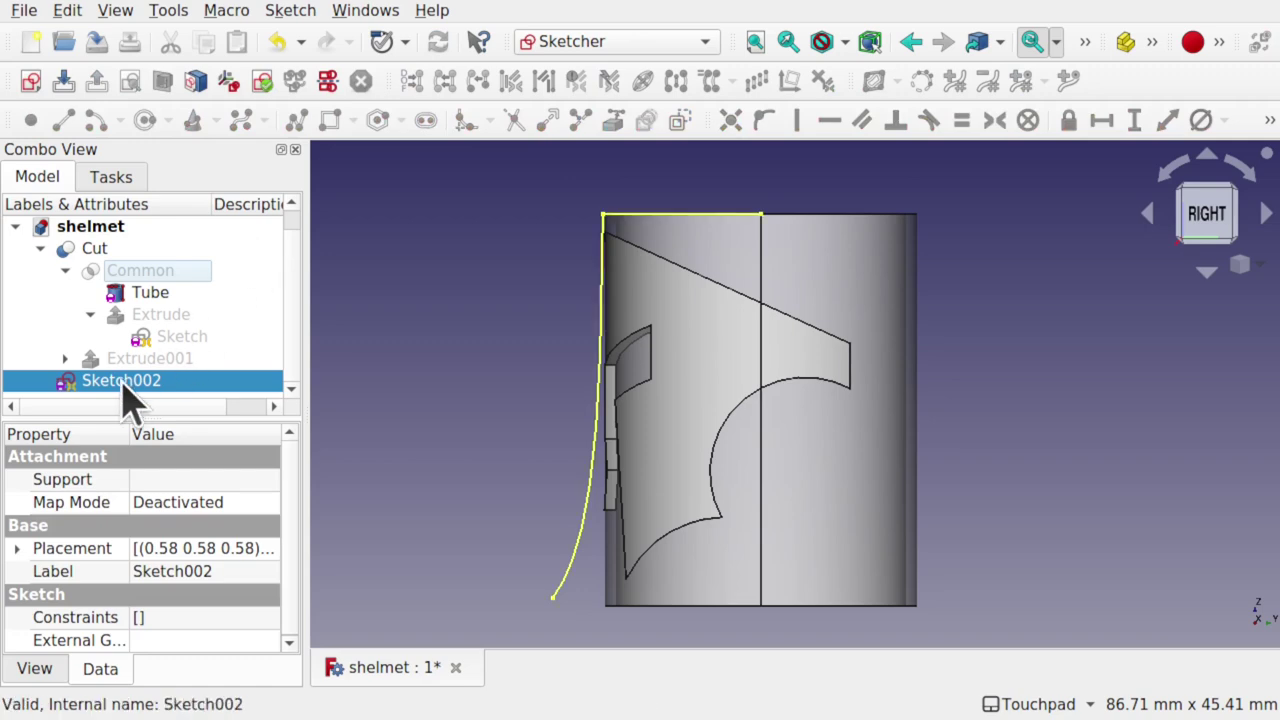
Switch to the Part workbench and start a revolve of Sketch002, then cancel it
click(563, 40)
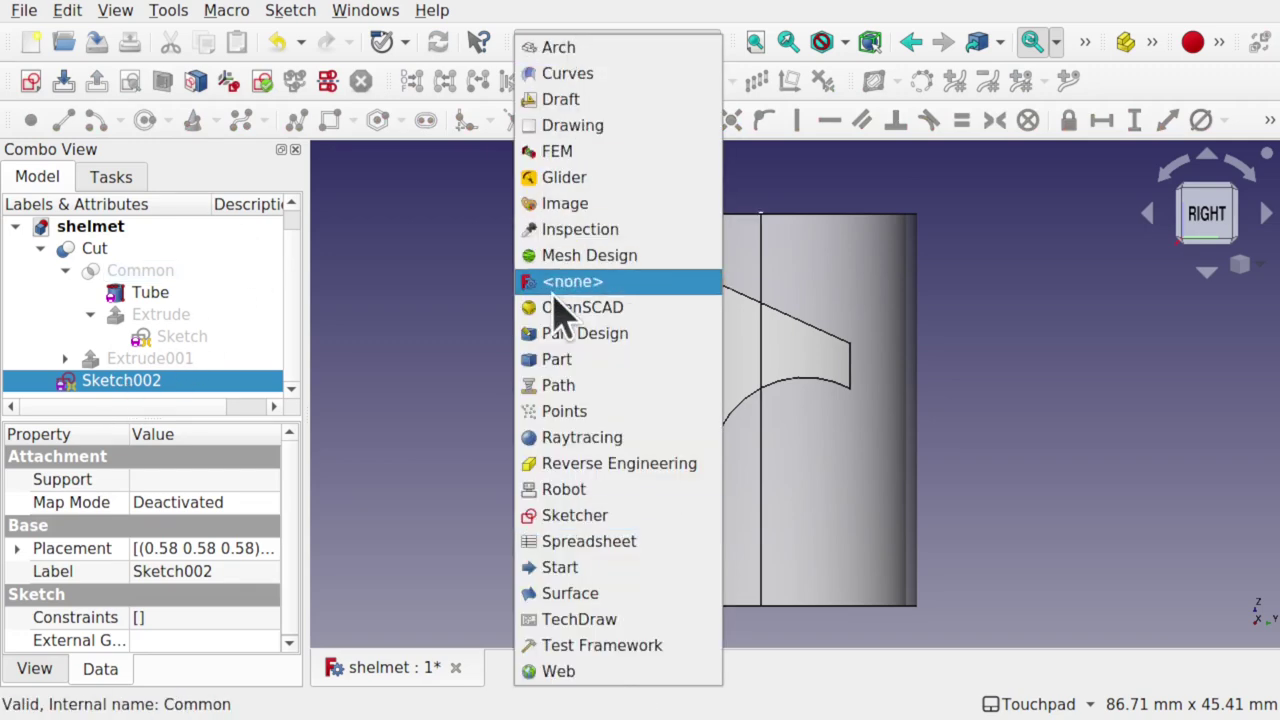
click(566, 362)
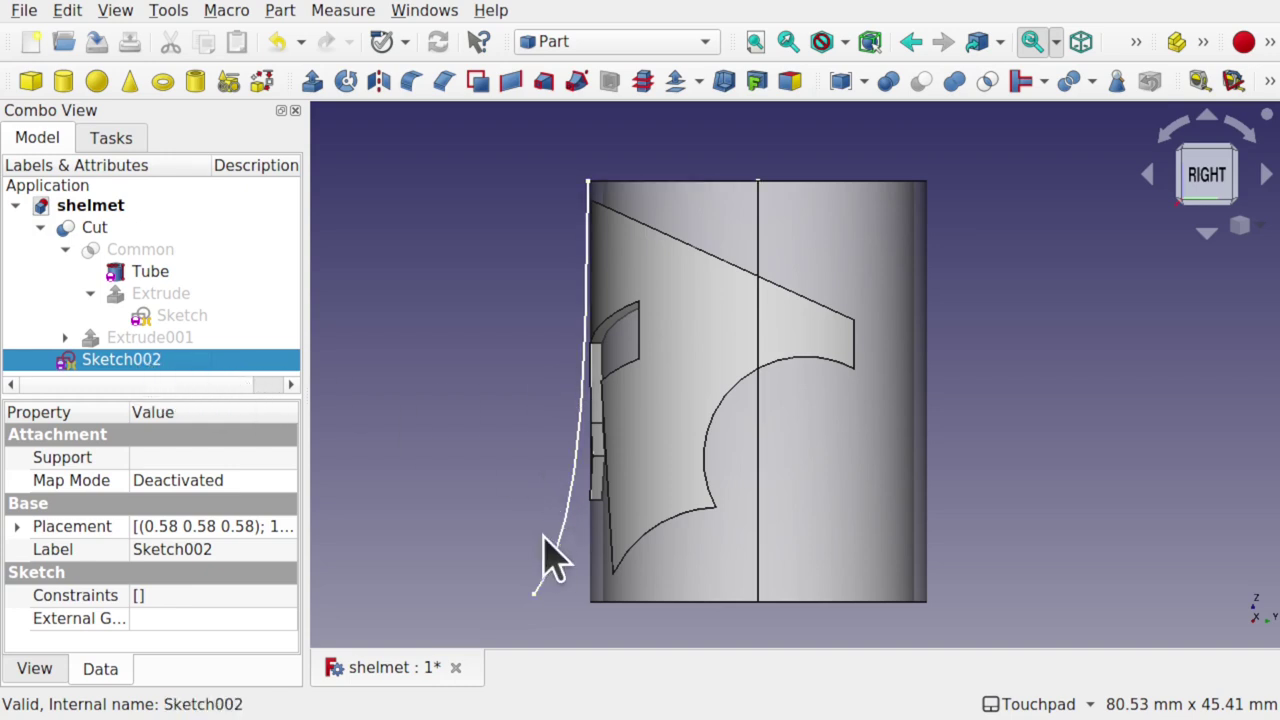
click(279, 12)
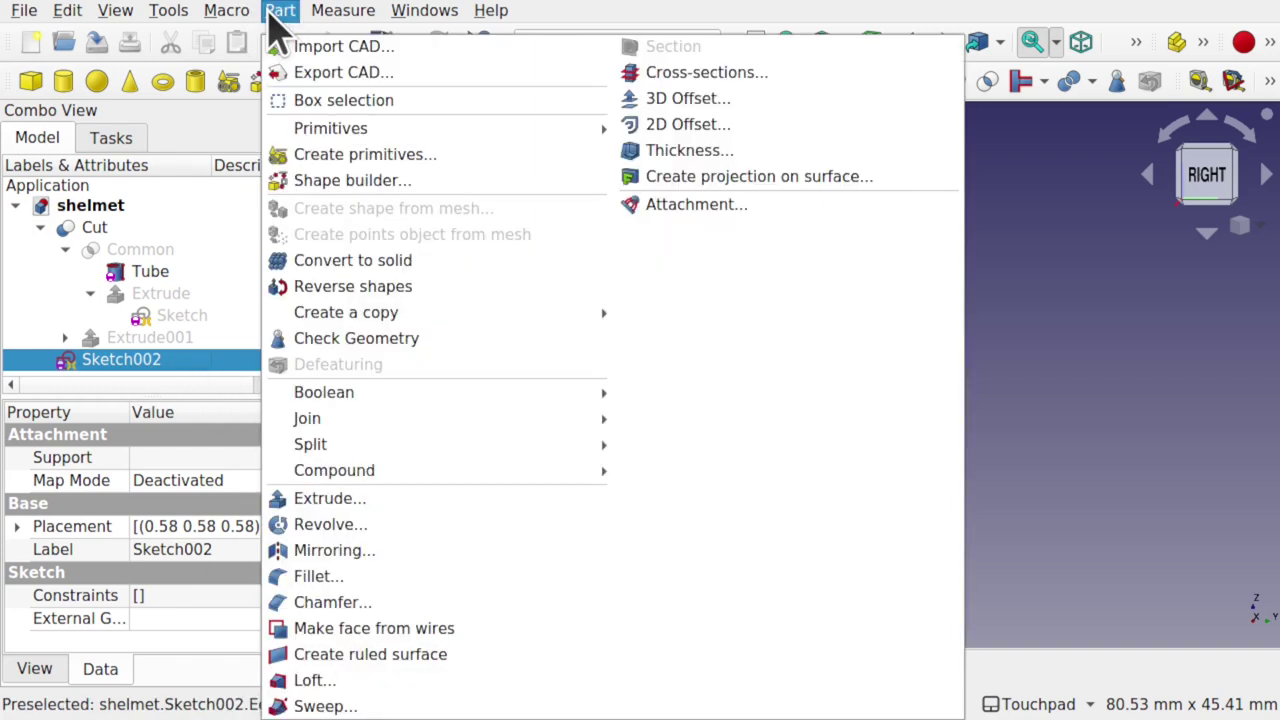
click(352, 528)
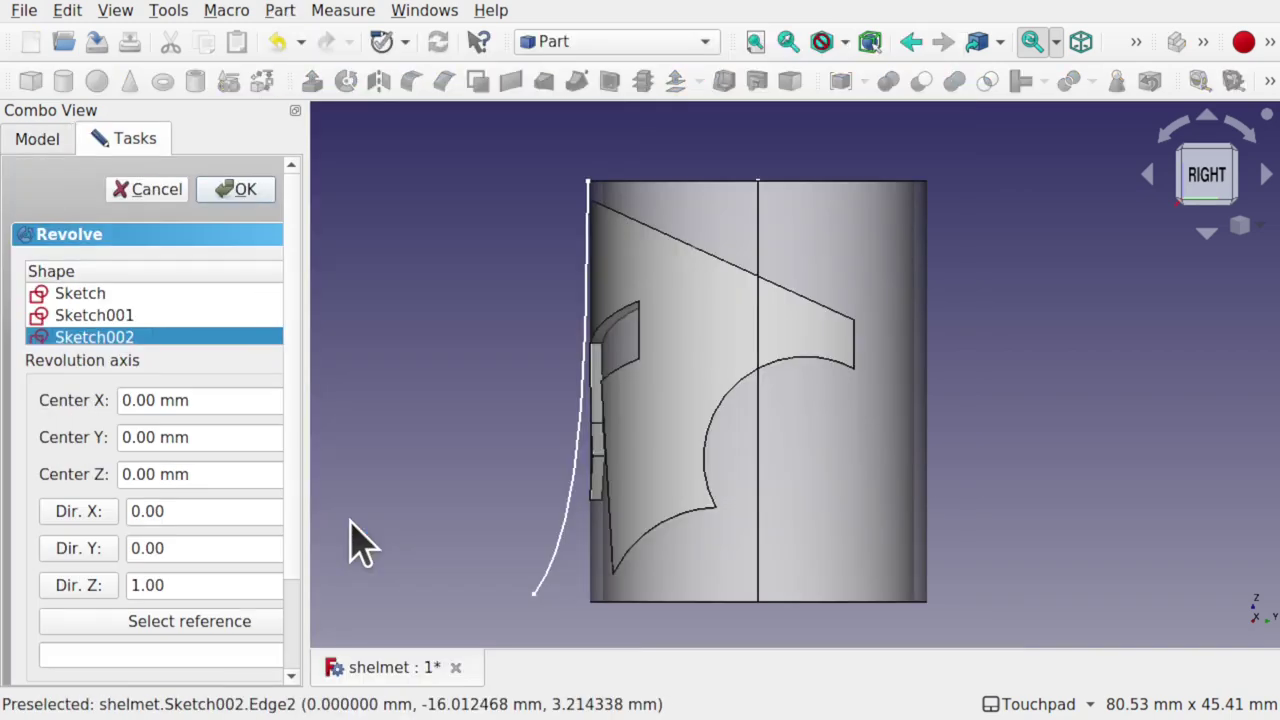
middle_drag(742, 258, 680, 300)
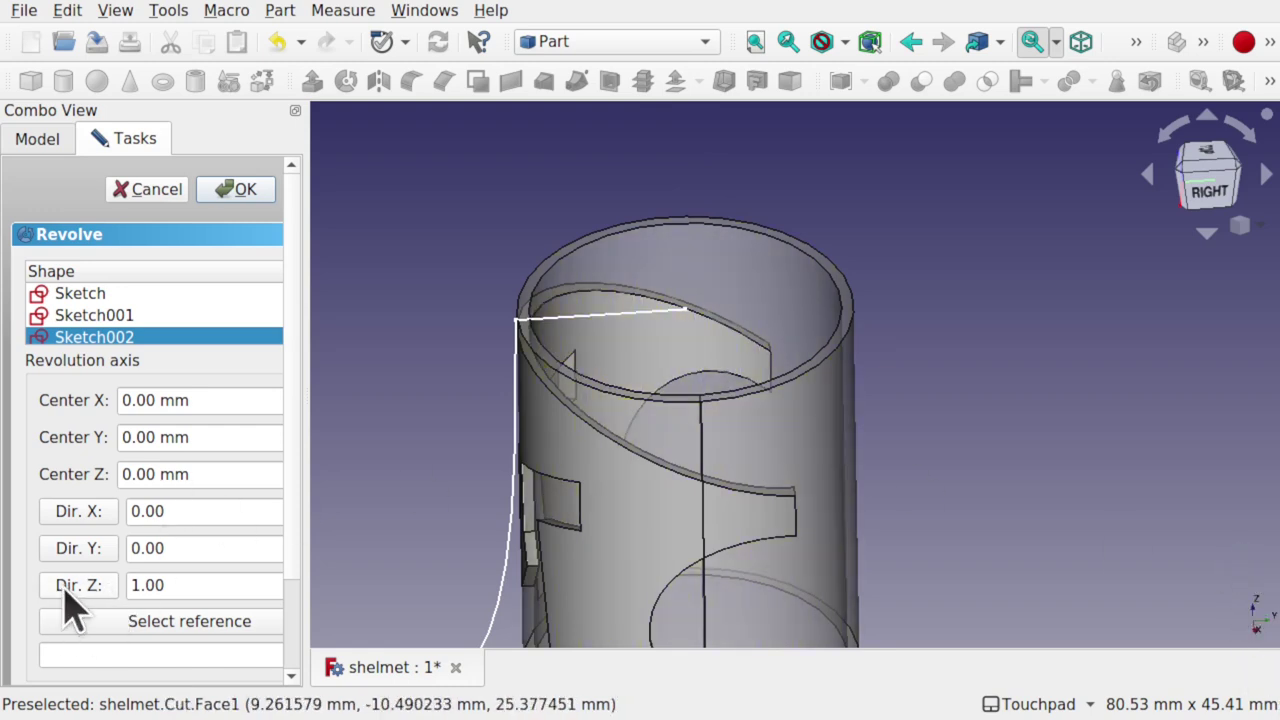
click(116, 12)
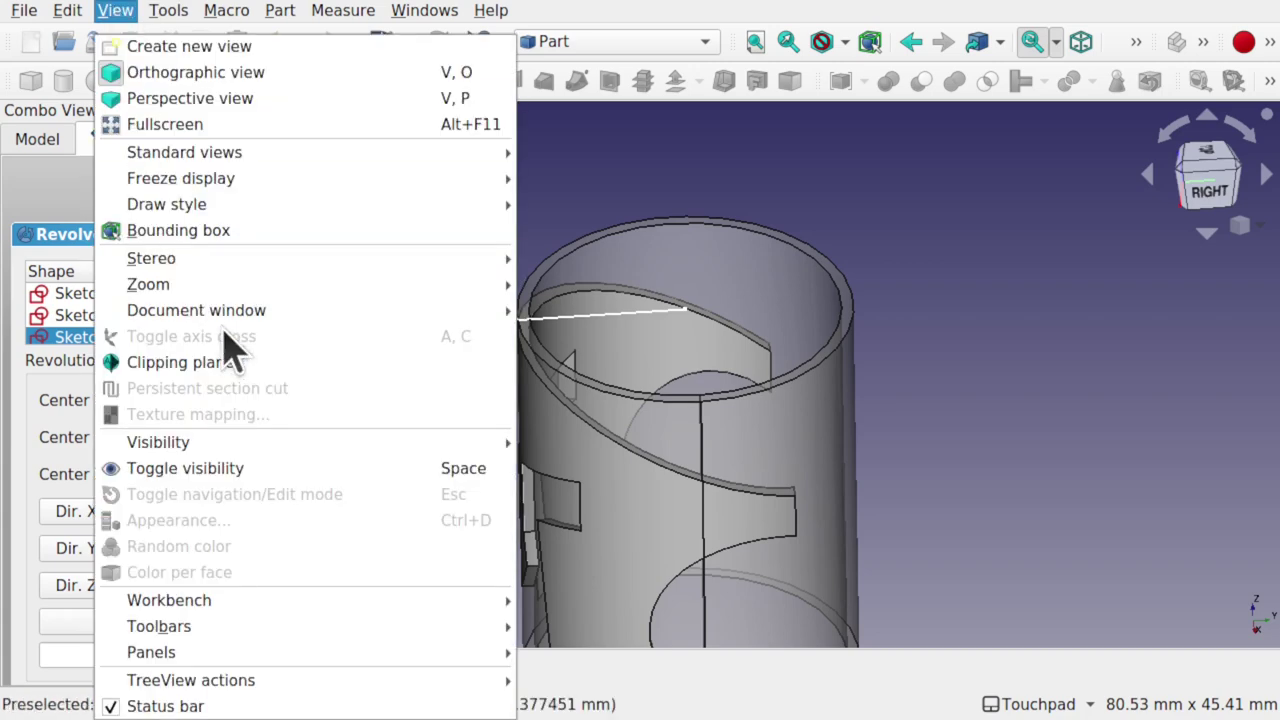
click(590, 175)
click(148, 190)
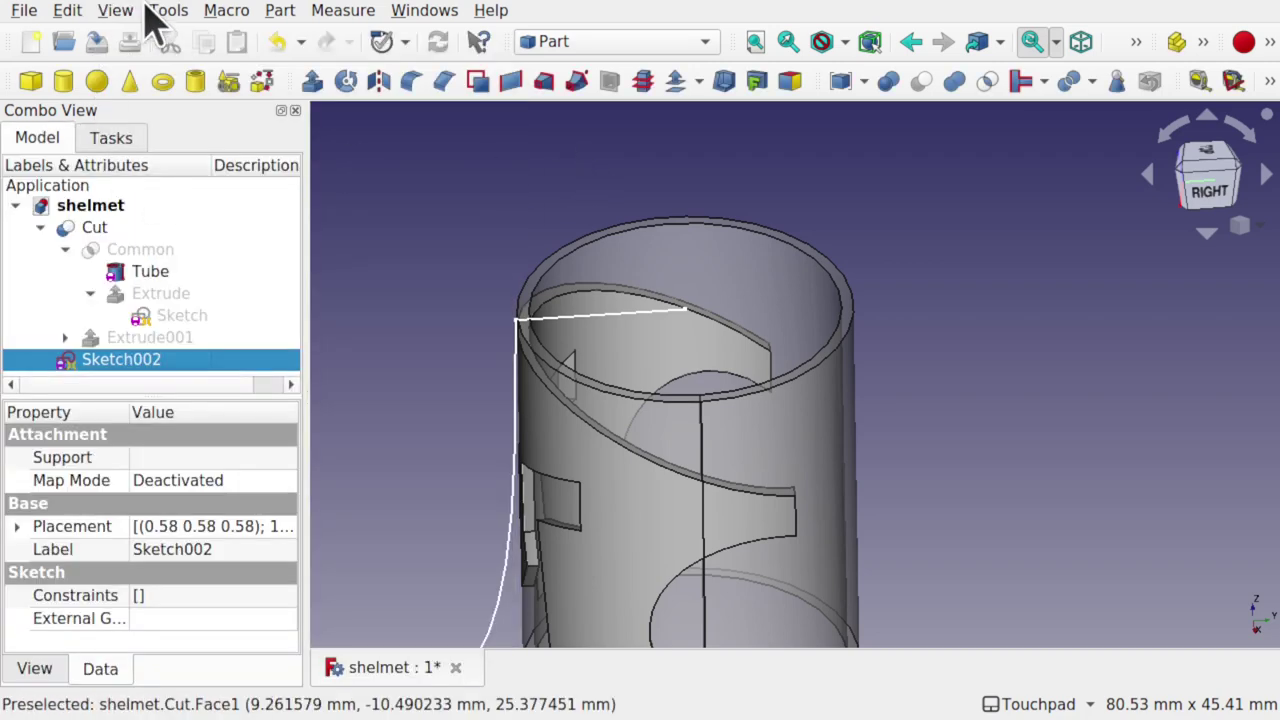
Show the axis cross in isometric view and restart revolving Sketch002 about Z at 360°
click(116, 12)
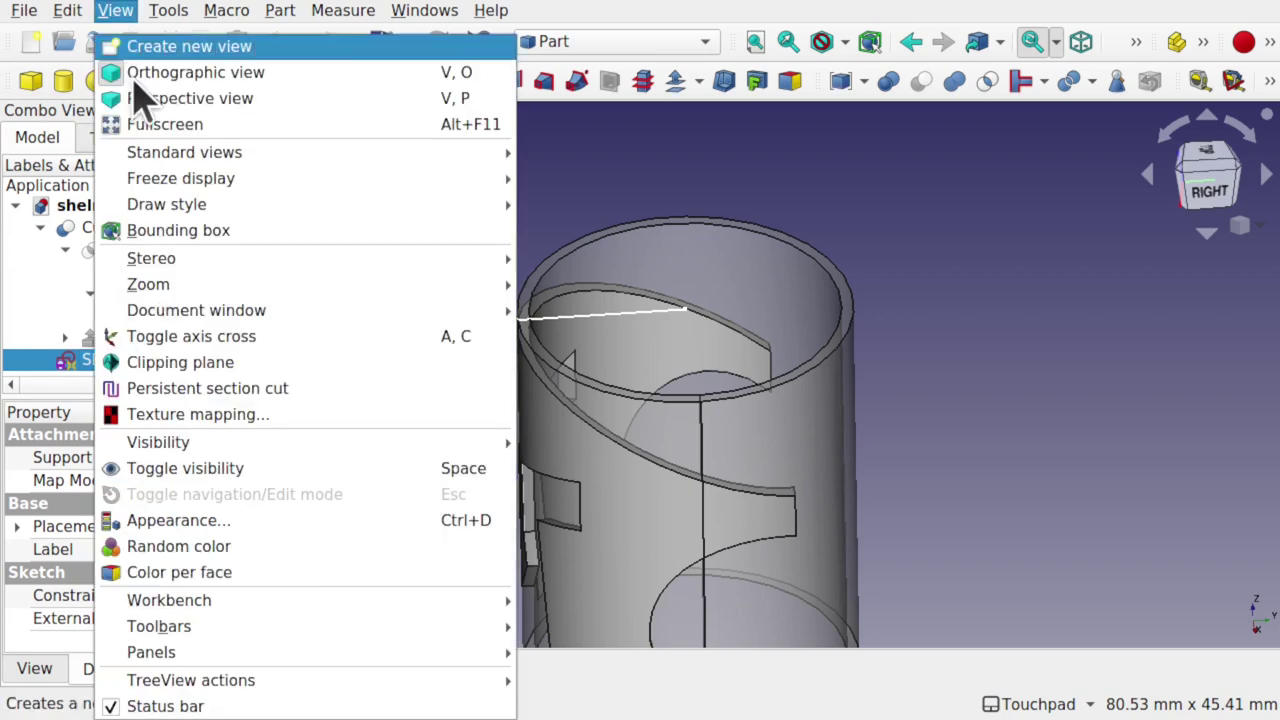
click(263, 336)
shift+drag(762, 535, 820, 506)
key(0)
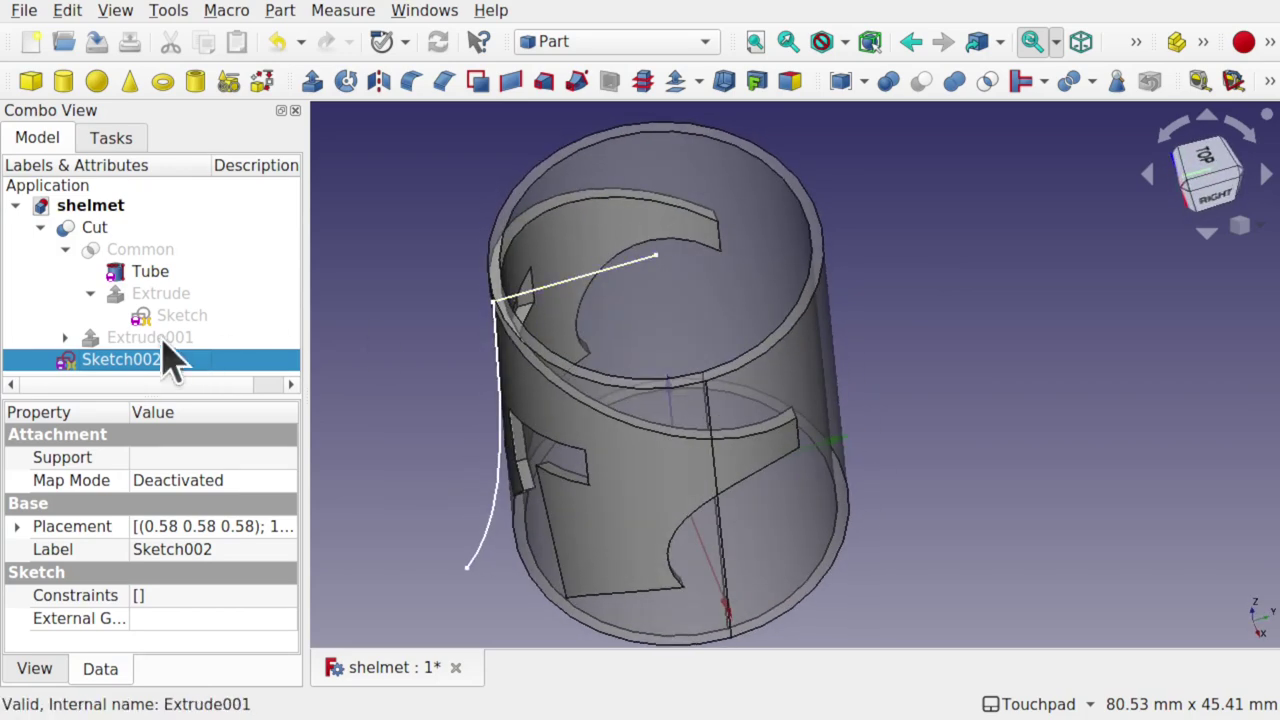
click(345, 82)
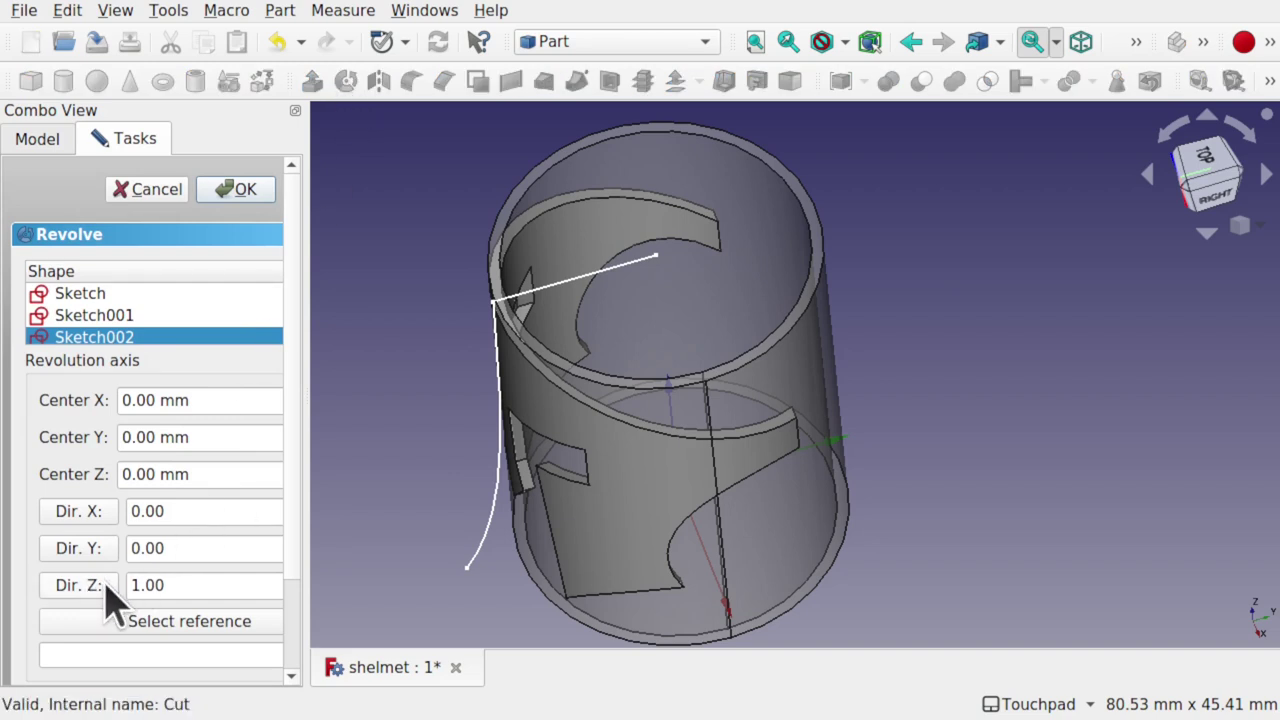
scroll(295, 506, down, 3)
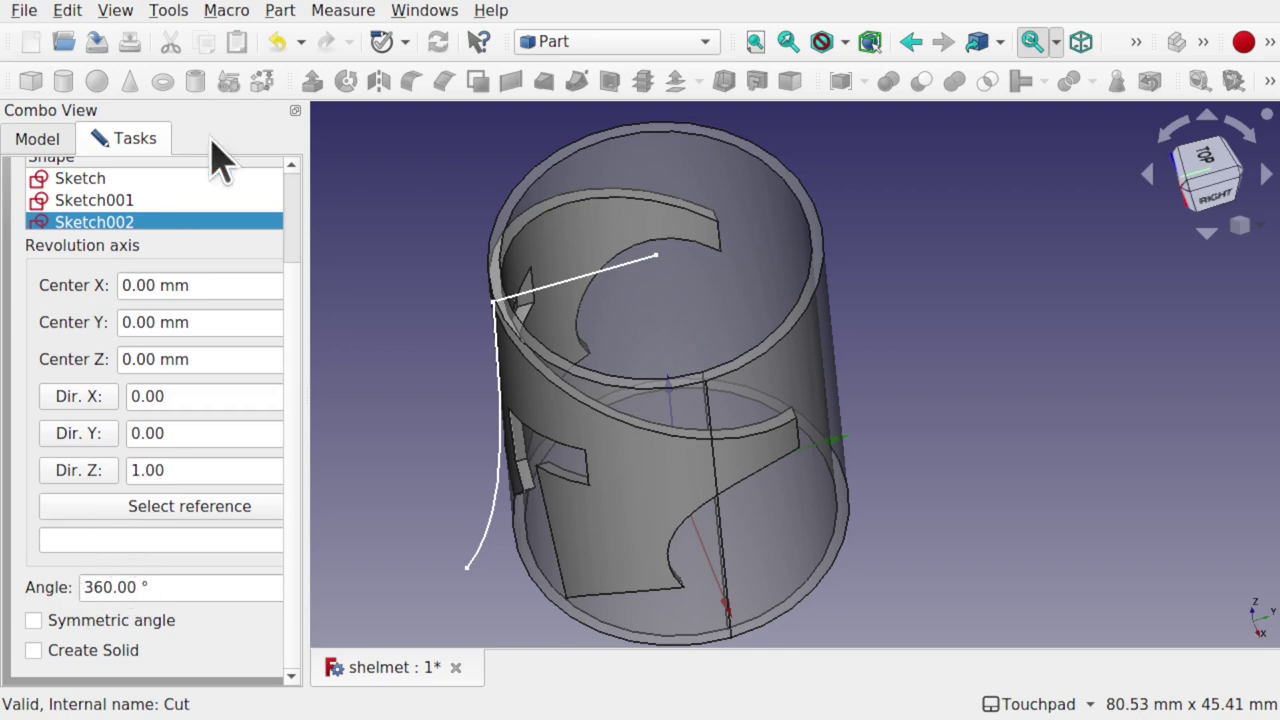
scroll(298, 228, up, 3)
Confirm the 360° revolve and hide the resulting Revolve shape
click(241, 189)
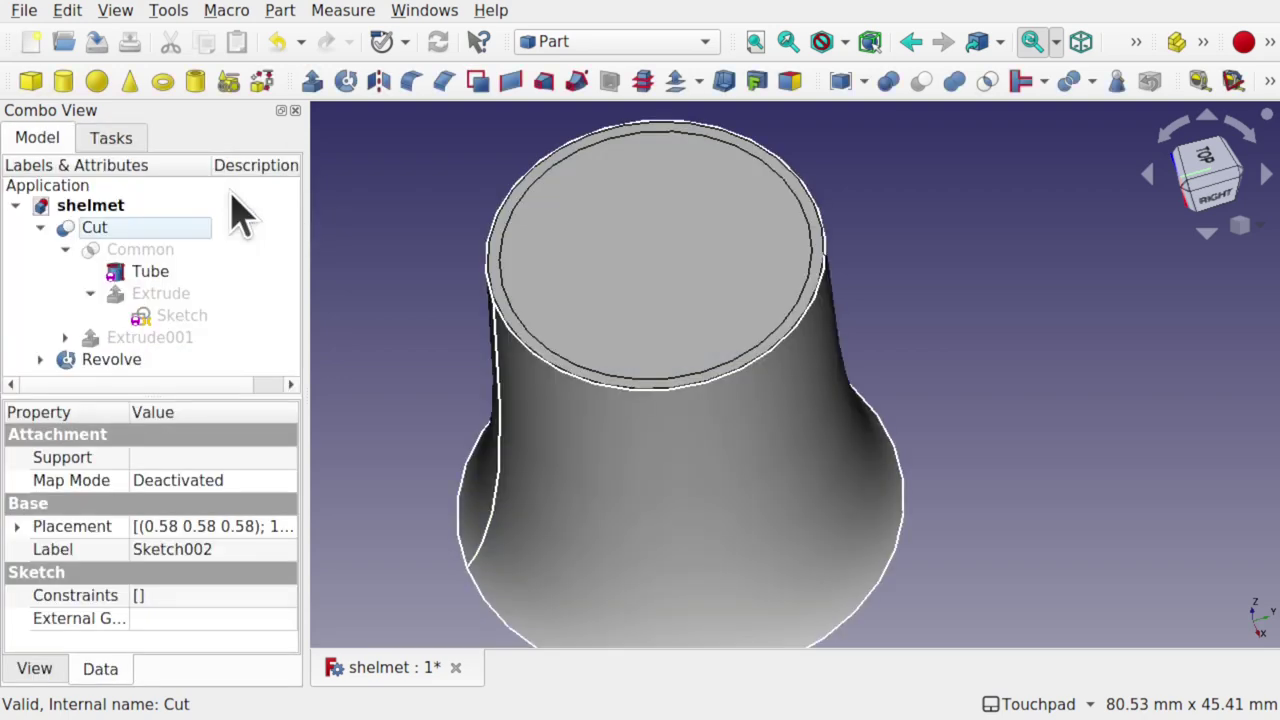
alt+drag(708, 300, 726, 200)
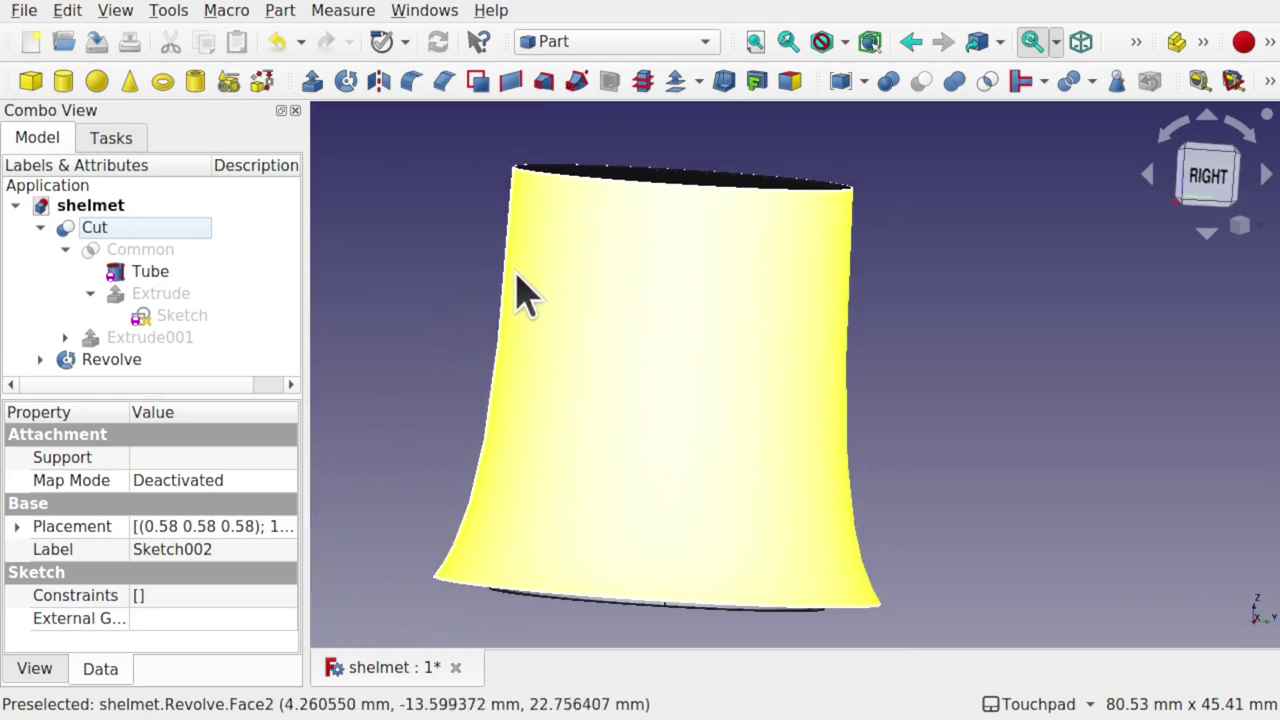
click(414, 309)
click(575, 393)
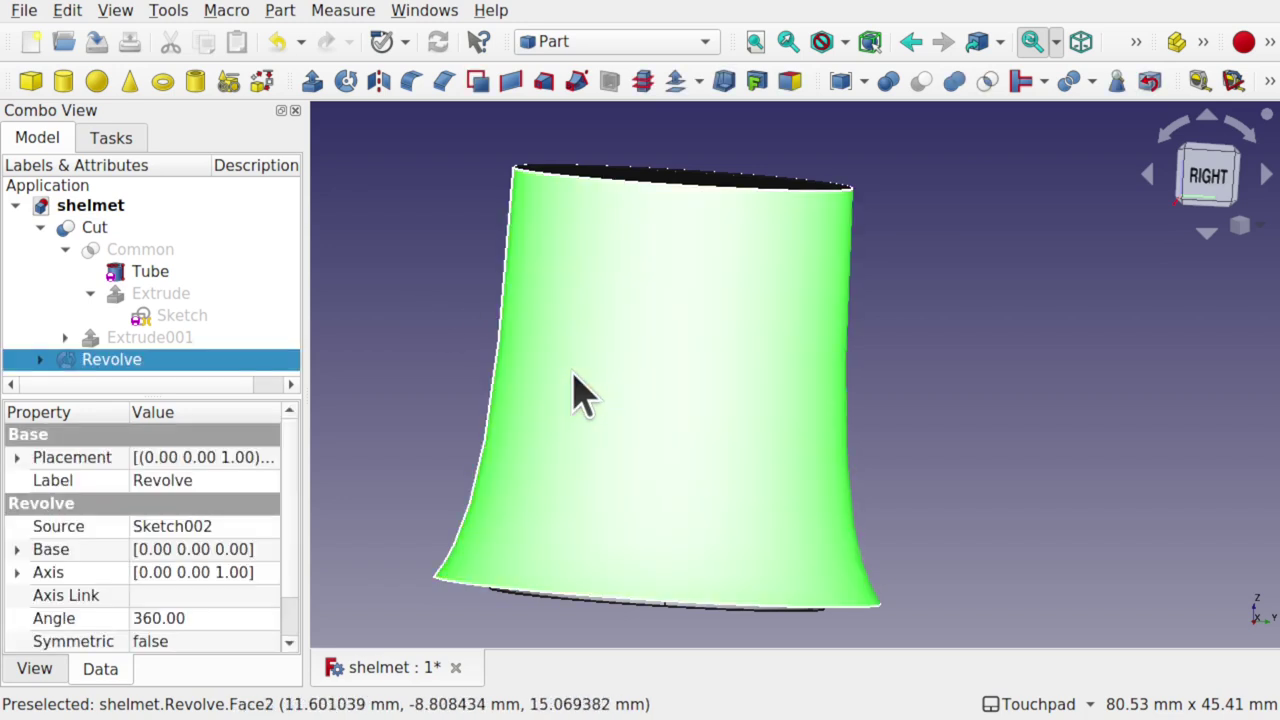
key(space)
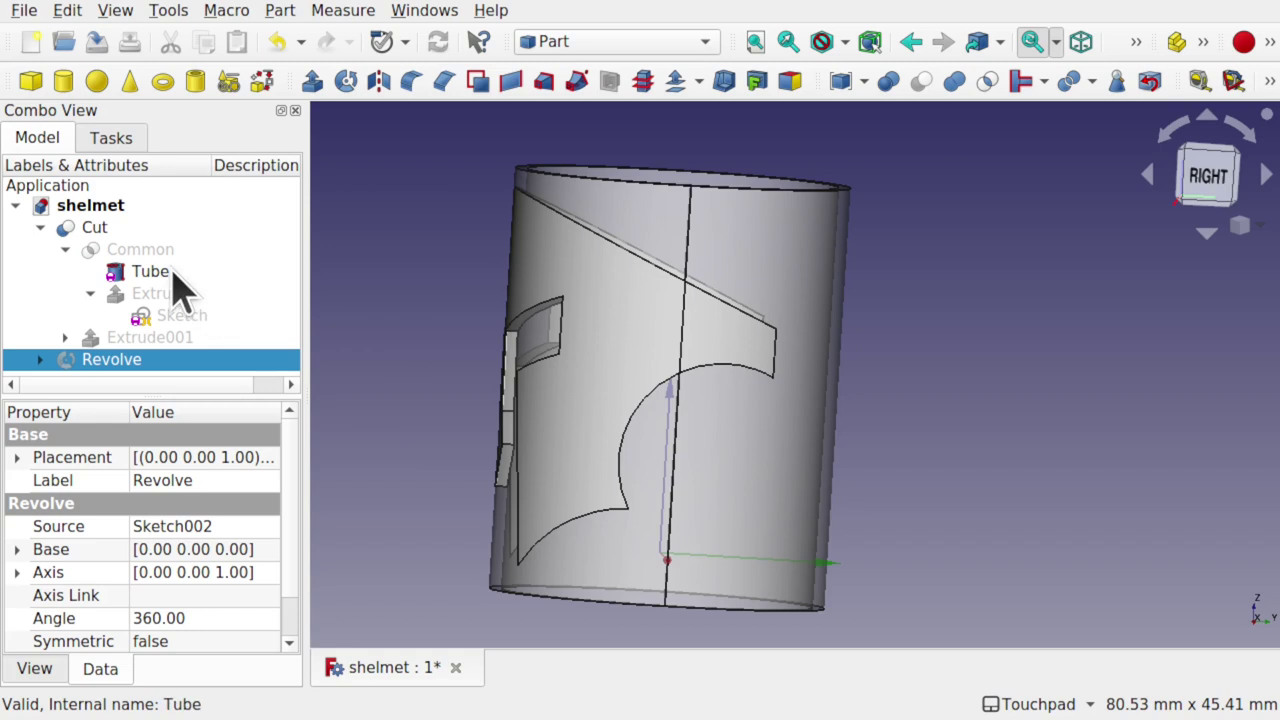
Select the Common feature and begin editing its Shapes property
click(136, 249)
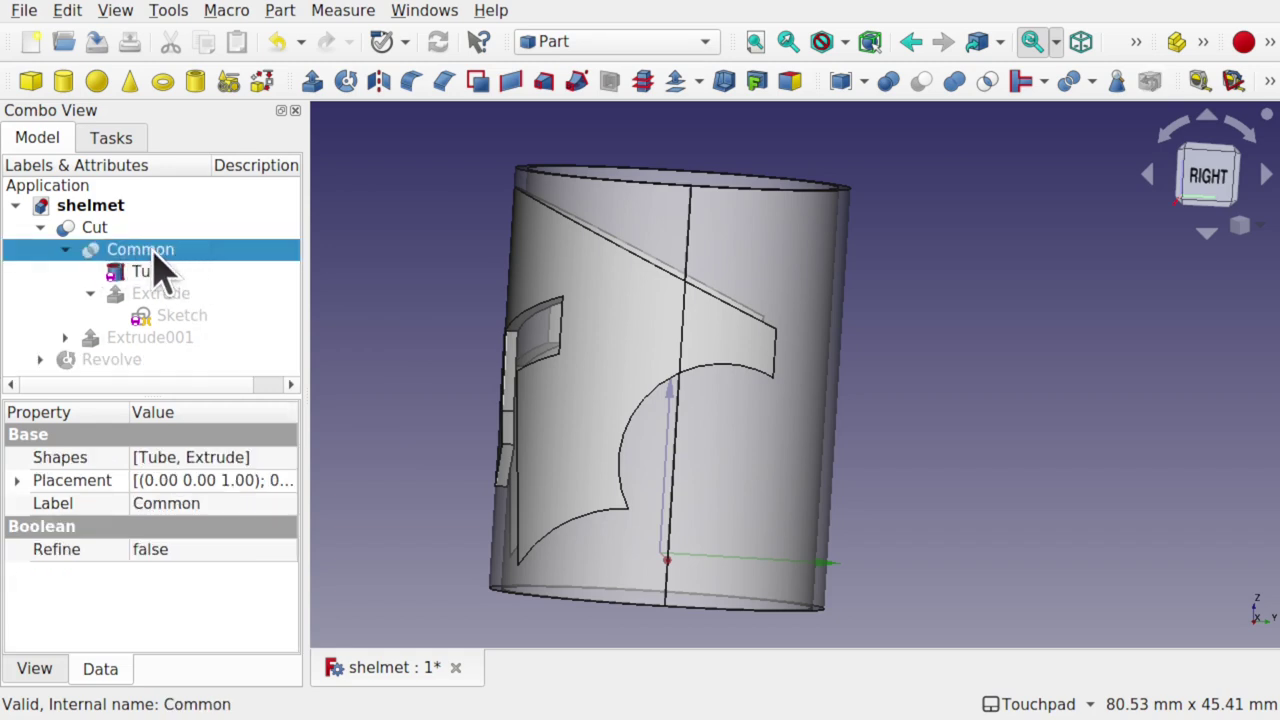
click(95, 228)
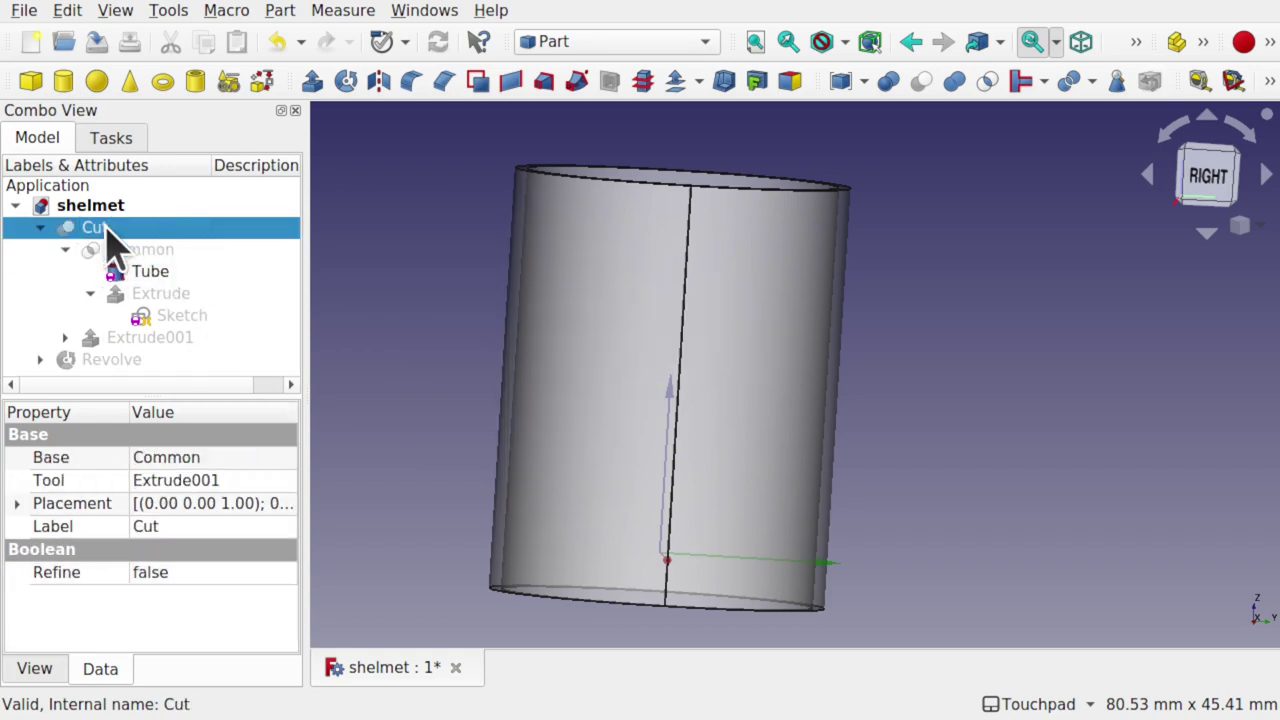
click(125, 250)
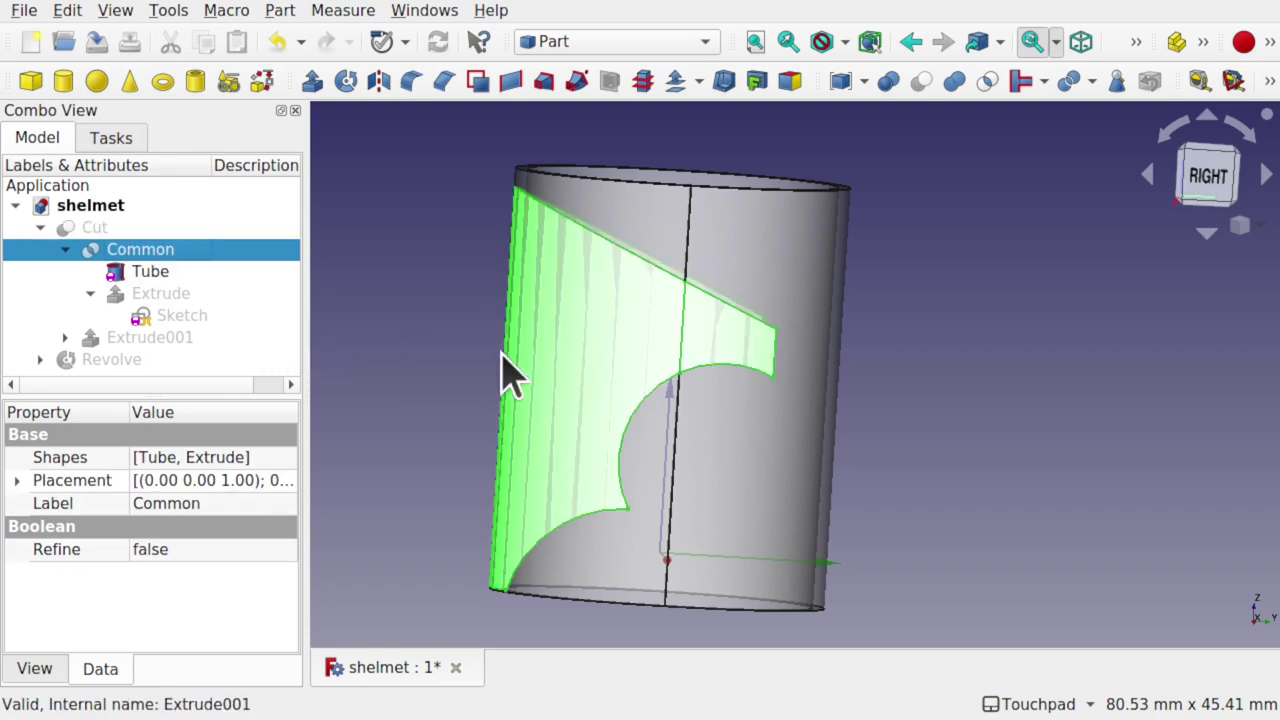
alt+drag(600, 200, 668, 265)
key(3)
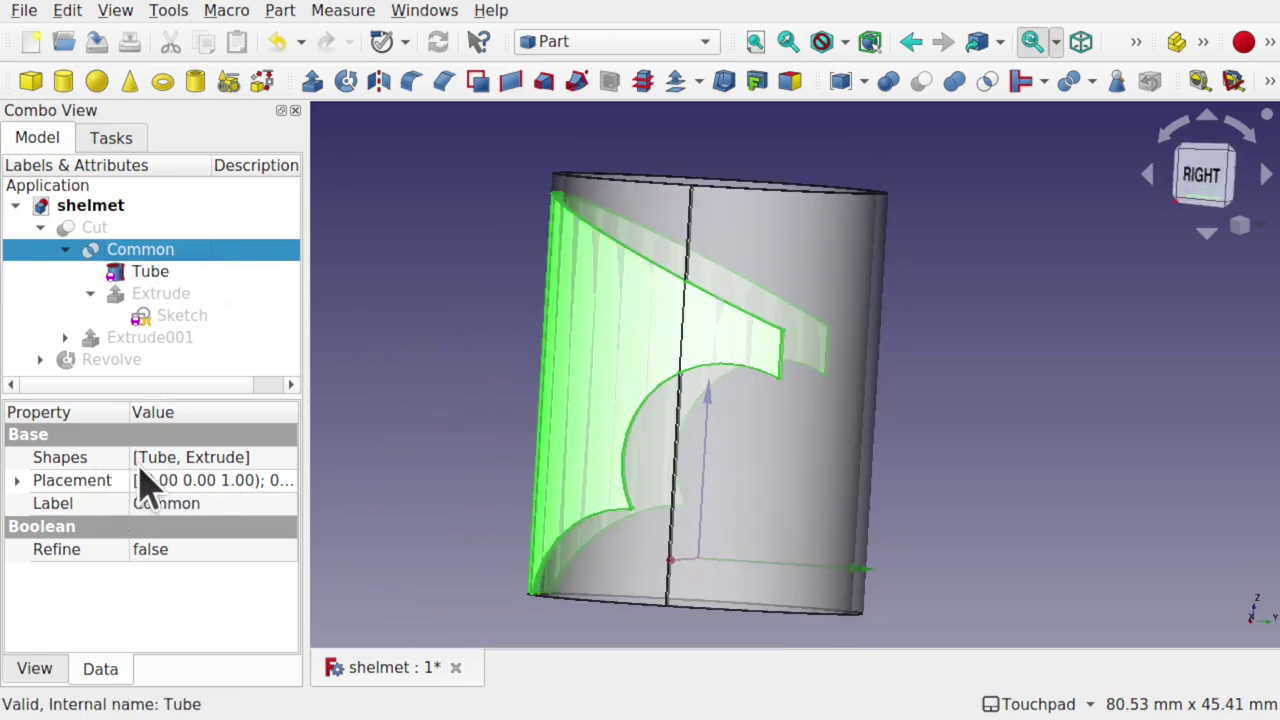
click(280, 460)
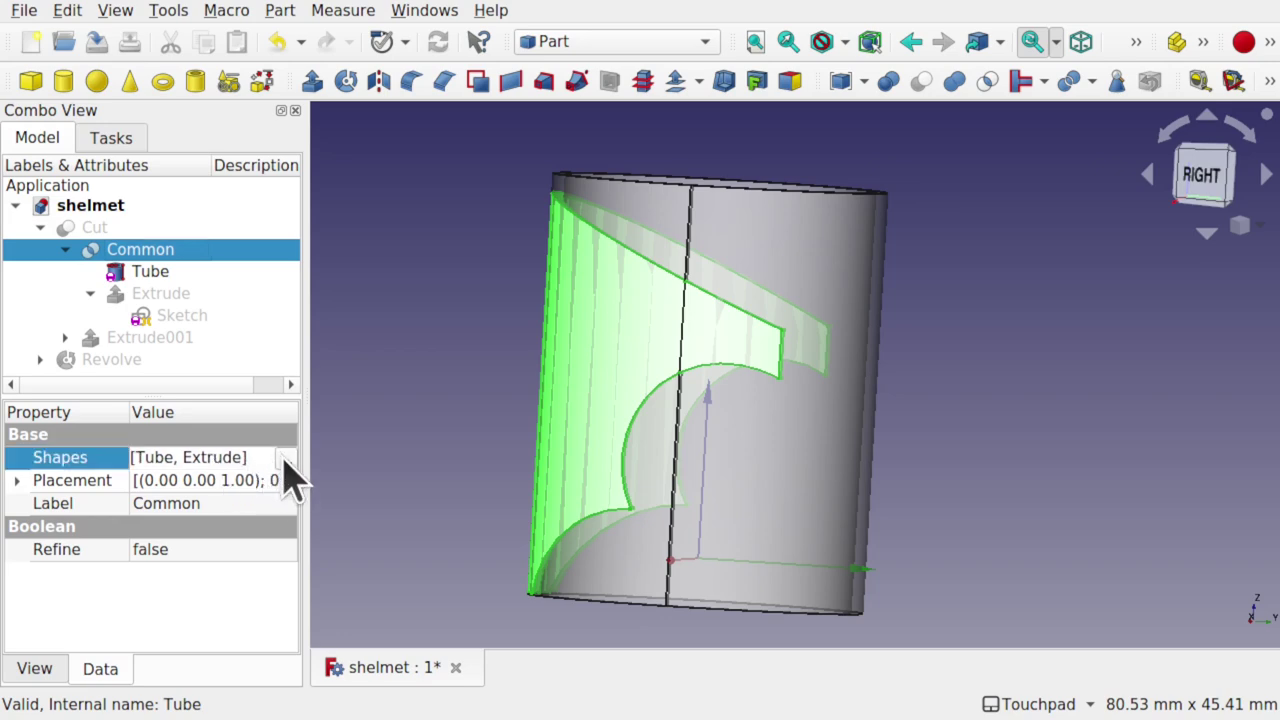
Swap Tube for Revolve in the Common's Shapes link, keeping Extrude
click(286, 460)
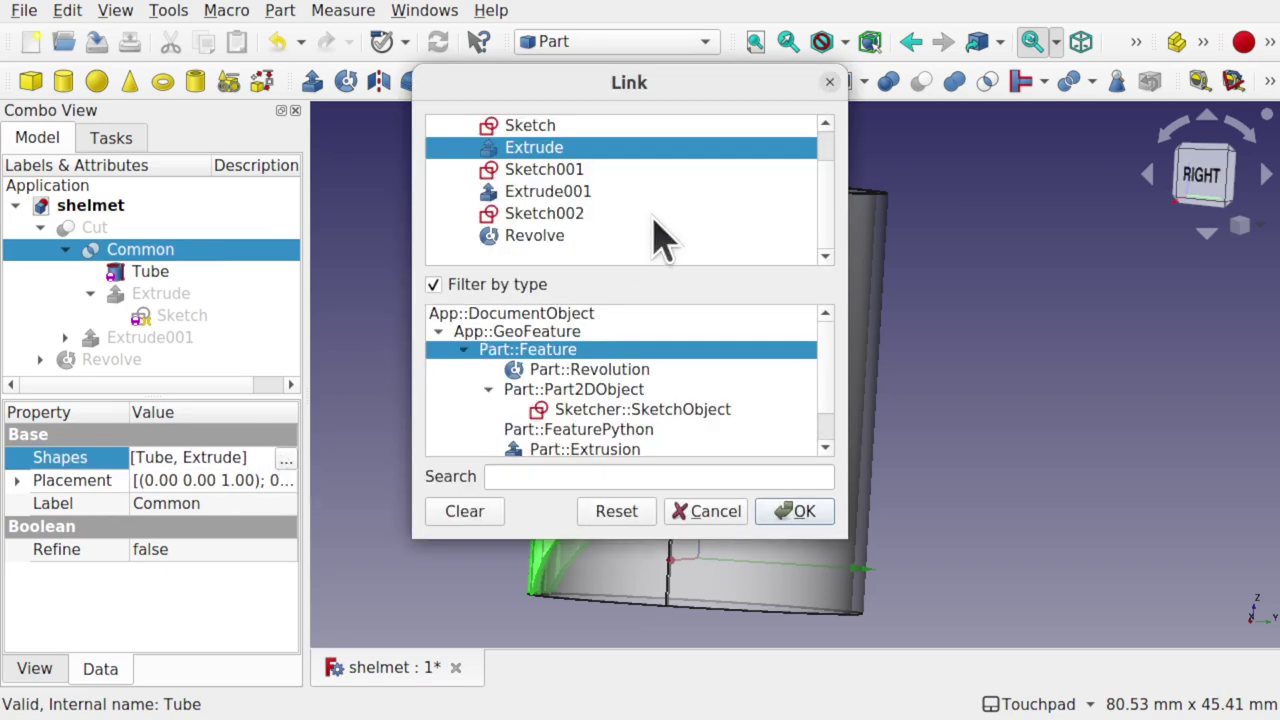
scroll(660, 240, up, 1)
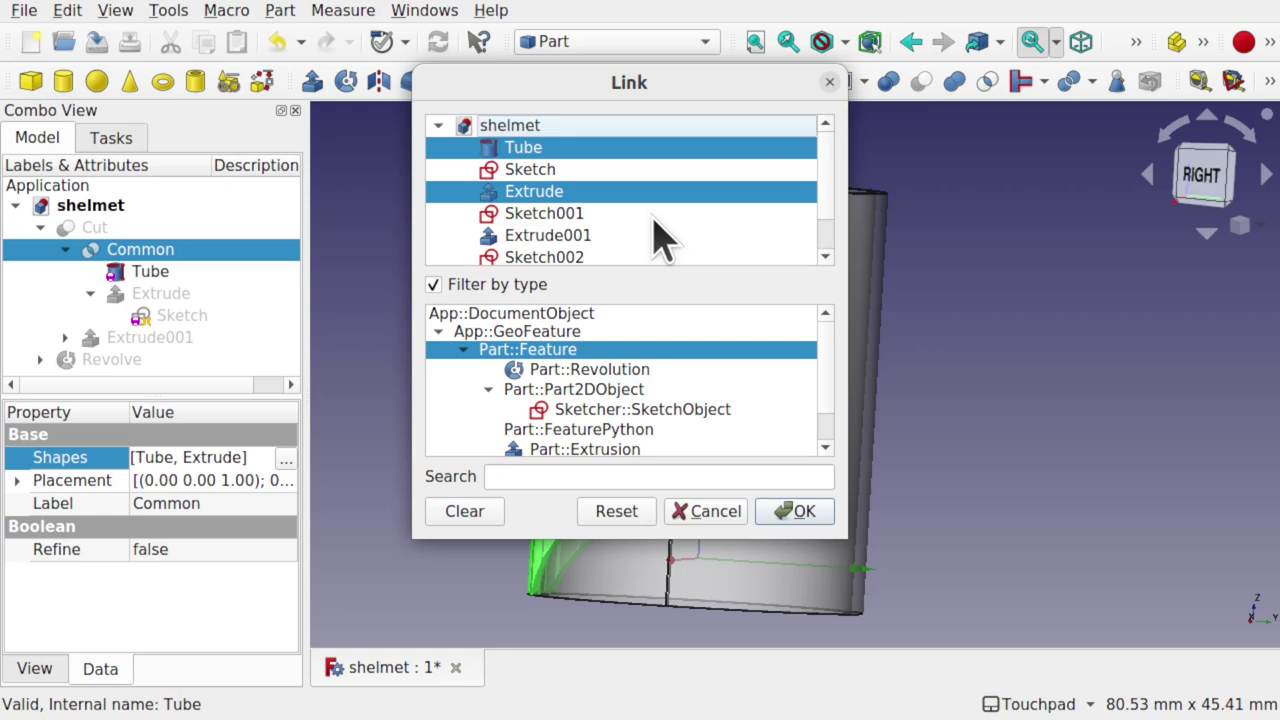
ctrl+click(528, 150)
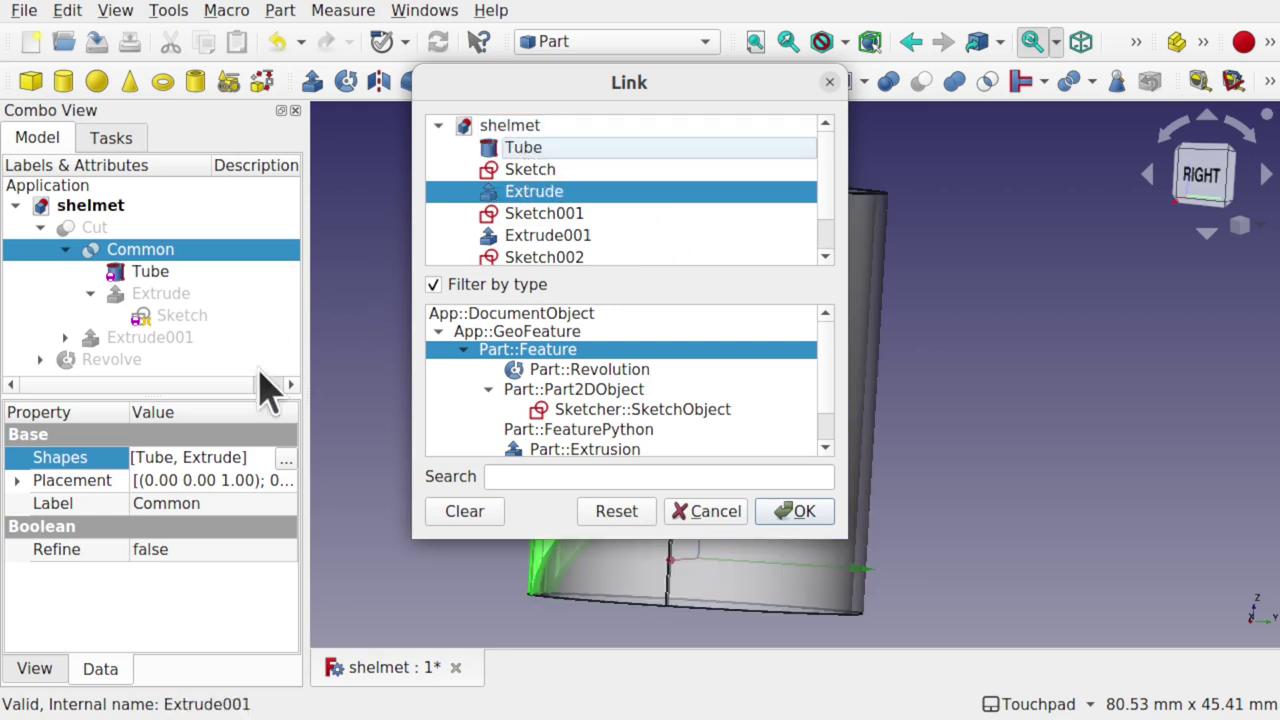
click(128, 362)
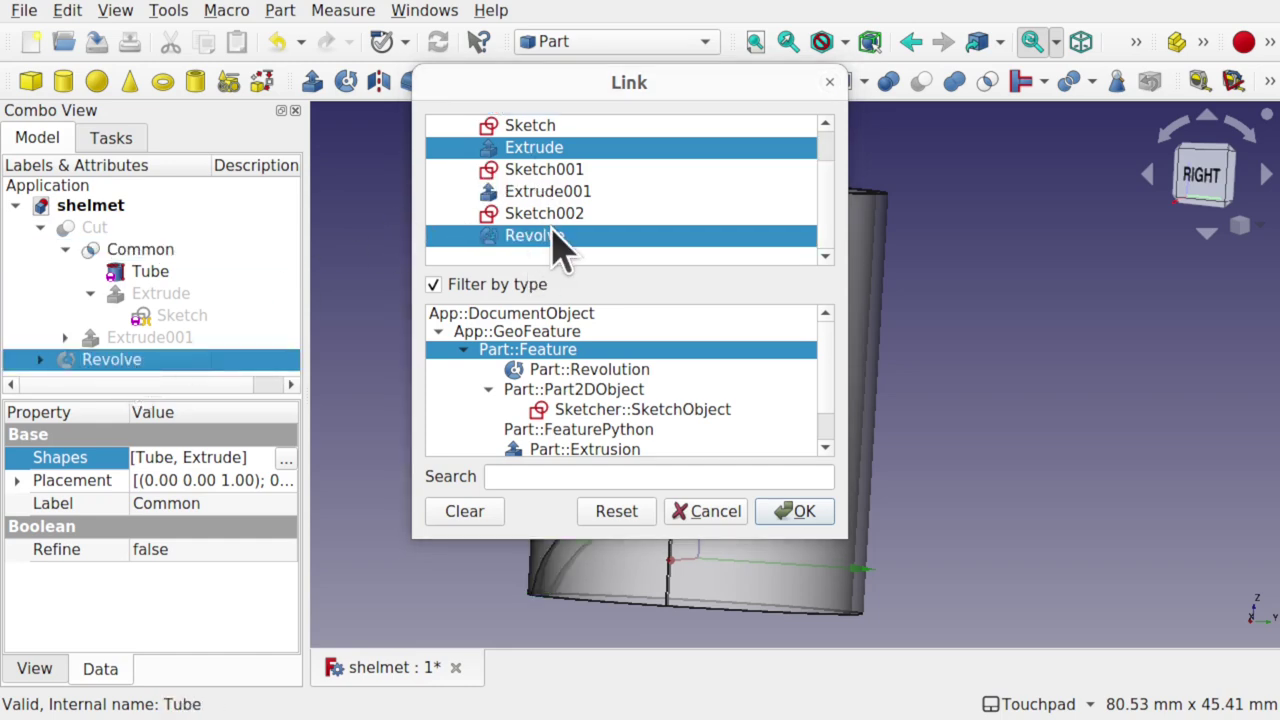
drag(828, 190, 830, 240)
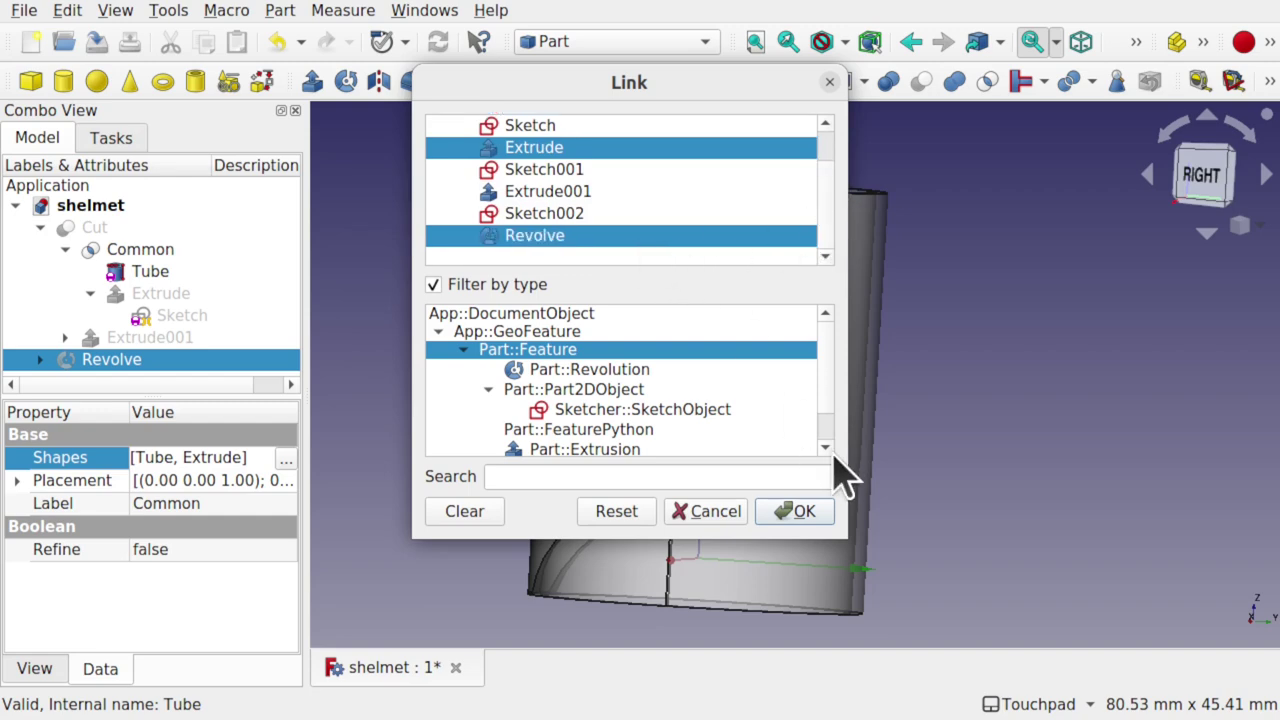
click(800, 512)
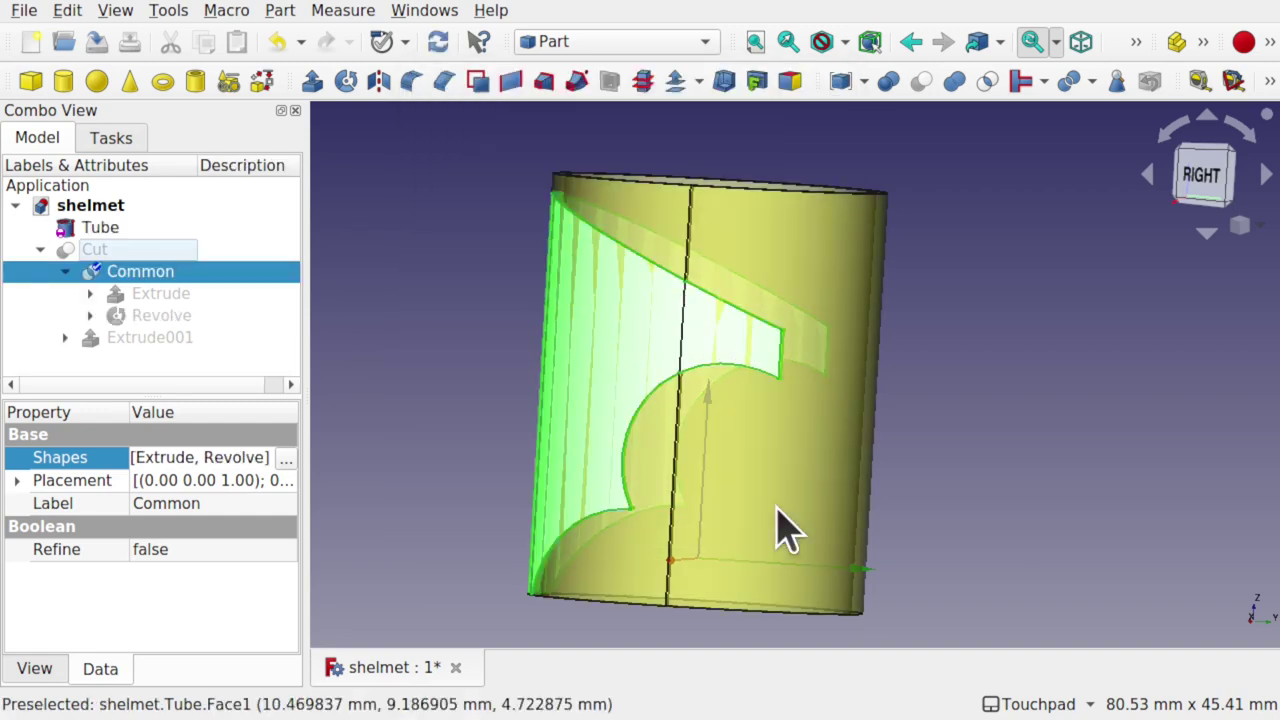
Make Sketch001 under Extrude001 visible over the flared shell
click(986, 393)
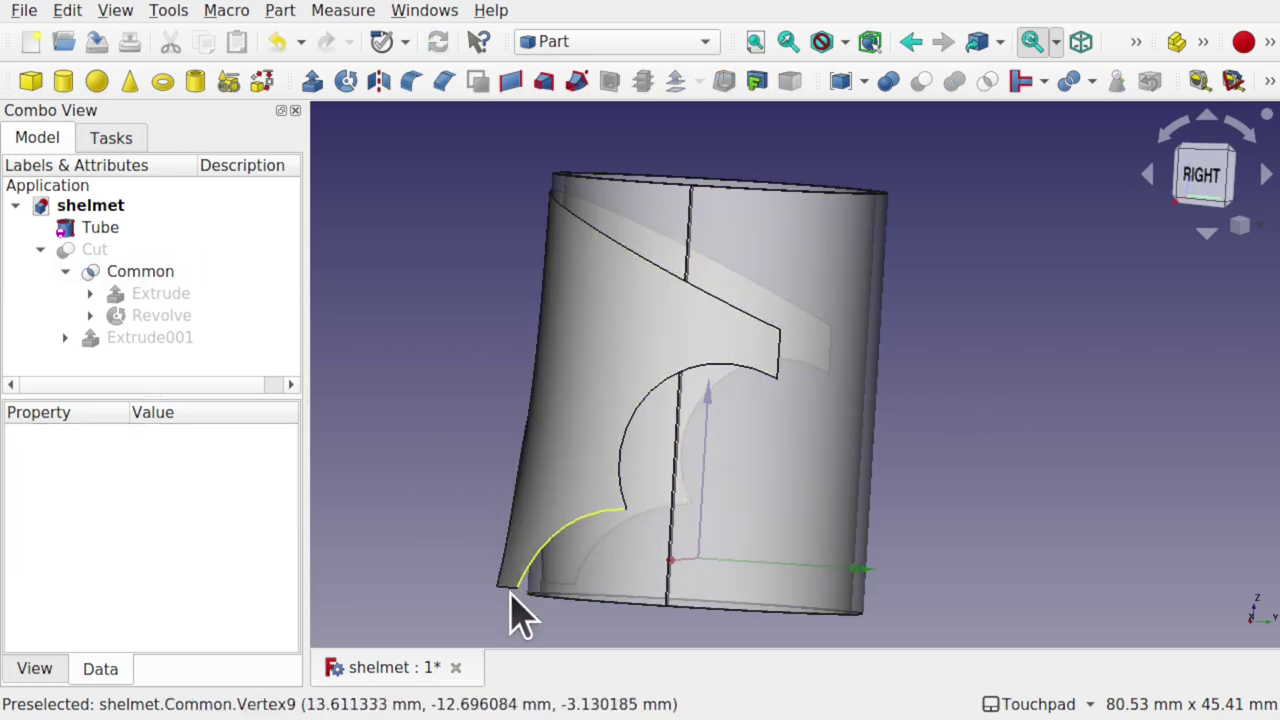
alt+drag(771, 529, 737, 543)
alt+drag(590, 480, 871, 334)
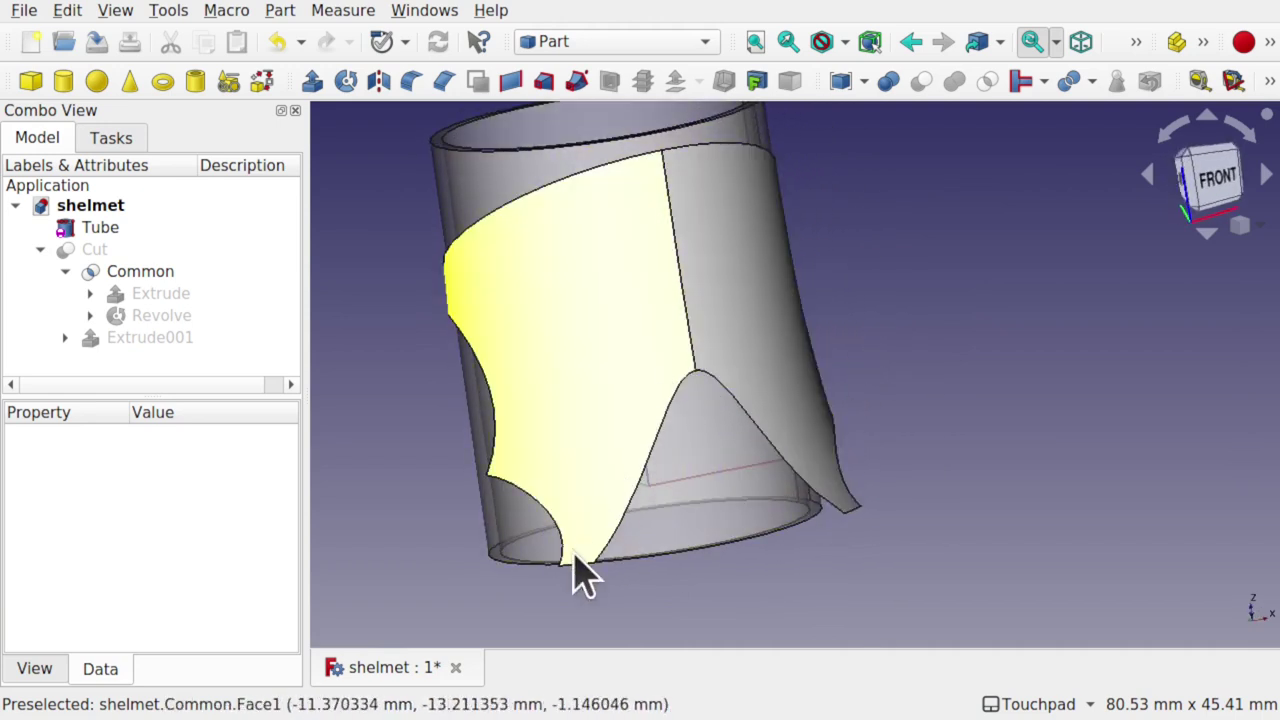
alt+drag(858, 515, 733, 395)
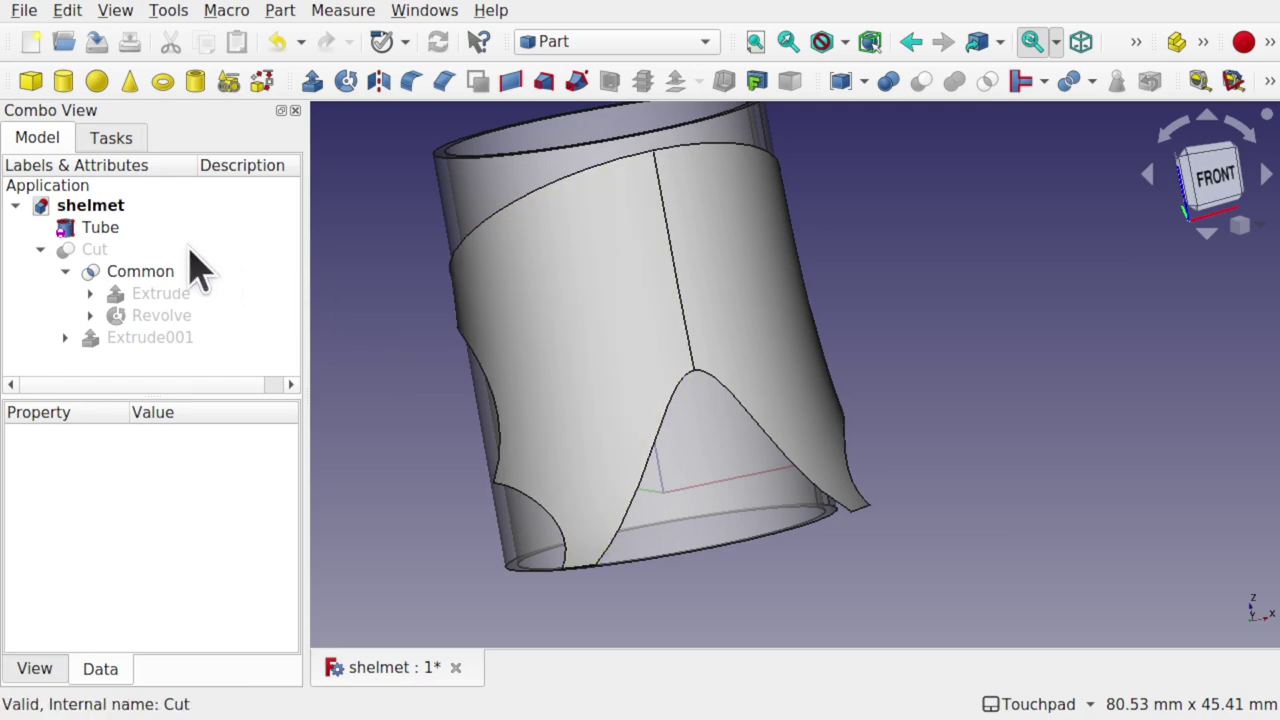
click(66, 338)
click(157, 360)
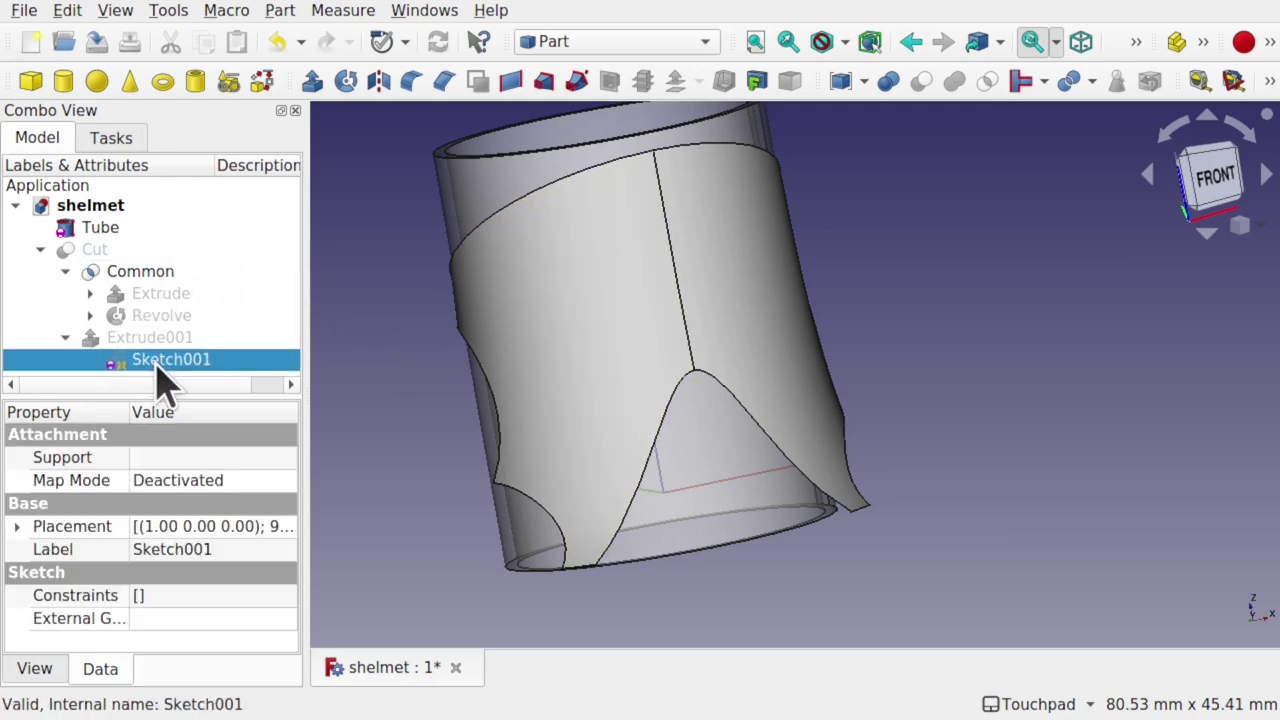
key(space)
mouse_move(370, 380)
alt+mouse_down()
mouse_move(754, 449)
mouse_move(660, 457)
mouse_move(717, 345)
mouse_move(780, 346)
mouse_move(649, 251)
mouse_move(666, 314)
mouse_move(648, 380)
mouse_move(568, 366)
alt+mouse_up()
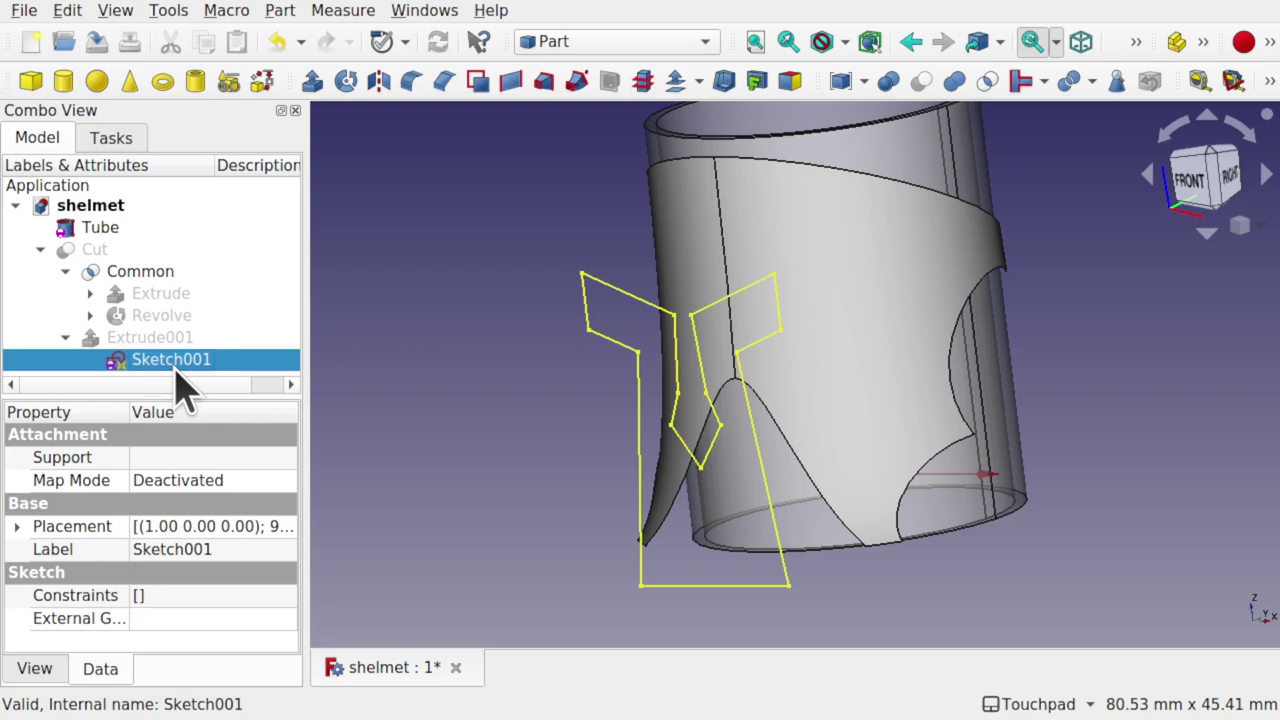
Show the Extrude solid and inspect it together with the Revolve from several angles
click(90, 293)
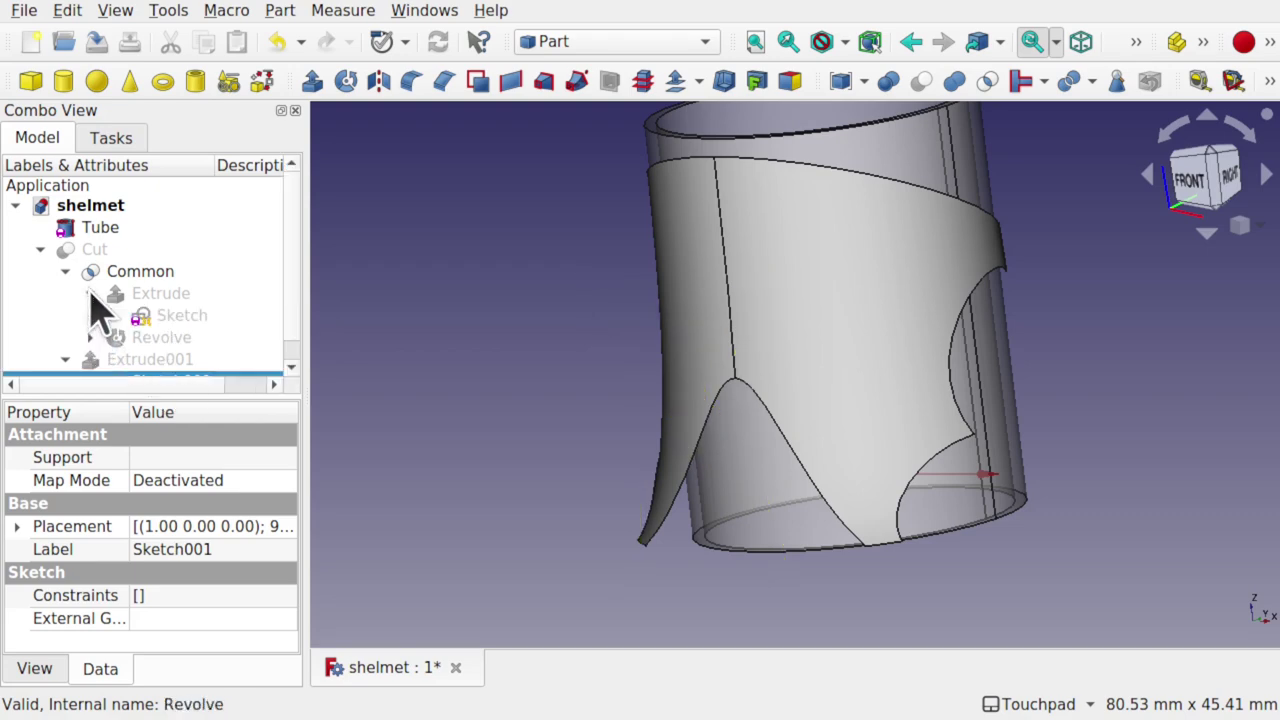
click(145, 294)
key(space)
alt+drag(766, 391, 780, 423)
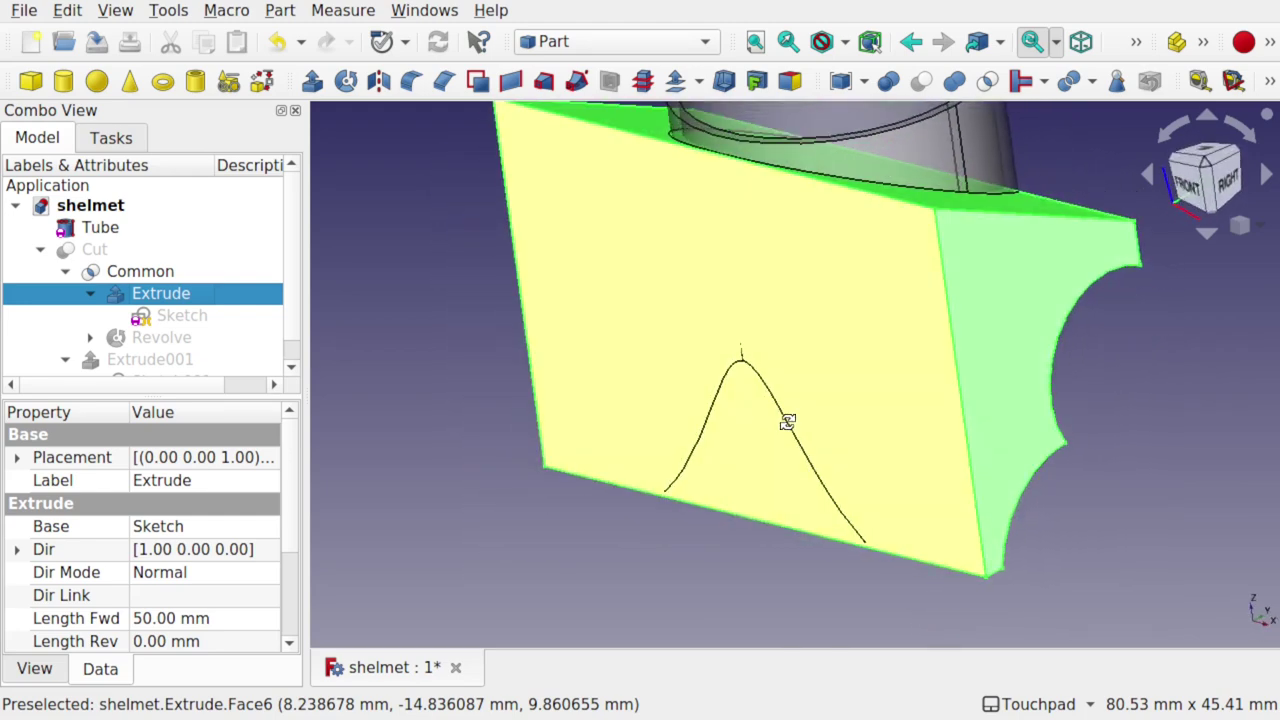
alt+drag(822, 385, 697, 463)
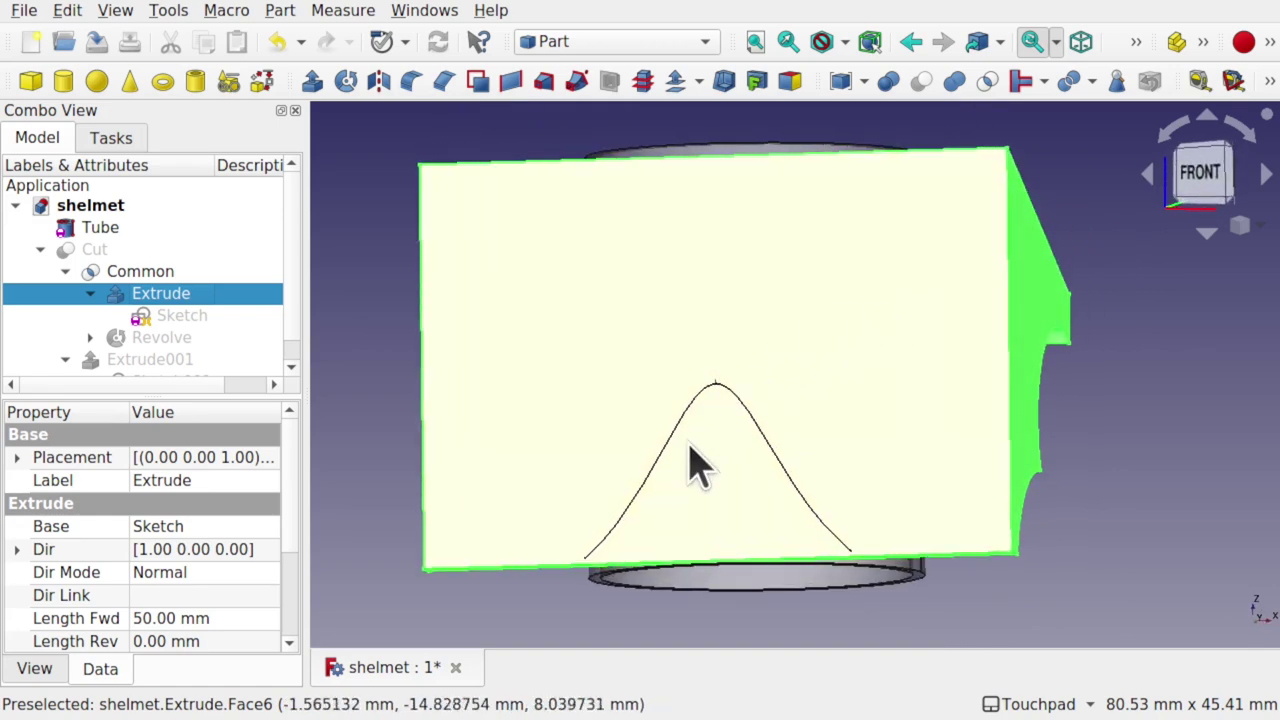
click(160, 338)
alt+drag(789, 223, 700, 265)
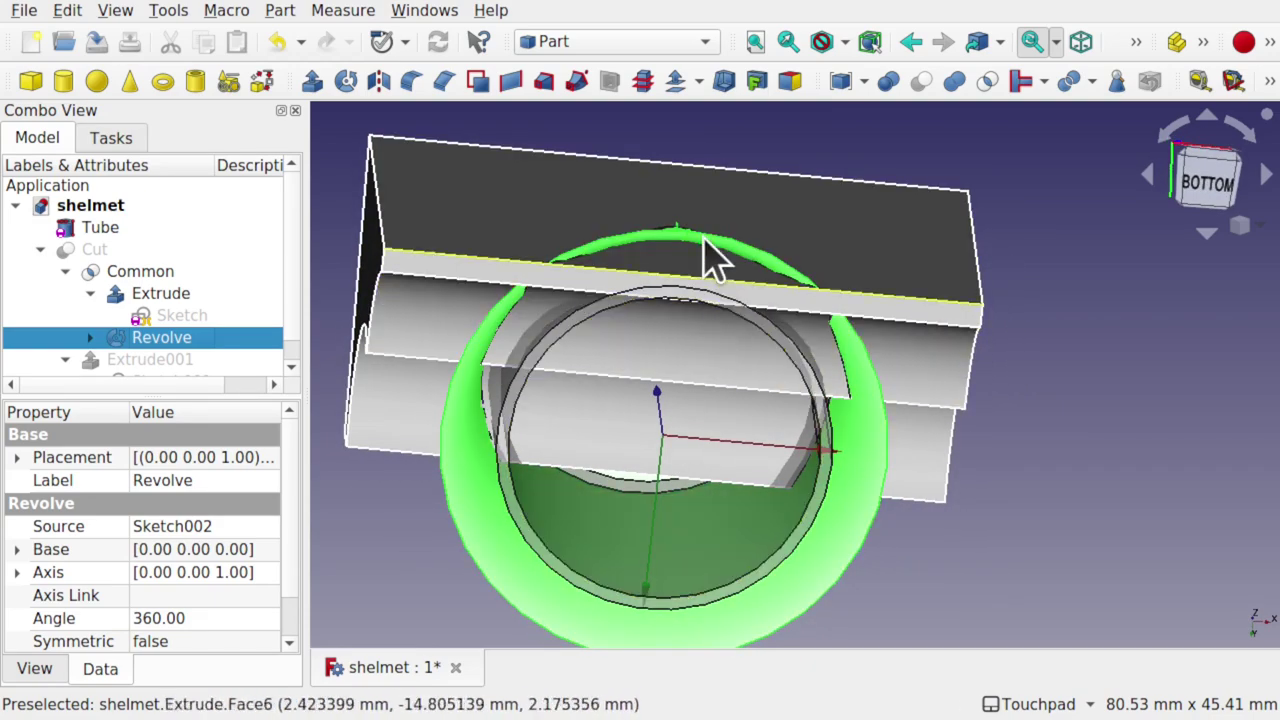
alt+drag(714, 277, 588, 260)
Hide the Tube so the flared shell stands on its own
click(591, 266)
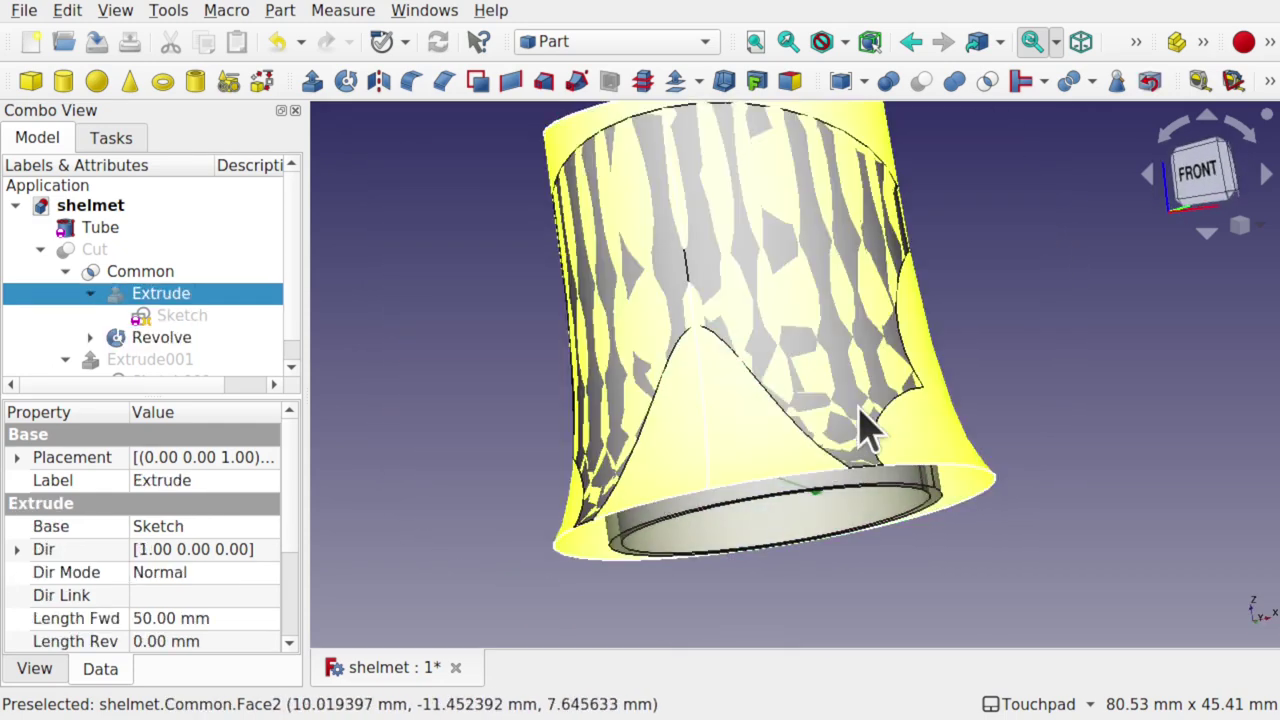
click(748, 520)
key(space)
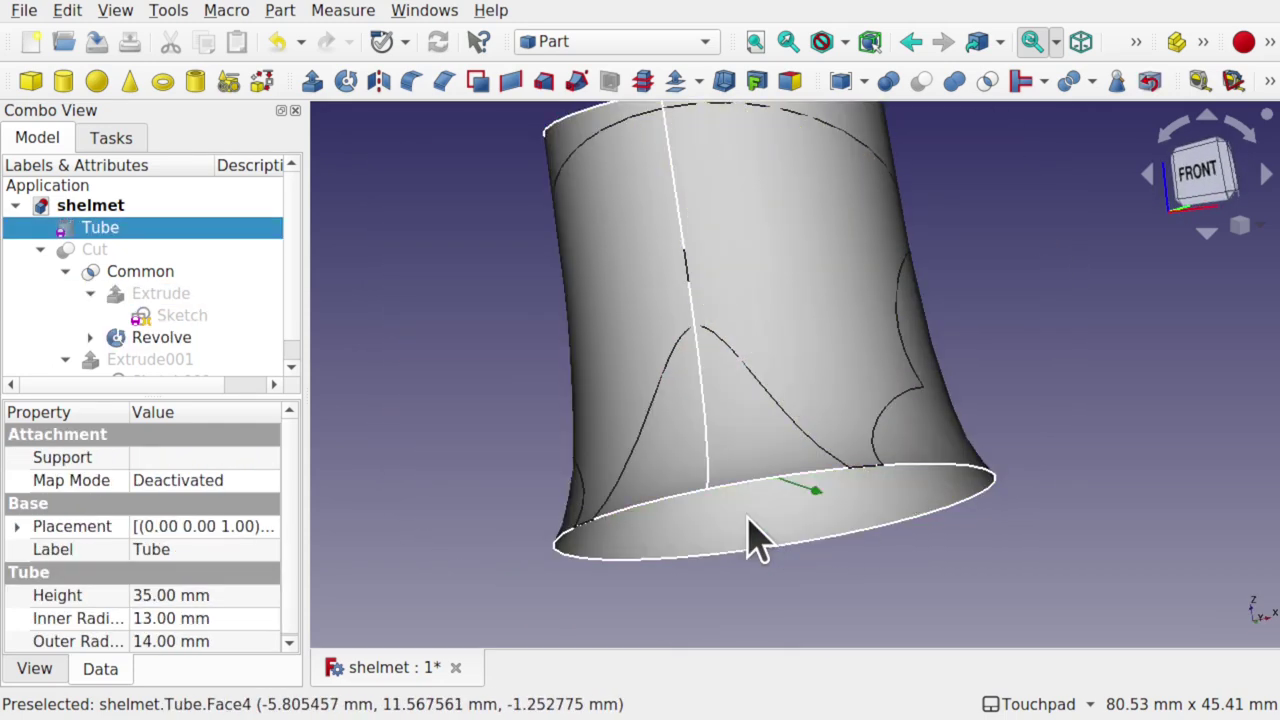
alt+drag(734, 366, 10, 265)
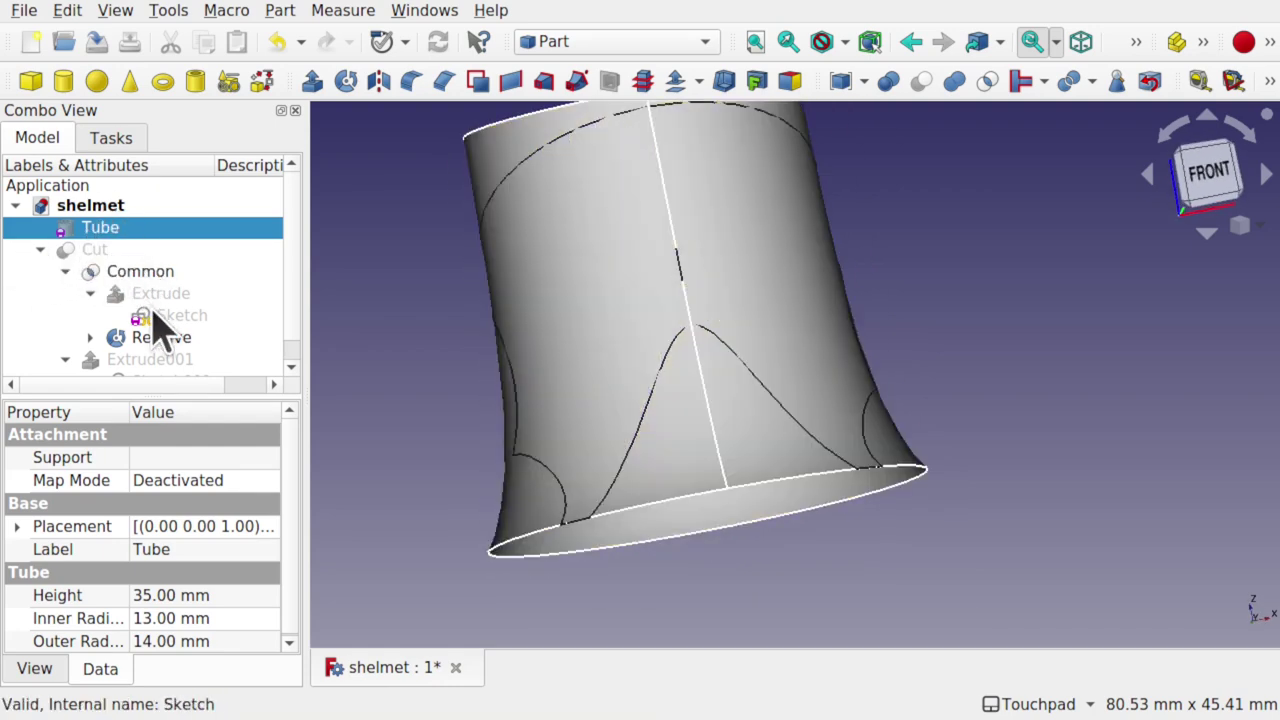
click(89, 337)
Reopen Sketch002 for editing and frame its top segment
double_click(168, 359)
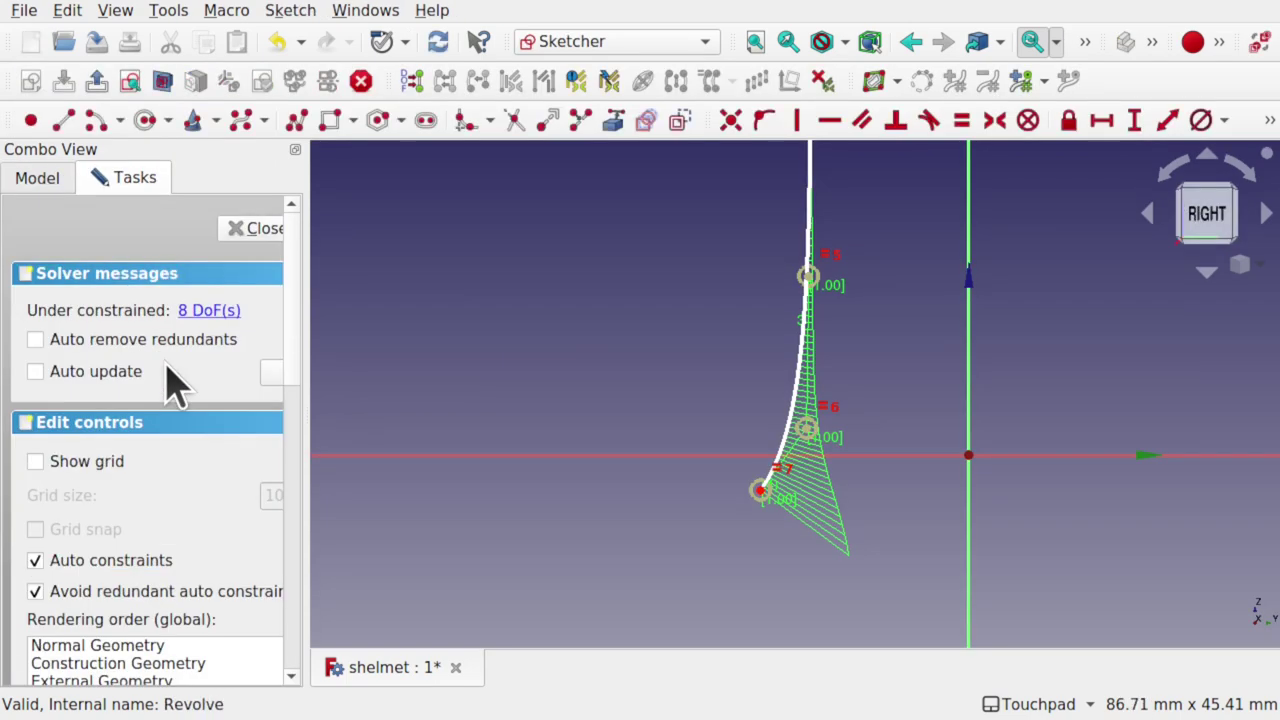
mouse_move(930, 272)
shift+mouse_down()
mouse_move(786, 403)
mouse_move(806, 400)
shift+mouse_up()
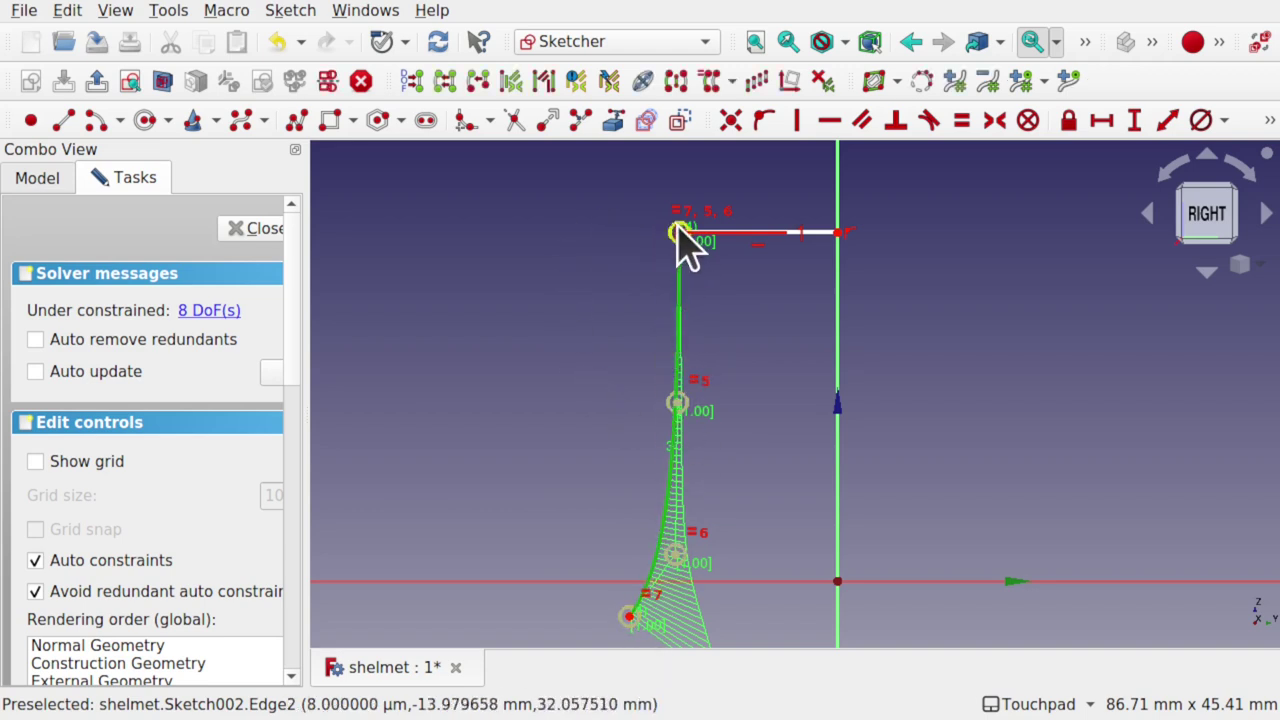
scroll(690, 258, up, 5)
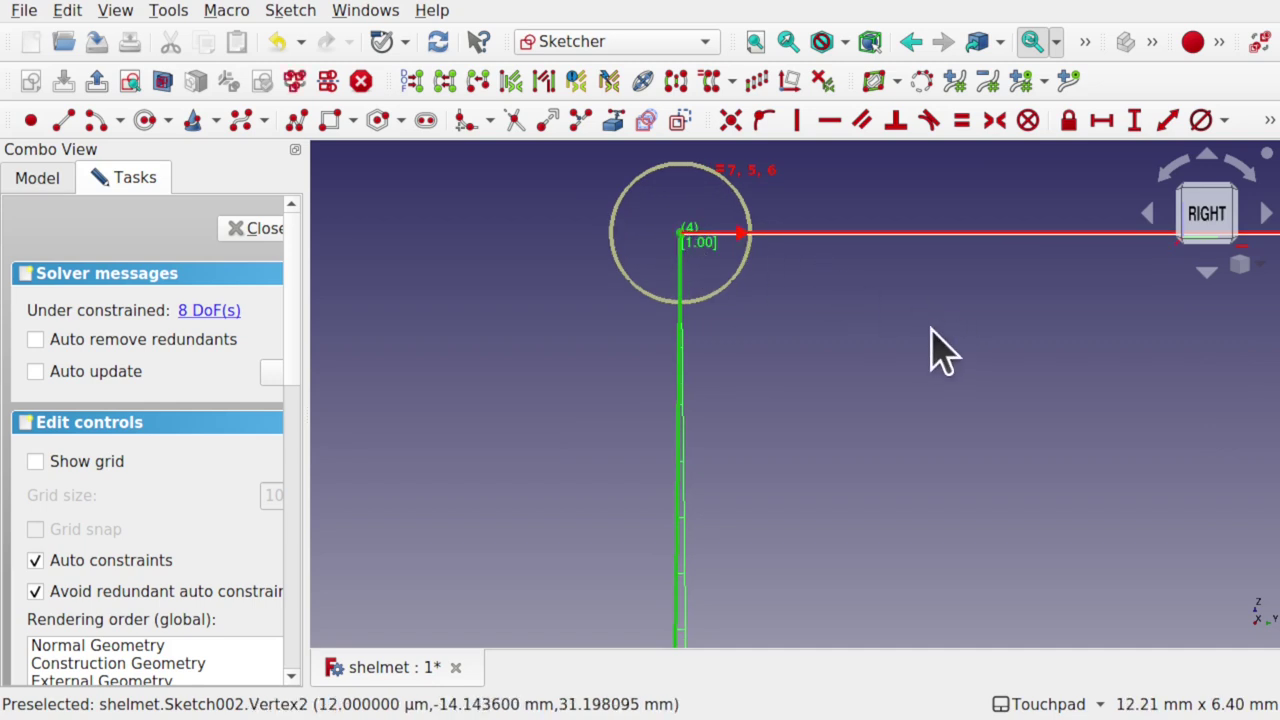
scroll(749, 334, down, 4)
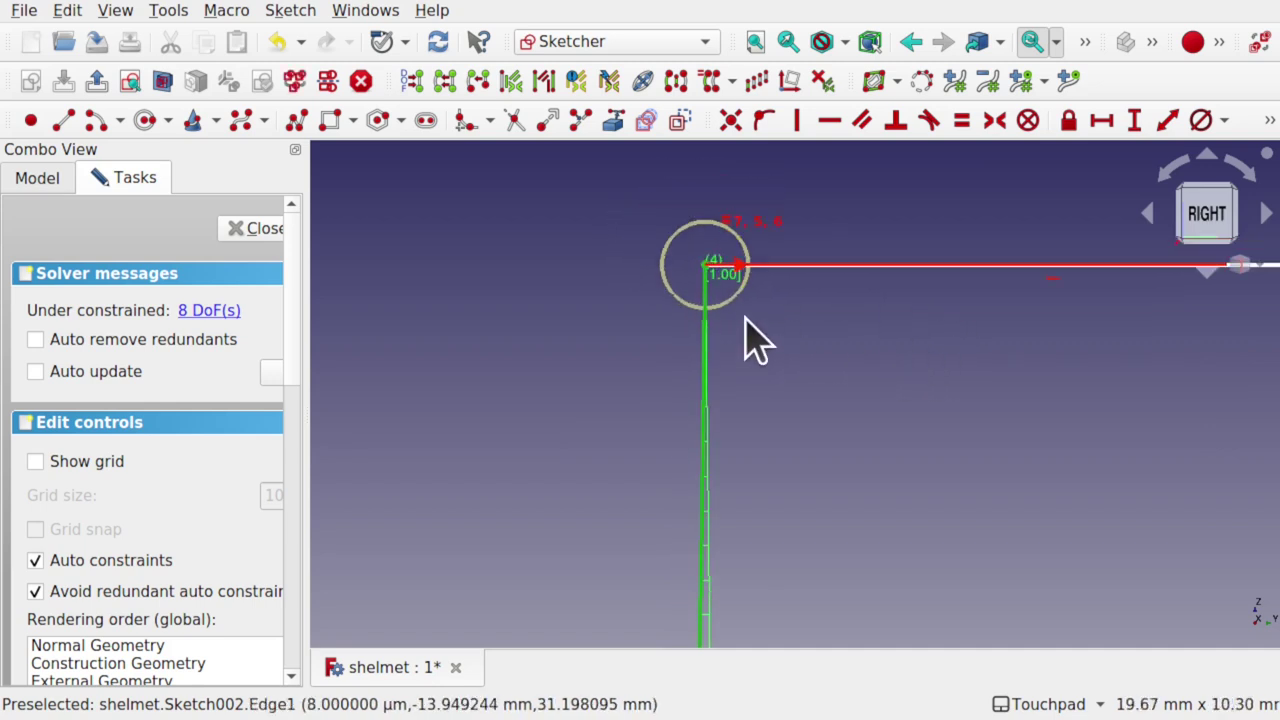
scroll(755, 341, up, 1)
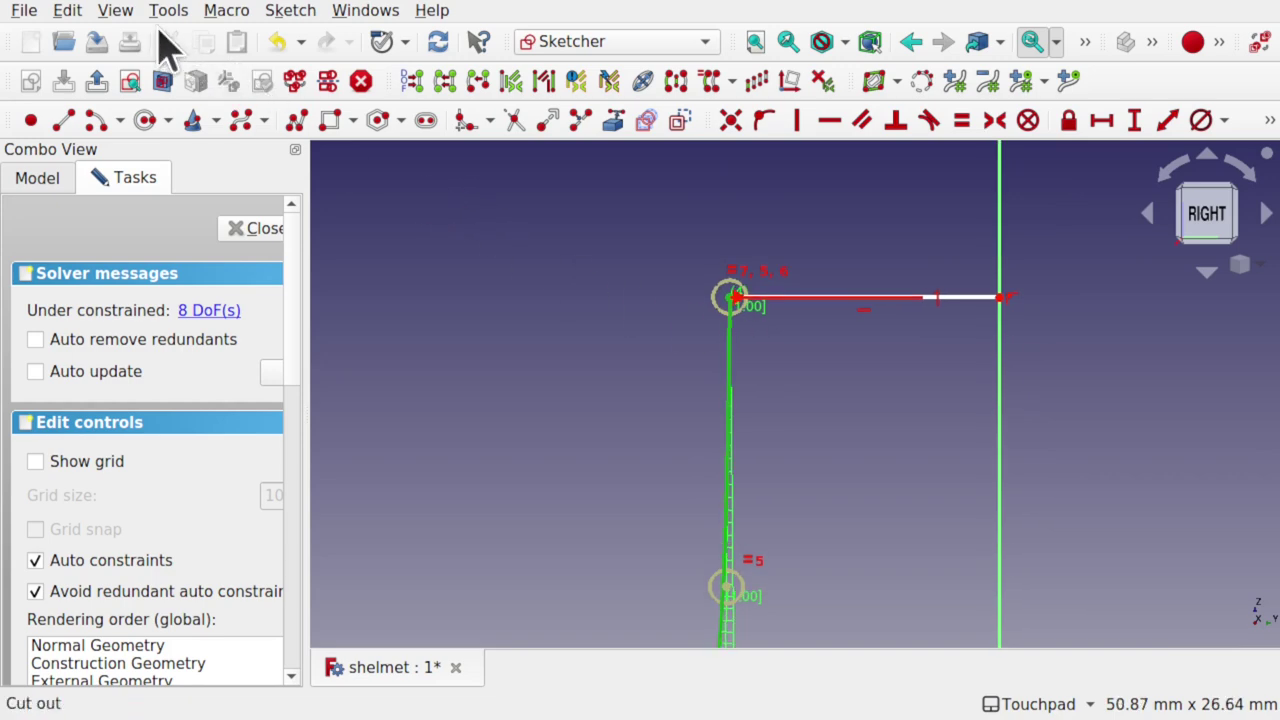
Copy the side curve with Sketcher's Copy tool and place it just beside the original
click(285, 14)
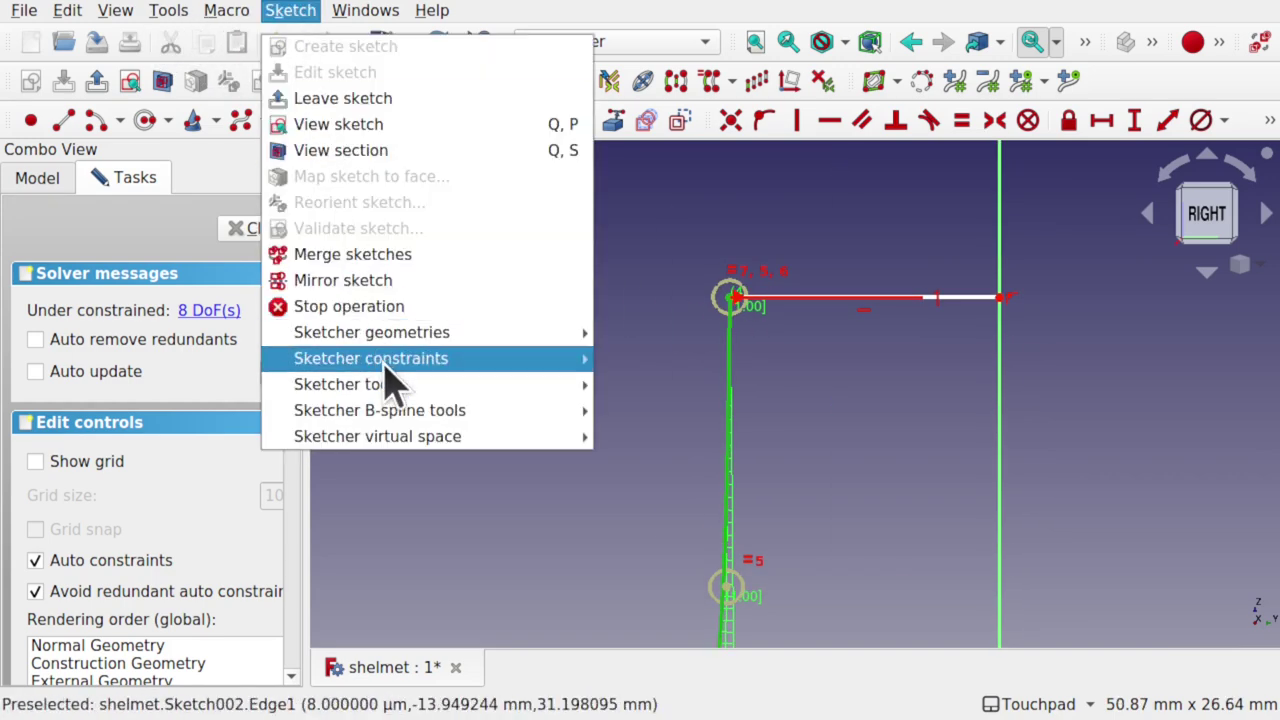
mouse_move(412, 386)
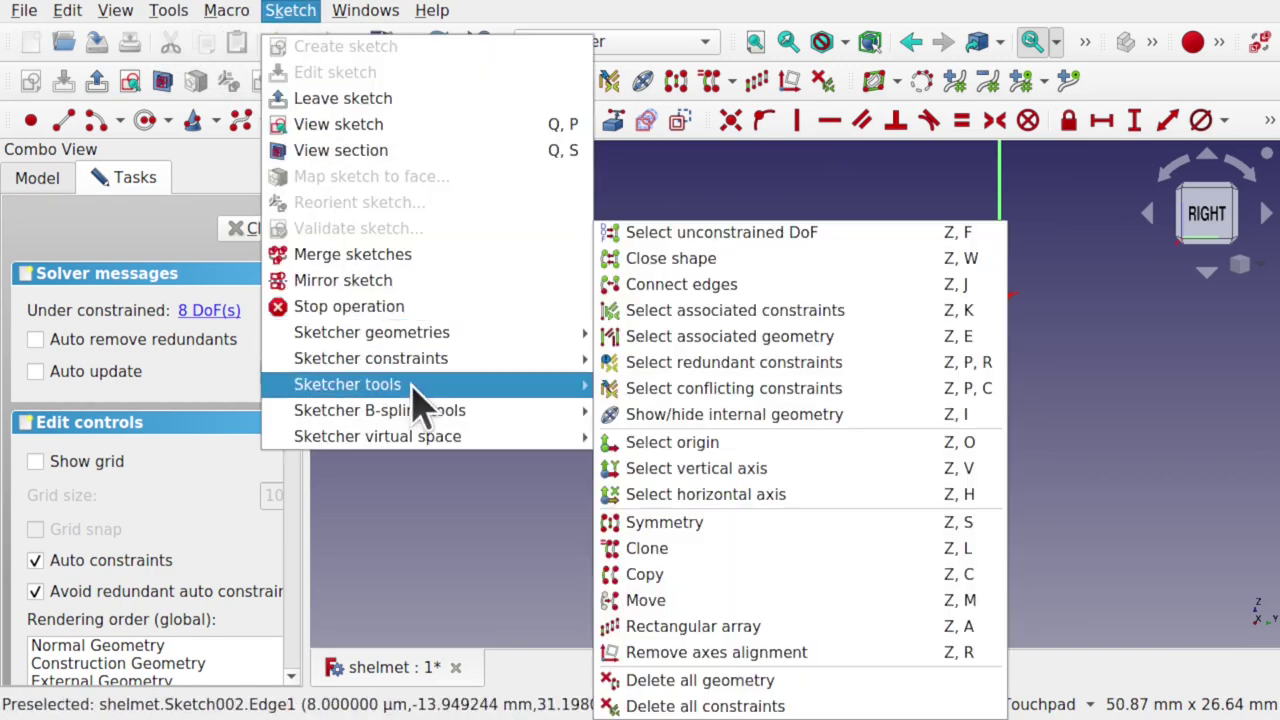
click(745, 578)
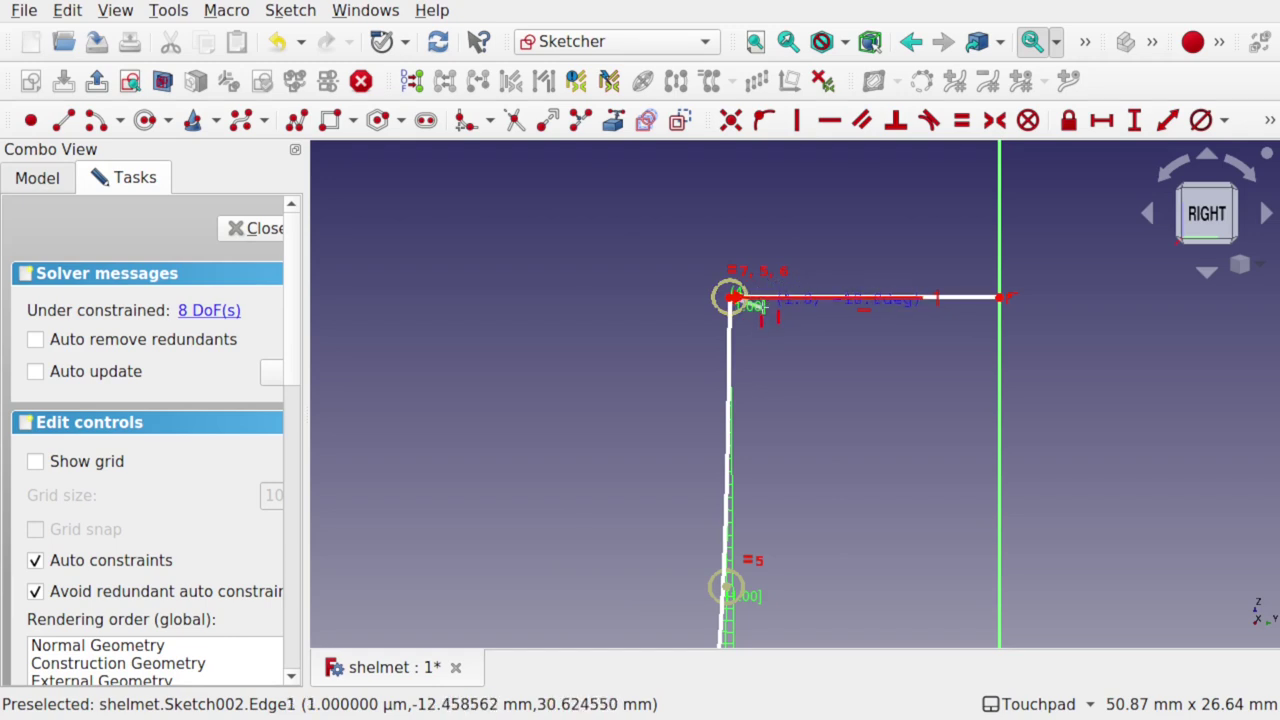
click(760, 308)
scroll(811, 471, down, 2)
mouse_move(811, 471)
middle_down()
mouse_move(823, 166)
mouse_move(835, 147)
middle_up()
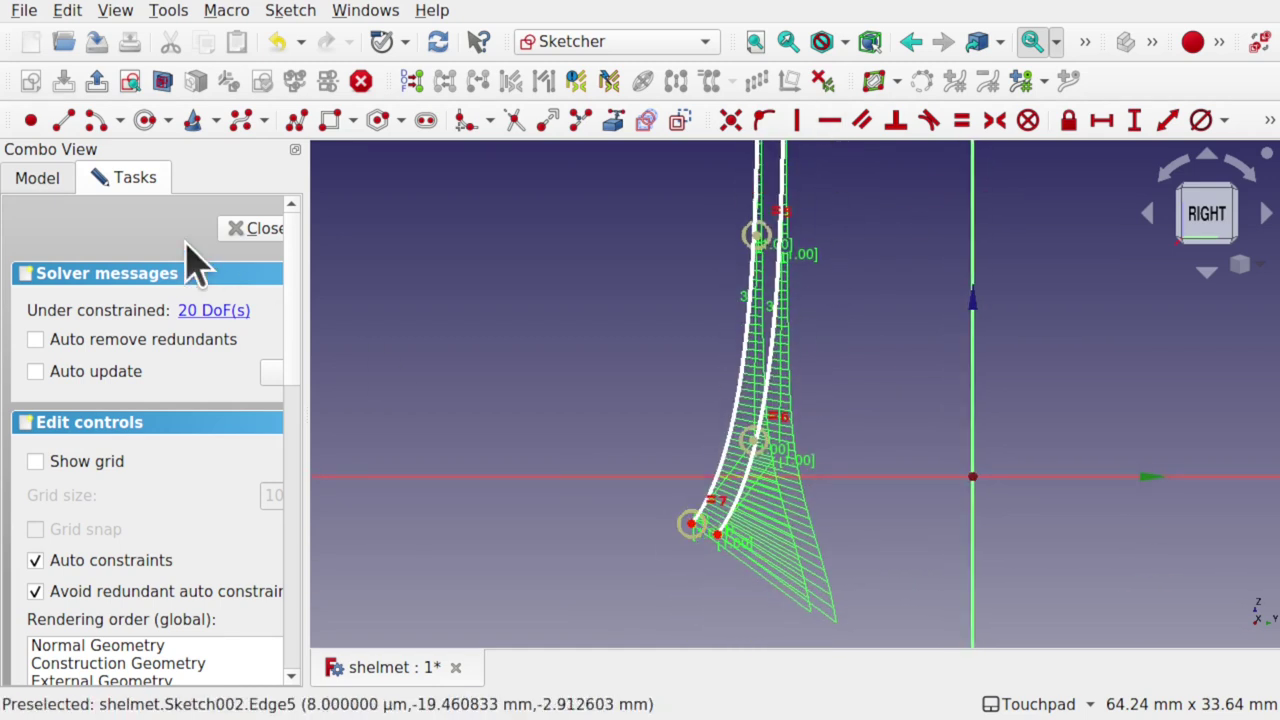
Draw lines from the copied curve's top to the vertical axis and along the axis to close the profile
click(63, 121)
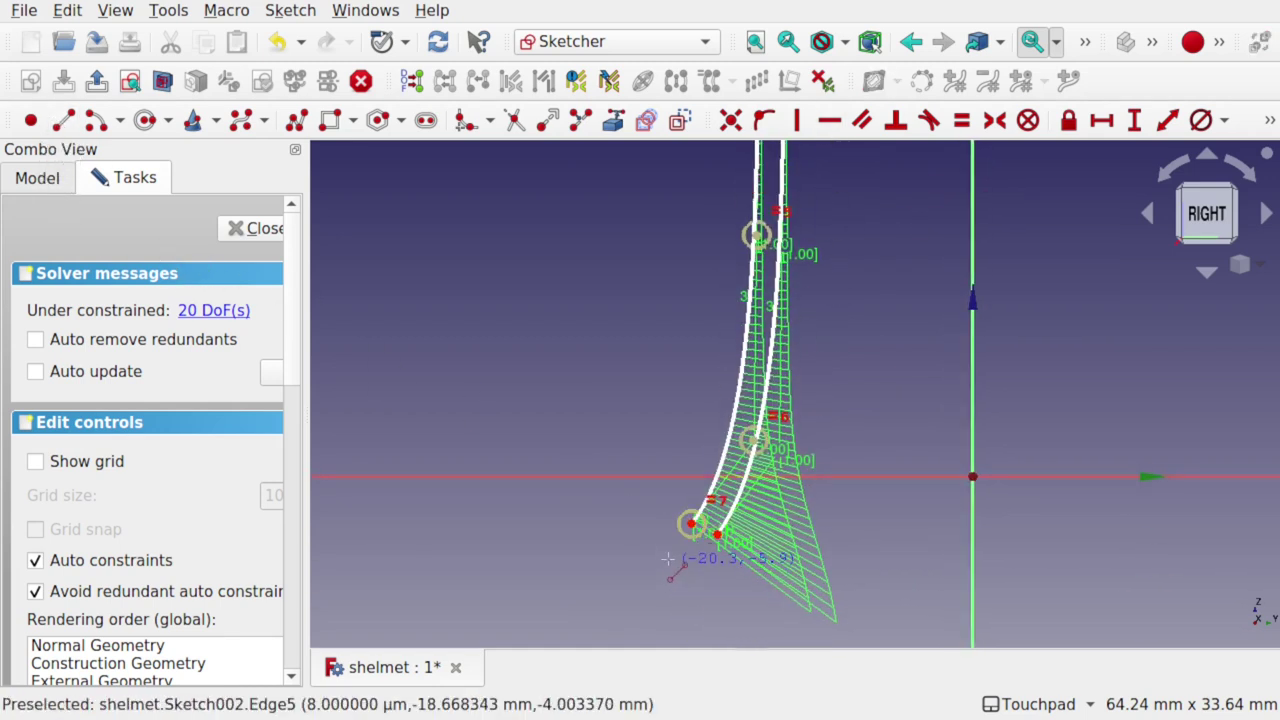
click(692, 524)
right_click(727, 560)
shift+middle_drag(826, 366, 750, 690)
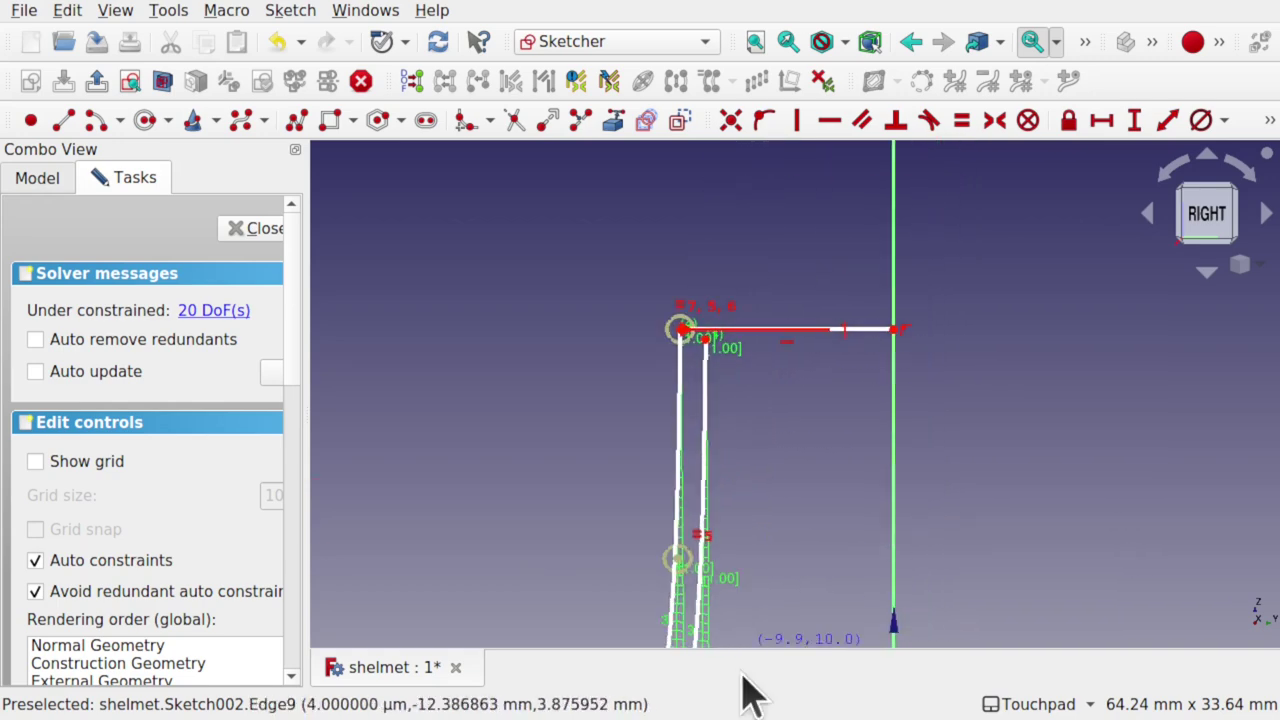
click(707, 340)
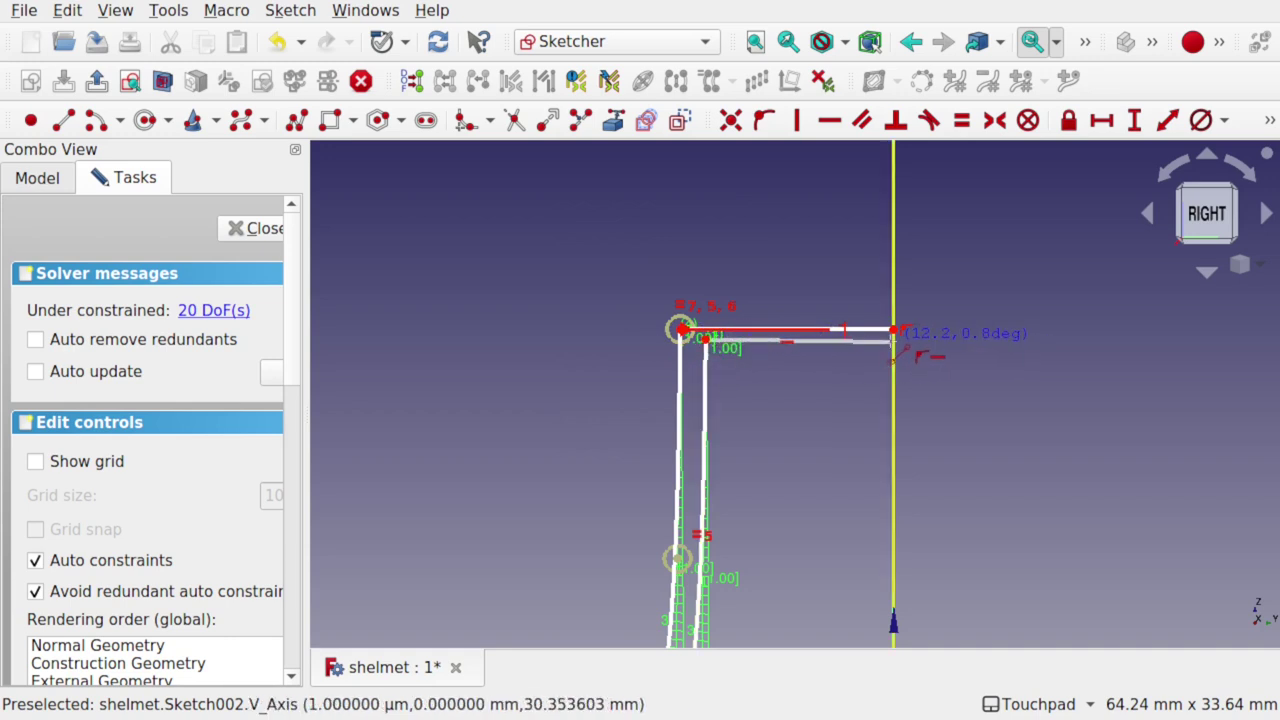
click(894, 340)
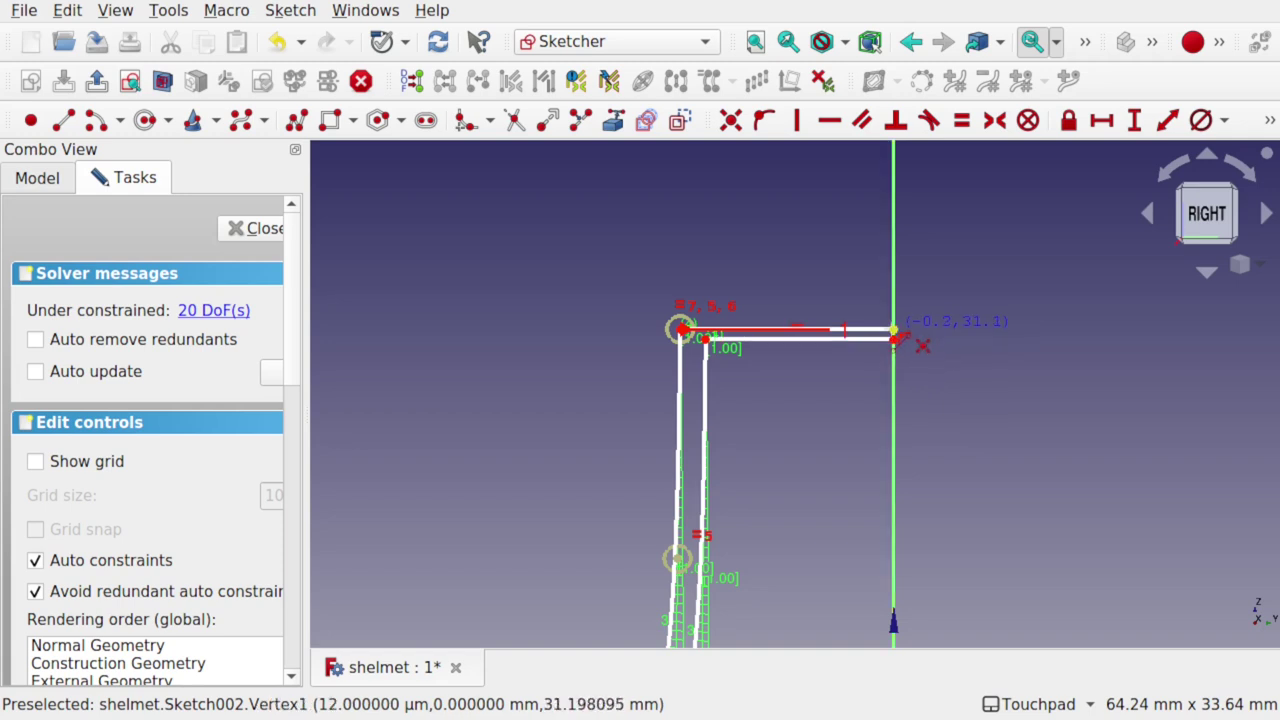
click(894, 335)
scroll(894, 335, up, 8)
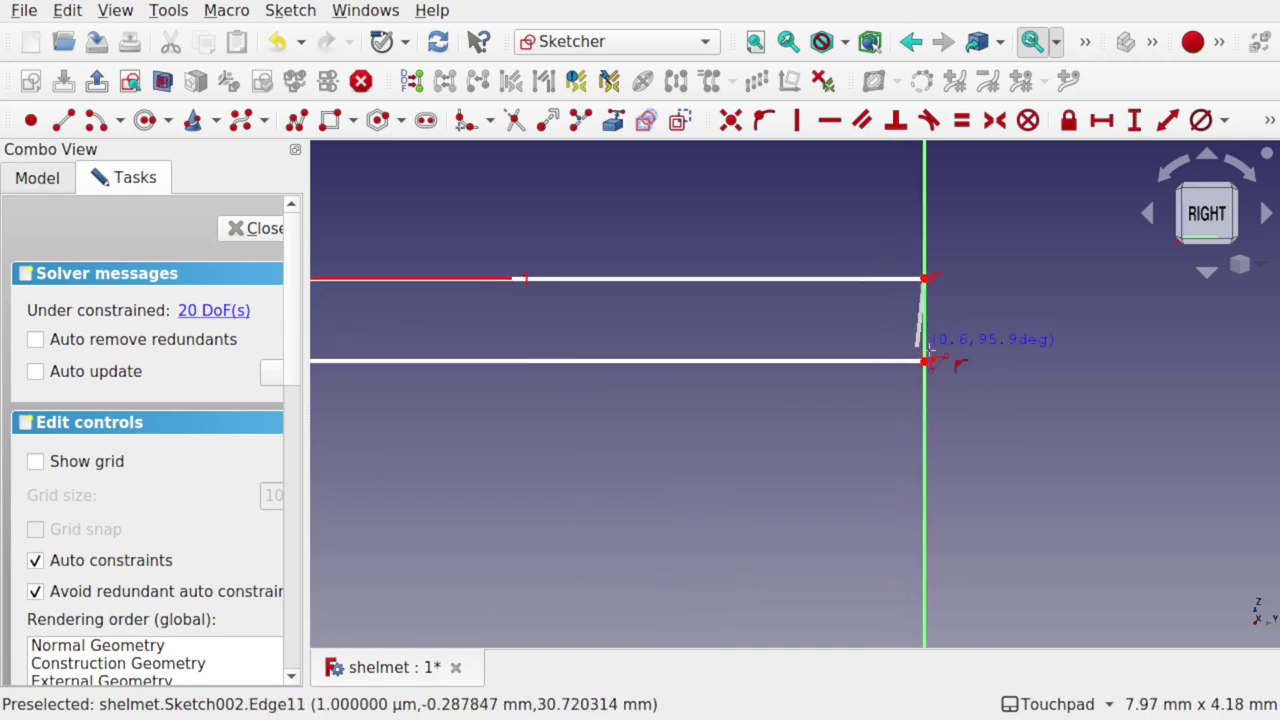
click(924, 362)
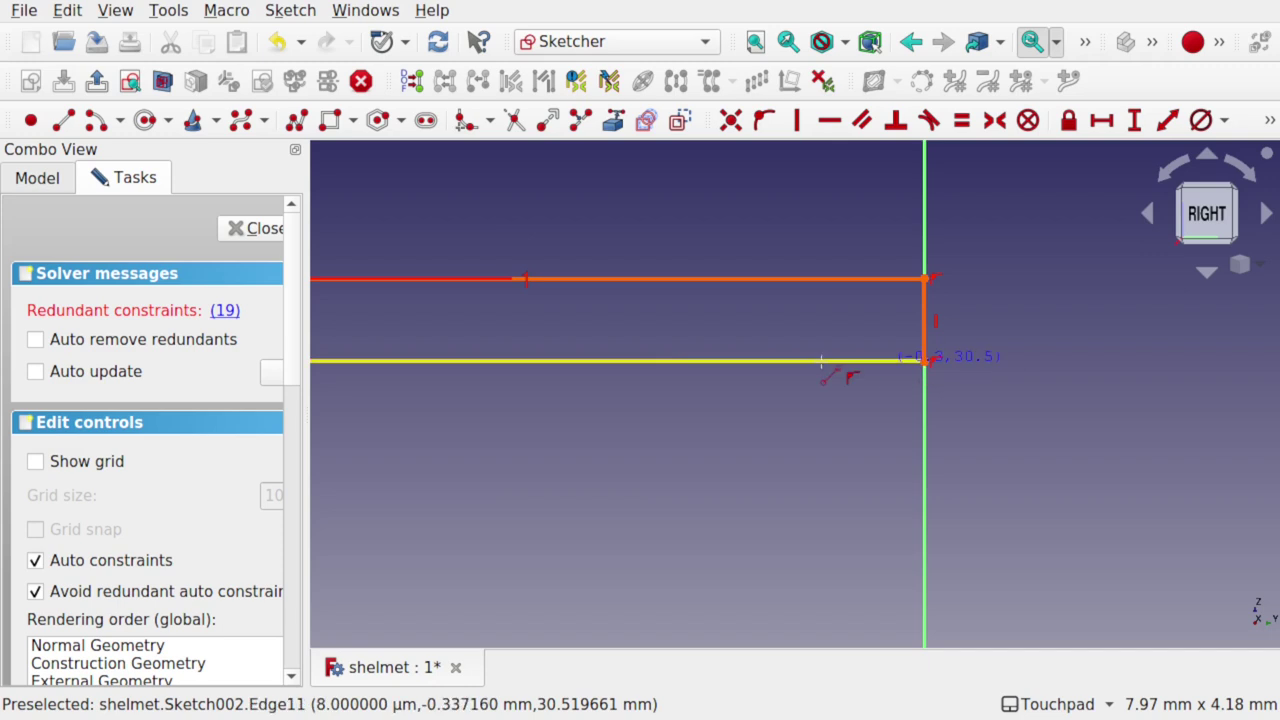
Delete the sketch's redundant constraints and view the whole closed profile
scroll(684, 362, down, 3)
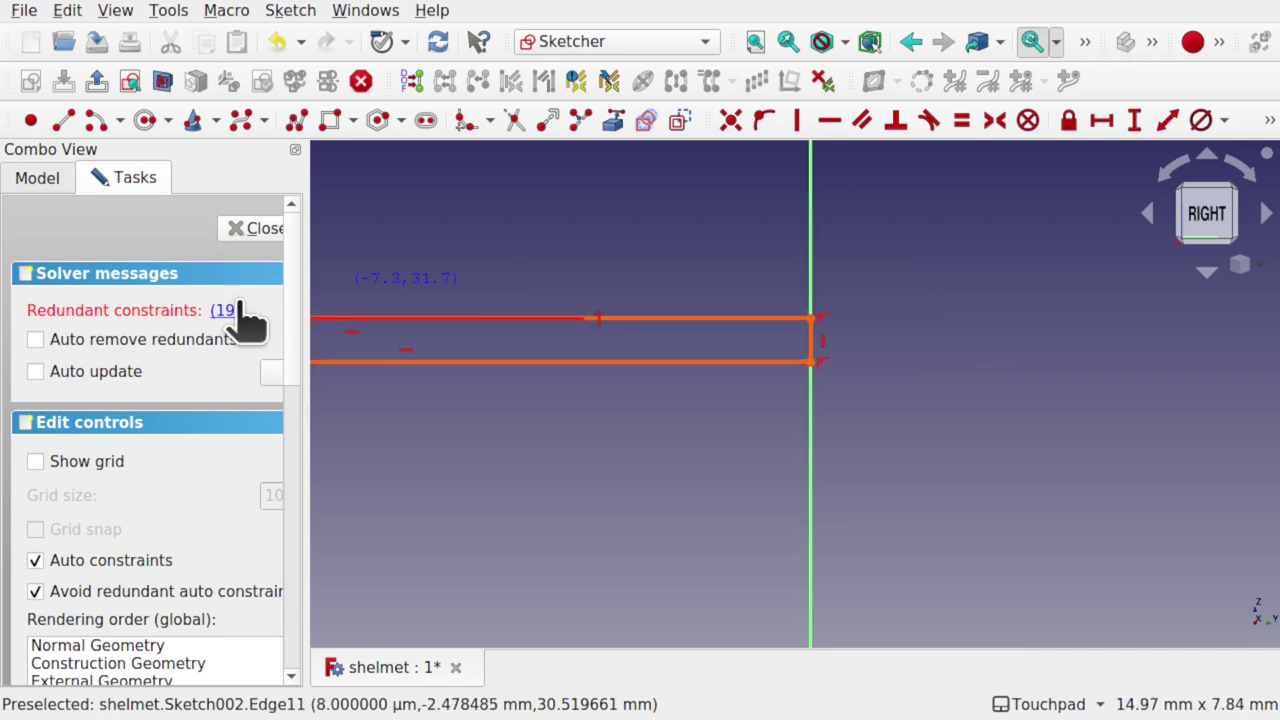
click(225, 311)
key(Delete)
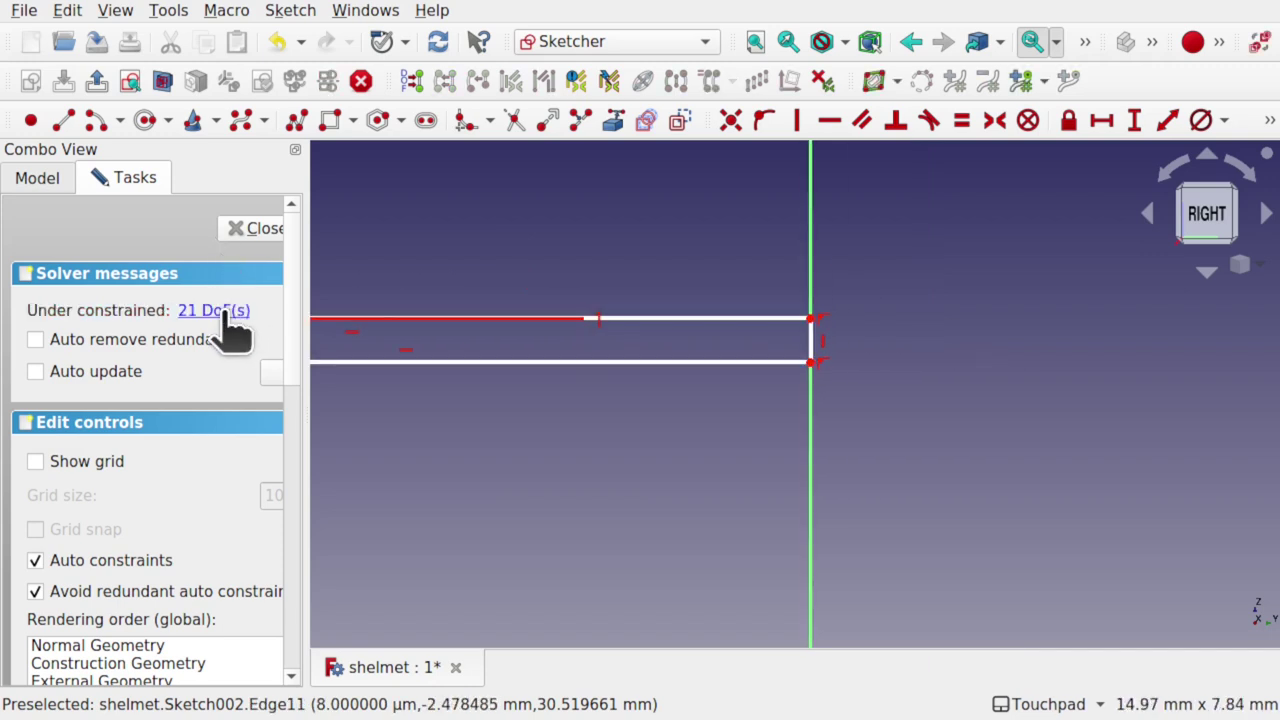
scroll(714, 423, down, 10)
mouse_move(720, 428)
shift+mouse_down()
mouse_move(783, 277)
mouse_move(766, 306)
shift+mouse_up()
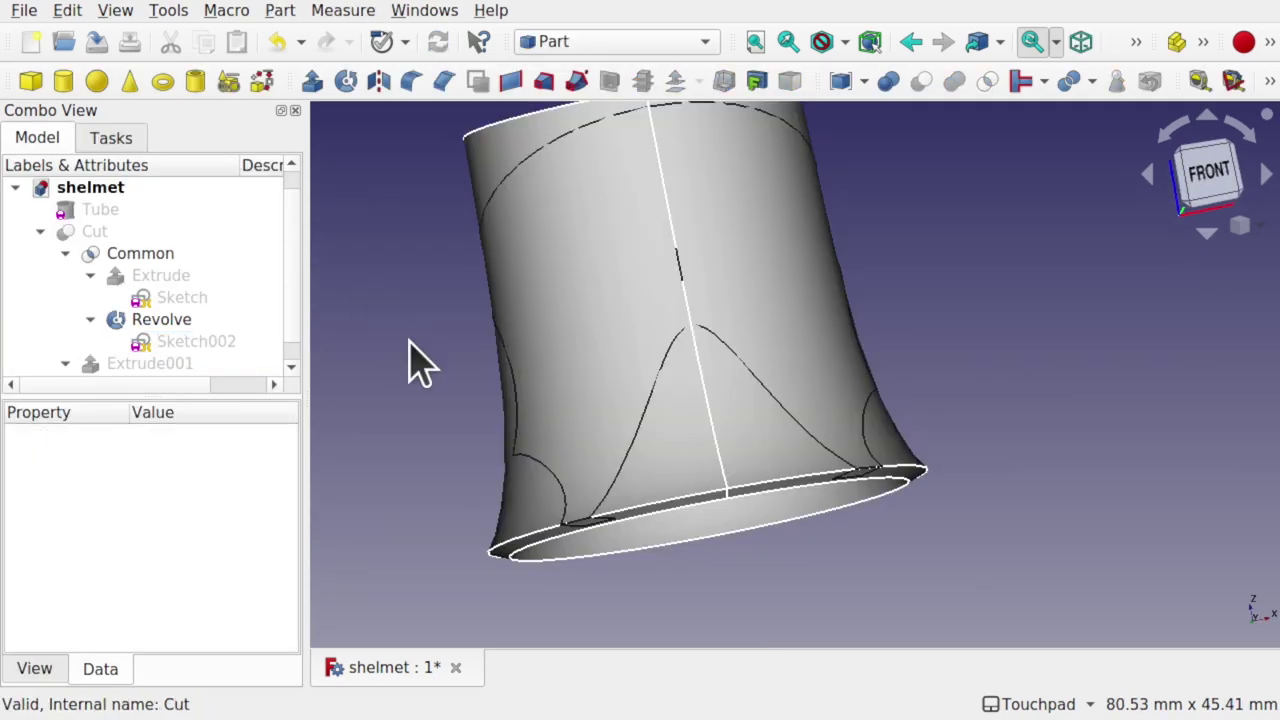
Orbit the rebuilt hollow shell to inspect its underside, side and front
alt+drag(594, 409, 749, 429)
alt+drag(845, 470, 794, 466)
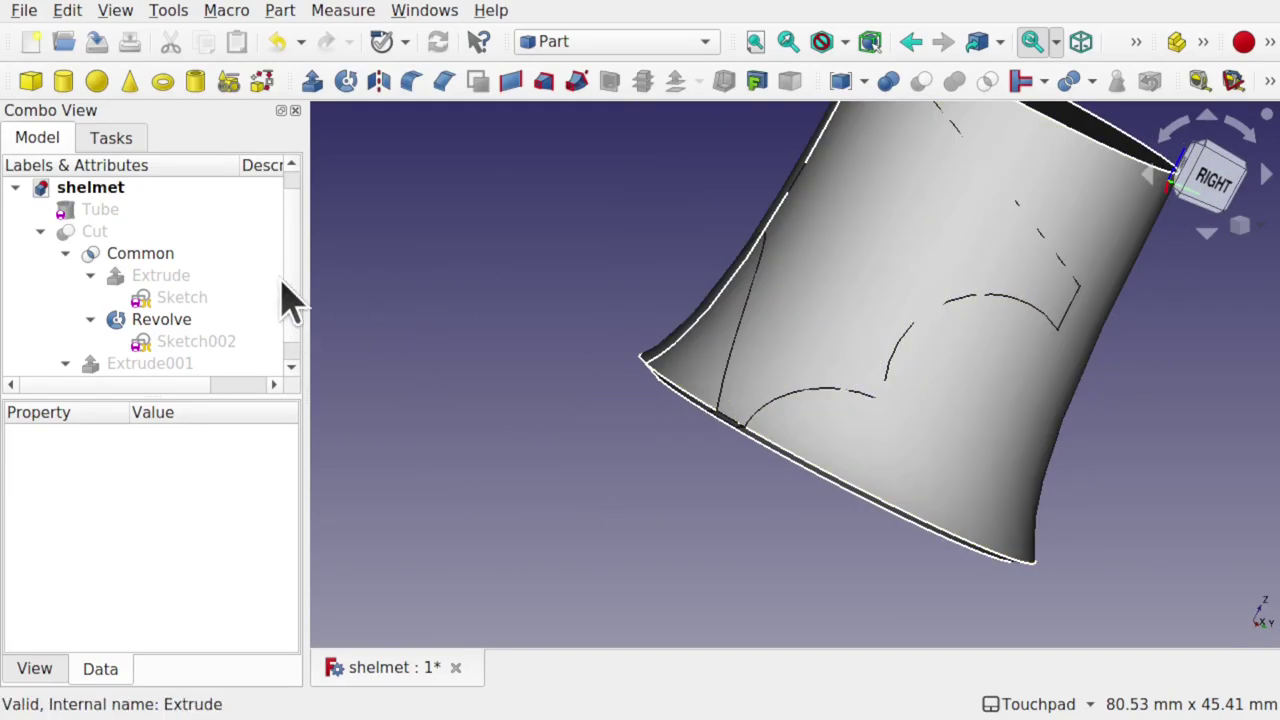
scroll(292, 322, down, 1)
mouse_move(674, 331)
alt+mouse_down()
mouse_move(763, 363)
mouse_move(720, 491)
mouse_move(756, 512)
mouse_move(786, 494)
mouse_move(797, 509)
alt+mouse_up()
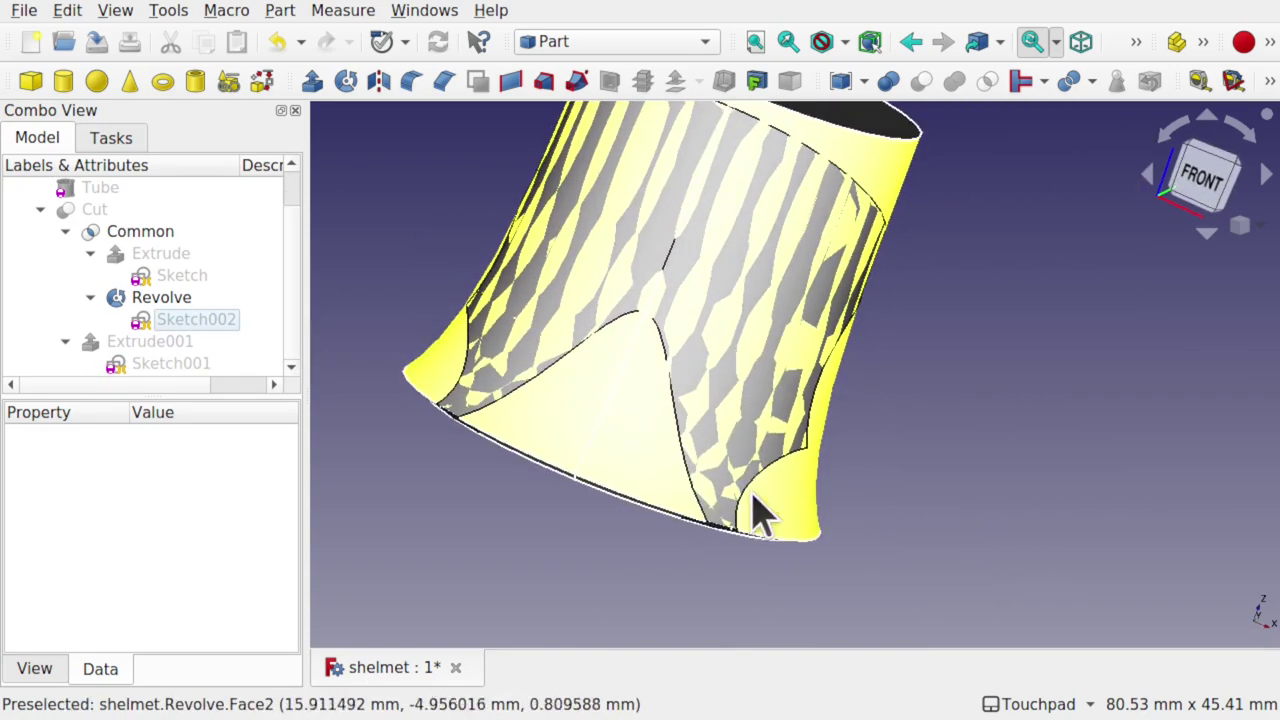
Briefly show the T-shaped cutter Extrude001, inspect the other side, then select the Sketch under Extrude
click(153, 344)
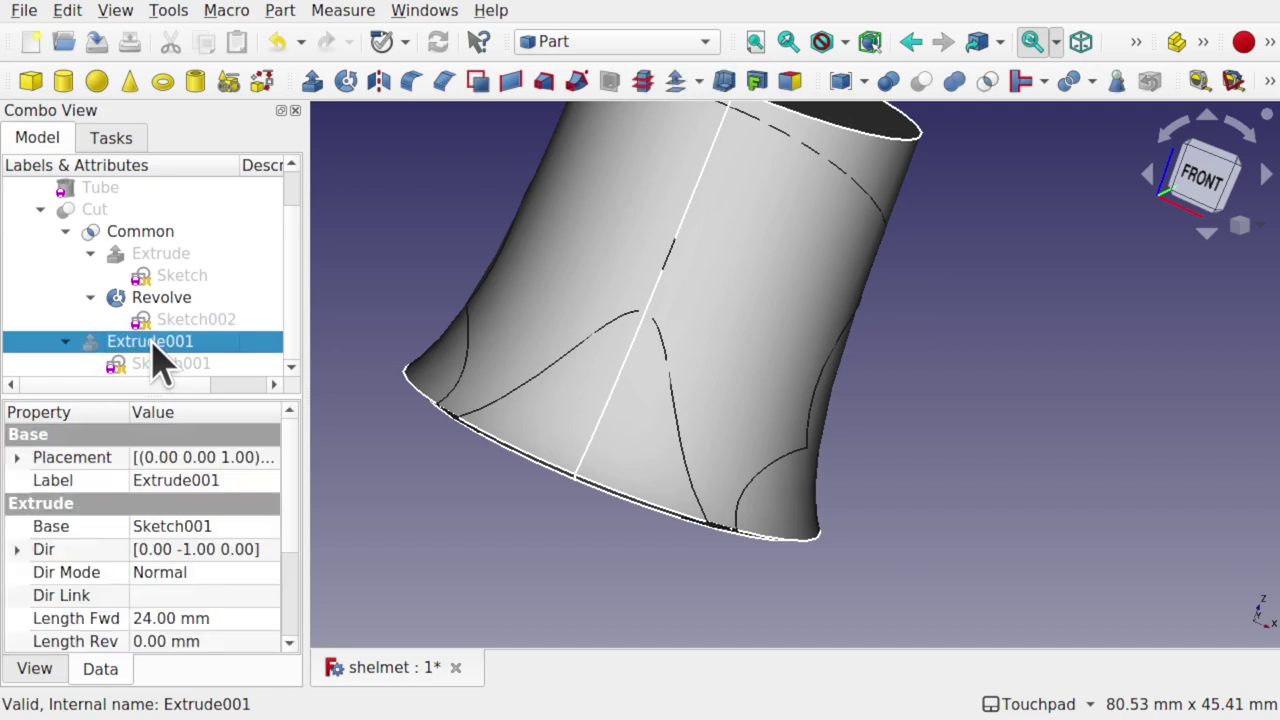
key(space)
key(space)
key(space)
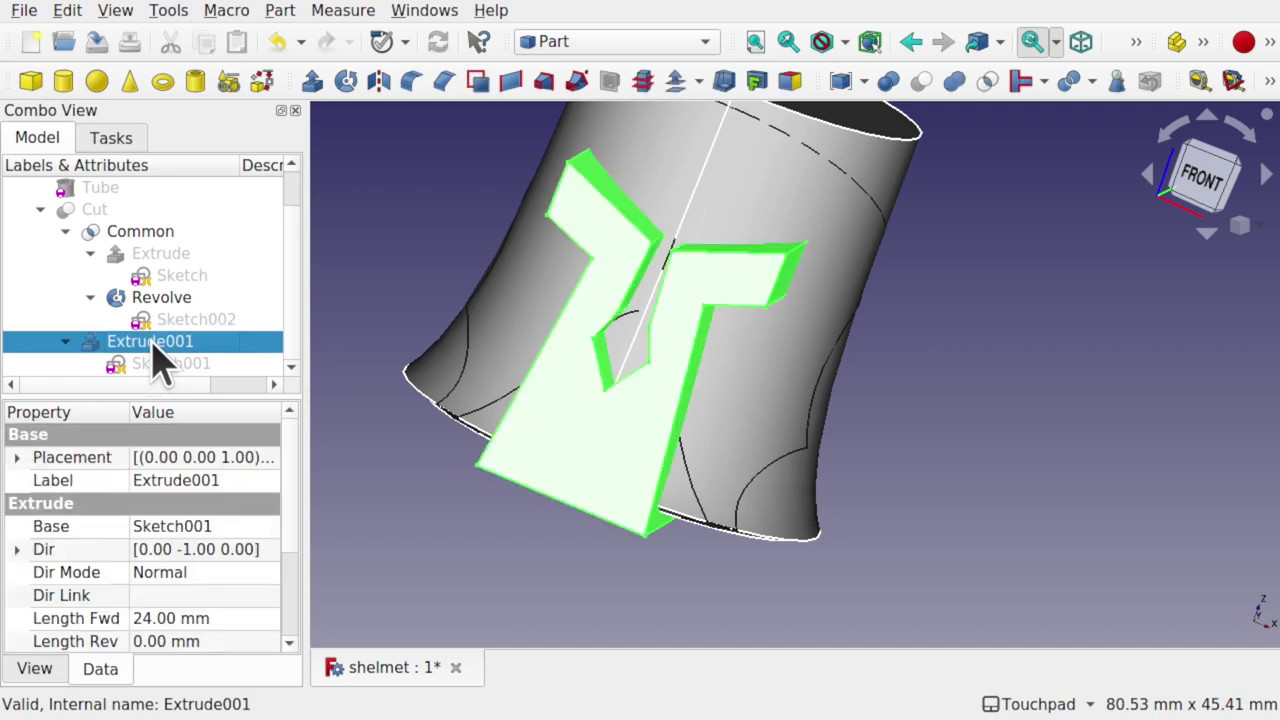
key(space)
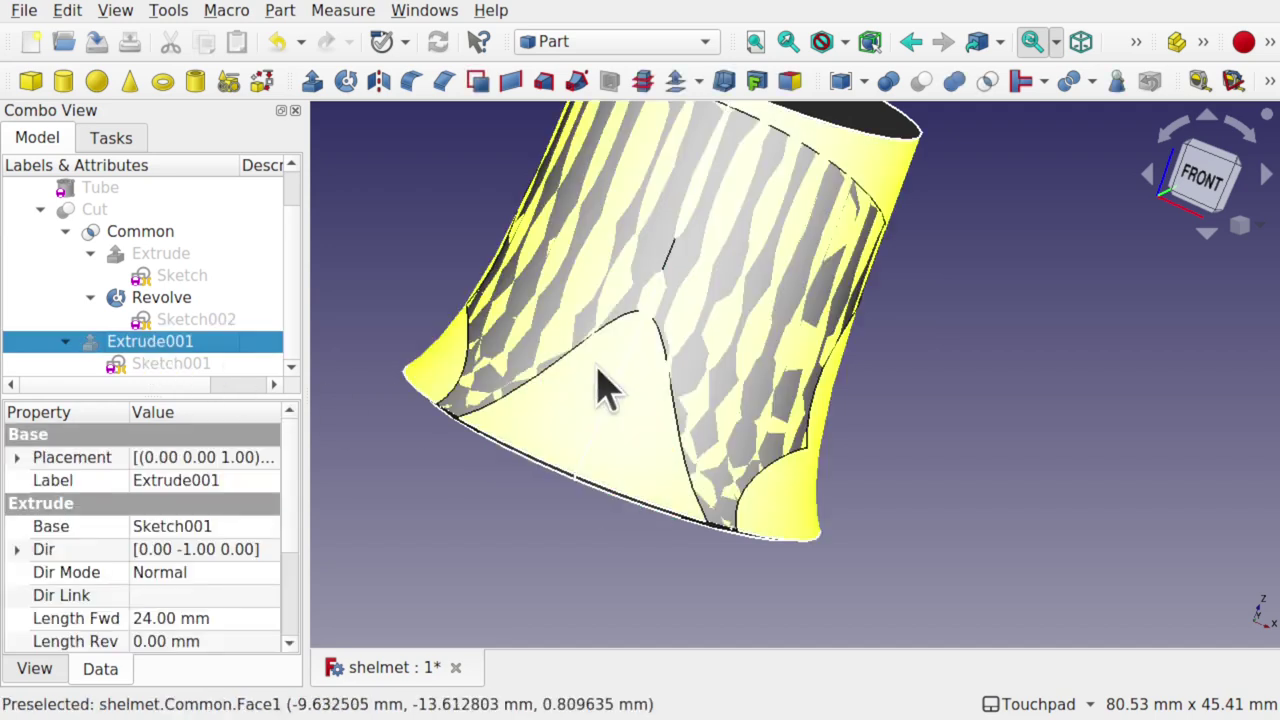
alt+drag(766, 300, 634, 297)
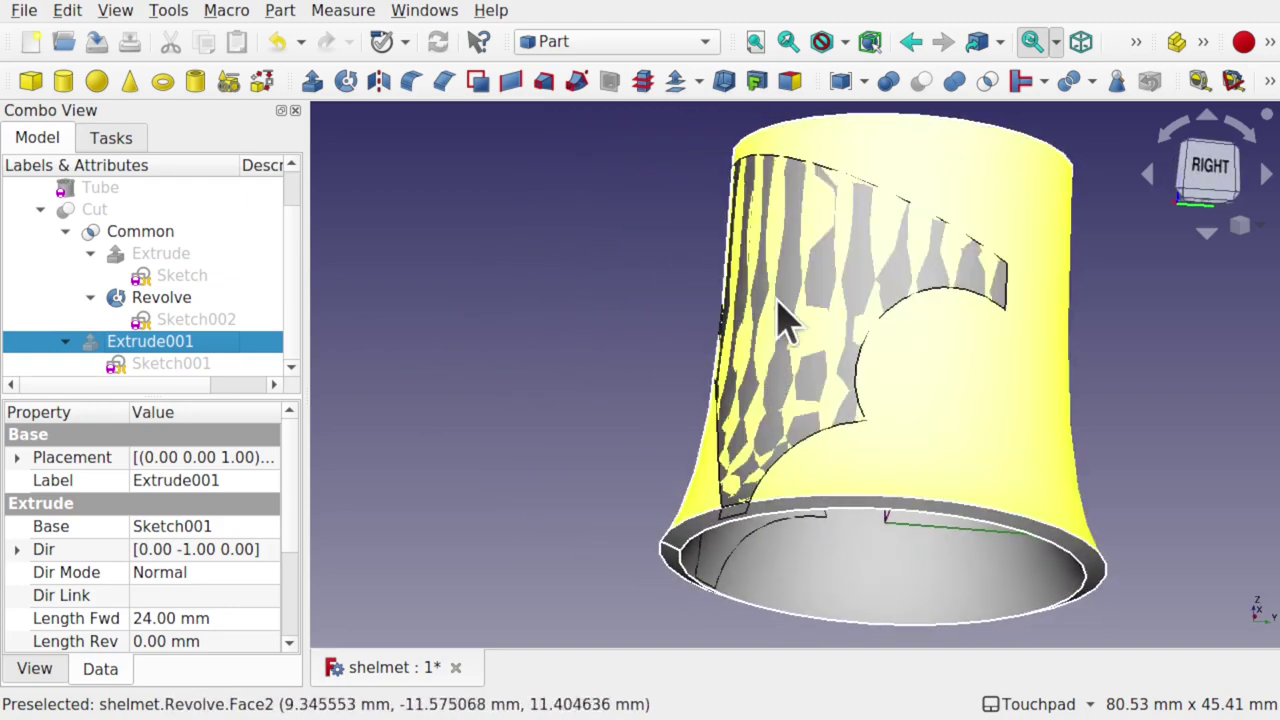
alt+drag(794, 320, 600, 340)
click(90, 297)
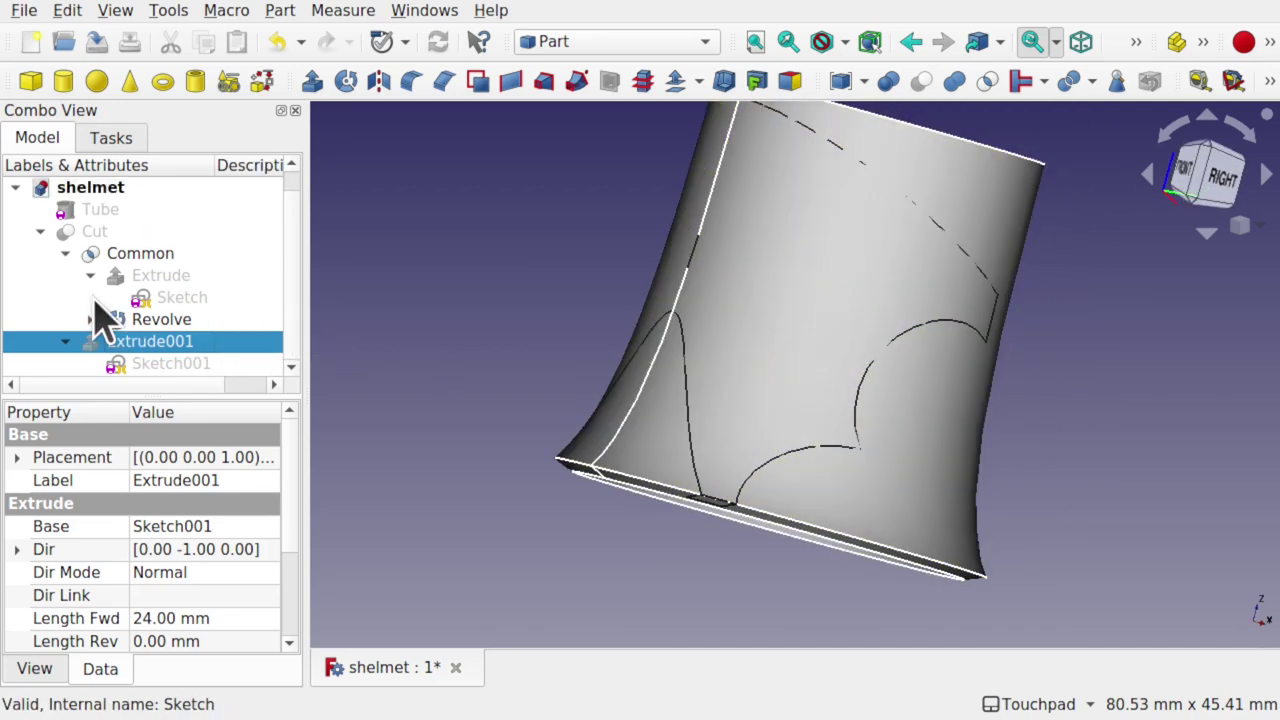
click(178, 300)
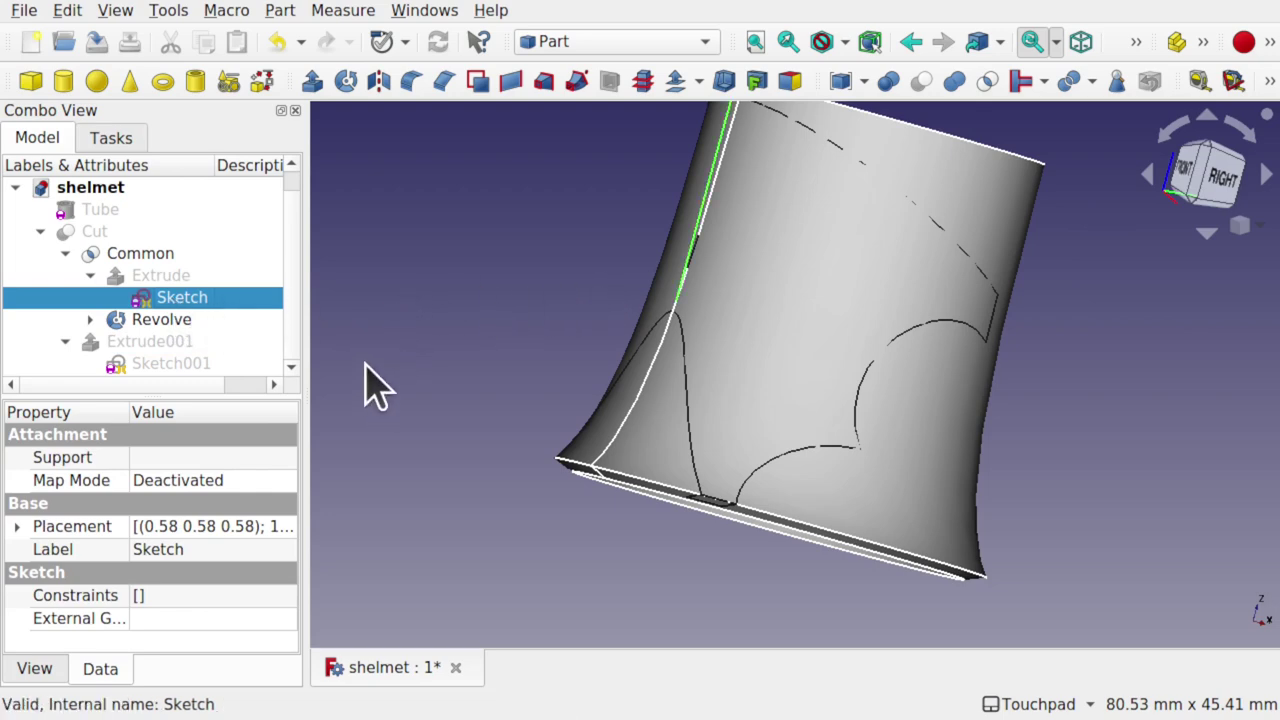
In a section view, drag the Extrude sketch's lower corner and arc end left, past the flared bottom
double_click(199, 299)
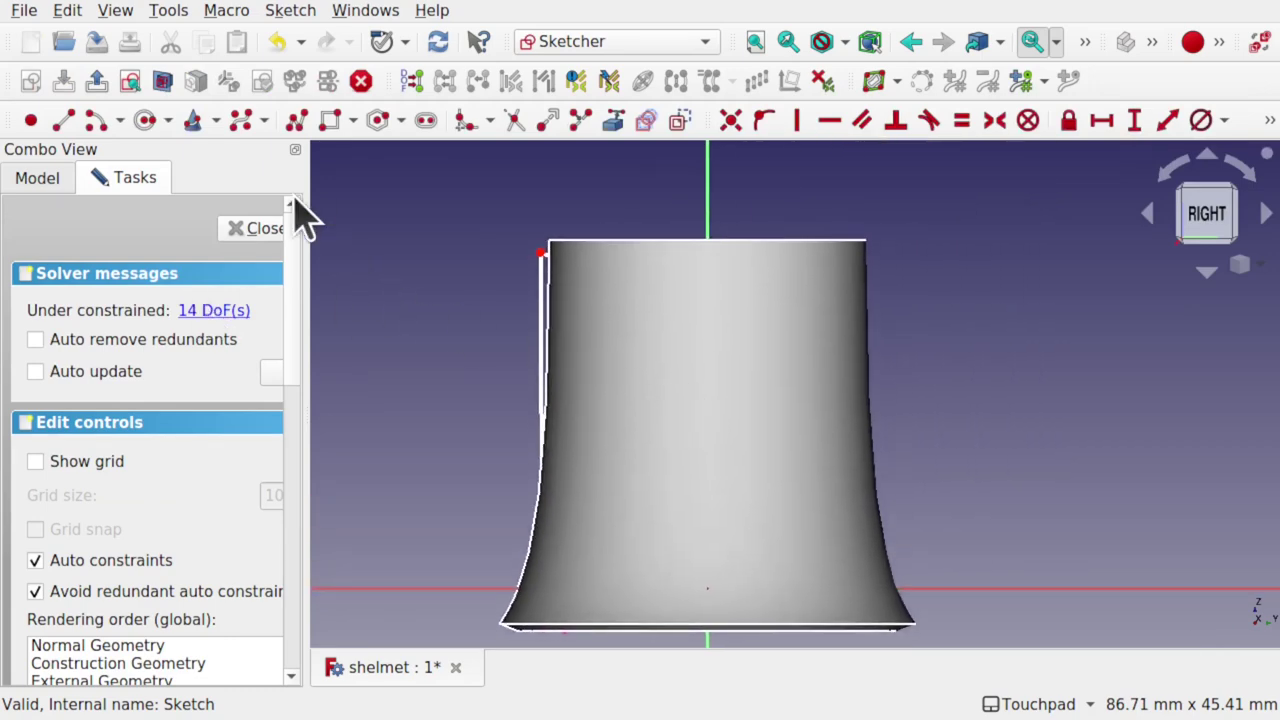
click(164, 80)
mouse_move(754, 326)
middle_down()
mouse_move(651, 366)
mouse_move(694, 374)
mouse_move(760, 357)
mouse_move(652, 437)
mouse_move(726, 337)
mouse_move(677, 303)
mouse_move(588, 415)
mouse_move(565, 390)
mouse_move(666, 451)
mouse_move(590, 535)
middle_up()
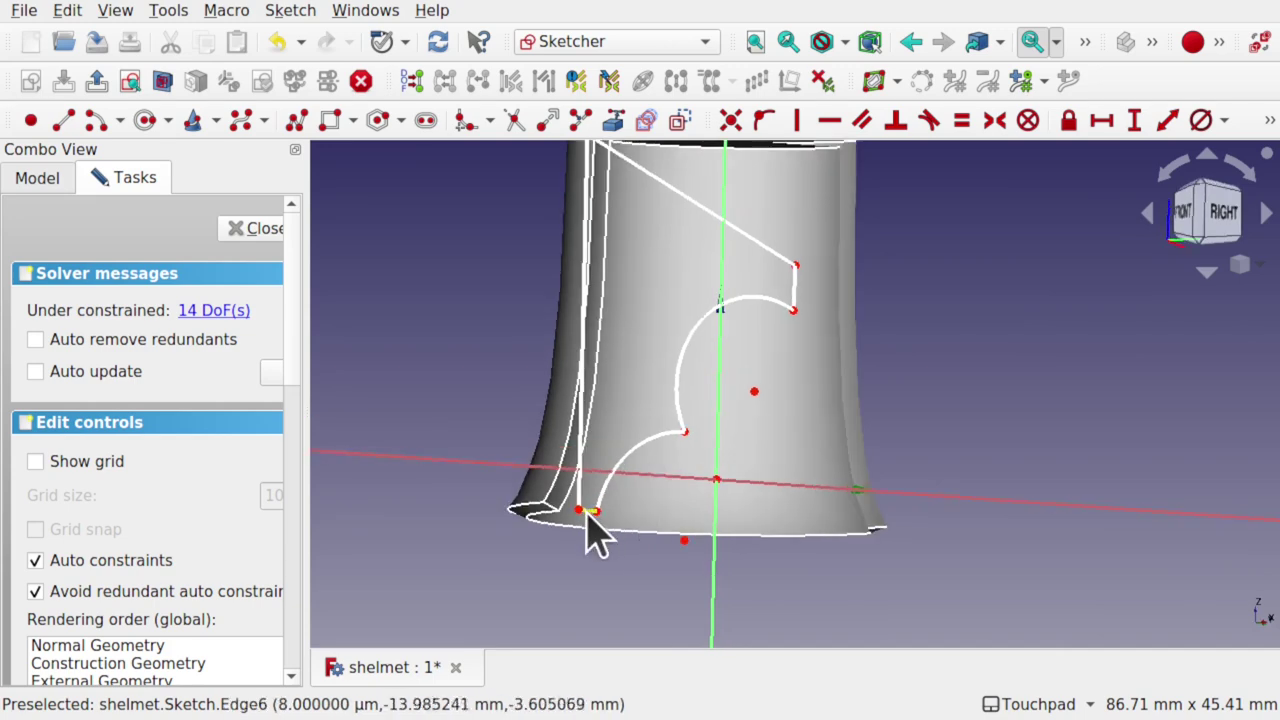
mouse_move(663, 423)
middle_down()
mouse_move(577, 380)
mouse_move(491, 534)
middle_up()
drag(486, 534, 431, 527)
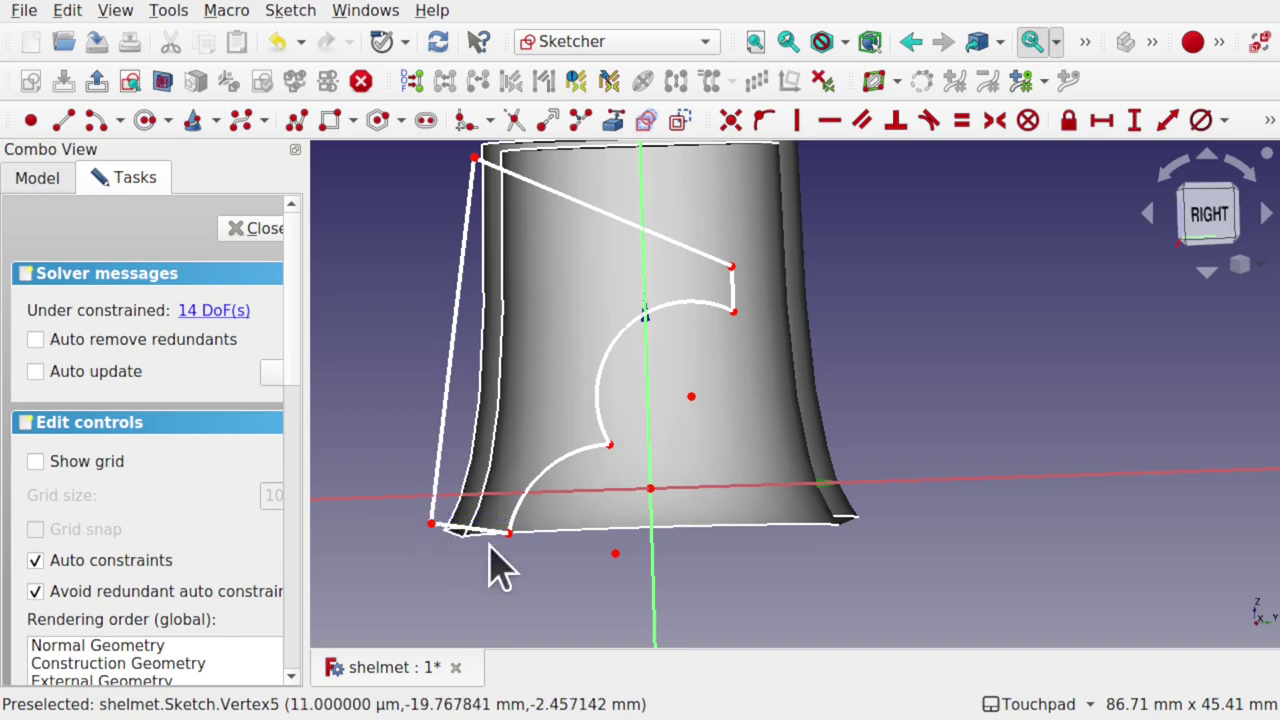
drag(502, 530, 487, 530)
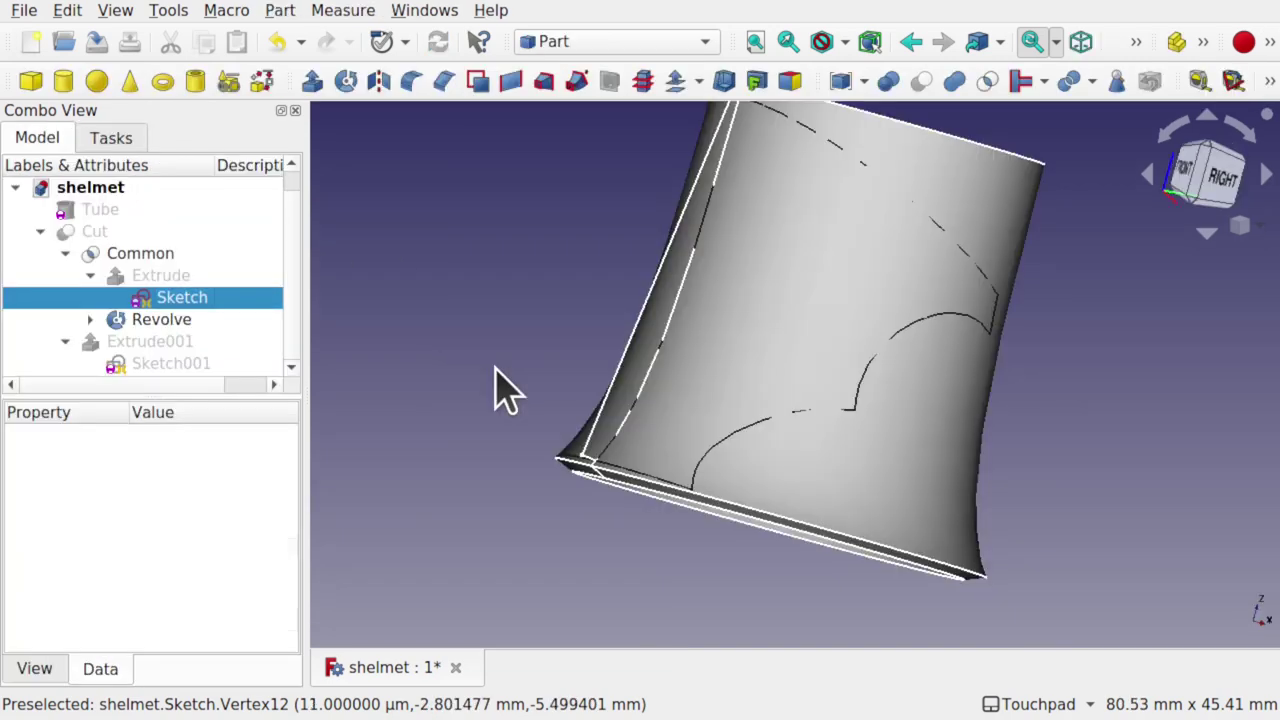
Hide the revolved profile shape to reveal the intersected shell from the front
mouse_move(500, 386)
alt+mouse_down()
mouse_move(870, 445)
mouse_move(1011, 420)
mouse_move(937, 403)
mouse_move(955, 432)
mouse_move(968, 428)
mouse_move(869, 366)
mouse_move(760, 440)
alt+mouse_up()
click(880, 480)
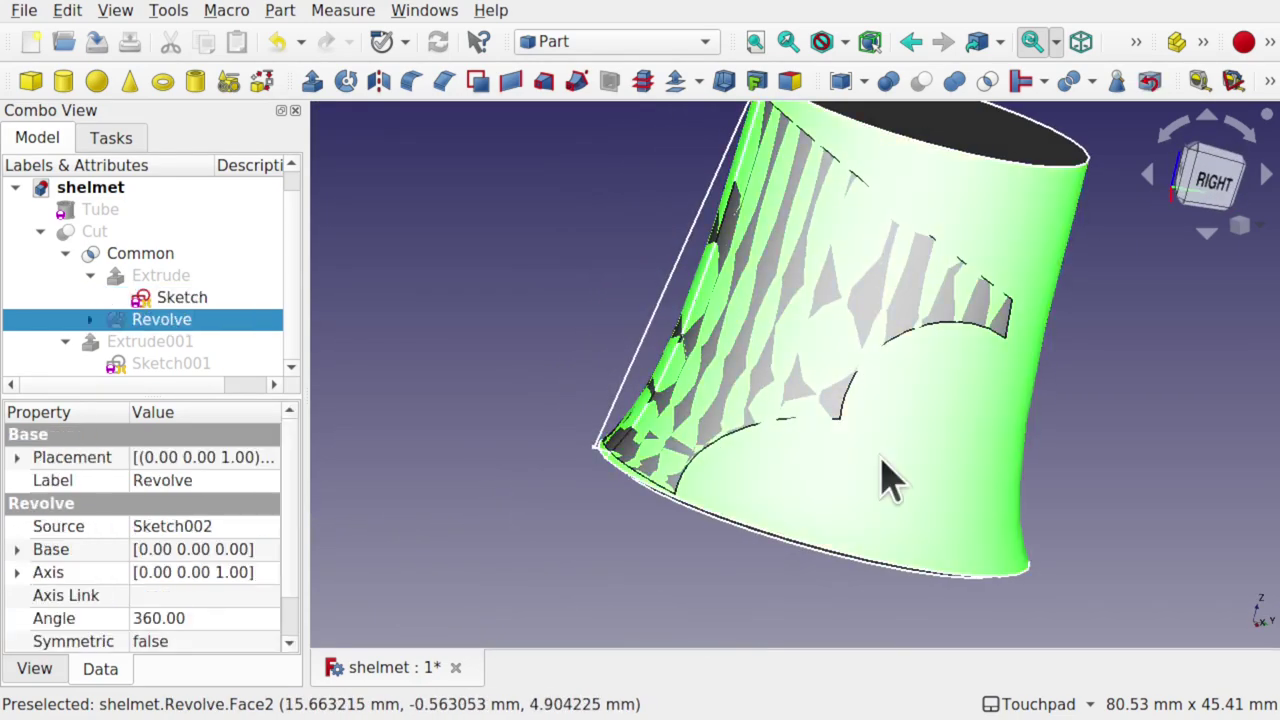
key(space)
alt+drag(706, 394, 900, 425)
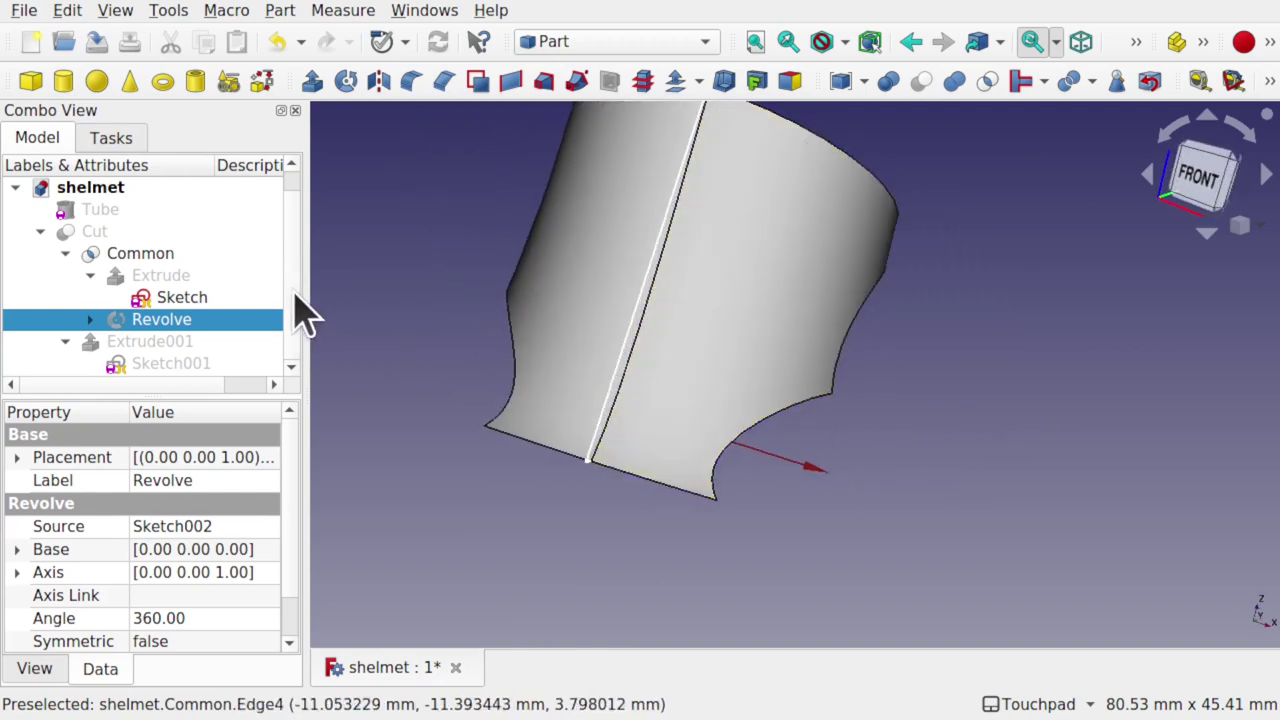
Show the T-shaped Sketch001 outline and view it against the shell from several angles
click(166, 368)
key(space)
alt+drag(720, 455, 640, 460)
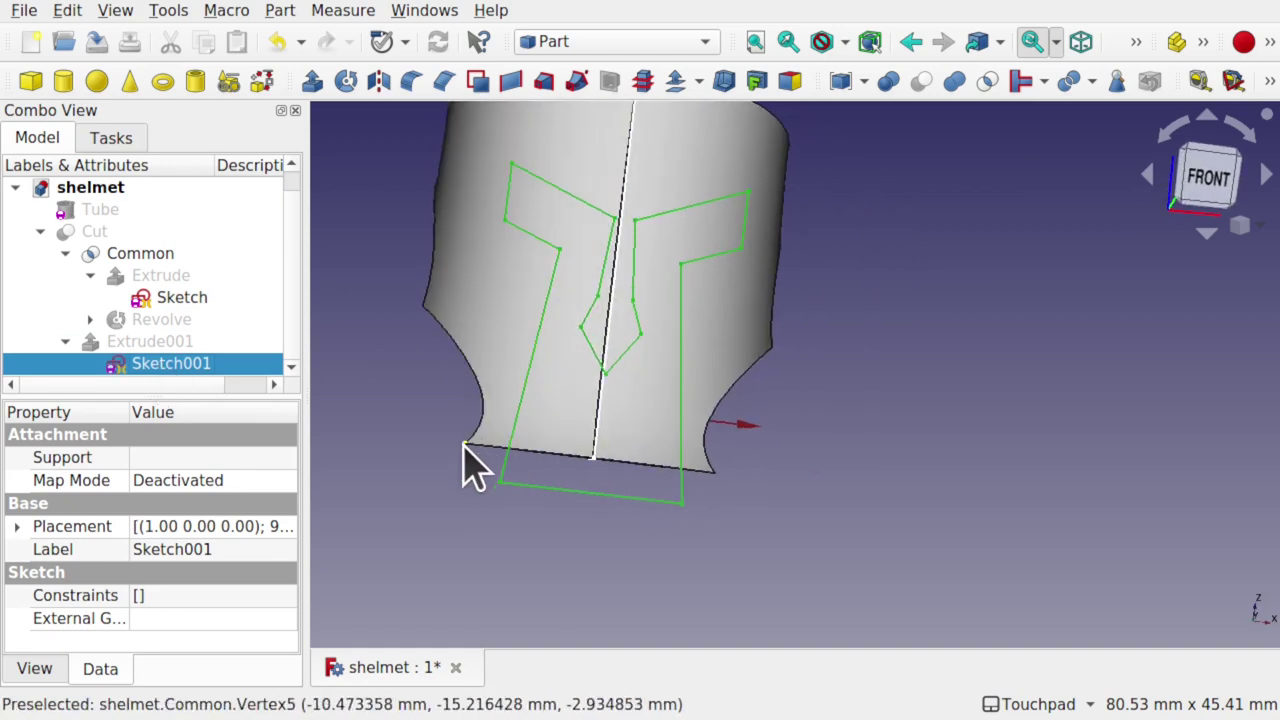
alt+drag(663, 434, 480, 363)
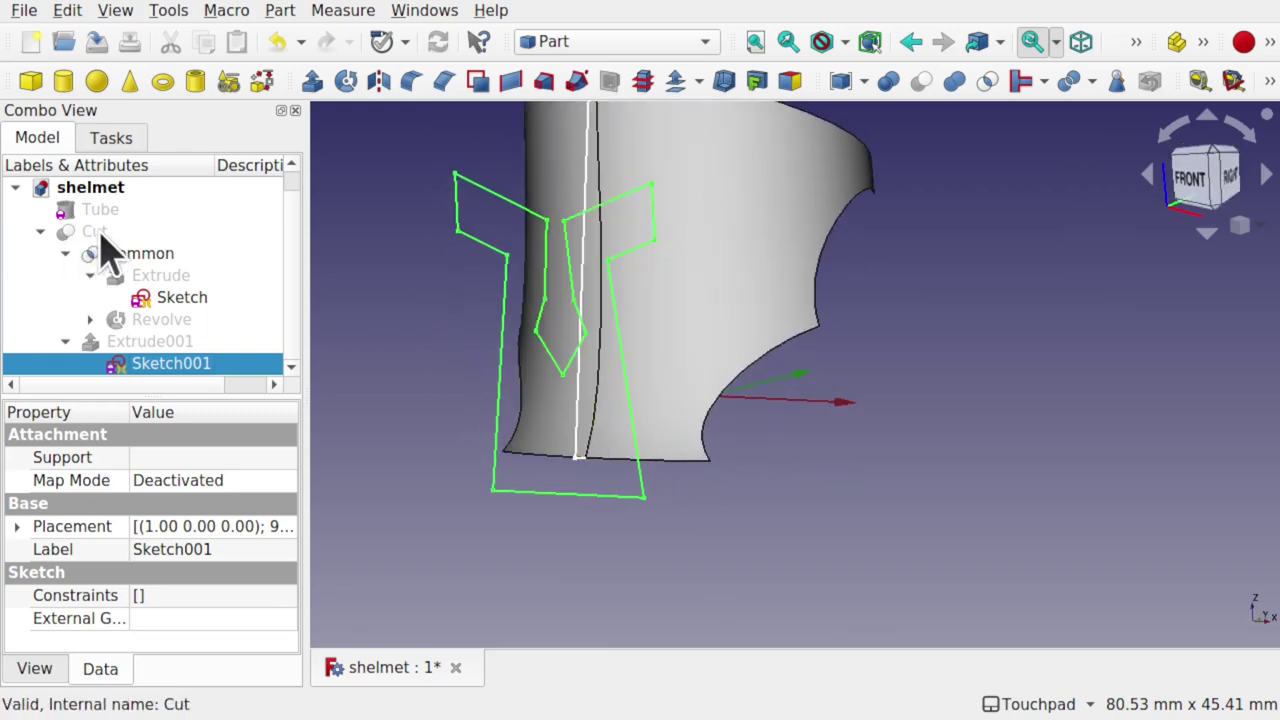
mouse_move(380, 395)
alt+mouse_down()
mouse_move(523, 380)
mouse_move(429, 397)
alt+mouse_up()
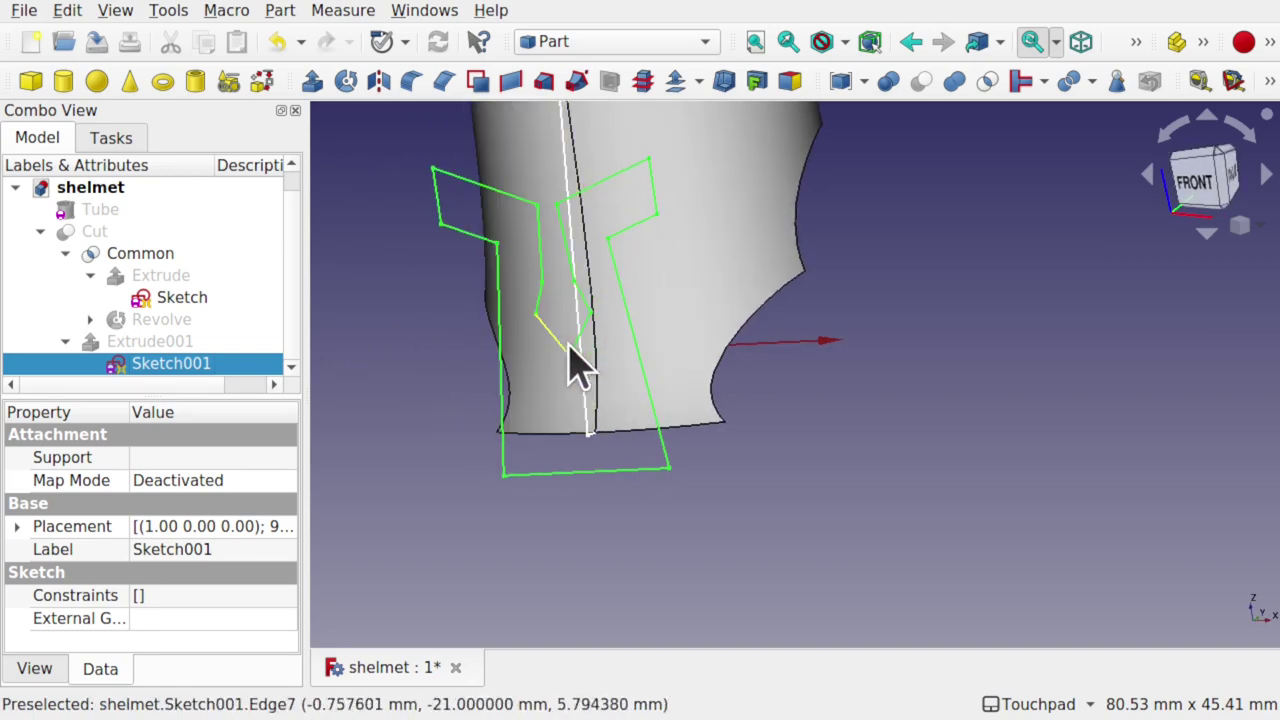
Hide the Extrude001 cutter, reselect Sketch001, and collapse the Common branch of the tree
click(149, 345)
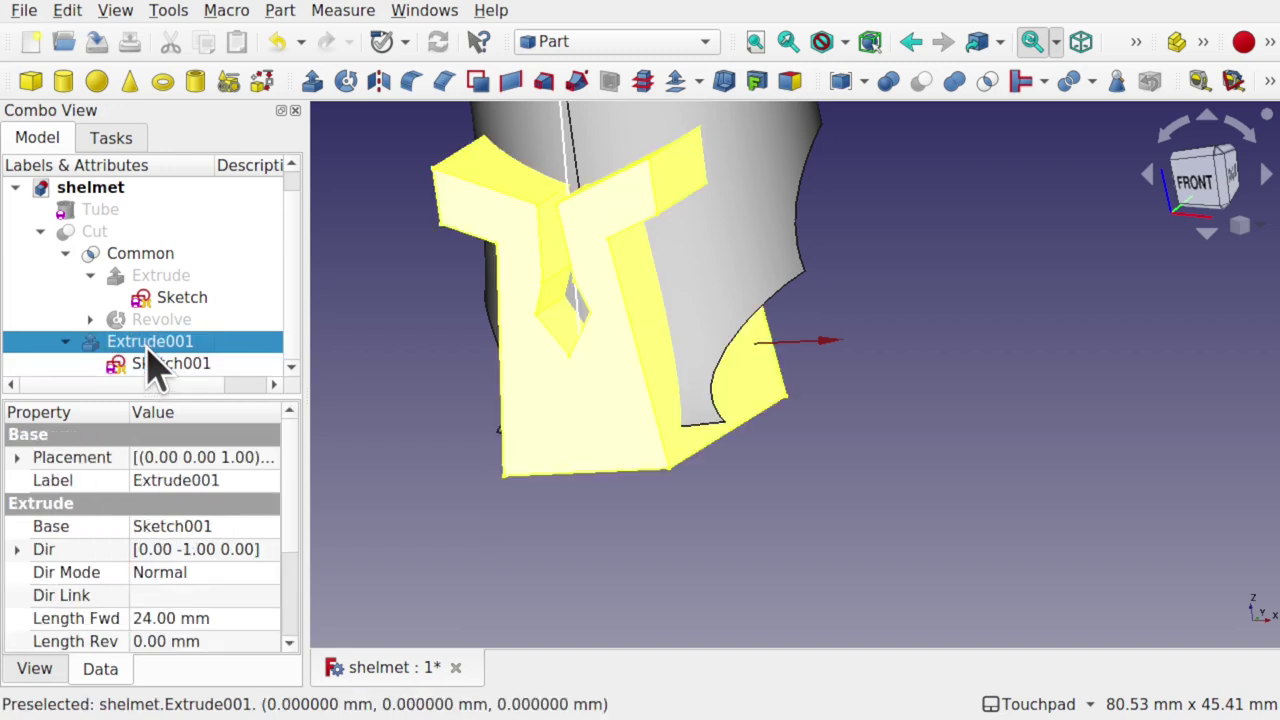
key(space)
click(172, 366)
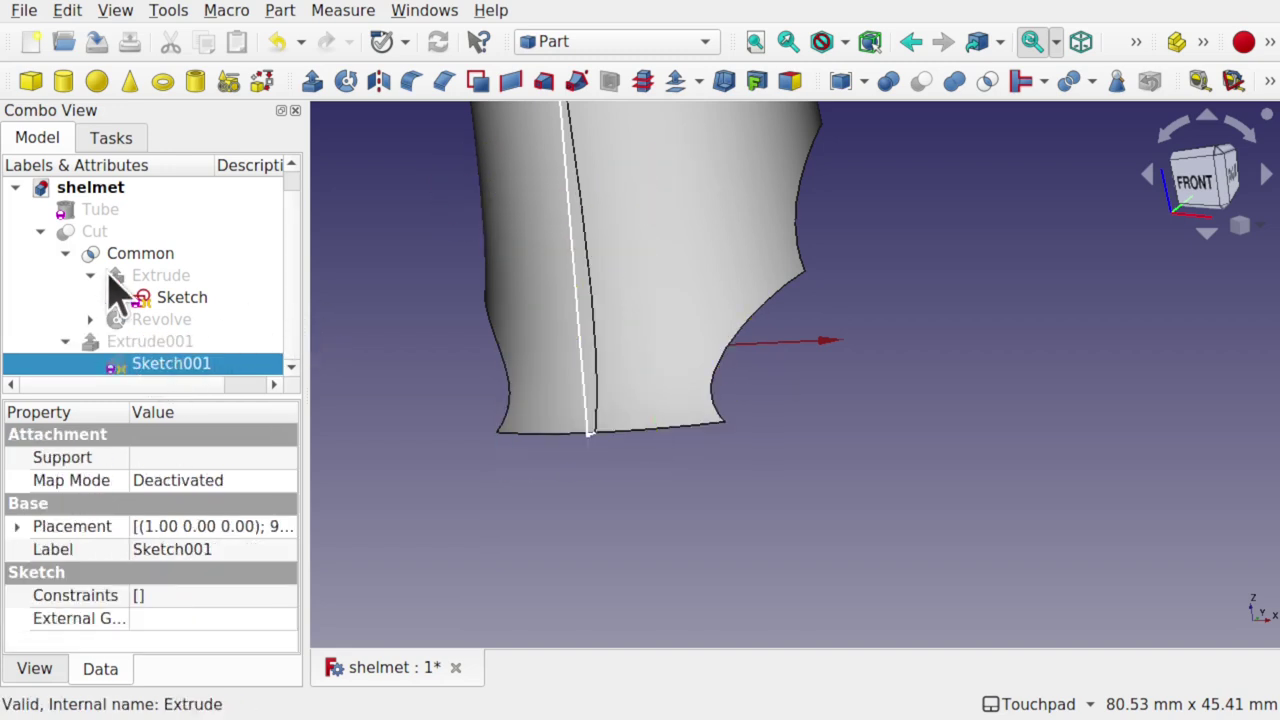
click(65, 252)
Collapse Extrude001, select Cut and Common, and view the helmet from the side, top and behind
click(65, 293)
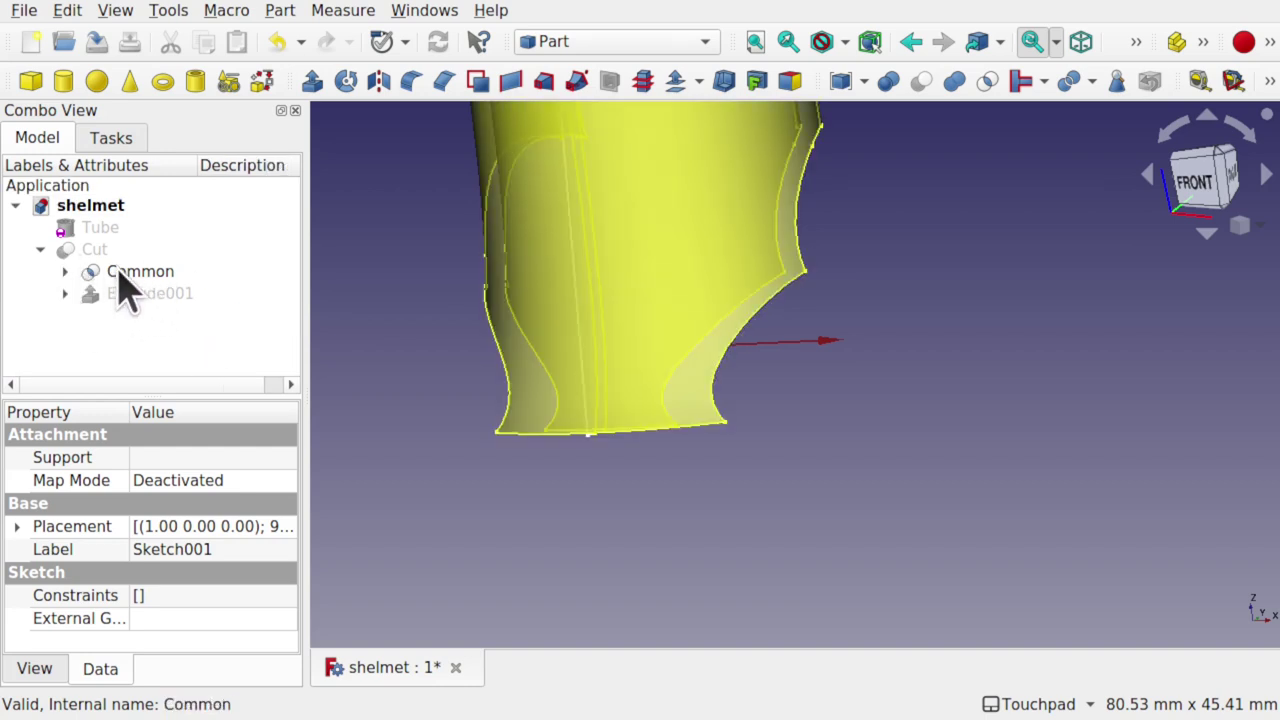
click(90, 250)
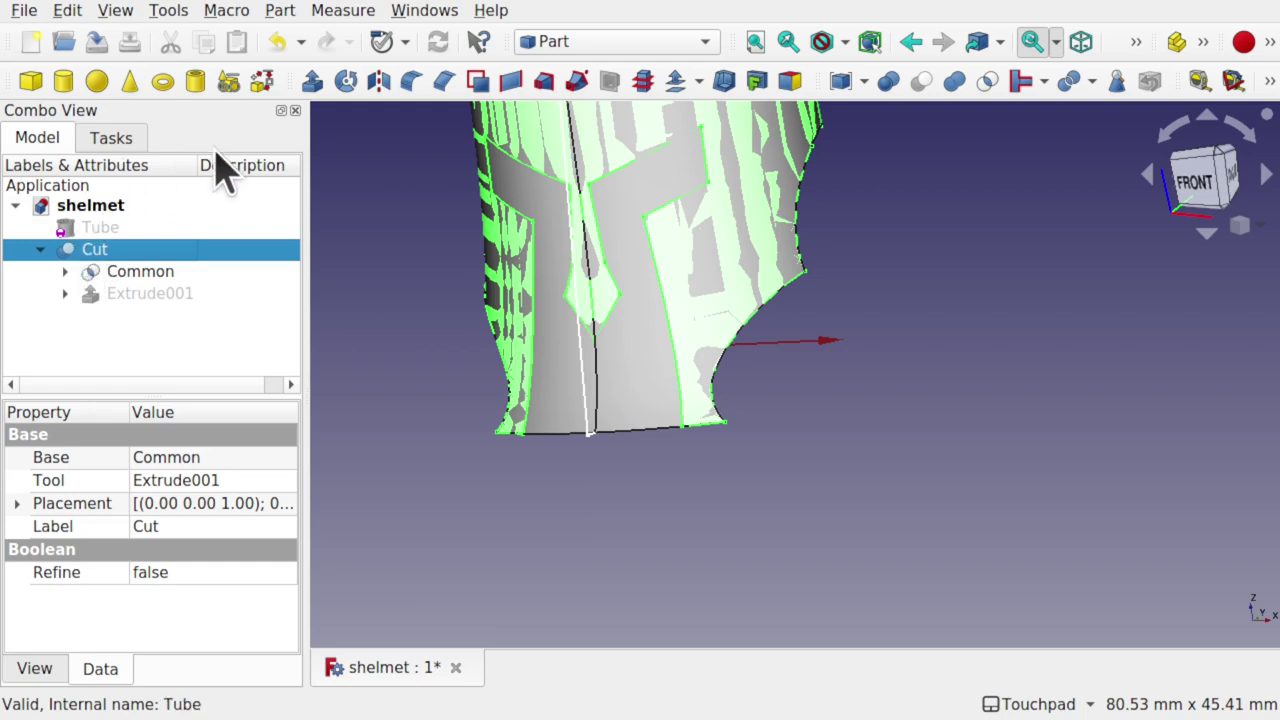
click(155, 276)
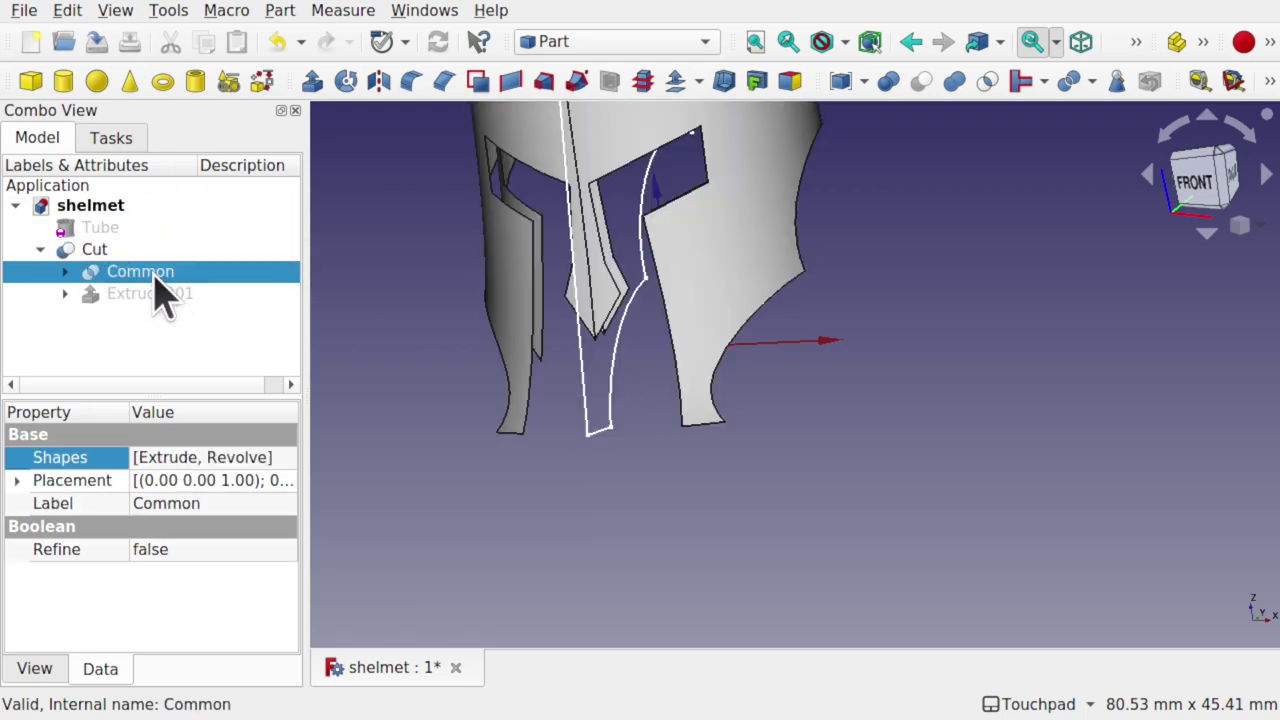
middle_drag(590, 330, 403, 171)
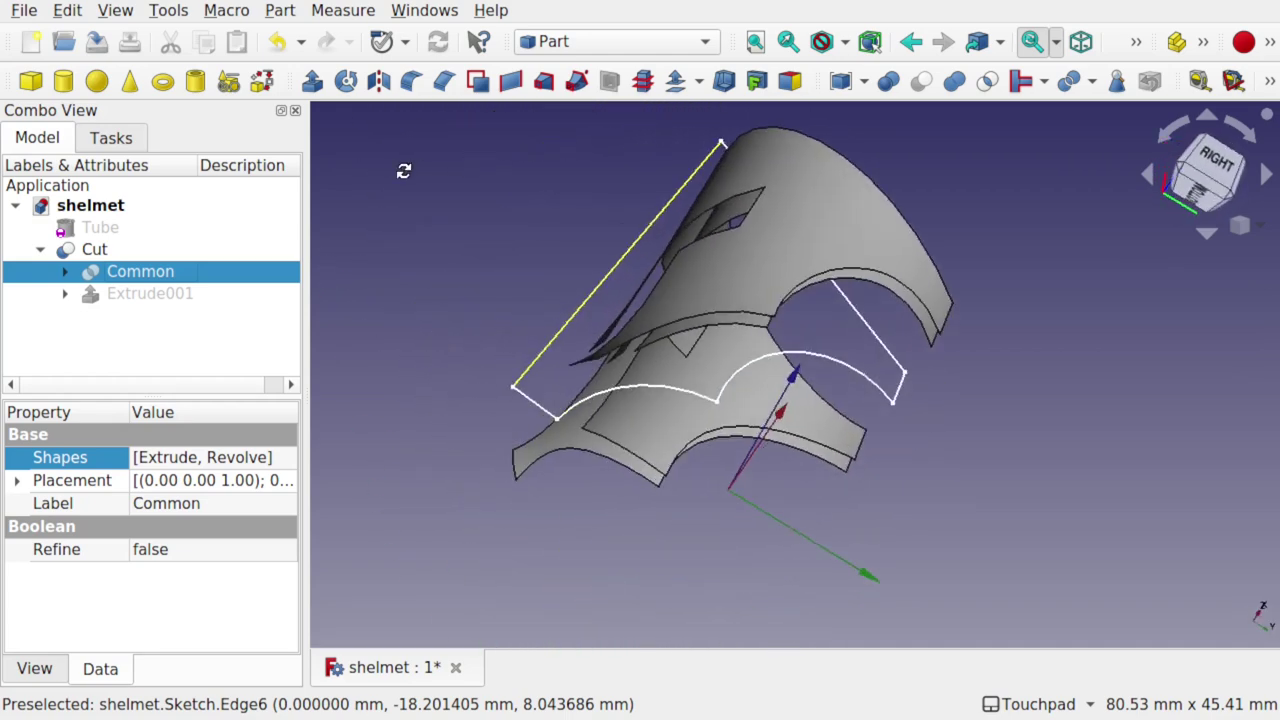
mouse_move(740, 228)
middle_down()
mouse_move(637, 311)
mouse_move(591, 380)
mouse_move(782, 383)
mouse_move(826, 263)
mouse_move(709, 434)
middle_up()
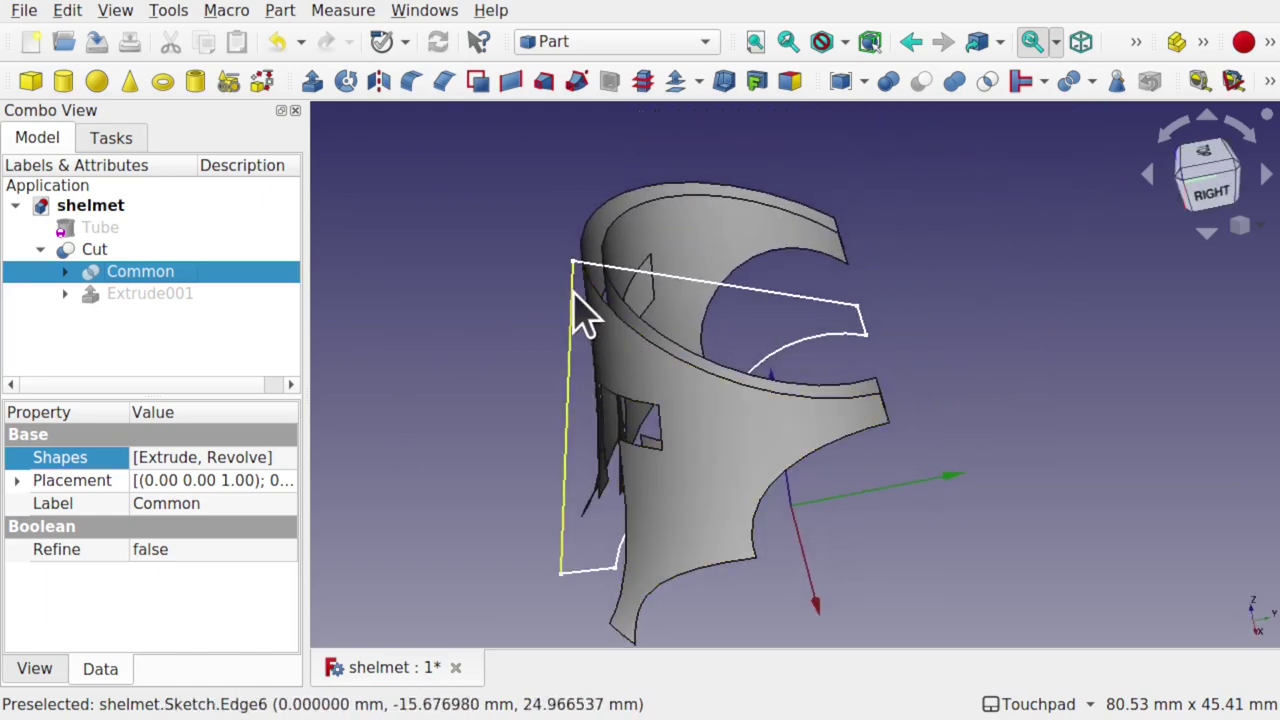
middle_drag(752, 192, 628, 308)
middle_drag(713, 418, 786, 286)
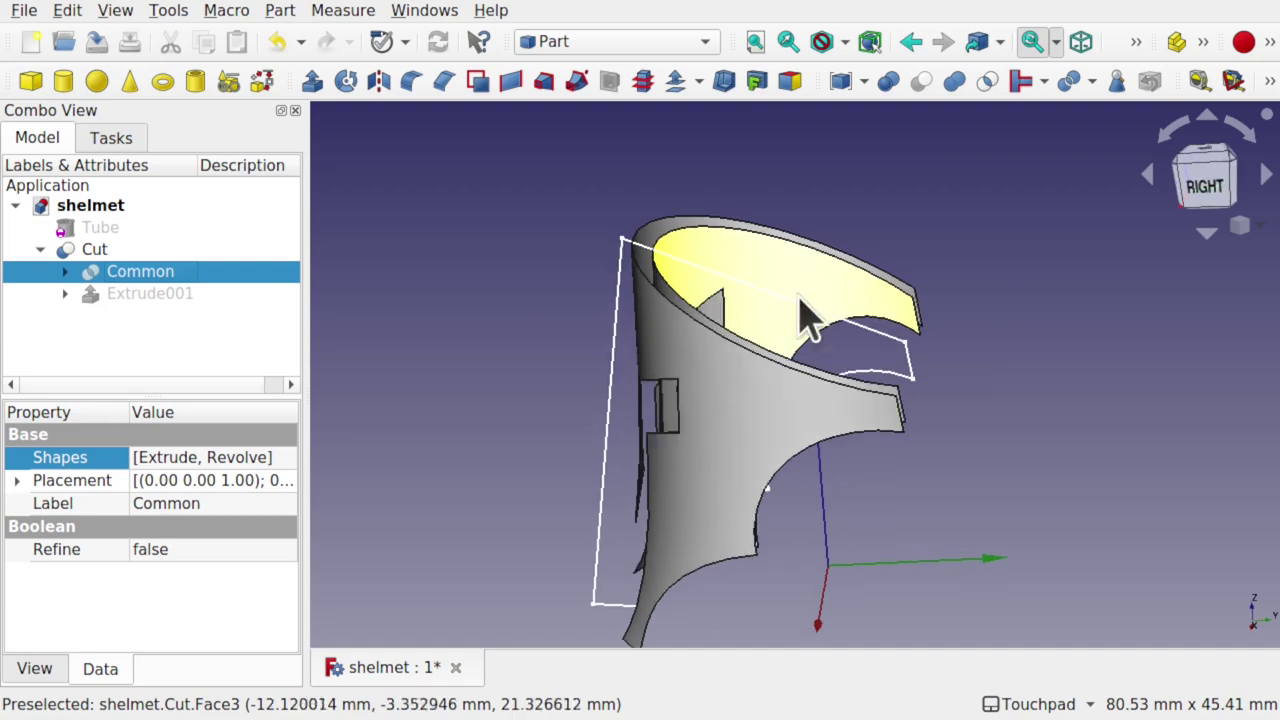
Set the Revolve's Solid property to true and inspect the recomputed solid shell
click(64, 272)
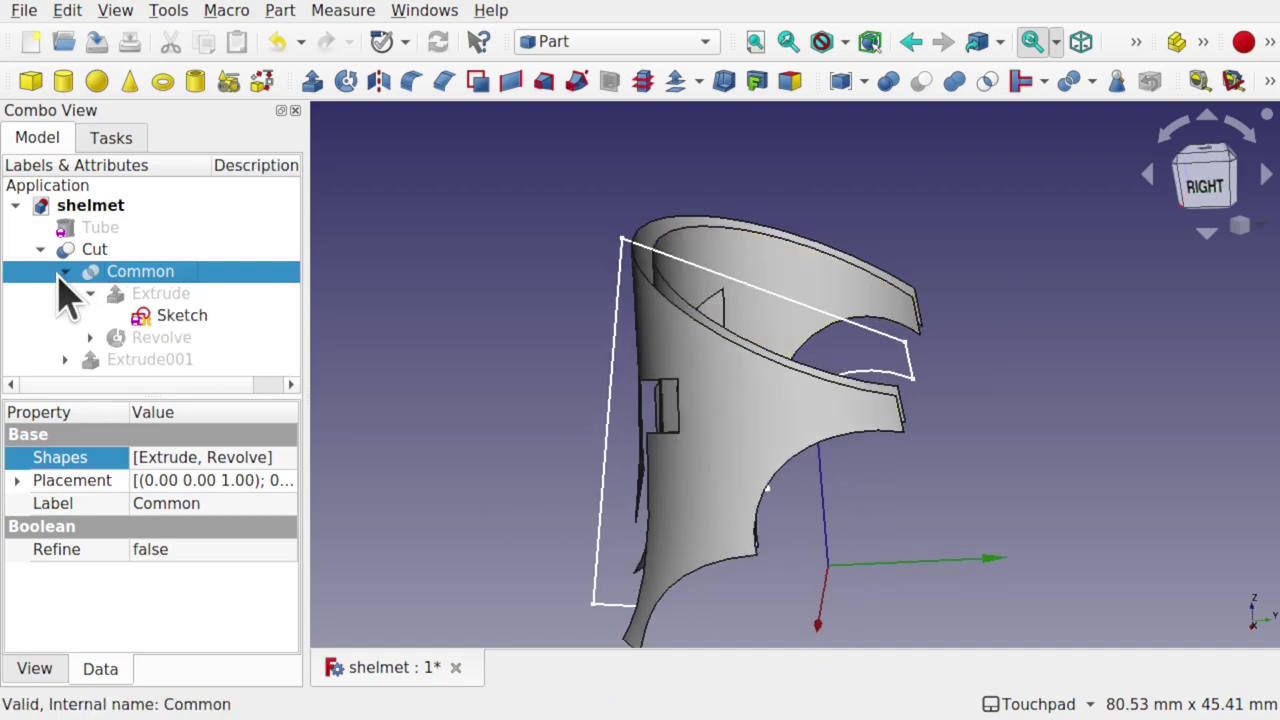
click(162, 340)
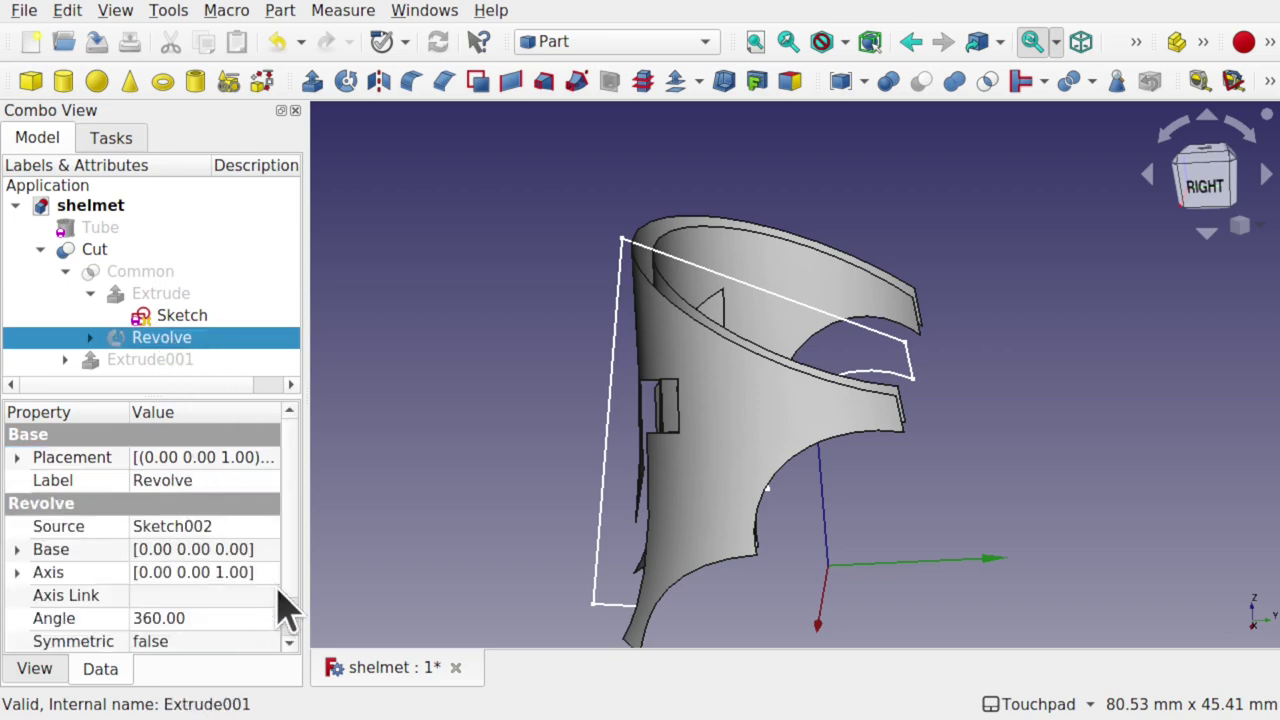
scroll(294, 557, down, 2)
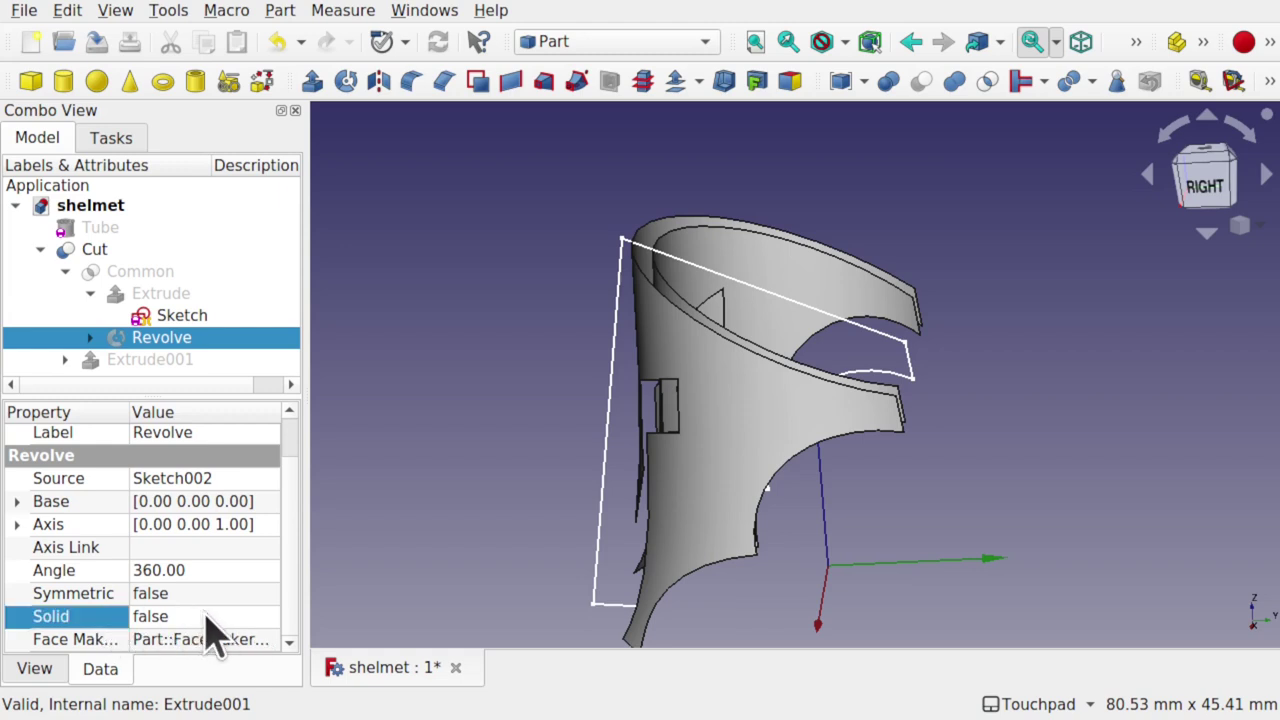
click(206, 616)
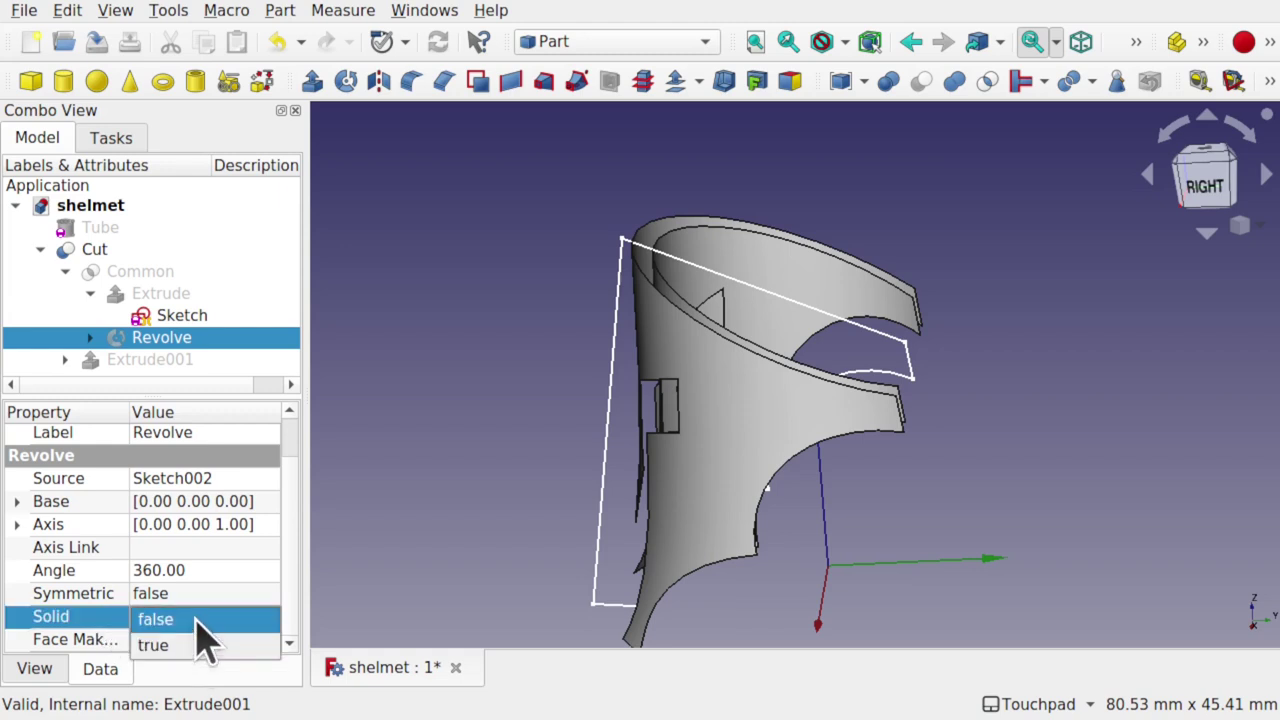
click(197, 645)
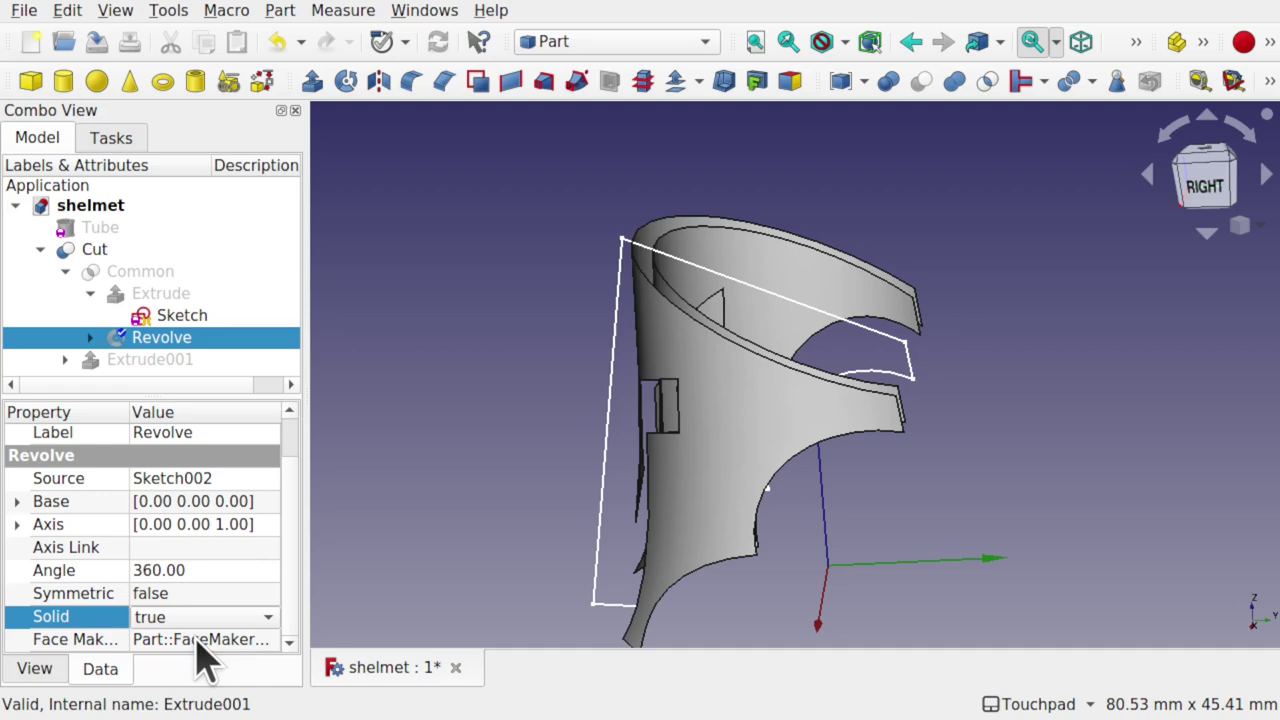
click(497, 540)
alt+drag(497, 540, 622, 526)
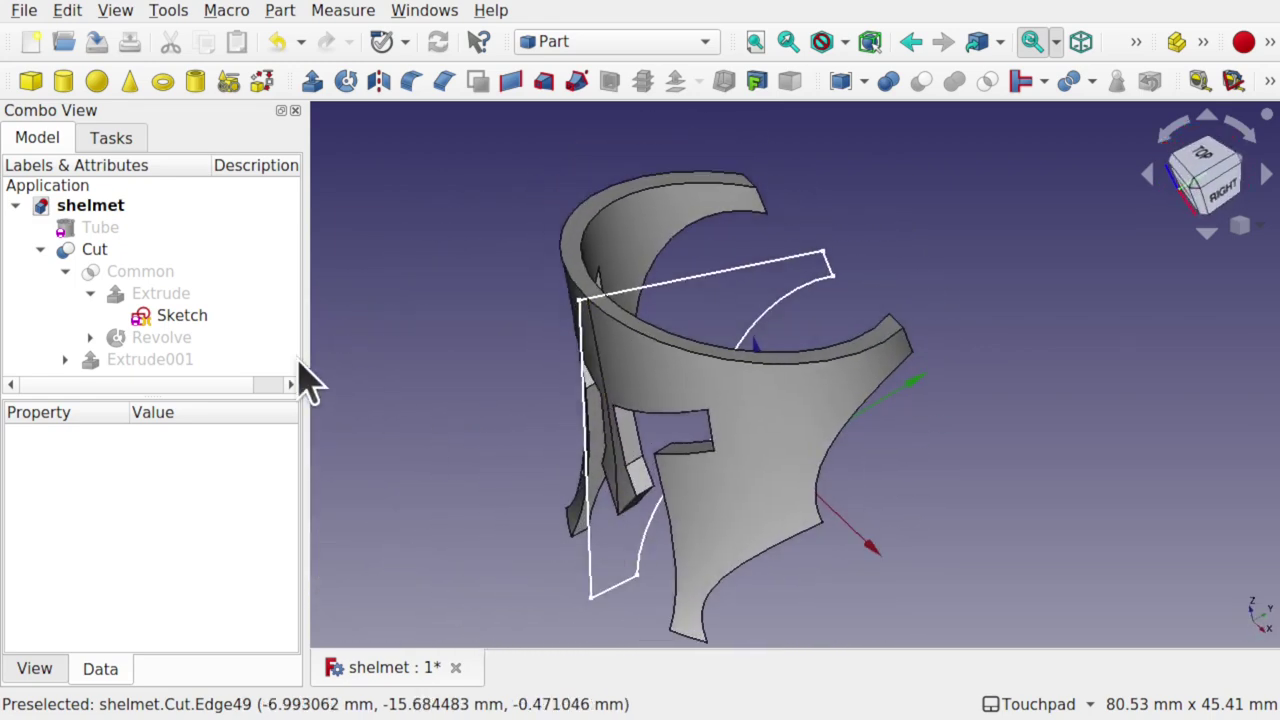
click(155, 339)
click(88, 337)
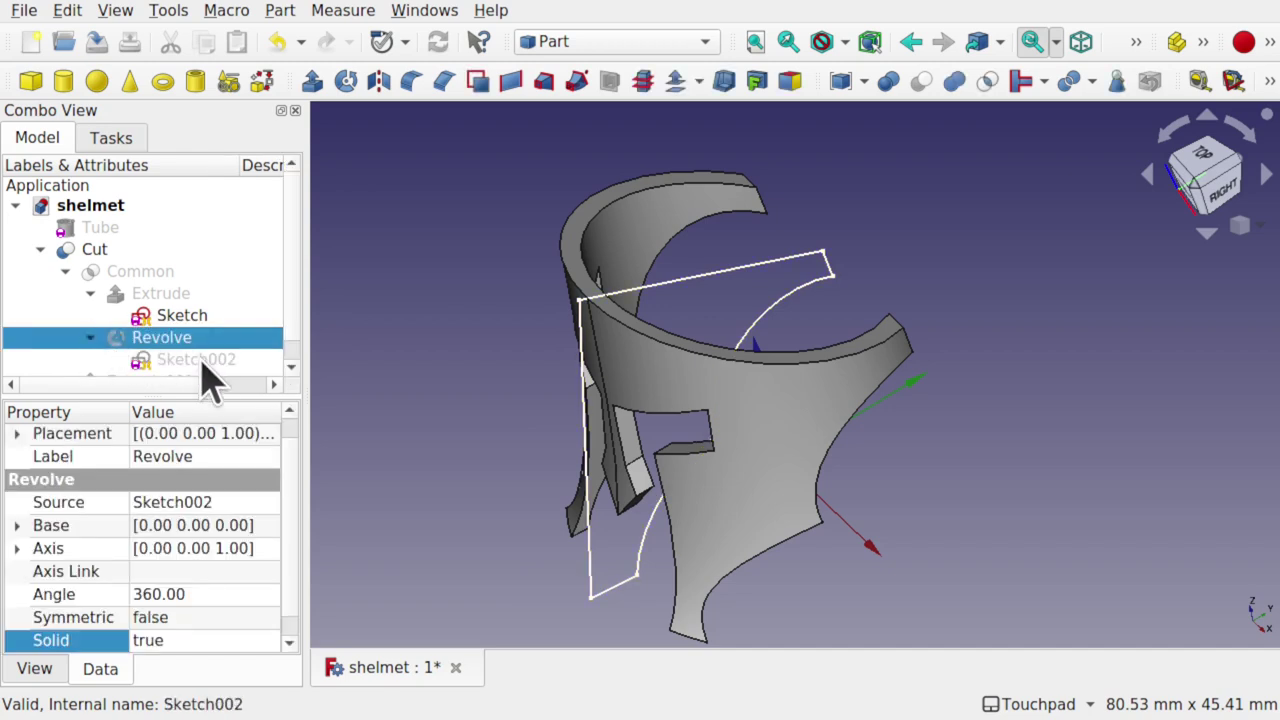
double_click(205, 364)
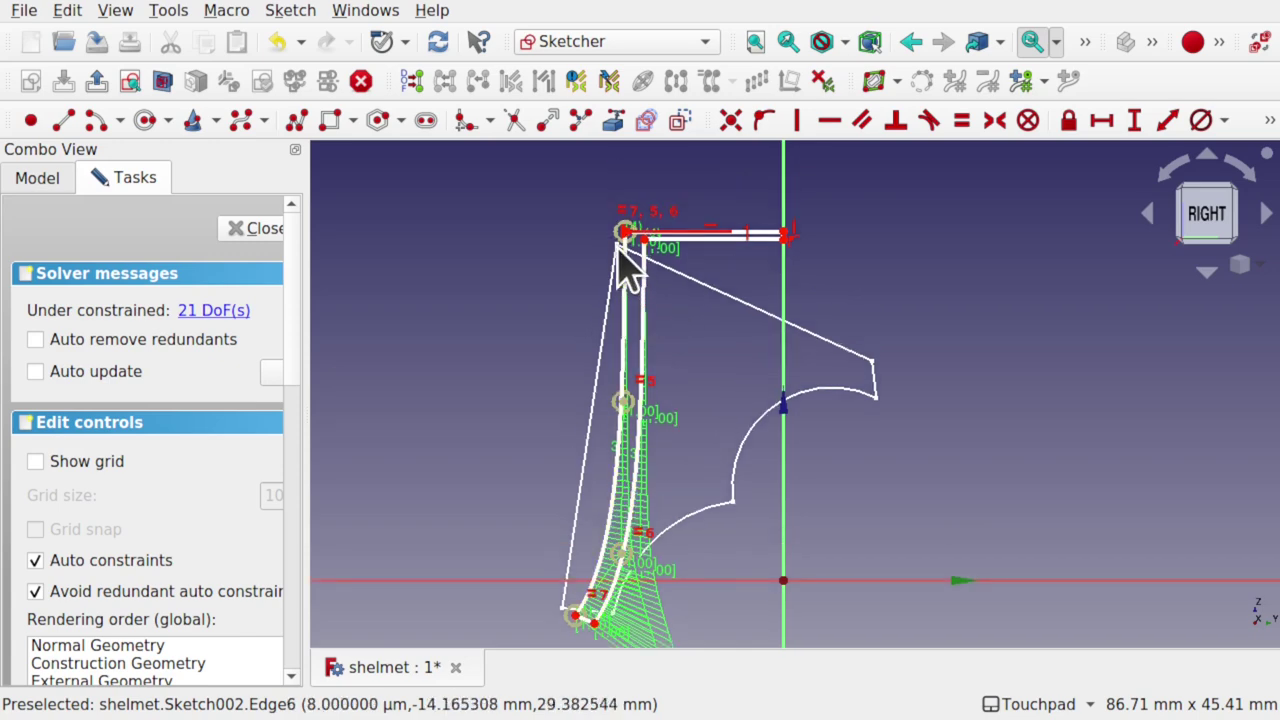
scroll(618, 250, up, 5)
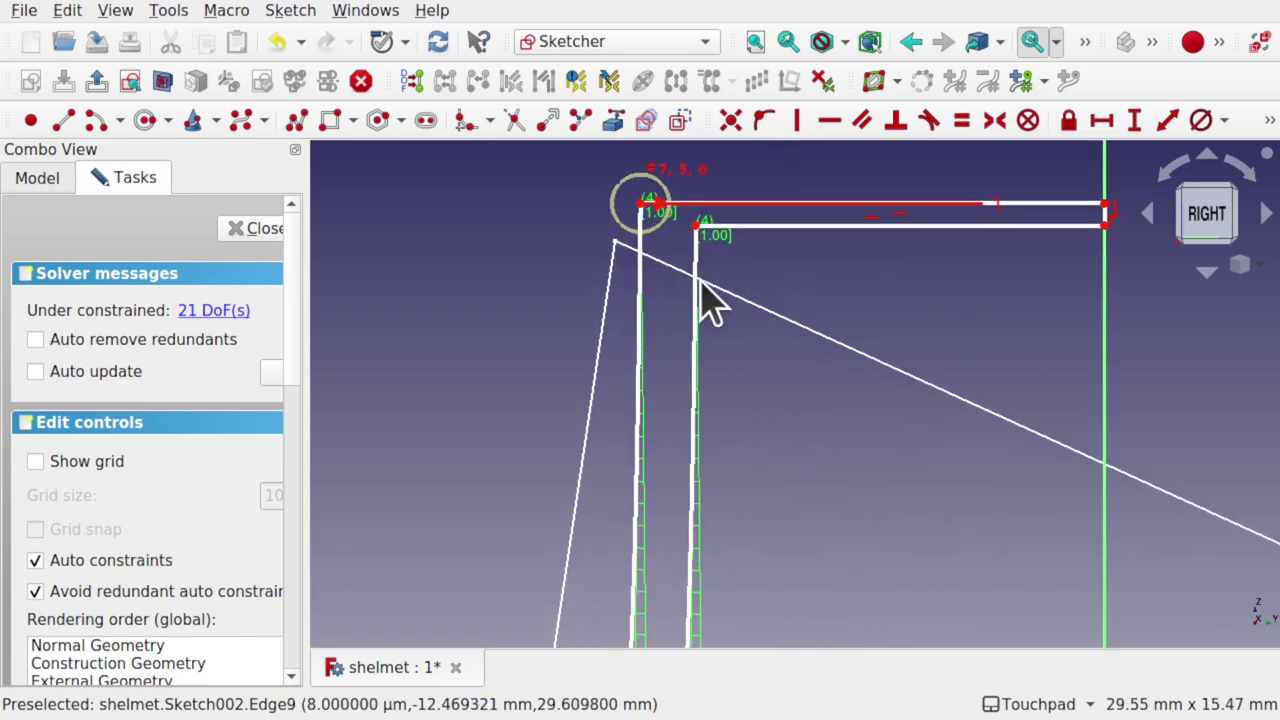
drag(698, 228, 671, 234)
Nudge three more profile vertices to reshape the curve, then view the updated helmet
scroll(737, 229, down, 5)
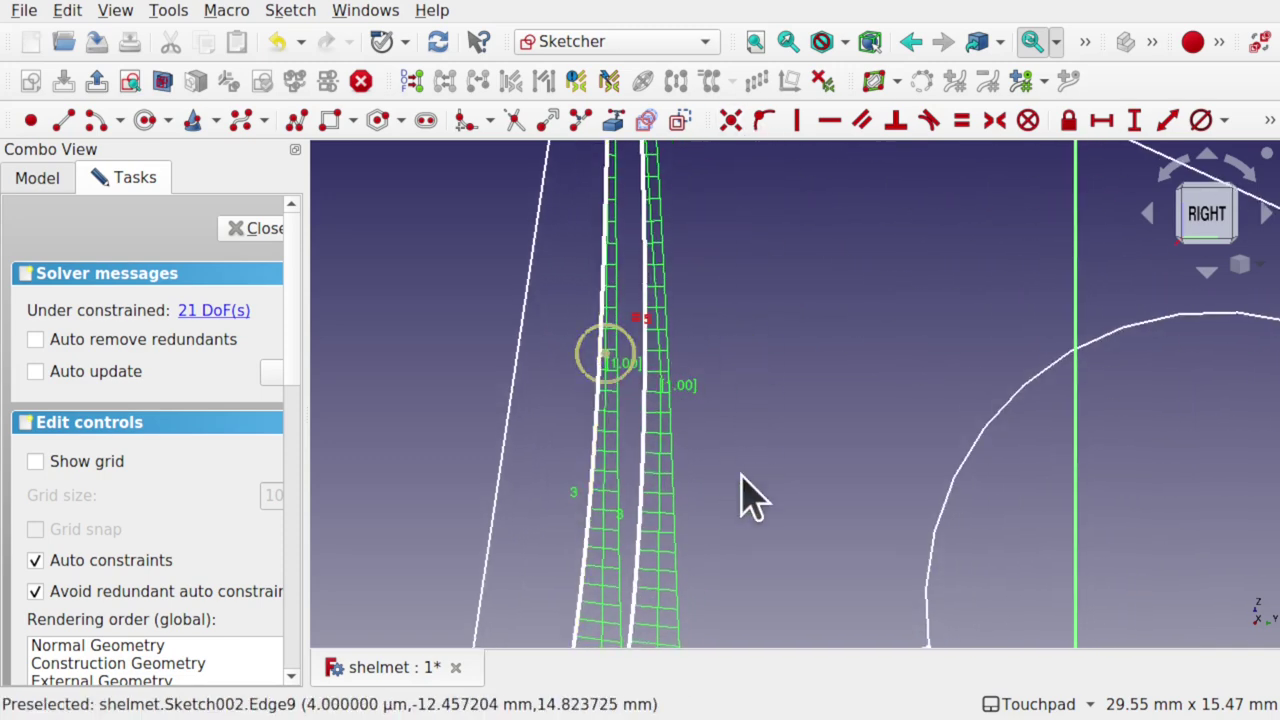
ctrl+scroll(743, 494, down, 5)
scroll(734, 320, down, 4)
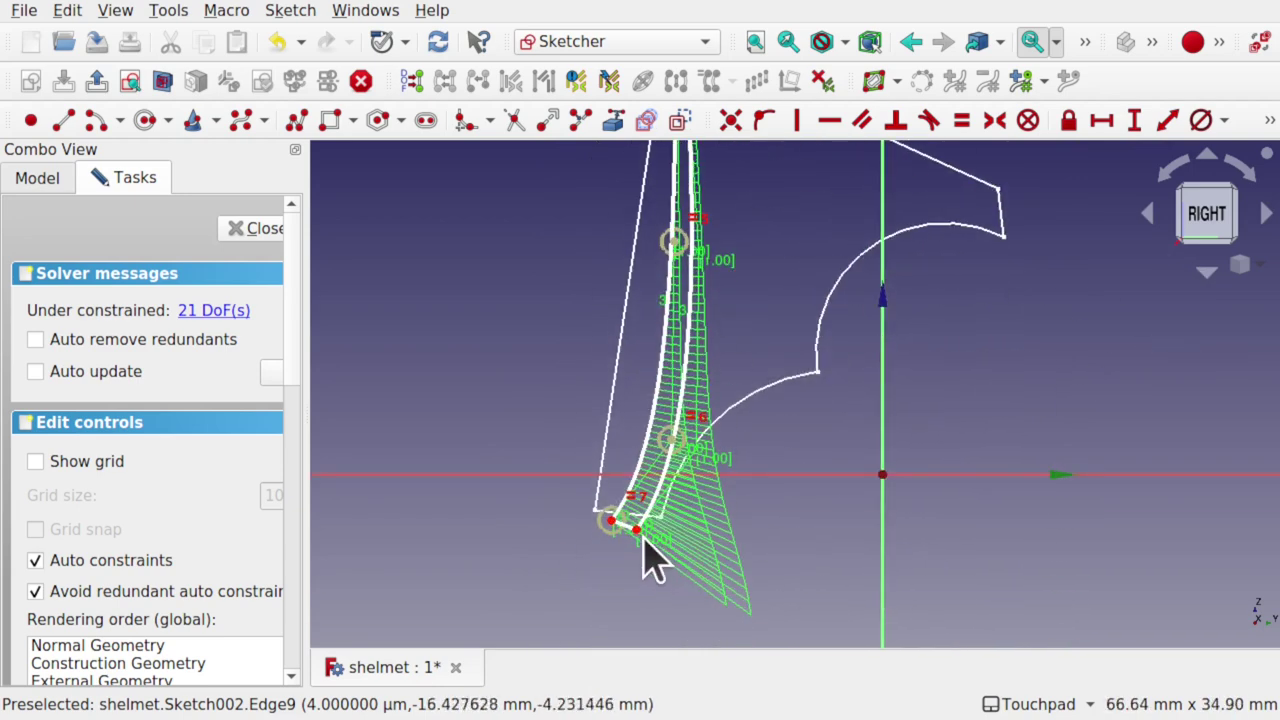
drag(641, 526, 628, 526)
drag(680, 455, 697, 457)
scroll(663, 320, up, 3)
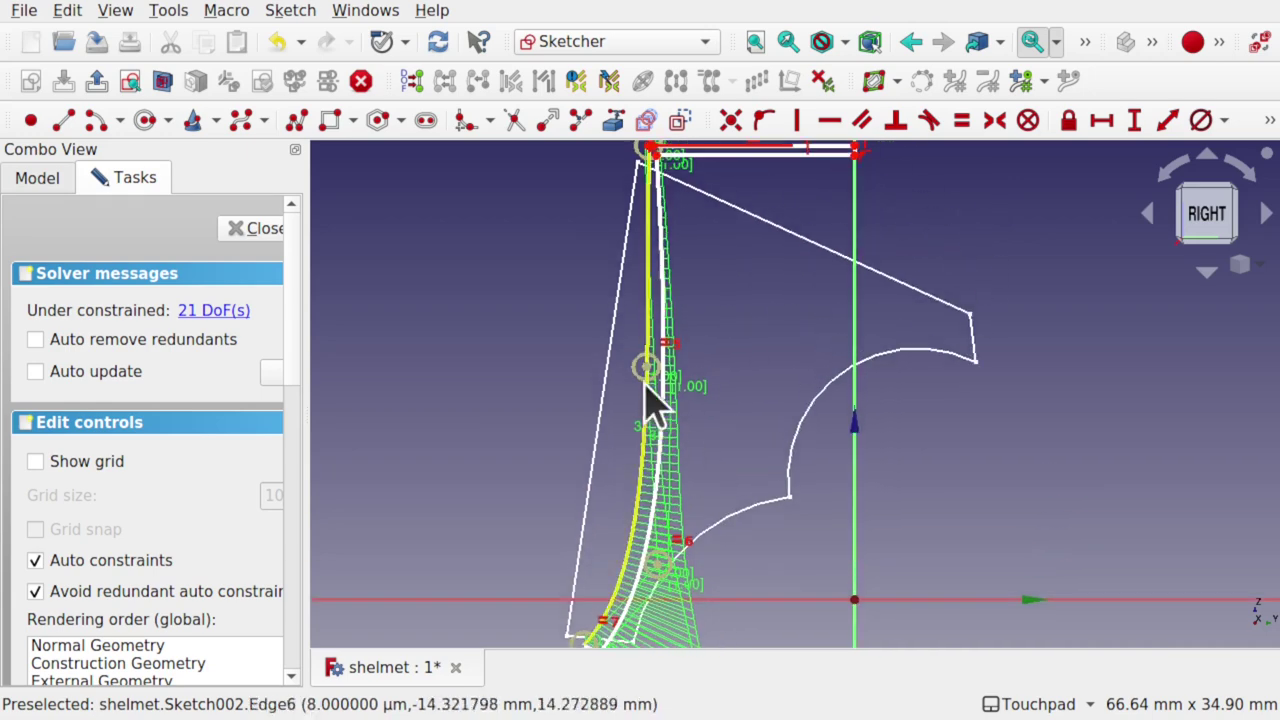
drag(648, 368, 655, 367)
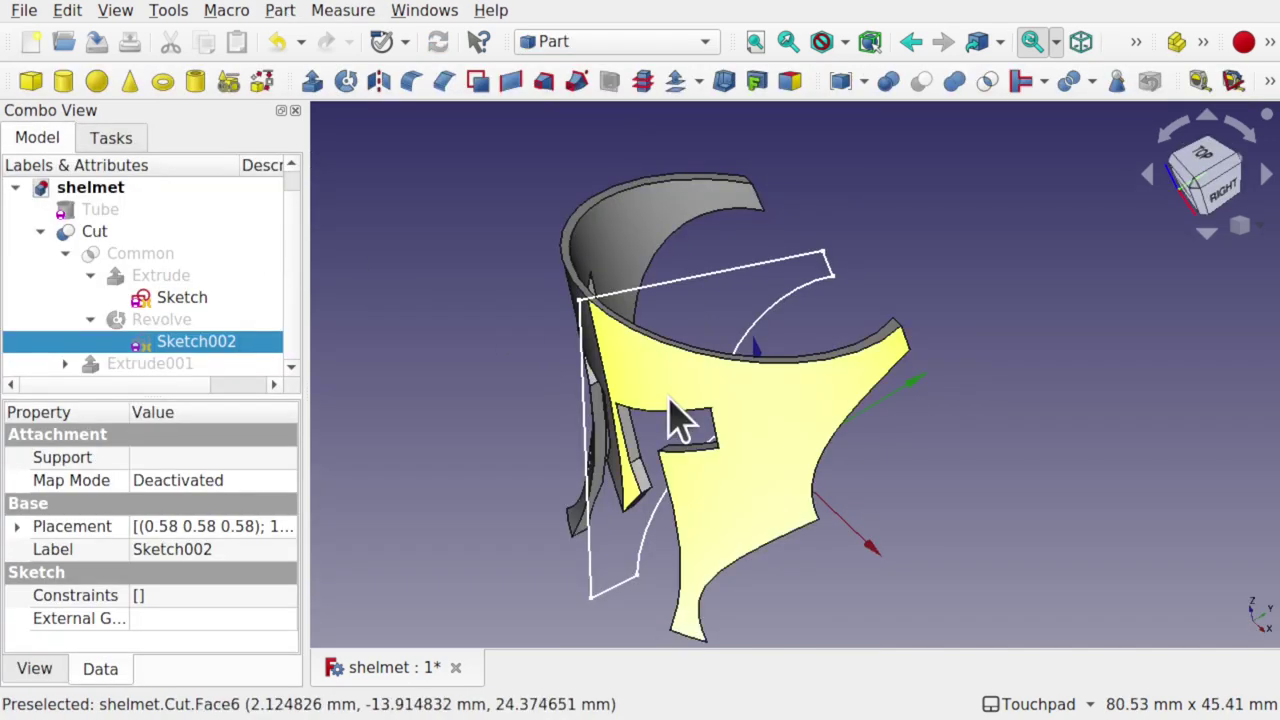
mouse_move(677, 423)
middle_down()
mouse_move(866, 294)
mouse_move(997, 240)
mouse_move(1009, 371)
mouse_move(630, 348)
mouse_move(628, 362)
middle_up()
mouse_move(708, 535)
alt+mouse_down()
mouse_move(543, 566)
mouse_move(737, 520)
mouse_move(812, 544)
mouse_move(620, 409)
mouse_move(700, 330)
mouse_move(826, 291)
mouse_move(648, 588)
mouse_move(611, 451)
mouse_move(417, 460)
mouse_move(790, 440)
mouse_move(837, 486)
mouse_move(937, 457)
mouse_move(837, 406)
mouse_move(755, 318)
mouse_move(1000, 277)
mouse_move(943, 389)
mouse_move(888, 404)
mouse_move(894, 423)
mouse_move(571, 400)
mouse_move(696, 363)
alt+mouse_up()
Hide the guide Sketch and view the finished helmet from the left side and front
click(612, 563)
key(space)
alt+drag(509, 403, 820, 420)
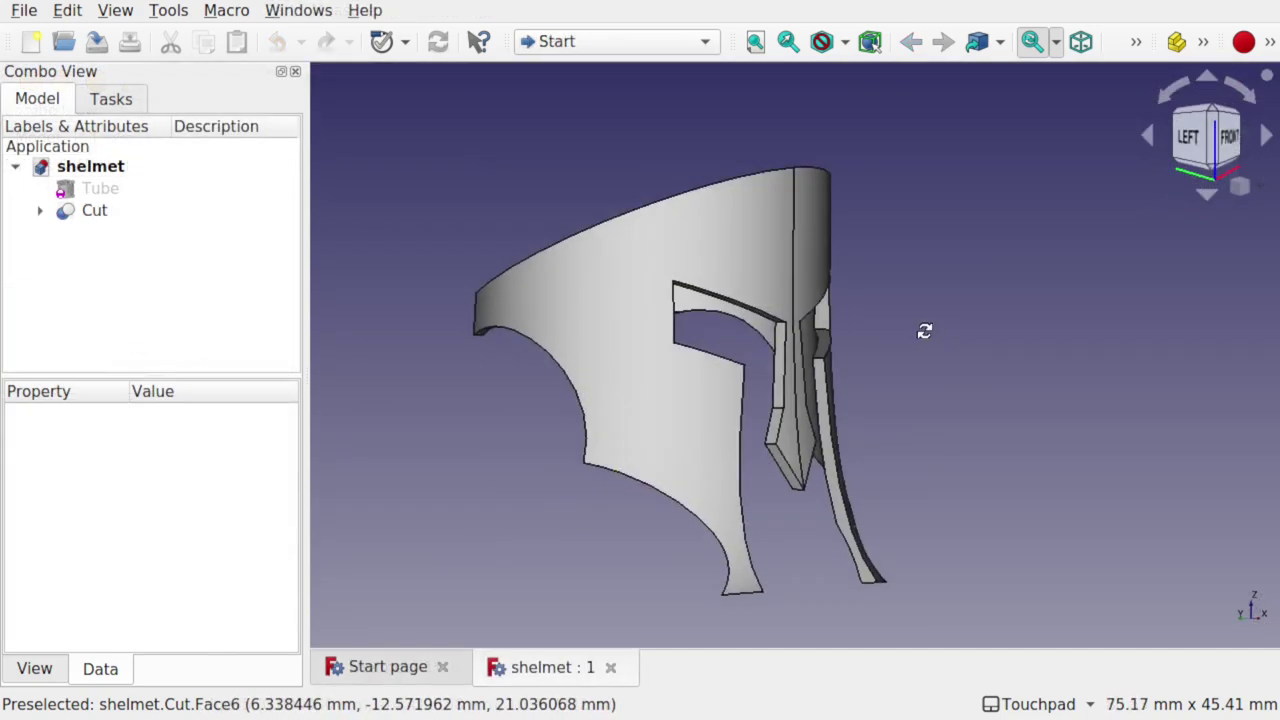
alt+drag(923, 331, 822, 357)
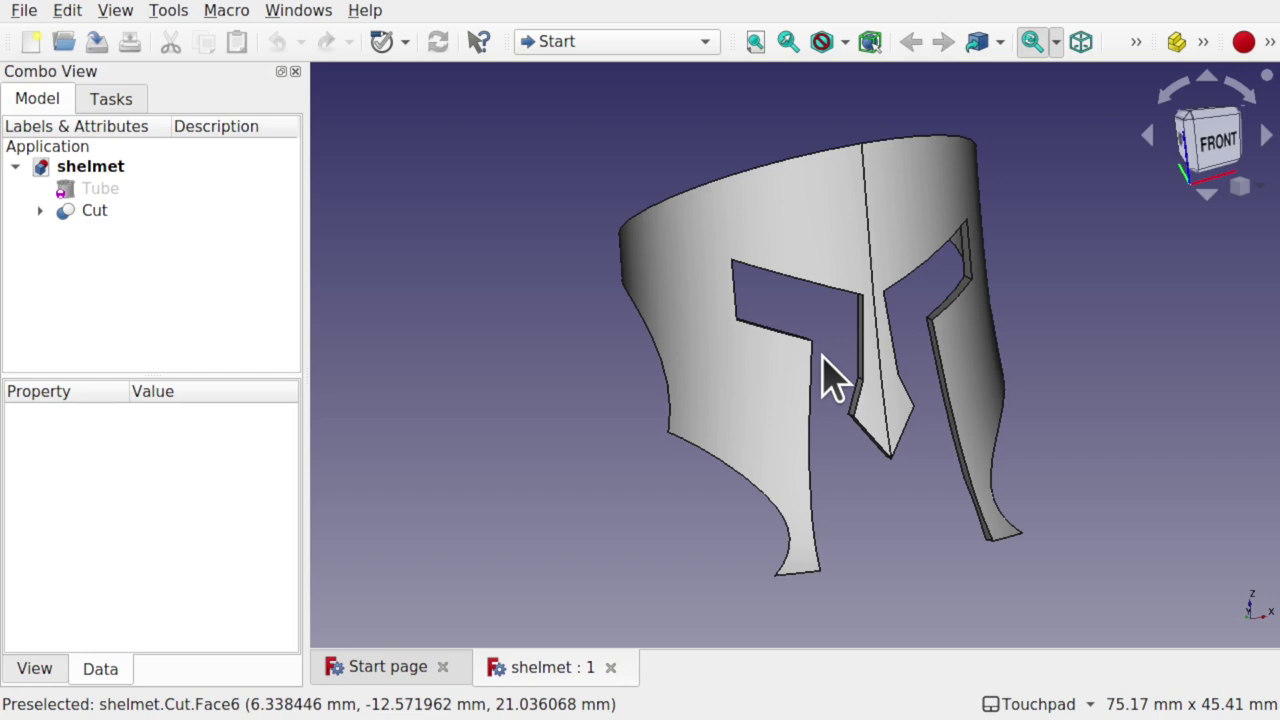